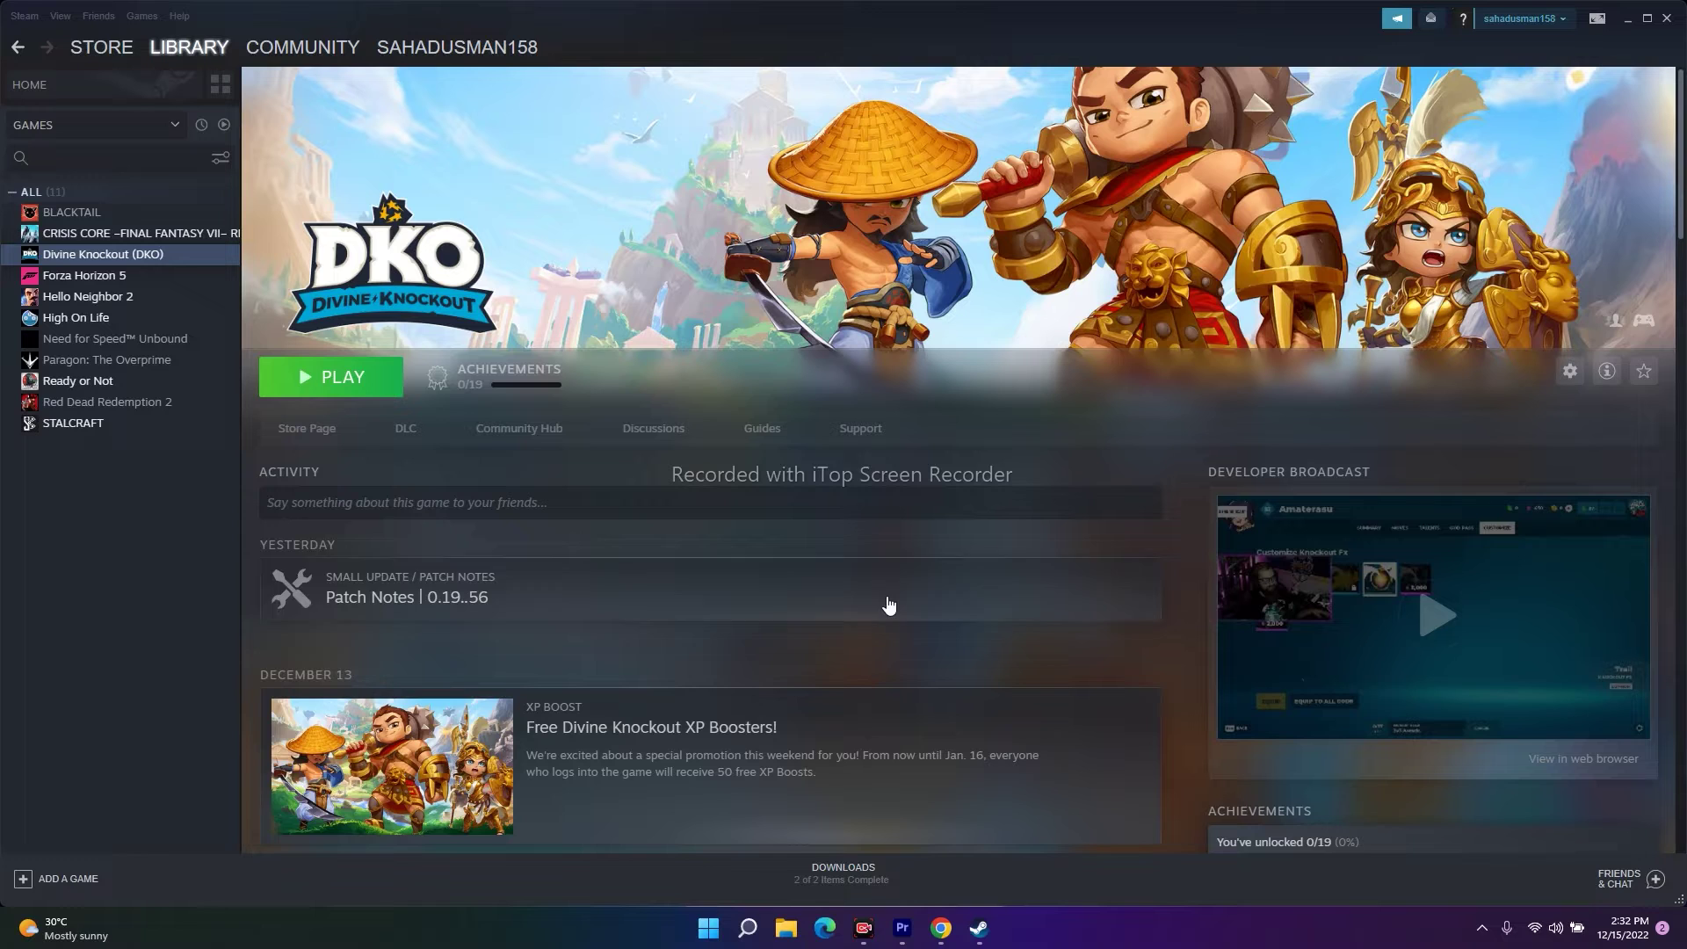
# Step: View the computer's shutdown and restart options, then dismiss them
pyautogui.click(708, 930)
pyautogui.click(1062, 869)
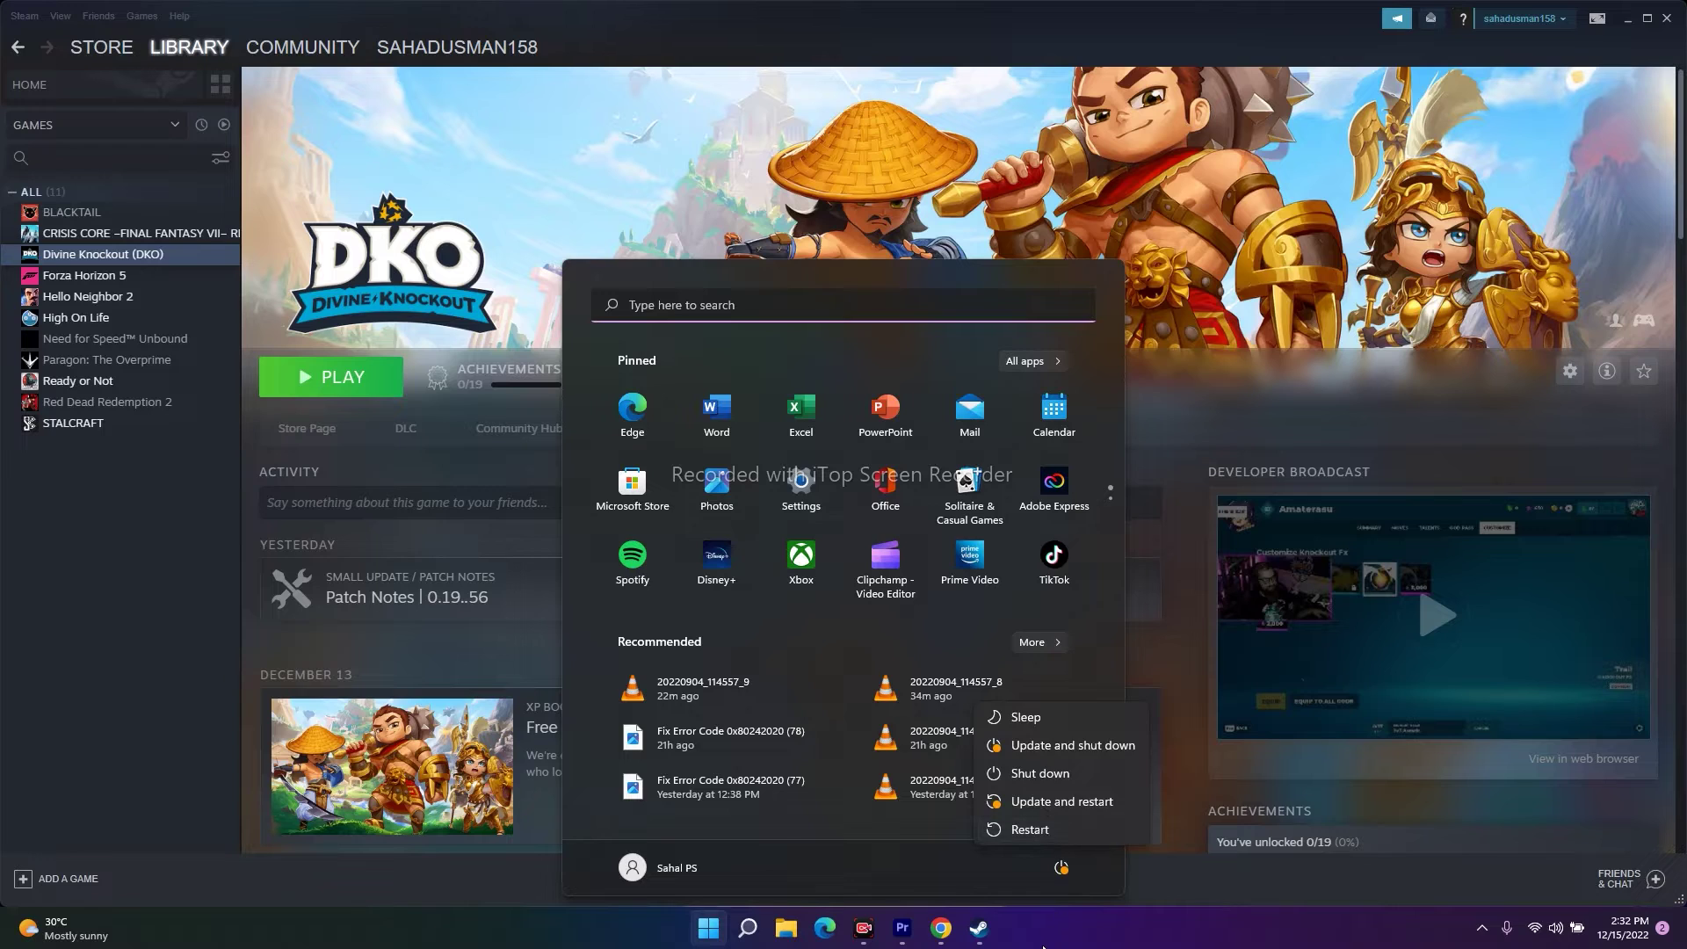
pyautogui.click(1042, 946)
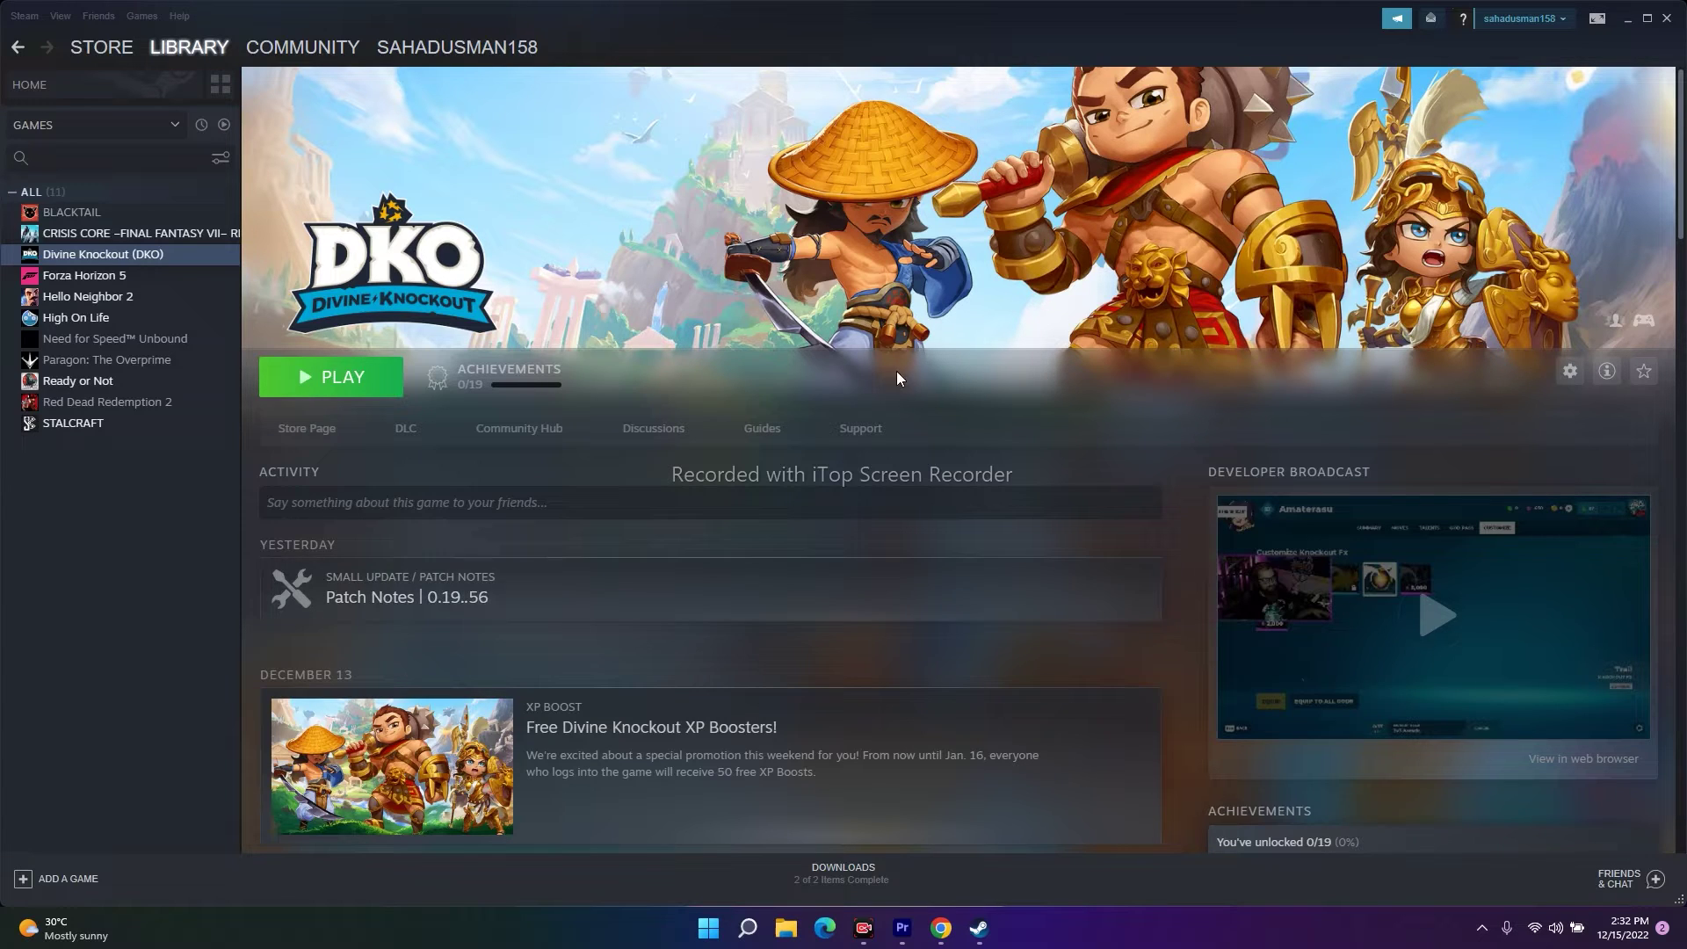
# Step: Open the apps allowed through Windows Defender Firewall in Control Panel and find the Divine Knockout (DKO) entry
pyautogui.click(749, 927)
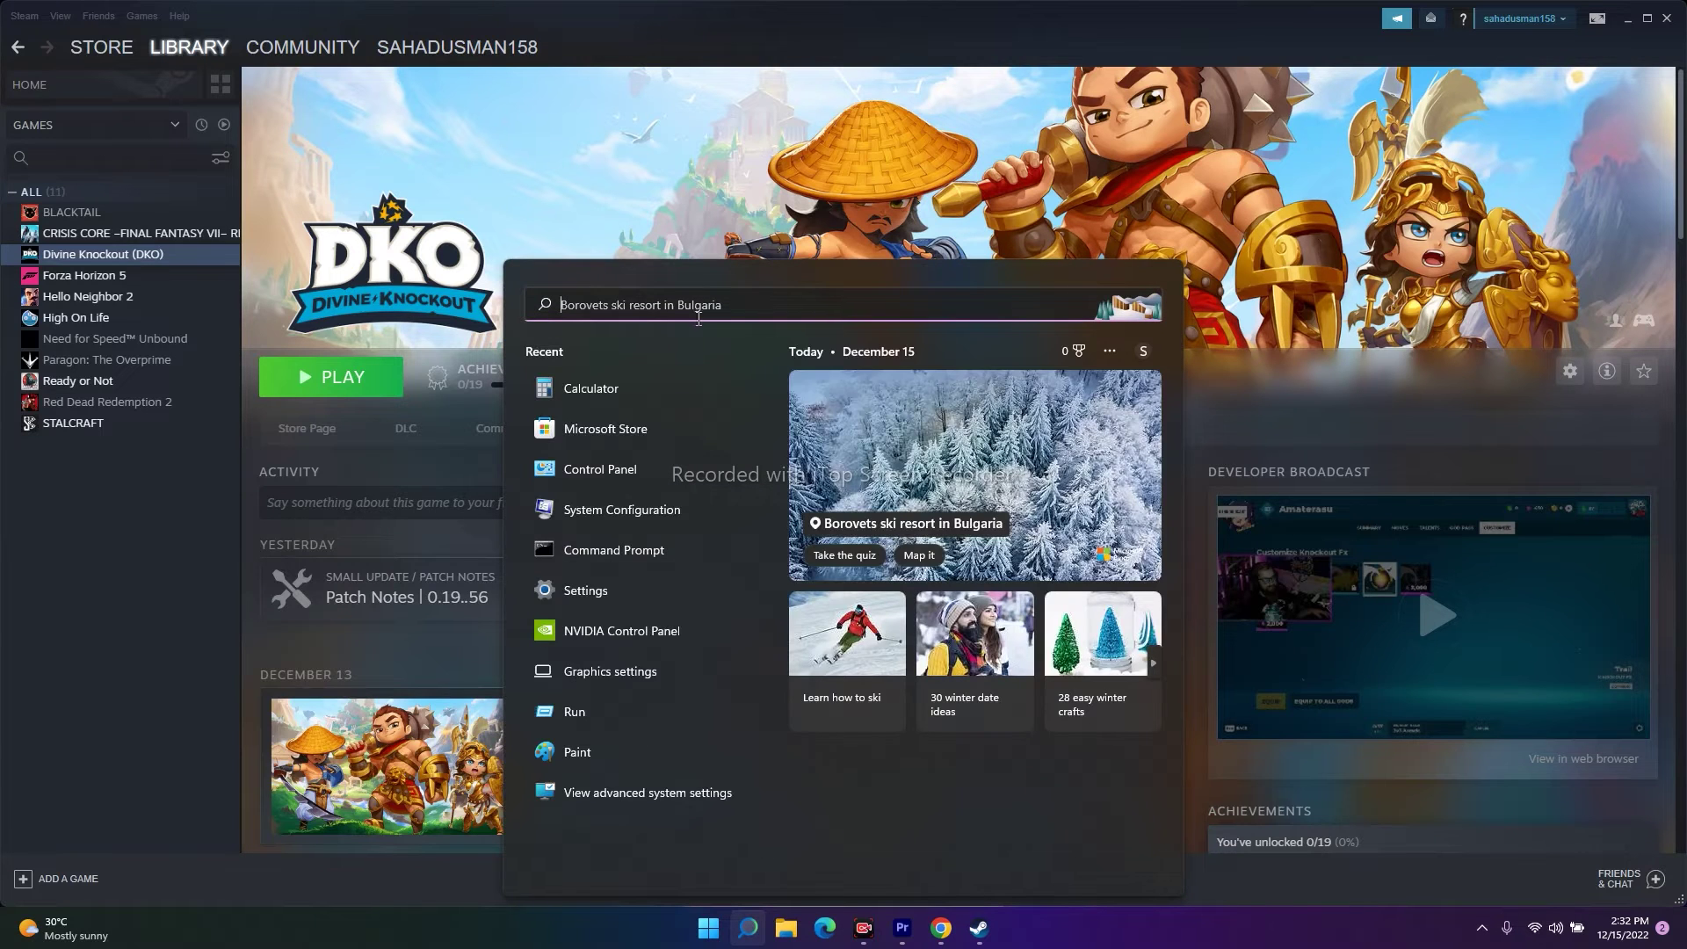
pyautogui.click(601, 470)
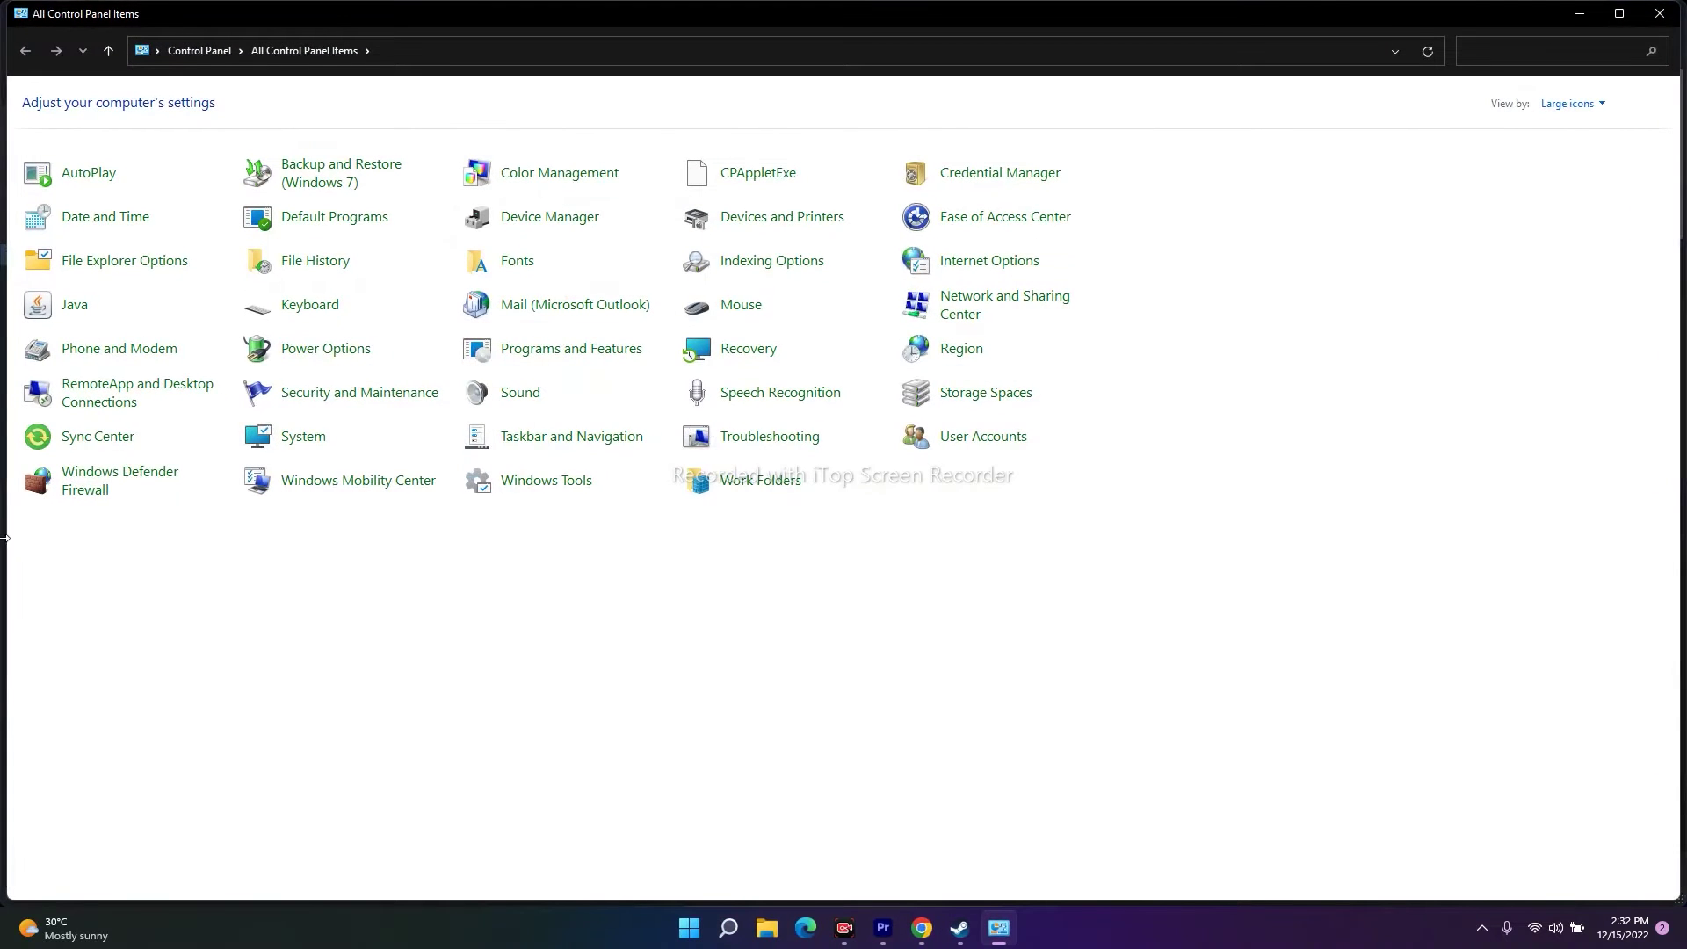
pyautogui.click(99, 489)
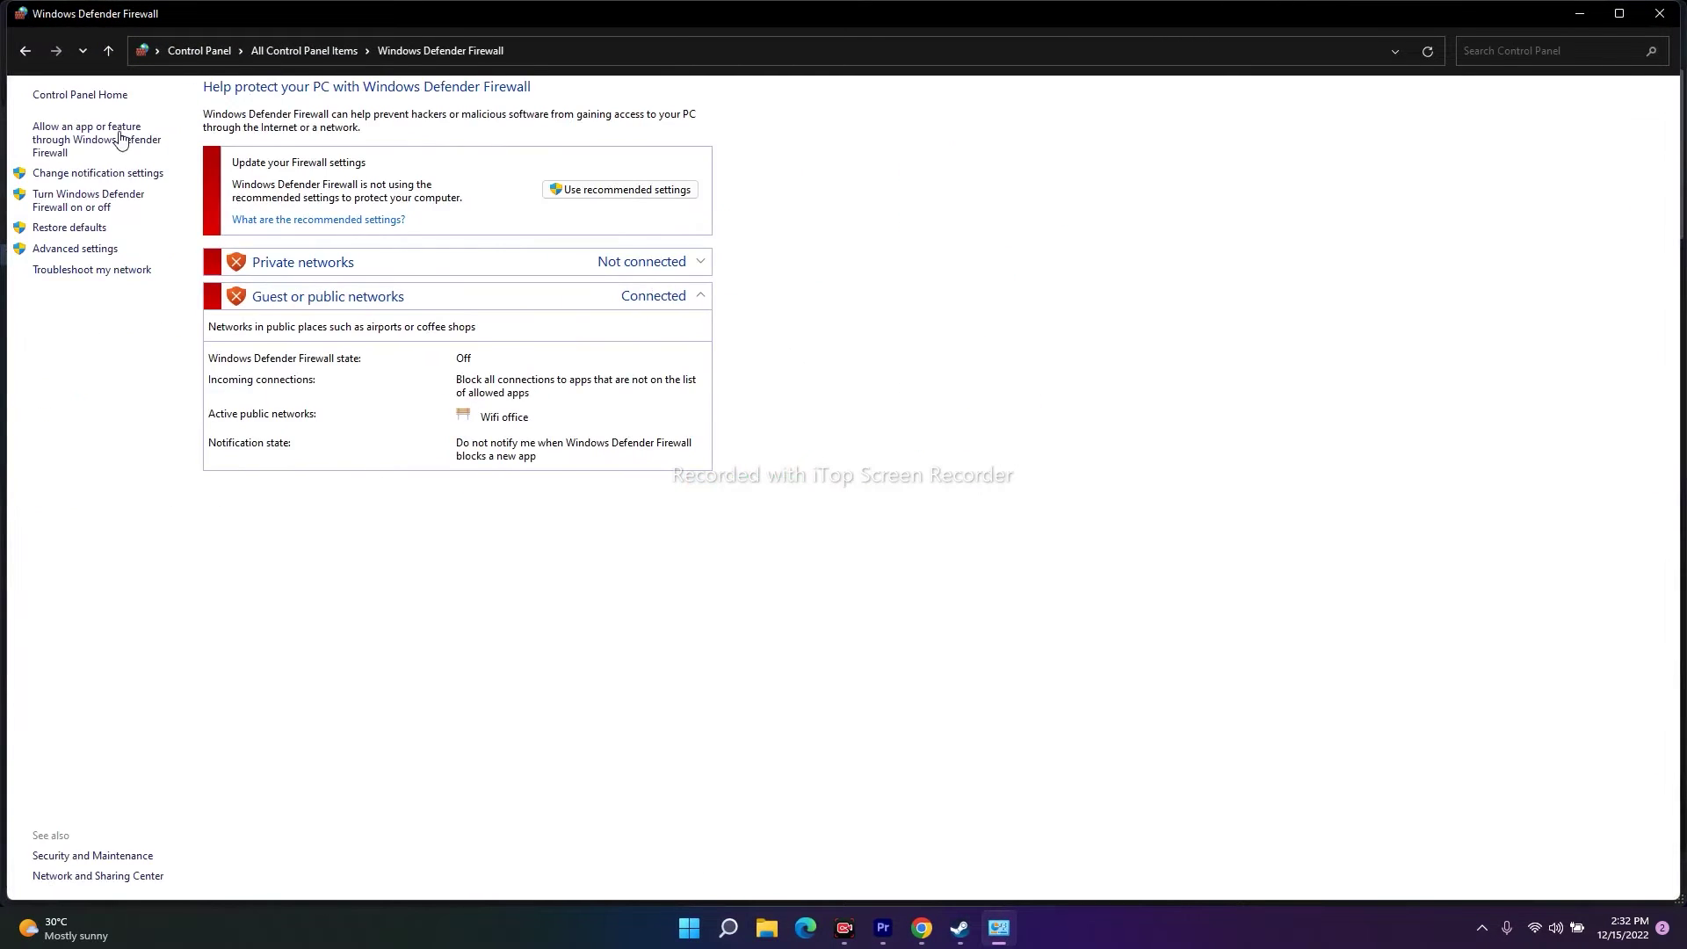
pyautogui.click(76, 143)
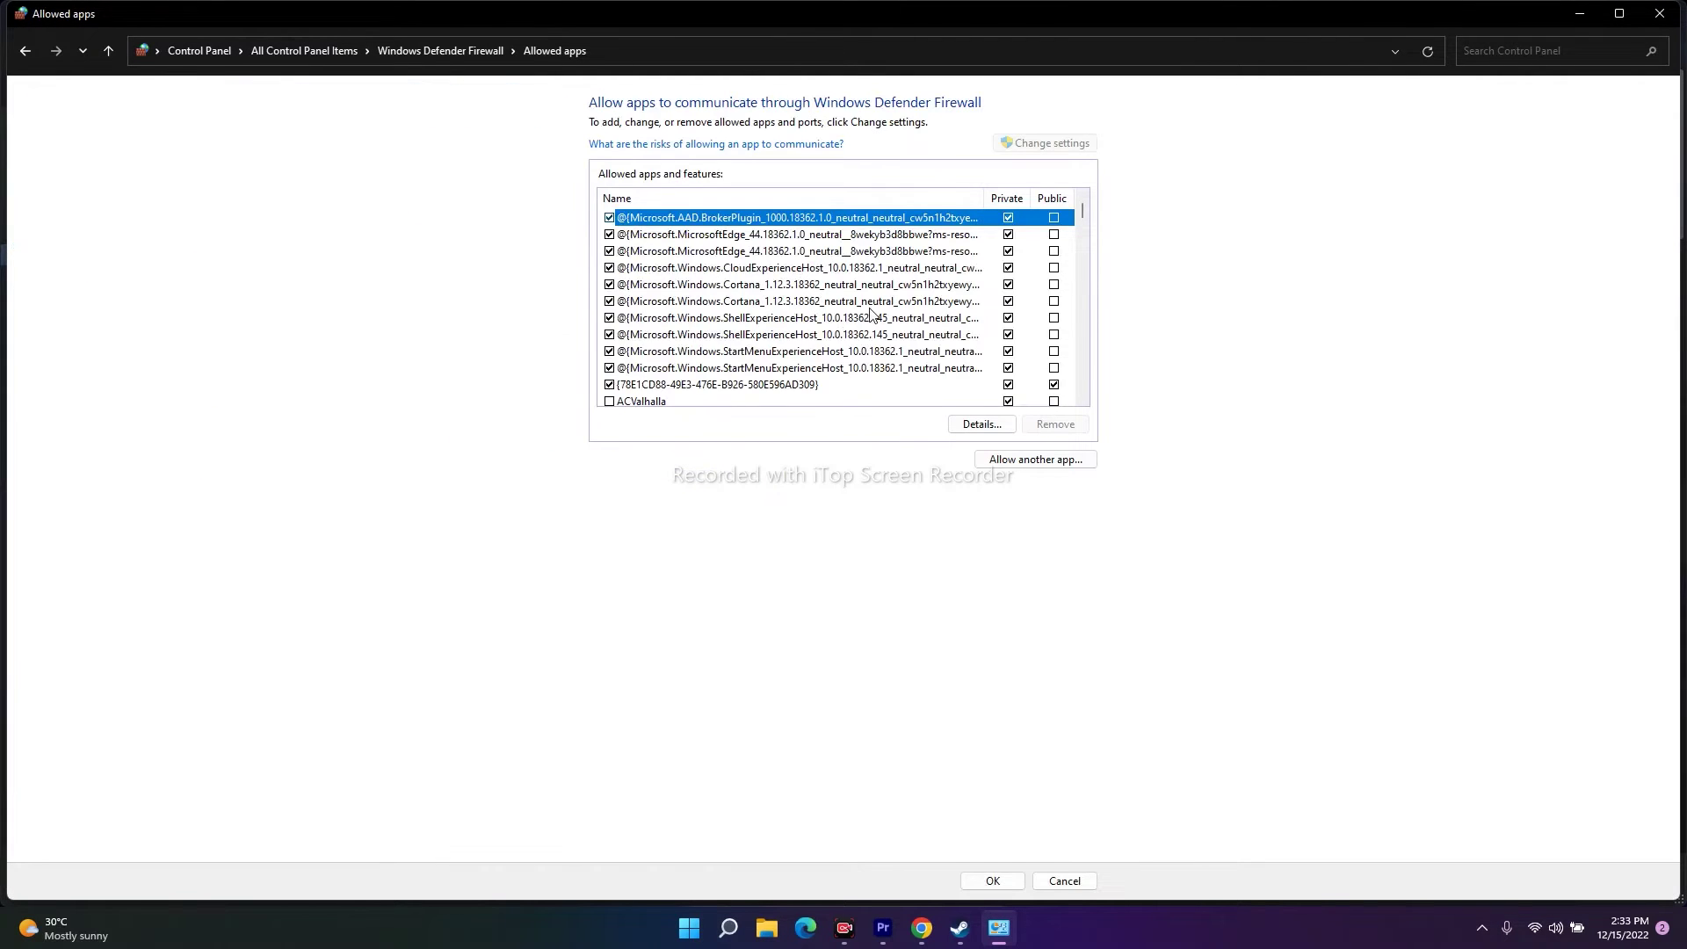
pyautogui.scroll(-10, 883, 302)
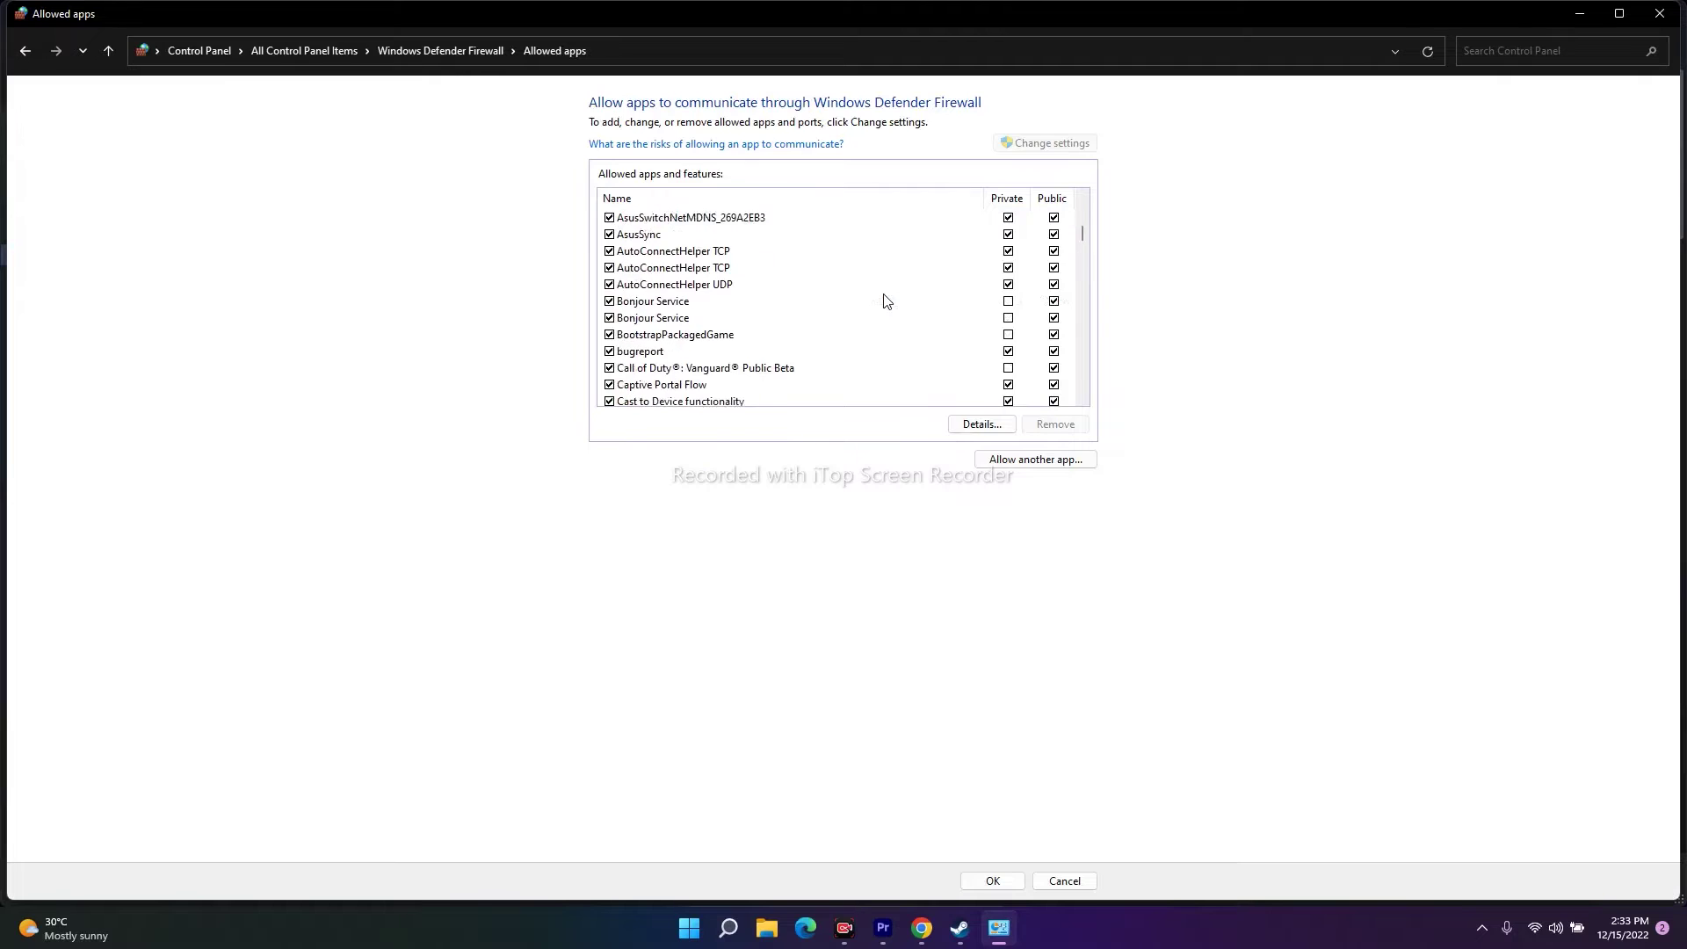
pyautogui.scroll(-3, 886, 301)
pyautogui.scroll(-1, 886, 301)
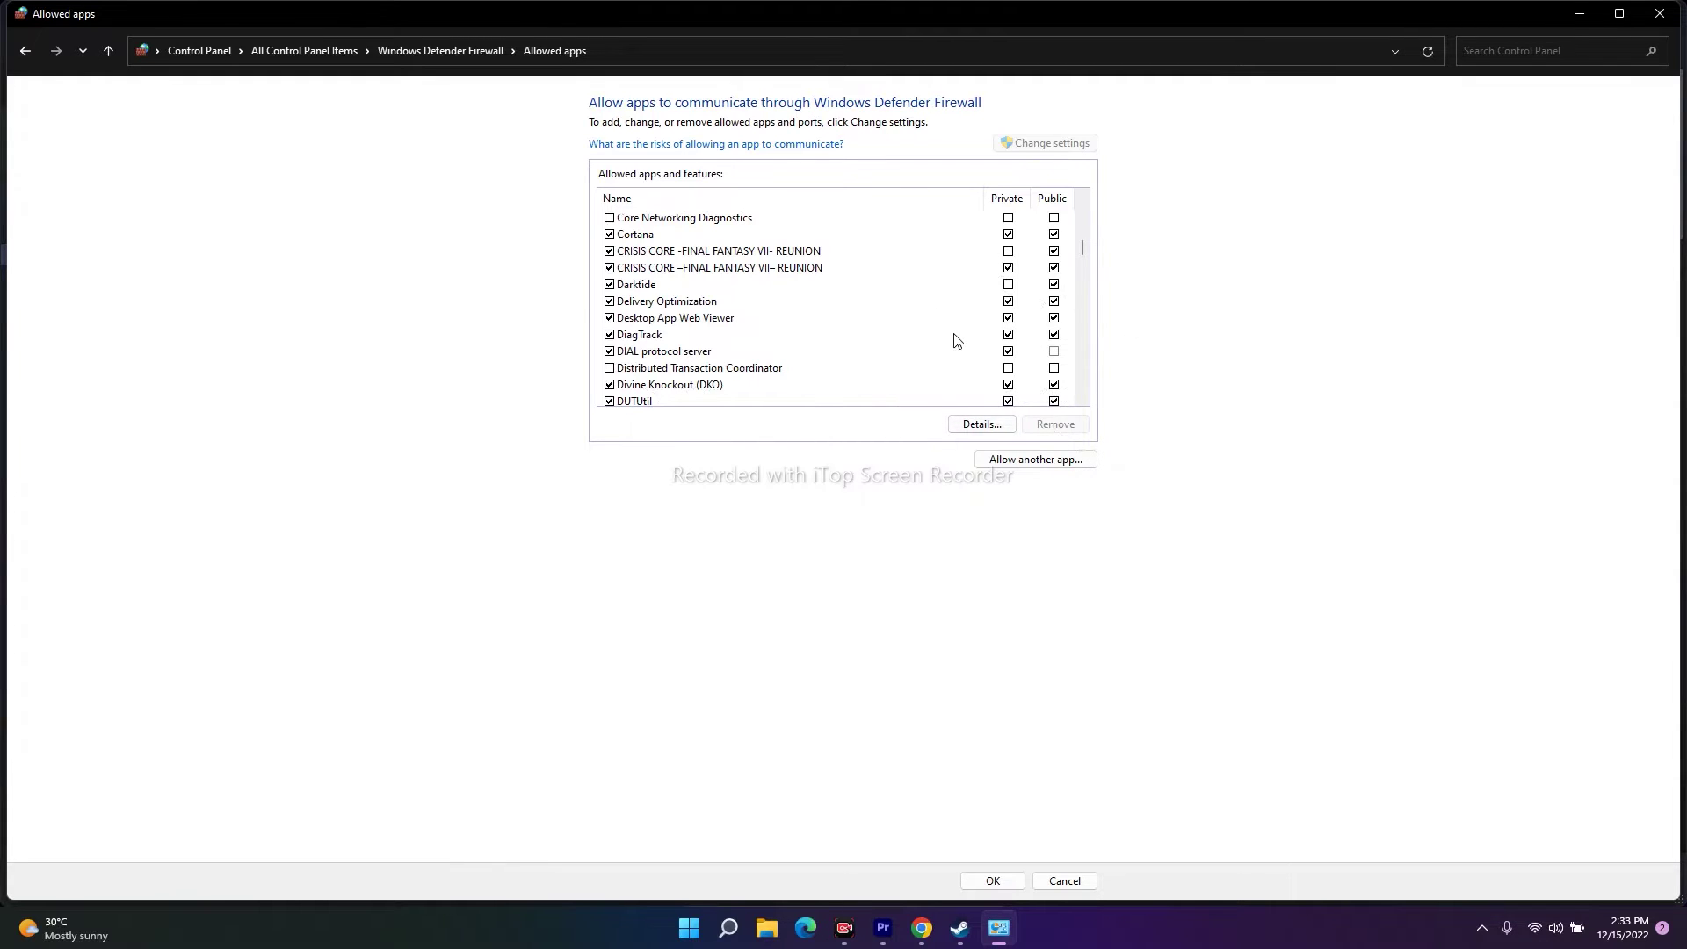
# Step: Start allowing another app through the firewall and browse to the OS (C:) drive for its executable
pyautogui.click(1049, 461)
pyautogui.click(970, 548)
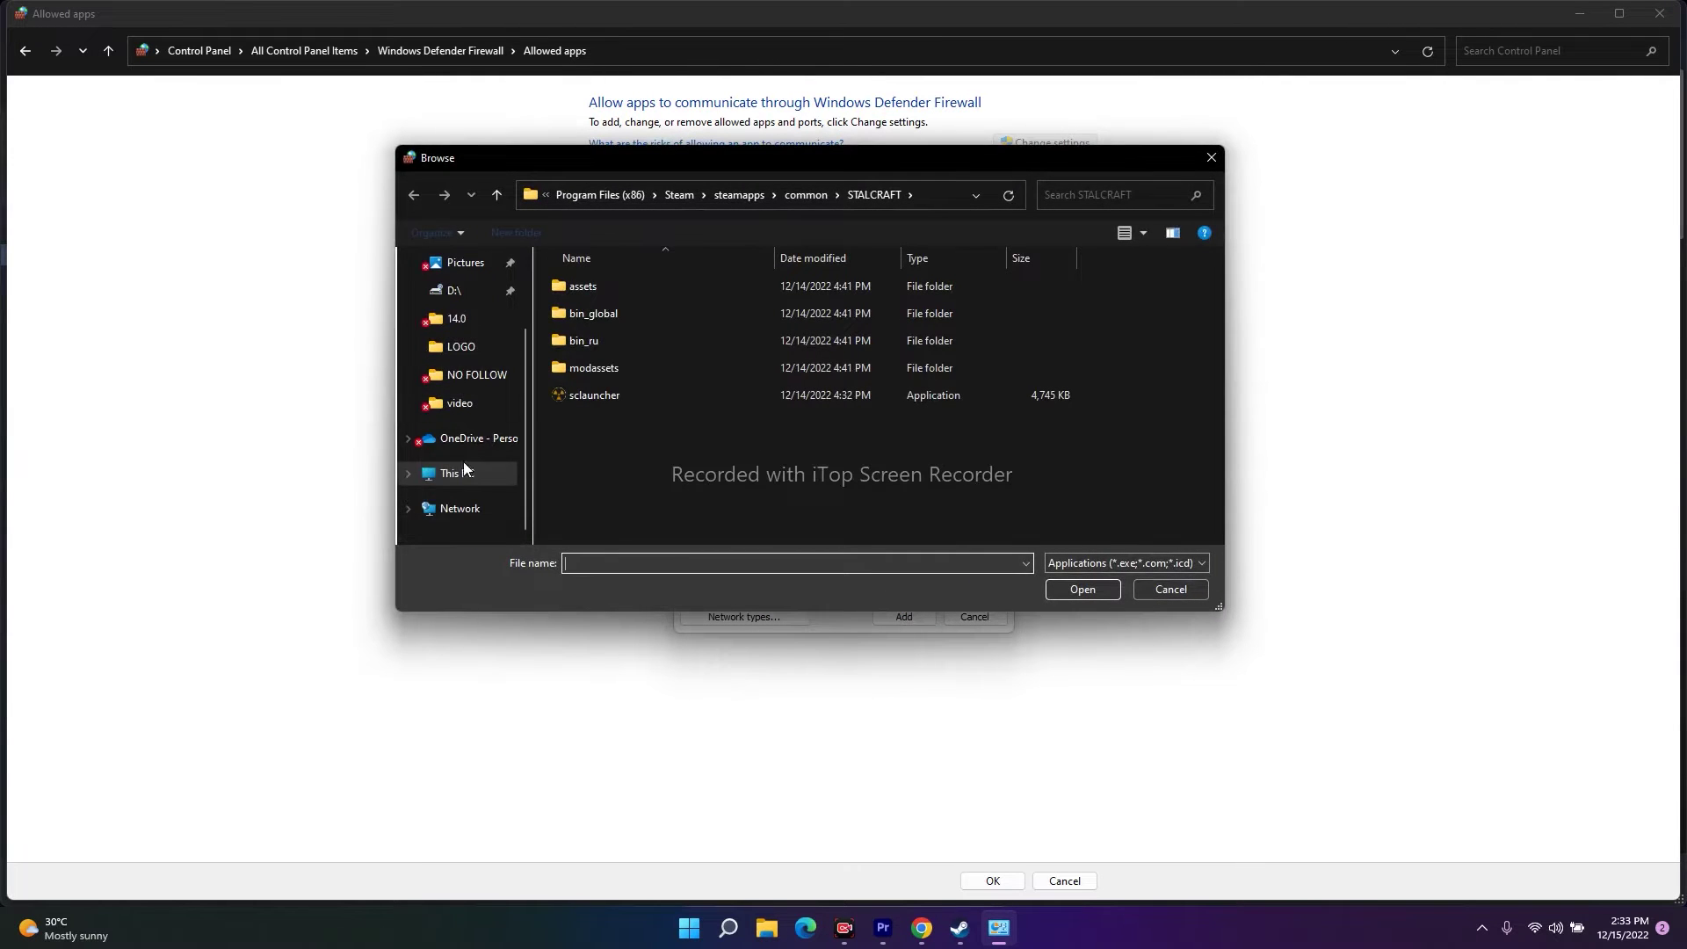
pyautogui.click(457, 529)
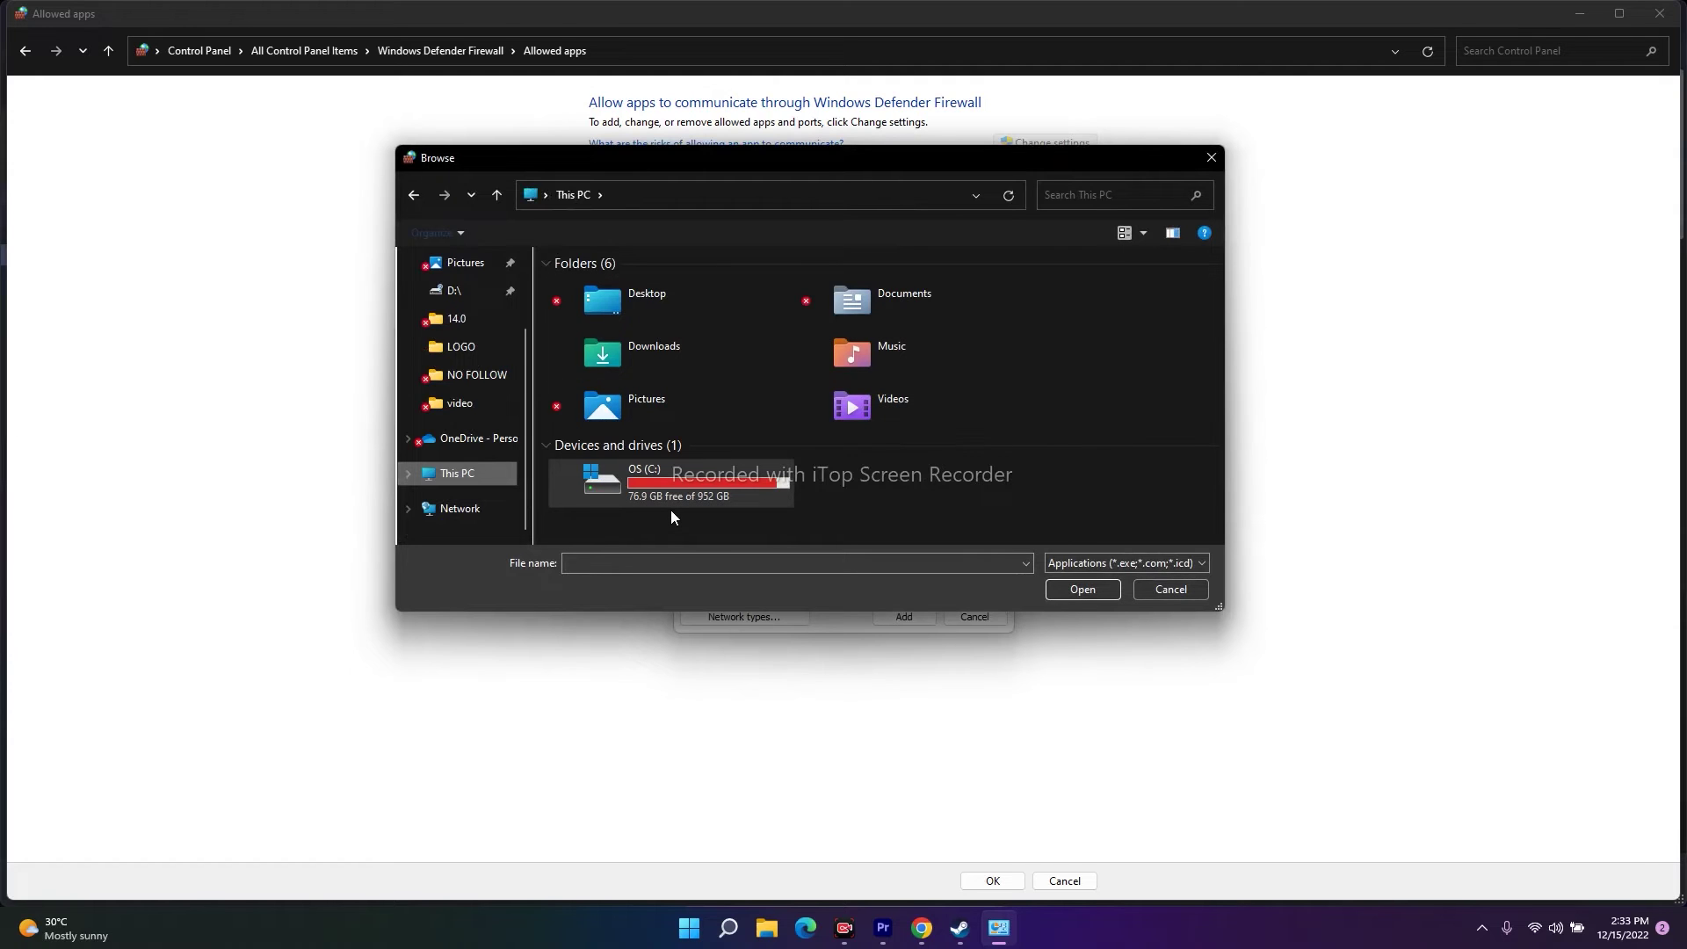
pyautogui.click(673, 487)
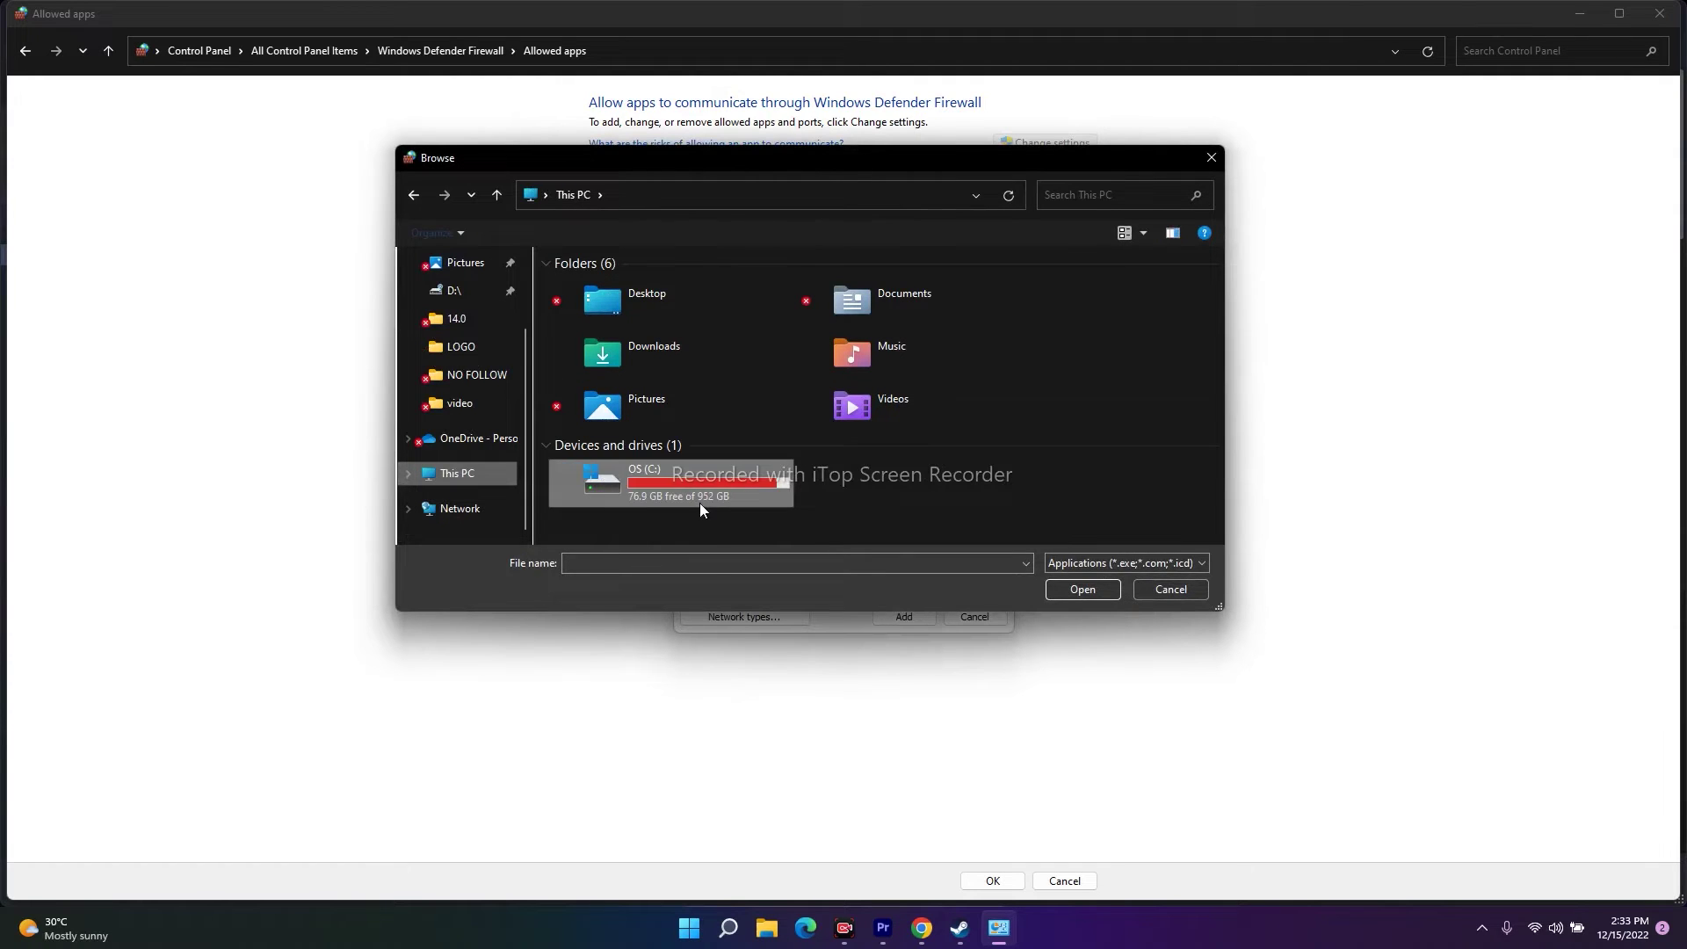
pyautogui.moveTo(960, 927)
pyautogui.doubleClick(646, 478)
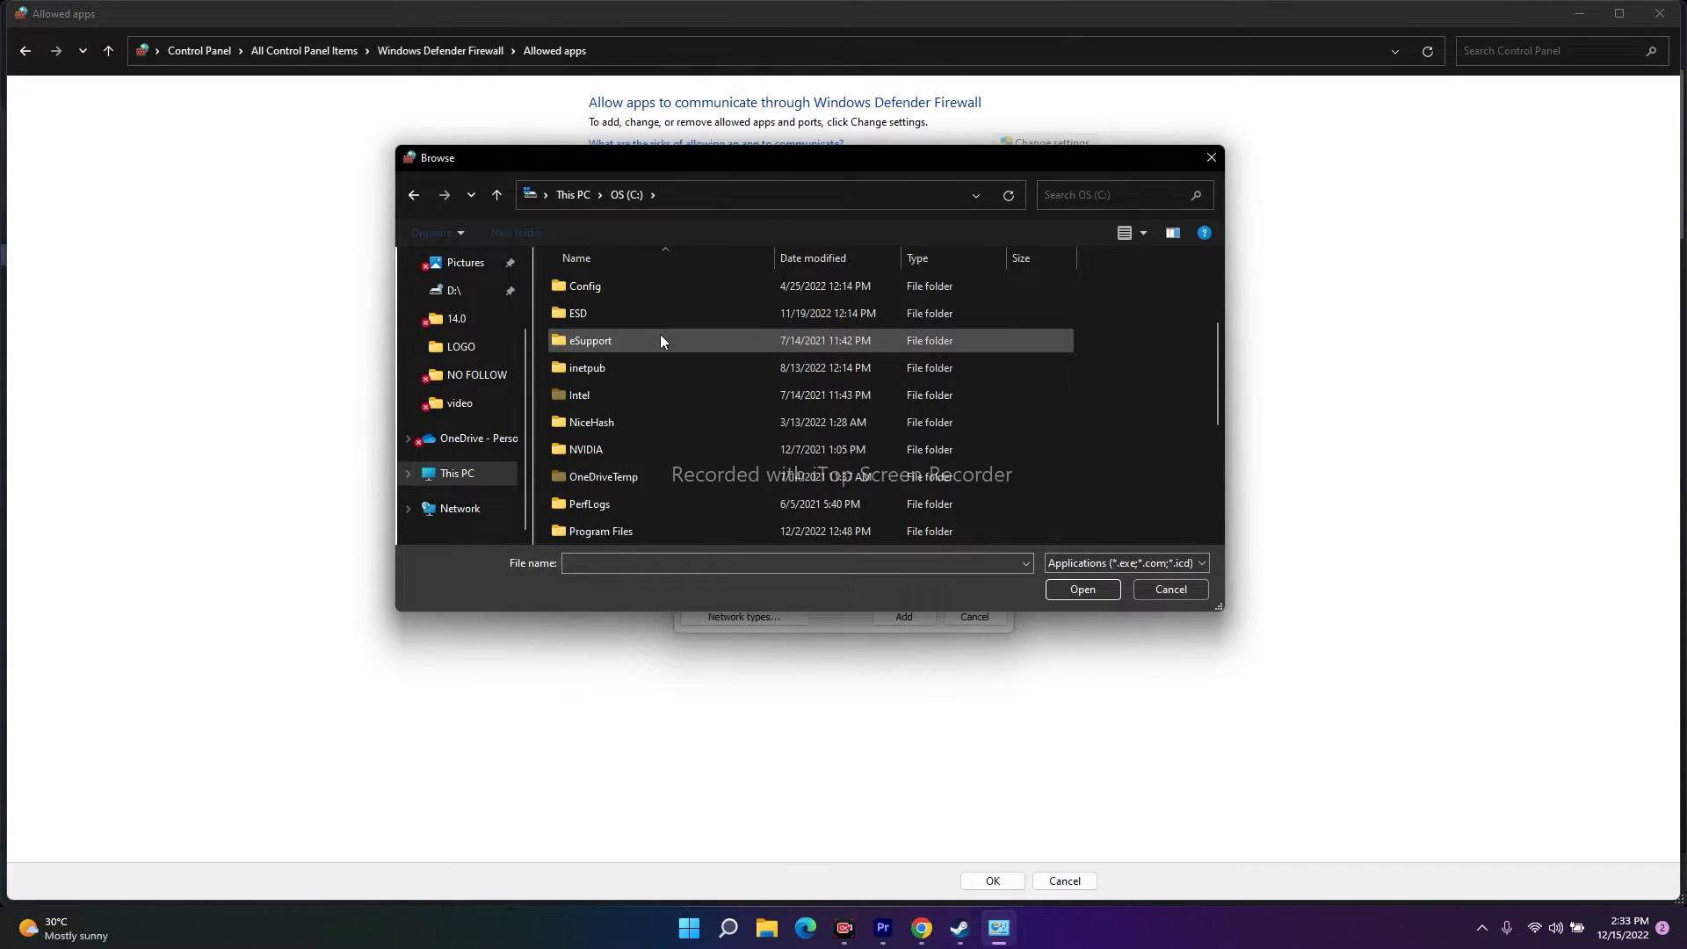
# Step: Browse to the game's folder at Program Files (x86)\Steam\steamapps\common\Divine Knockout
pyautogui.scroll(-2, 659, 338)
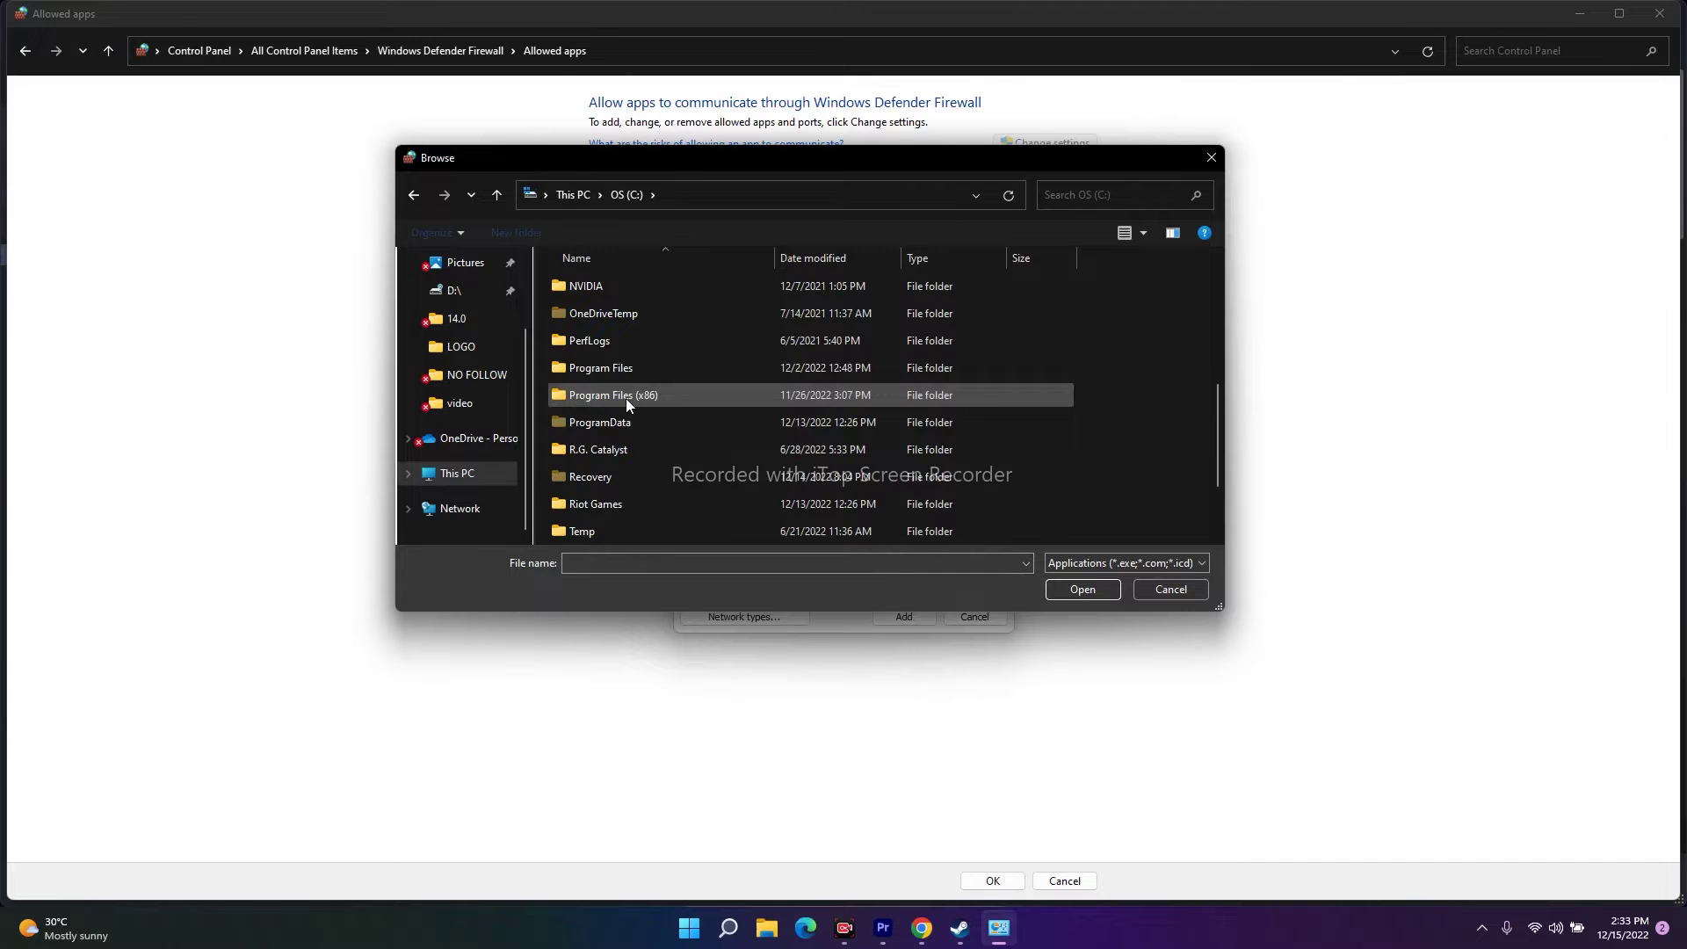
pyautogui.doubleClick(641, 397)
pyautogui.scroll(-4, 646, 351)
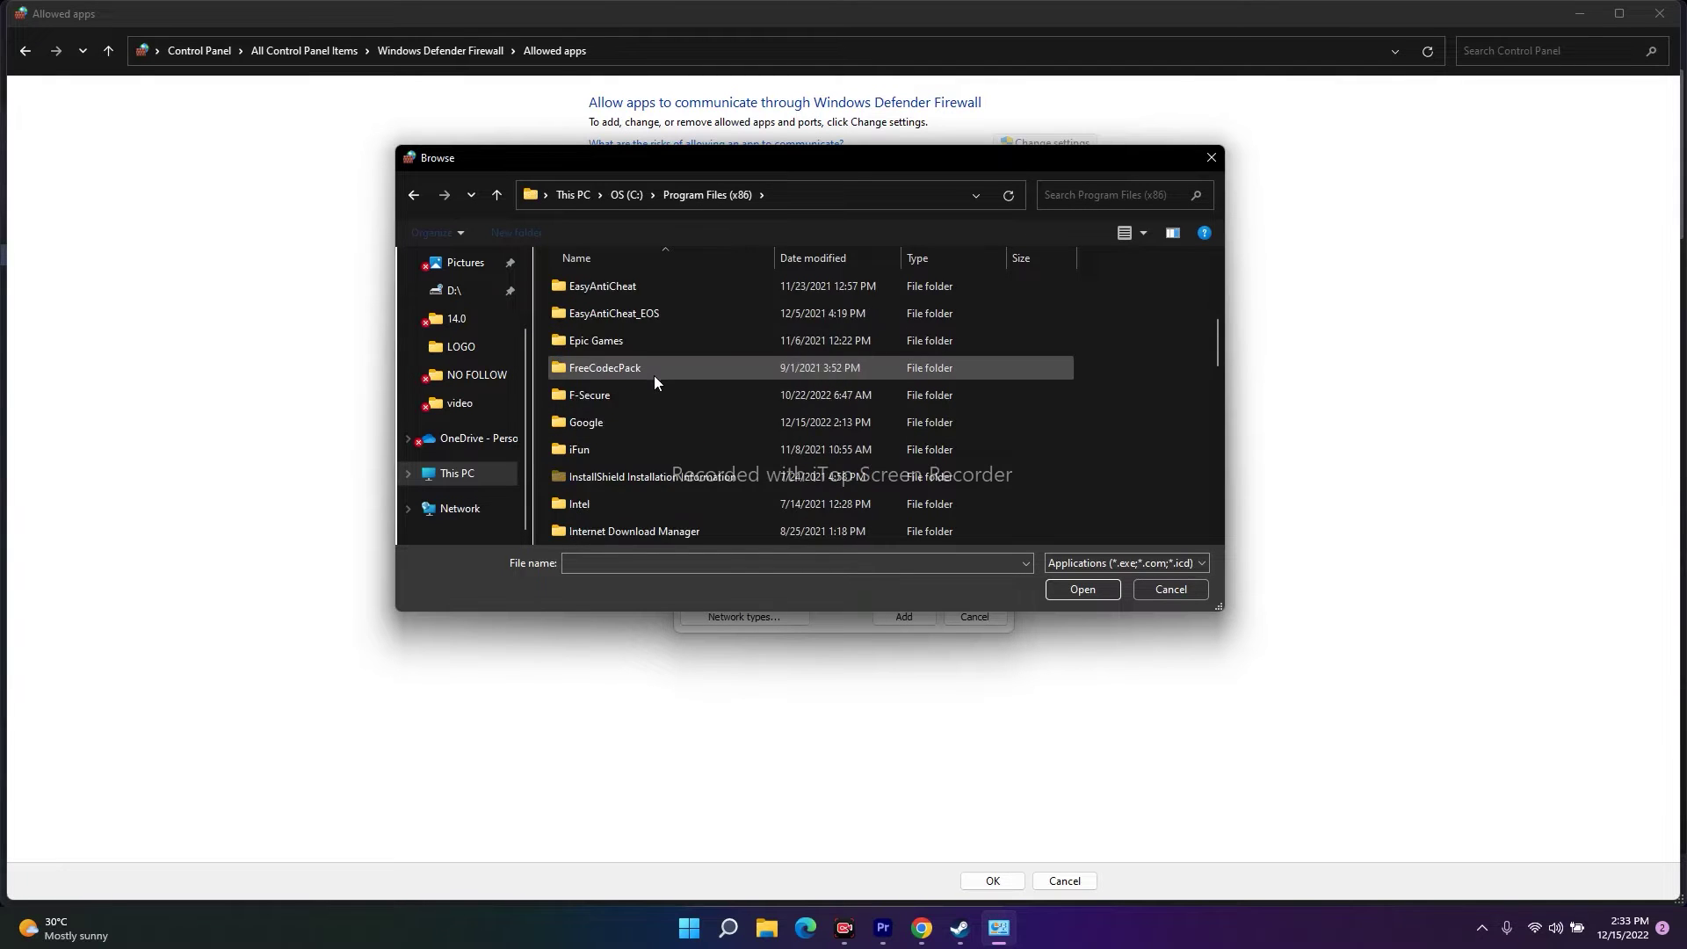
pyautogui.scroll(-7, 651, 392)
pyautogui.scroll(-2, 651, 395)
pyautogui.doubleClick(640, 399)
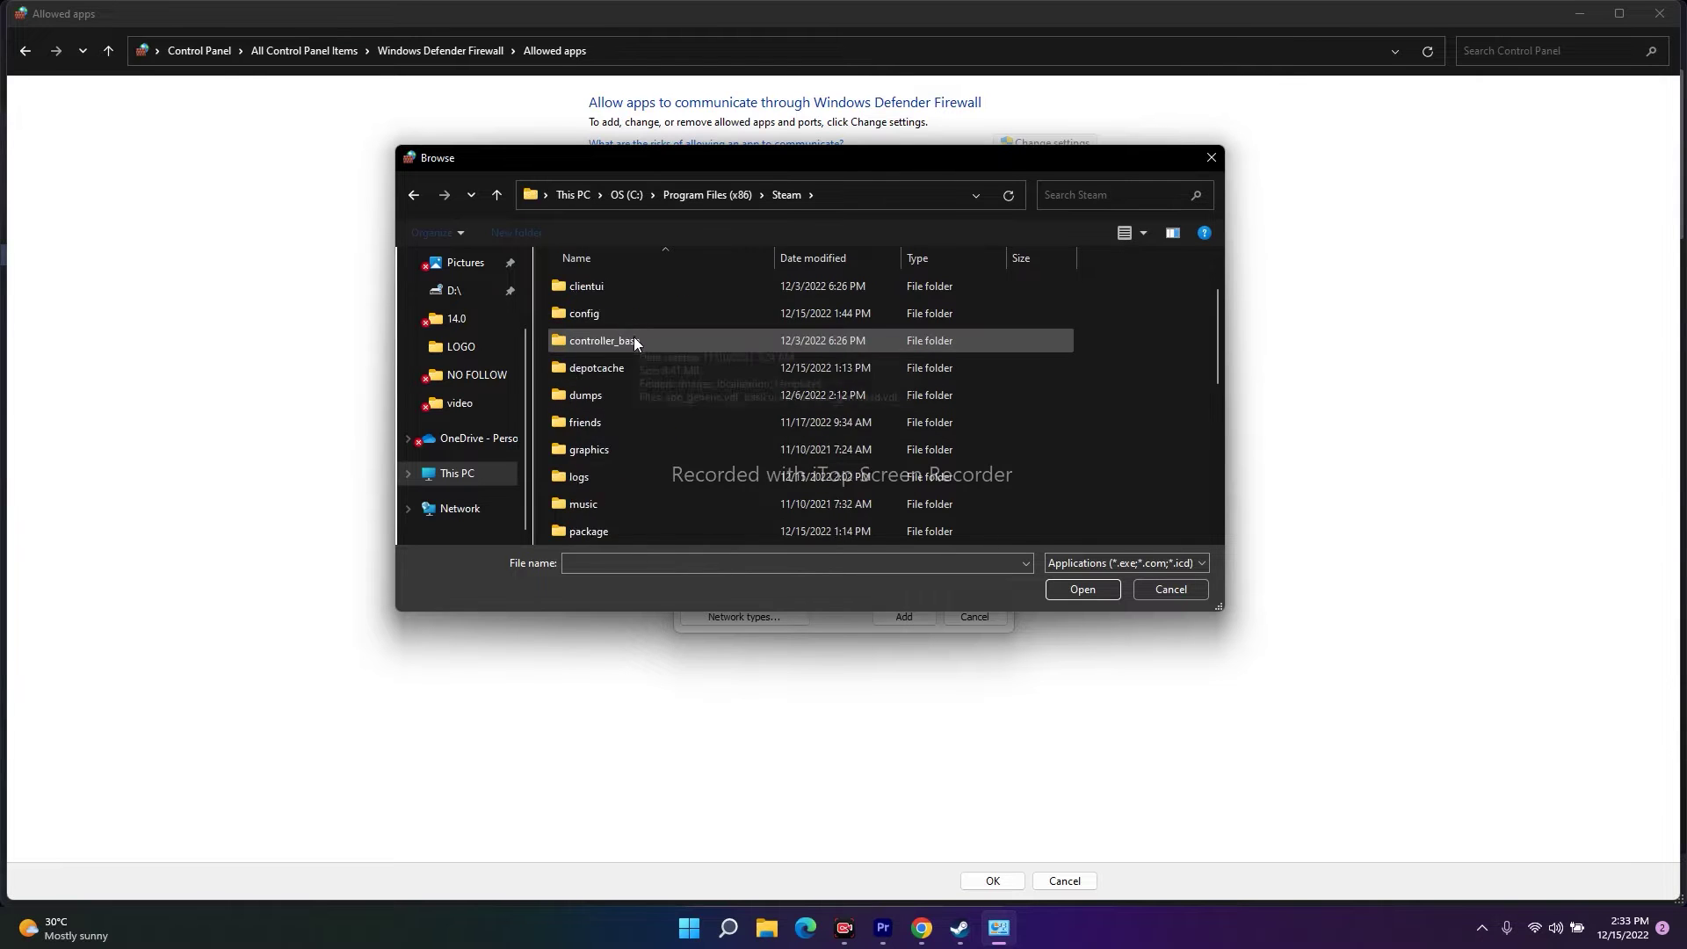
pyautogui.scroll(-5, 640, 376)
pyautogui.doubleClick(630, 349)
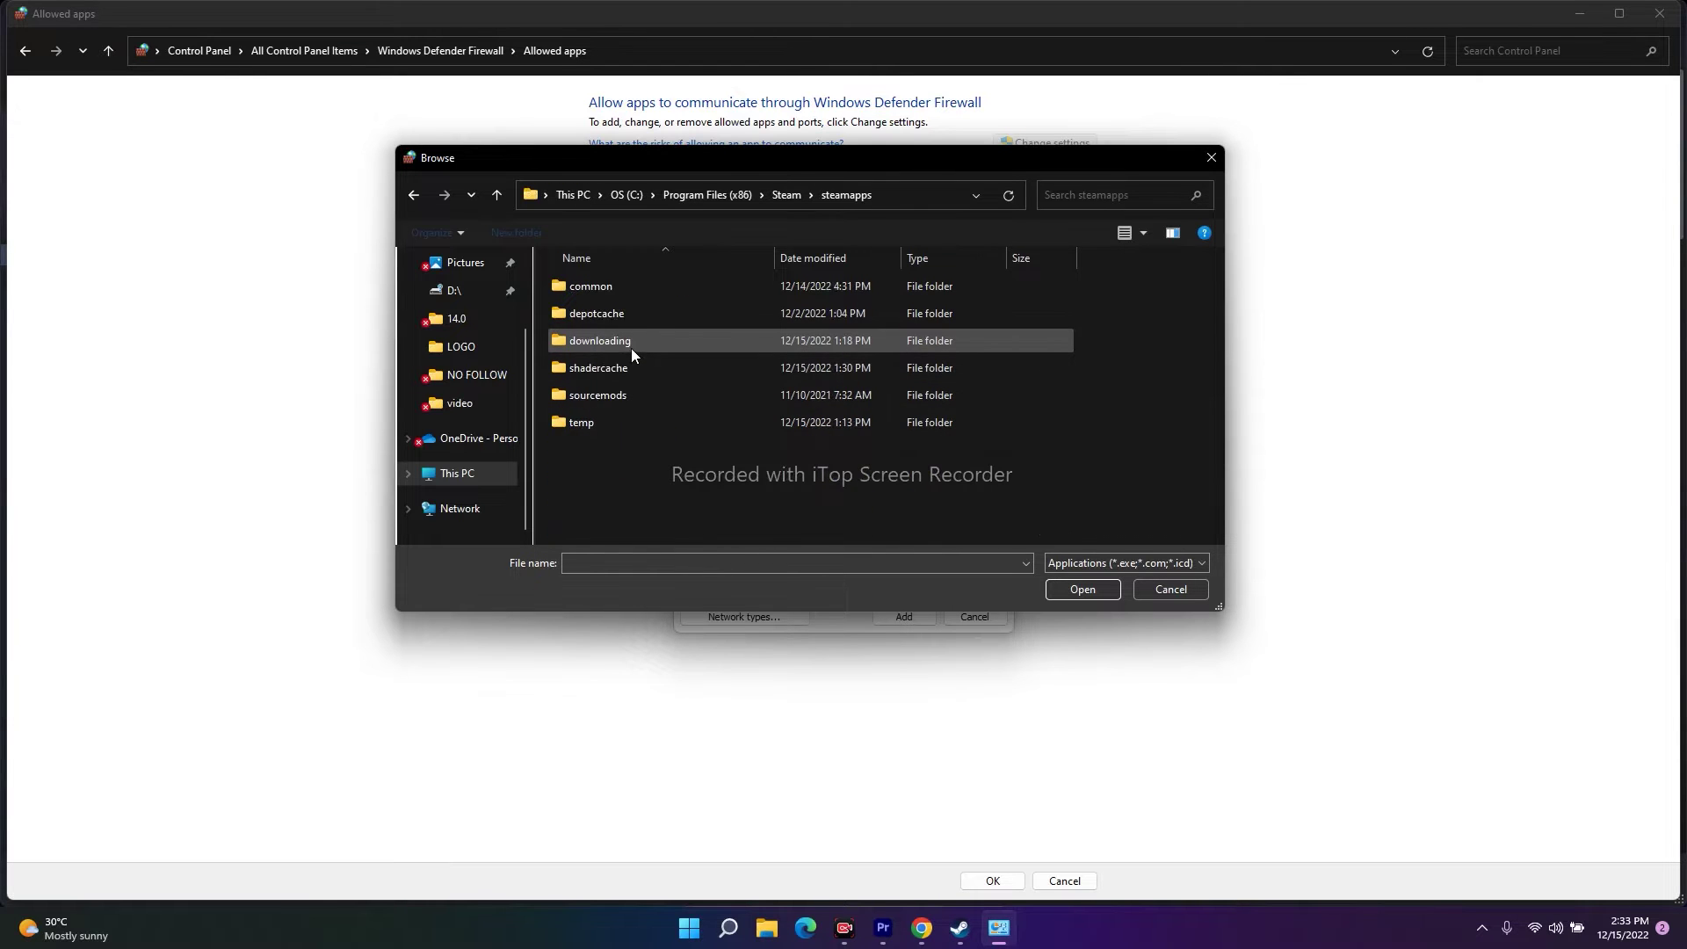
pyautogui.doubleClick(614, 286)
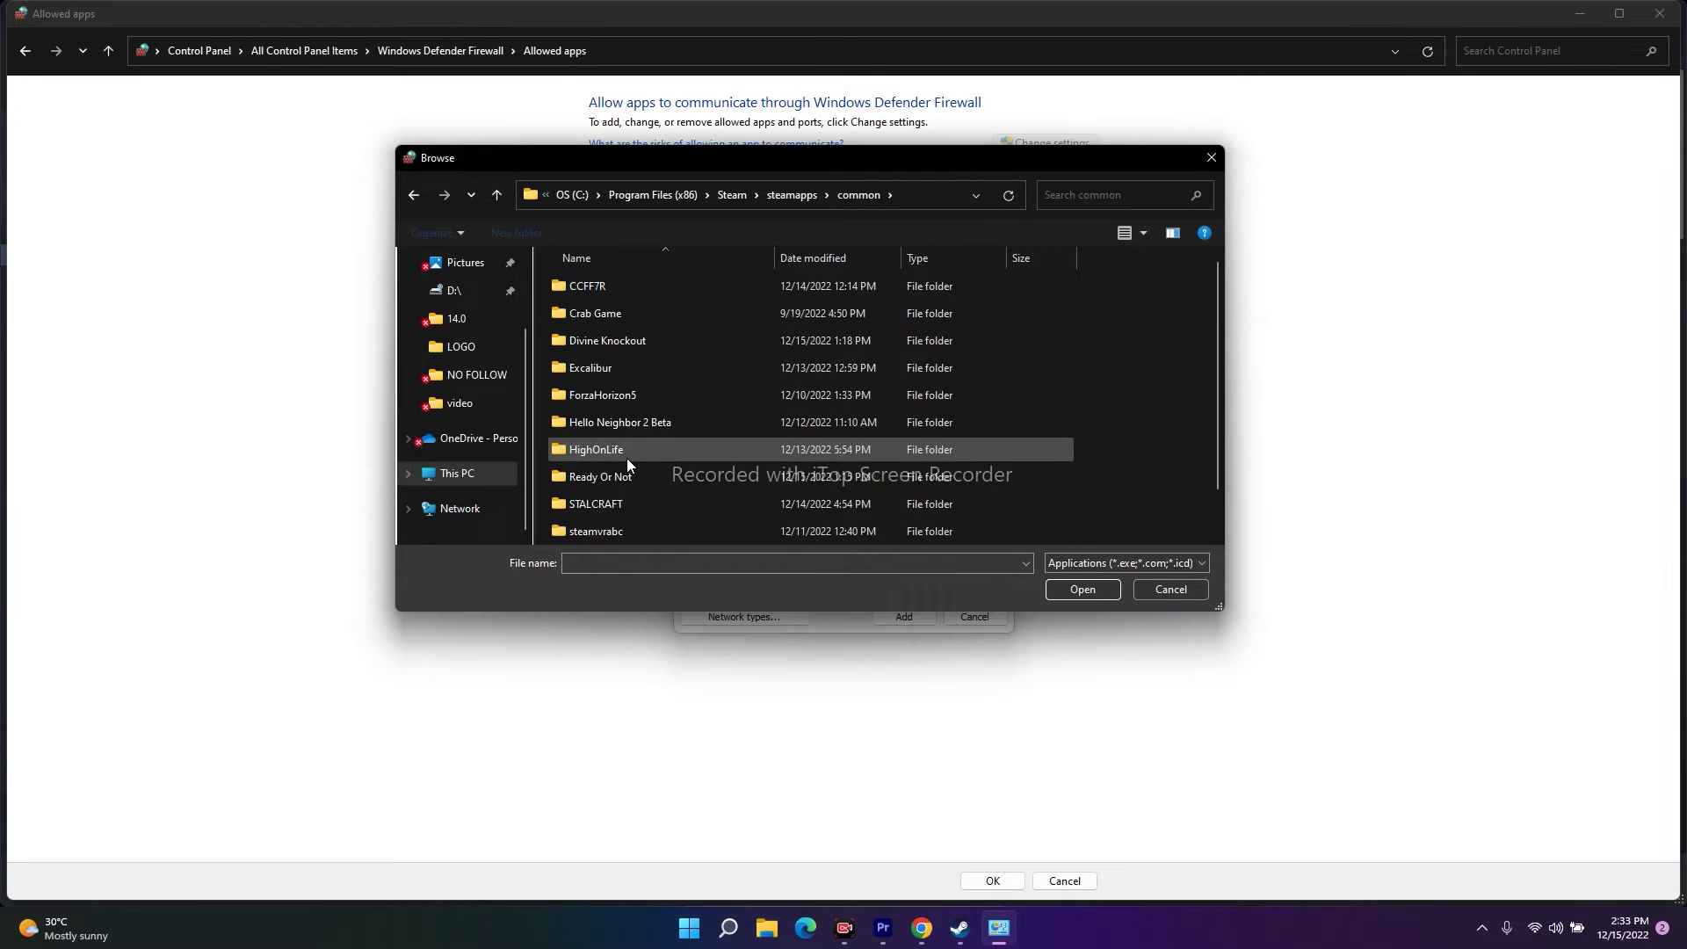
pyautogui.doubleClick(636, 340)
# Step: Add the DivineKnockoutEAC application to the firewall's allowed apps and close Control Panel
pyautogui.click(996, 400)
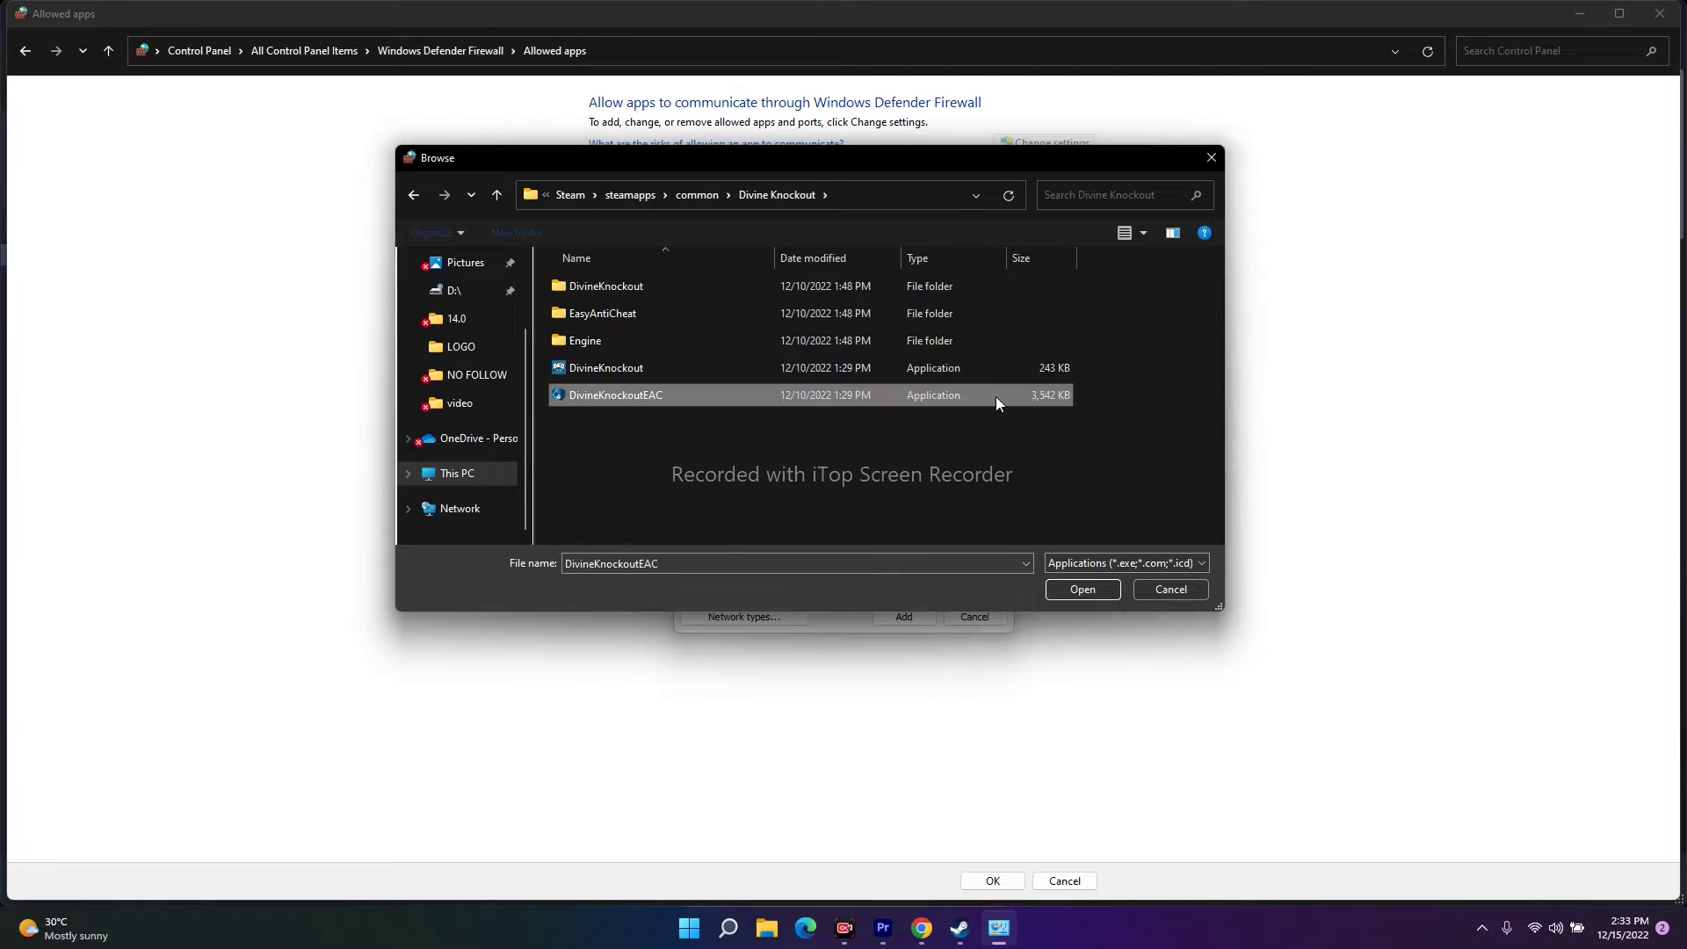
pyautogui.click(1089, 589)
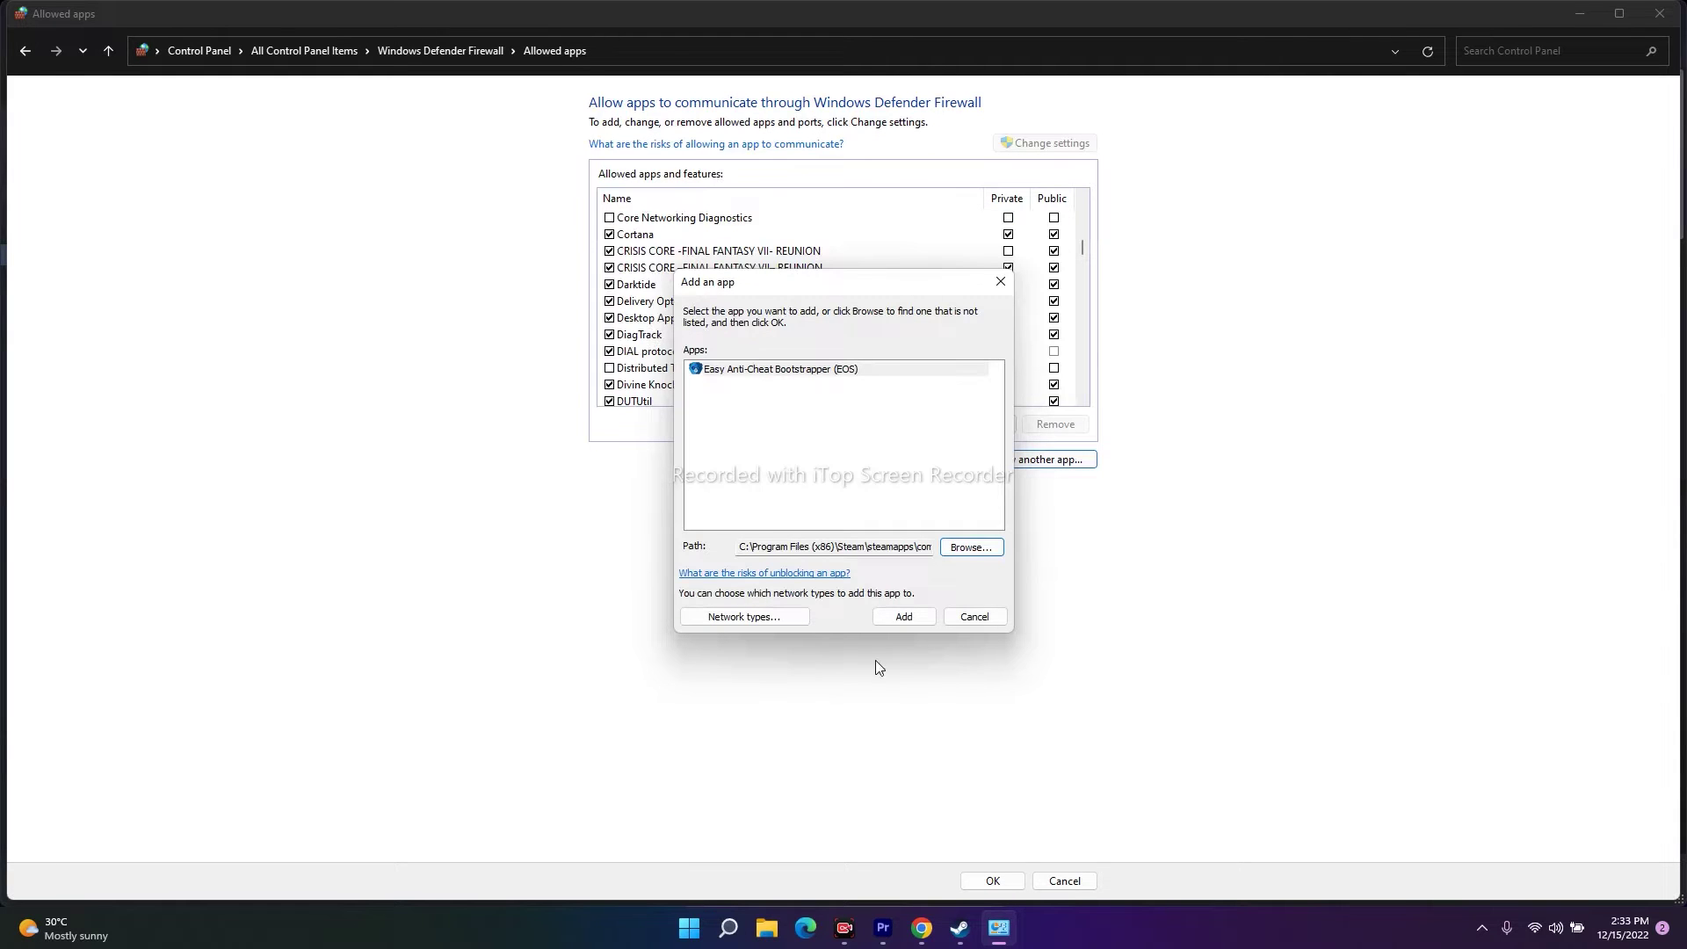
pyautogui.click(908, 615)
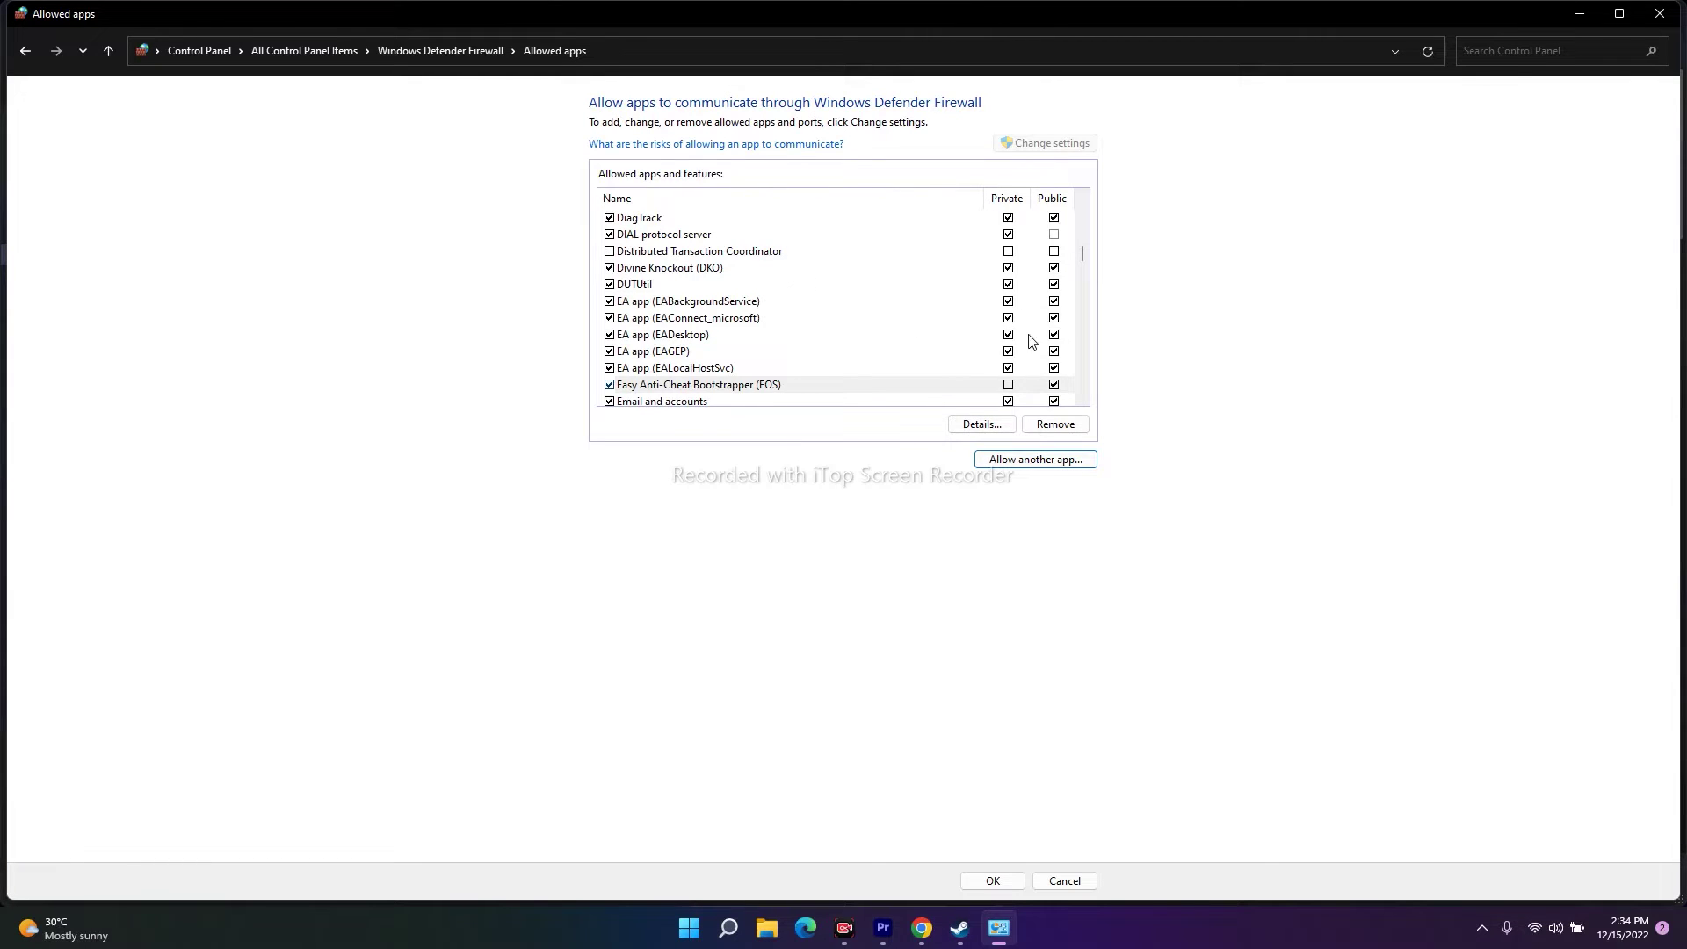
pyautogui.click(1659, 14)
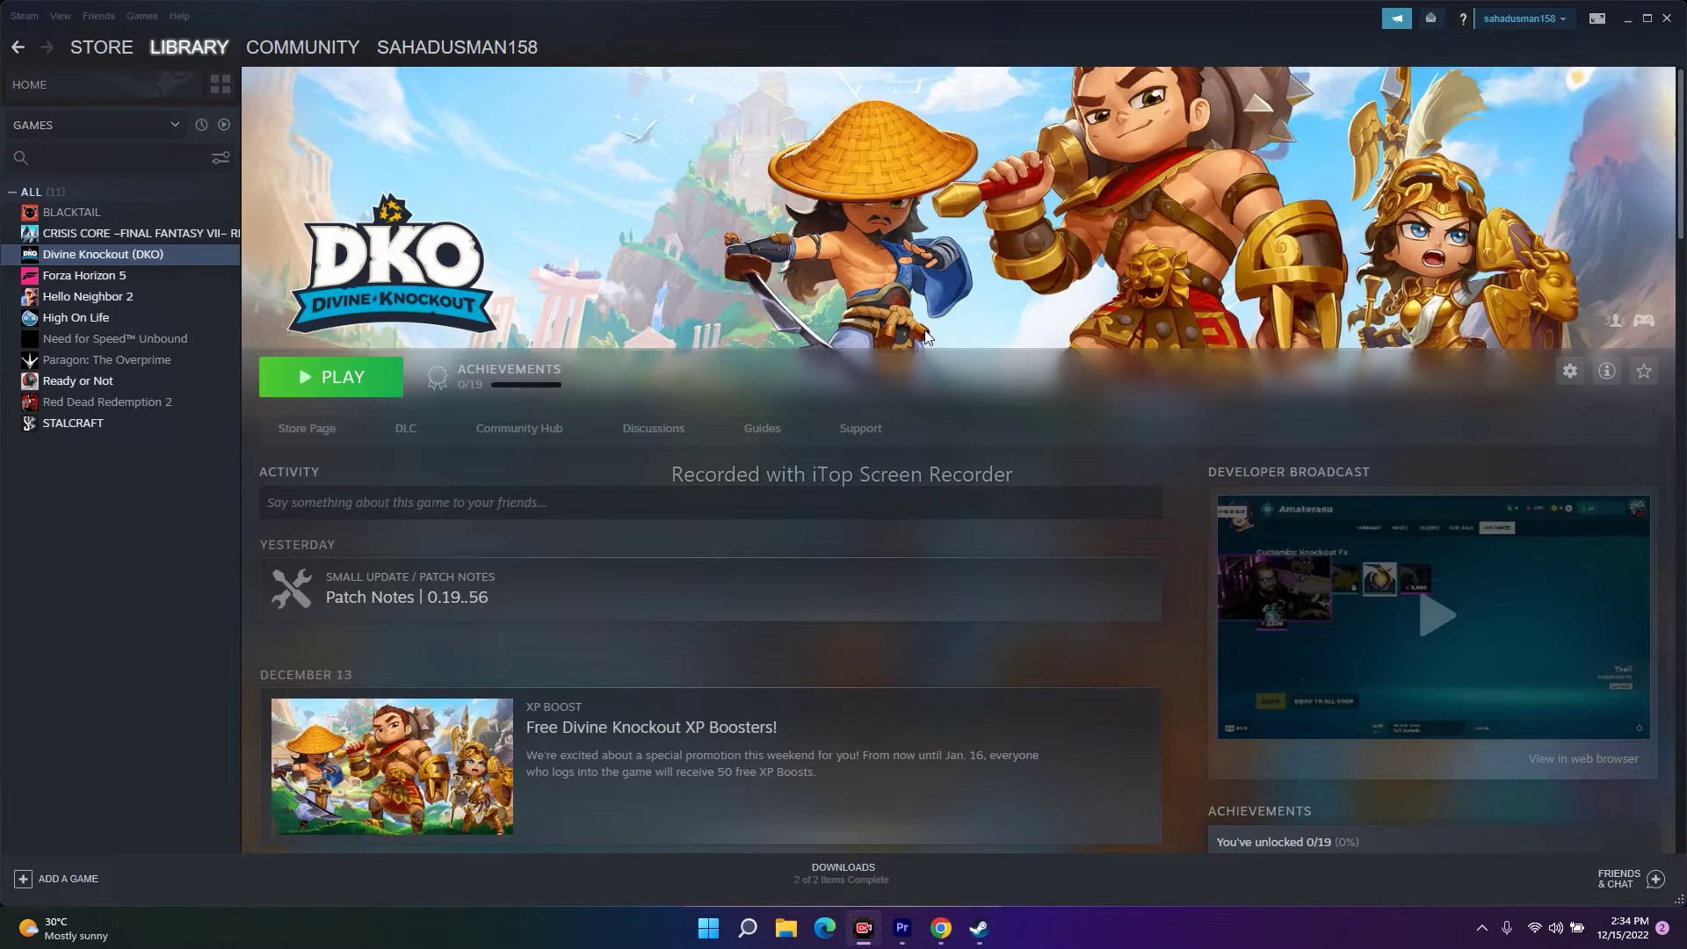
# Step: Switch to Chrome, open the StalCraft crashing video in a new tab from its YouTube Studio details, and close the AarohanTechSol tab
pyautogui.click(1632, 24)
pyautogui.click(940, 928)
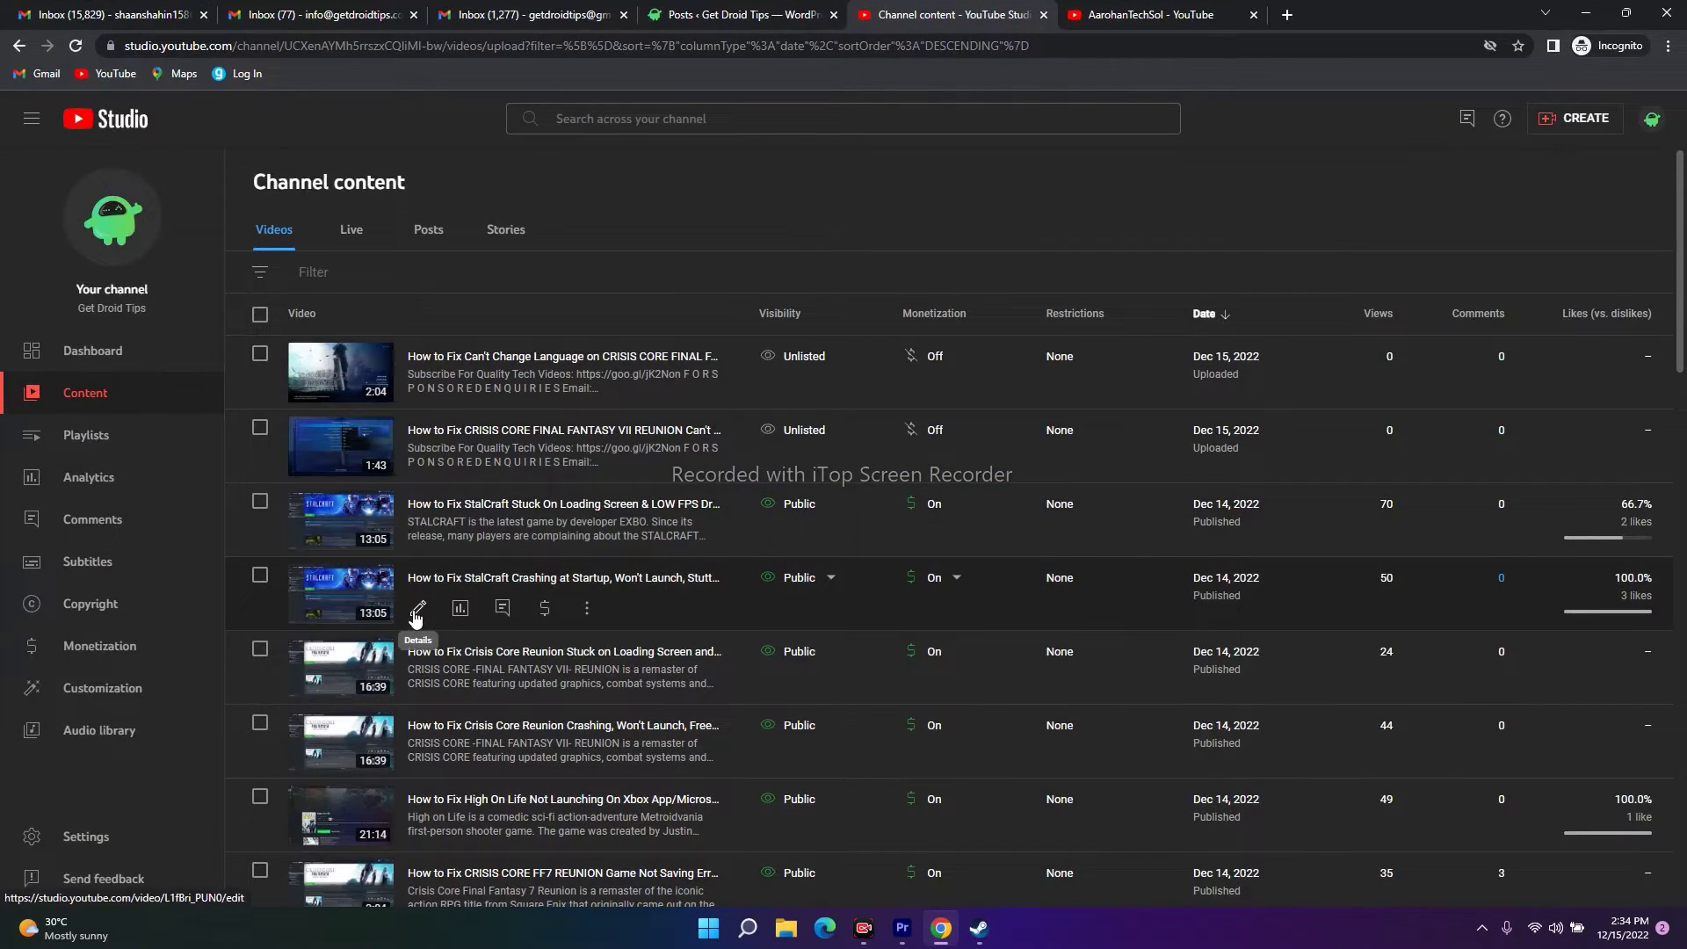
pyautogui.click(417, 608)
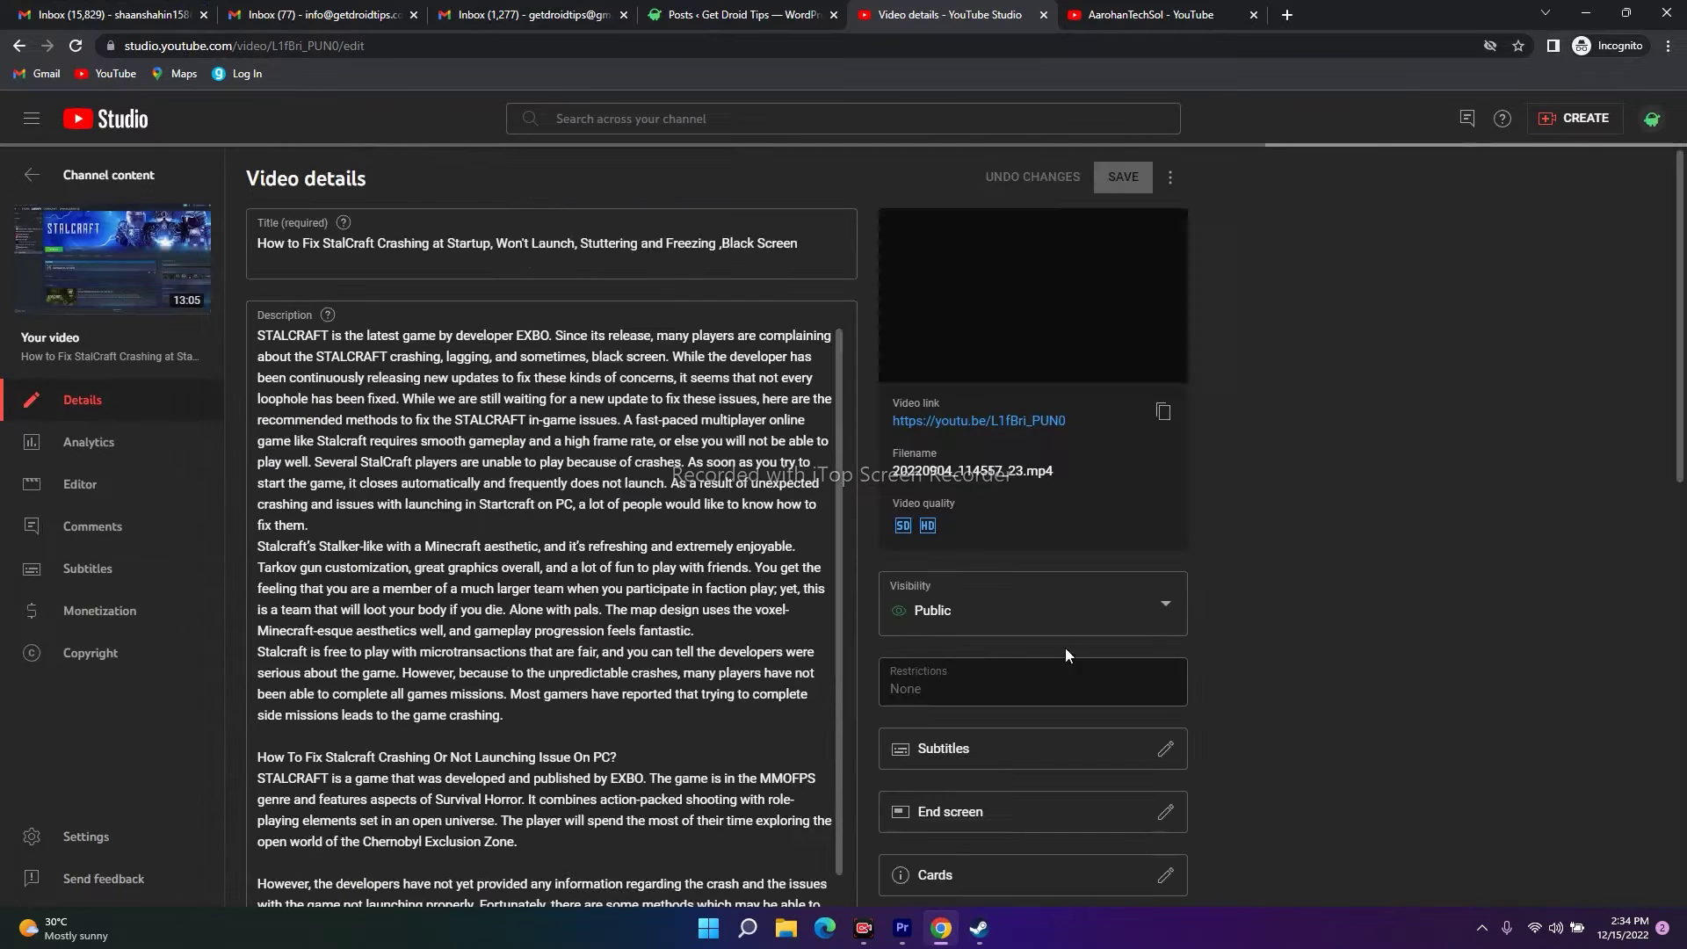
pyautogui.rightClick(975, 420)
pyautogui.click(1019, 433)
pyautogui.click(1212, 9)
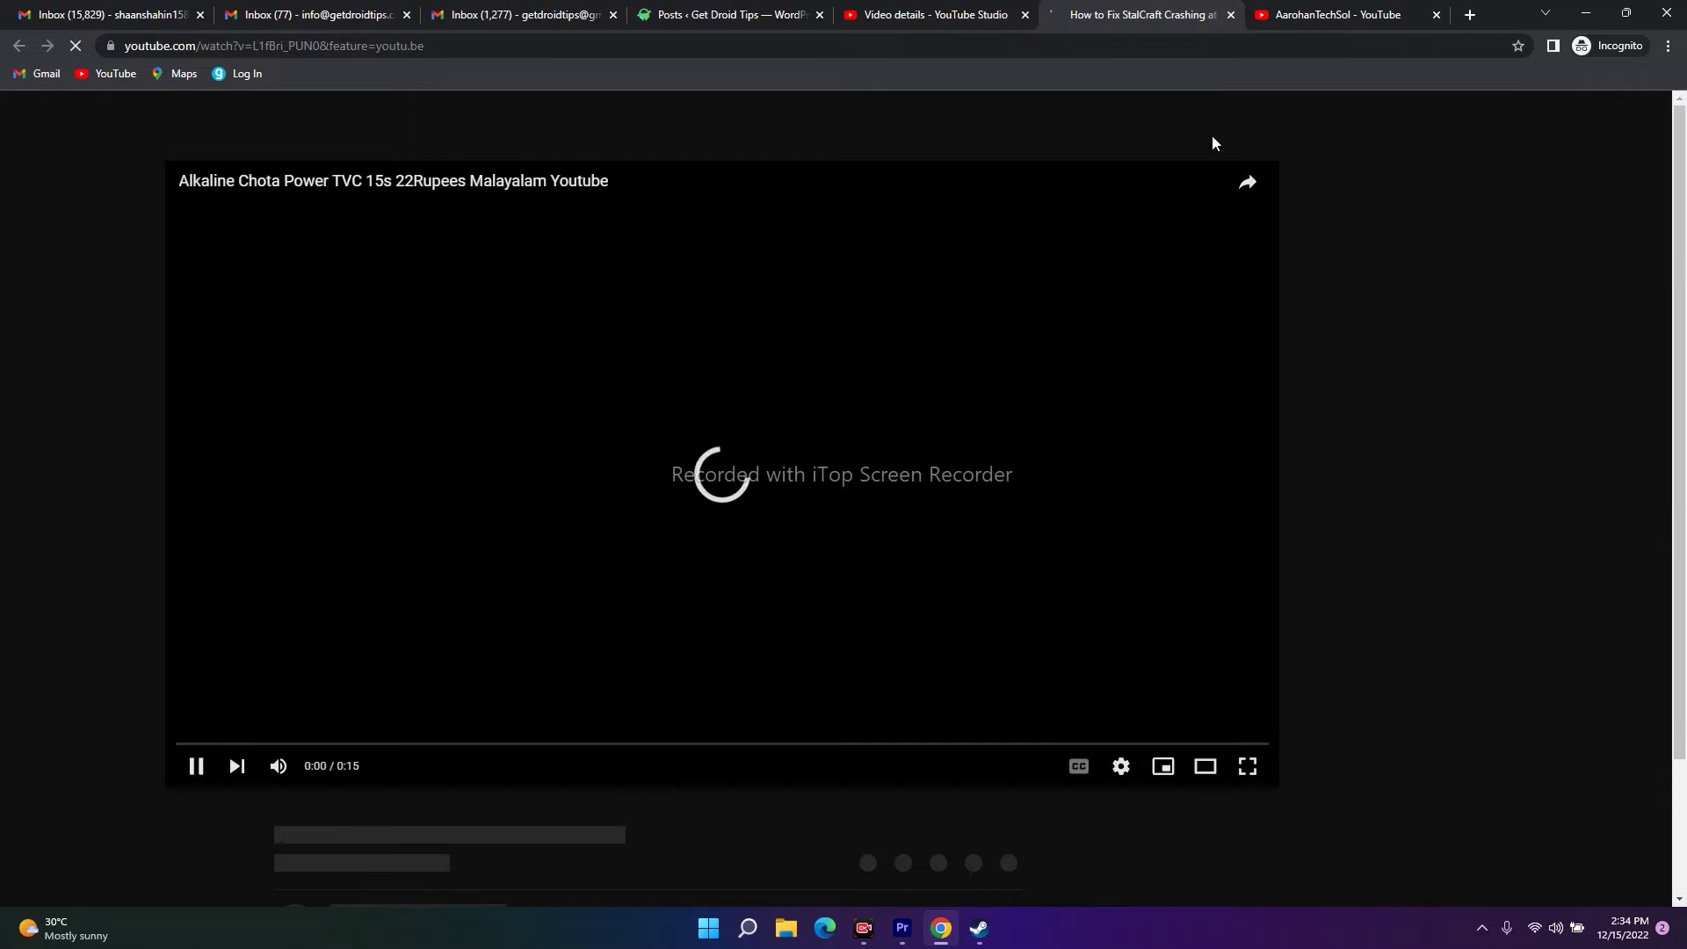
pyautogui.click(1406, 14)
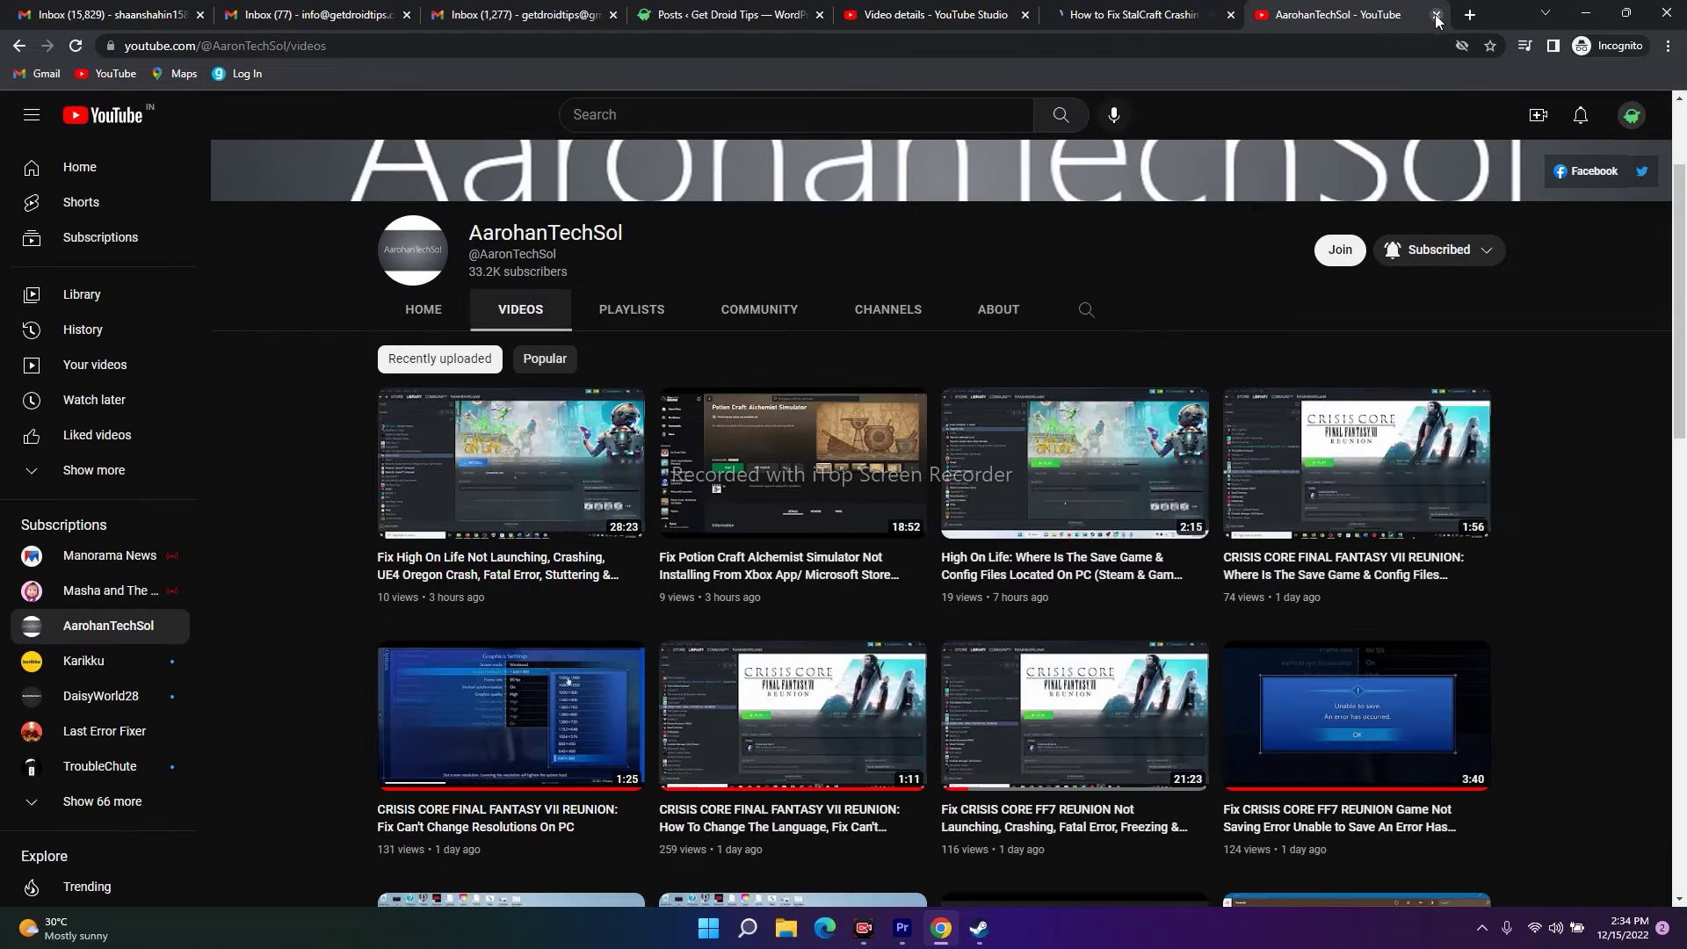
pyautogui.click(1437, 15)
# Step: Expand the StalCraft video's description and read through its text and links
pyautogui.scroll(-5, 406, 537)
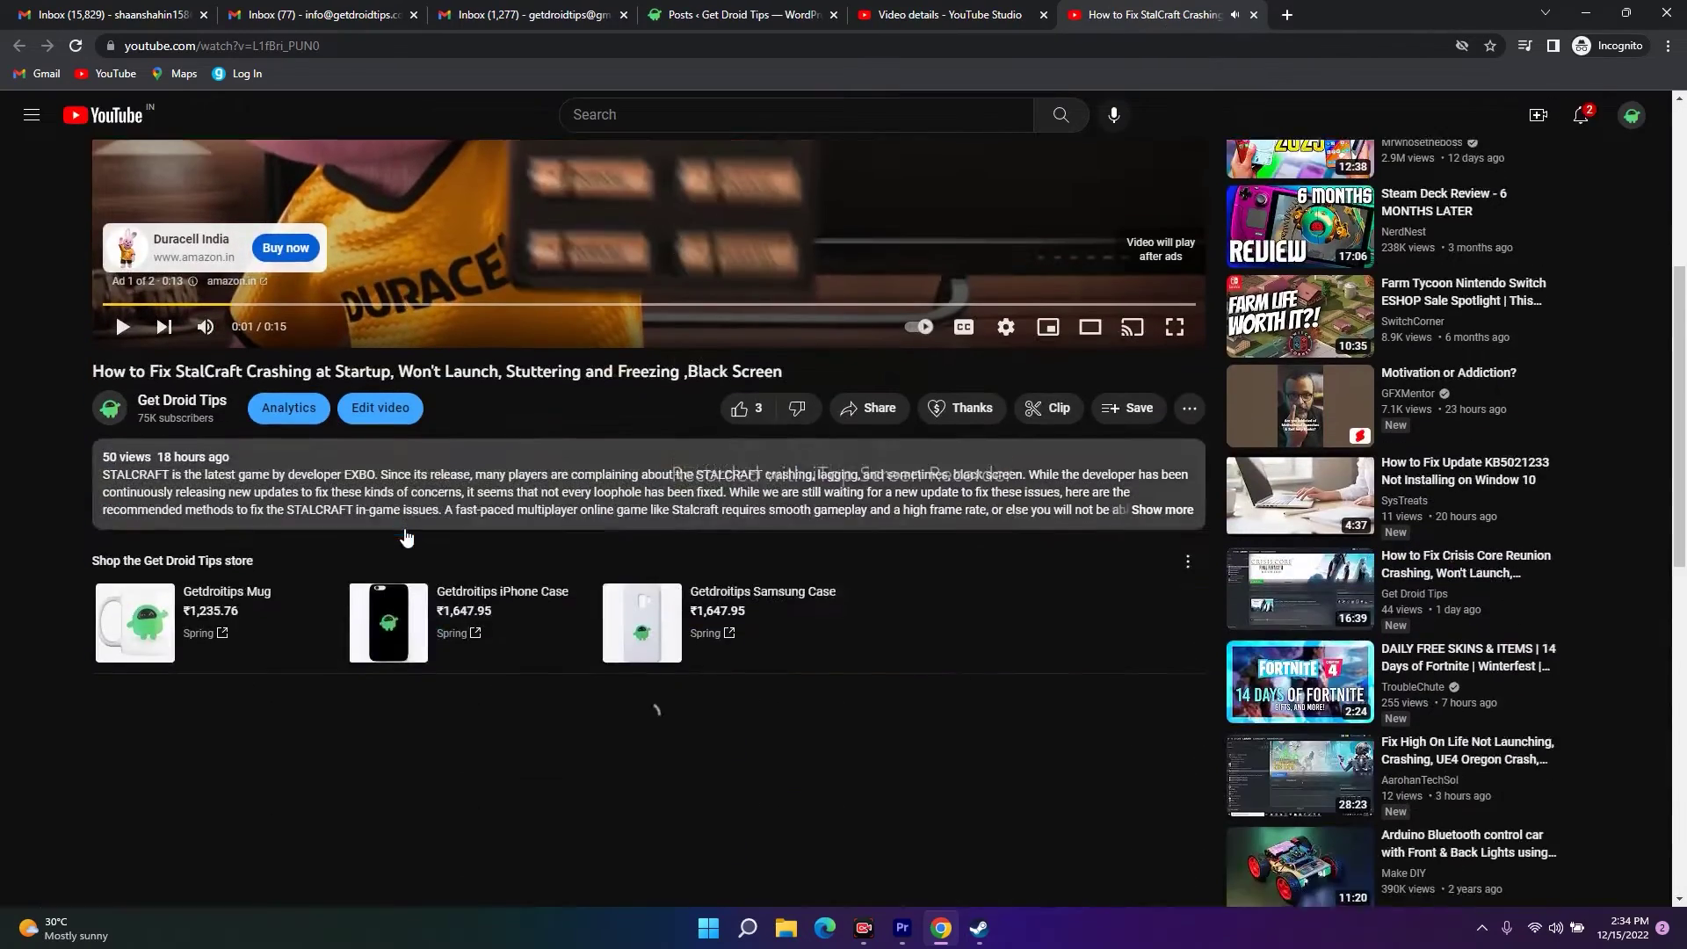
pyautogui.scroll(-2, 406, 537)
pyautogui.click(1161, 329)
pyautogui.scroll(-5, 592, 402)
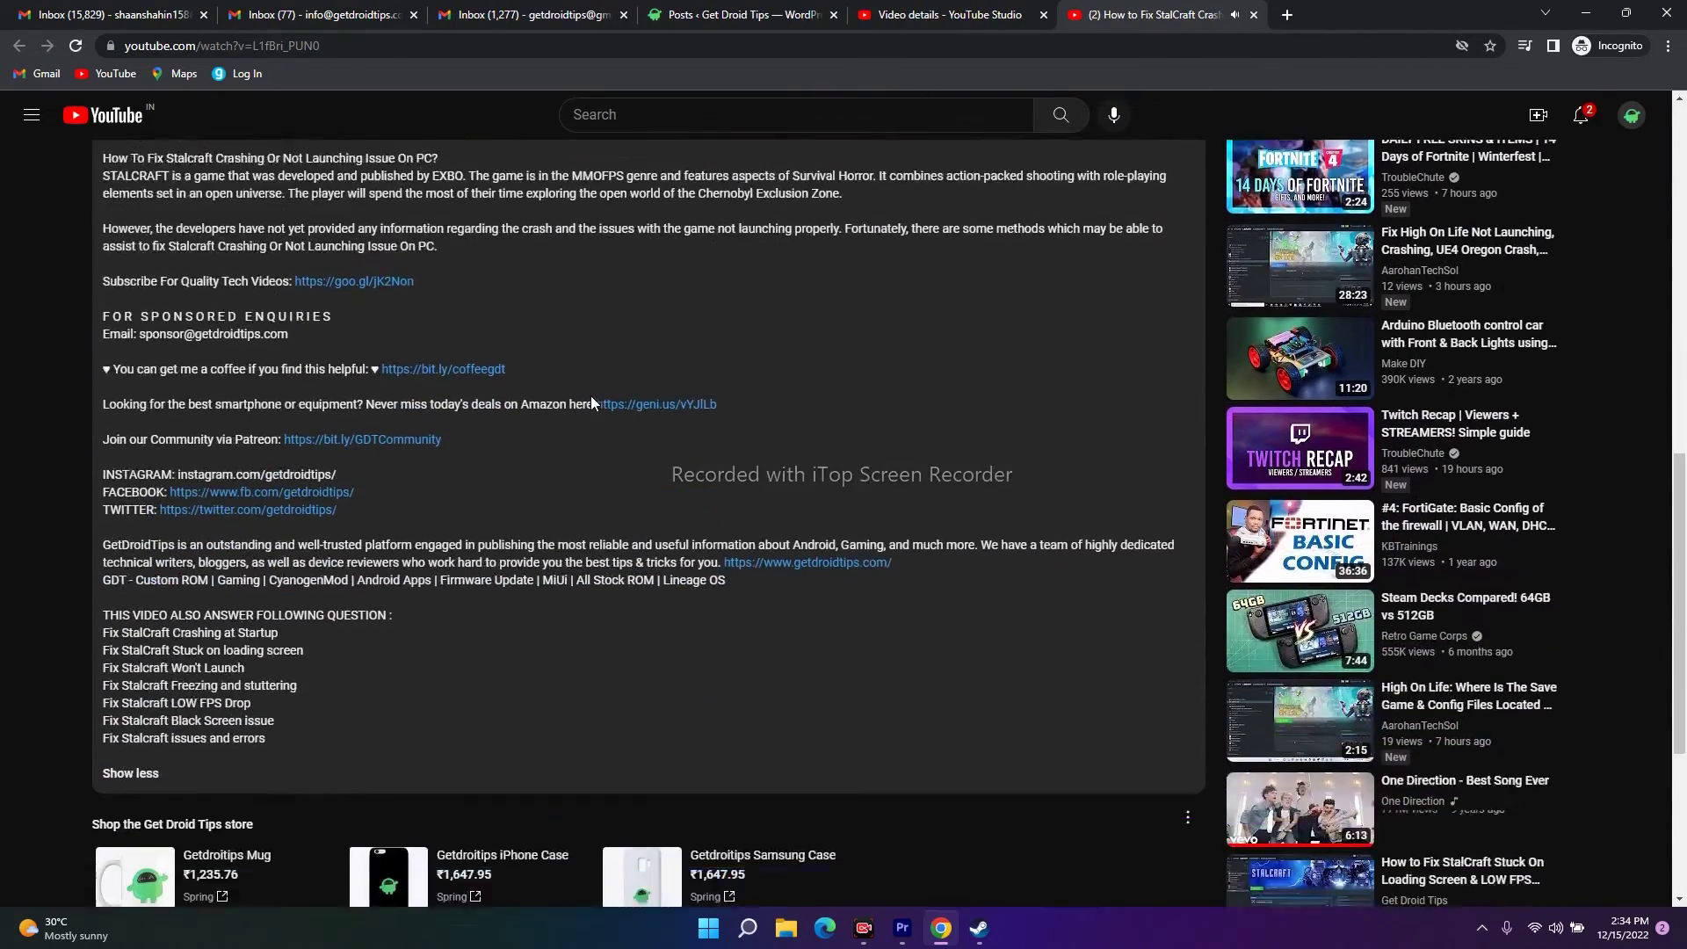
pyautogui.scroll(-1, 492, 377)
pyautogui.scroll(2, 431, 391)
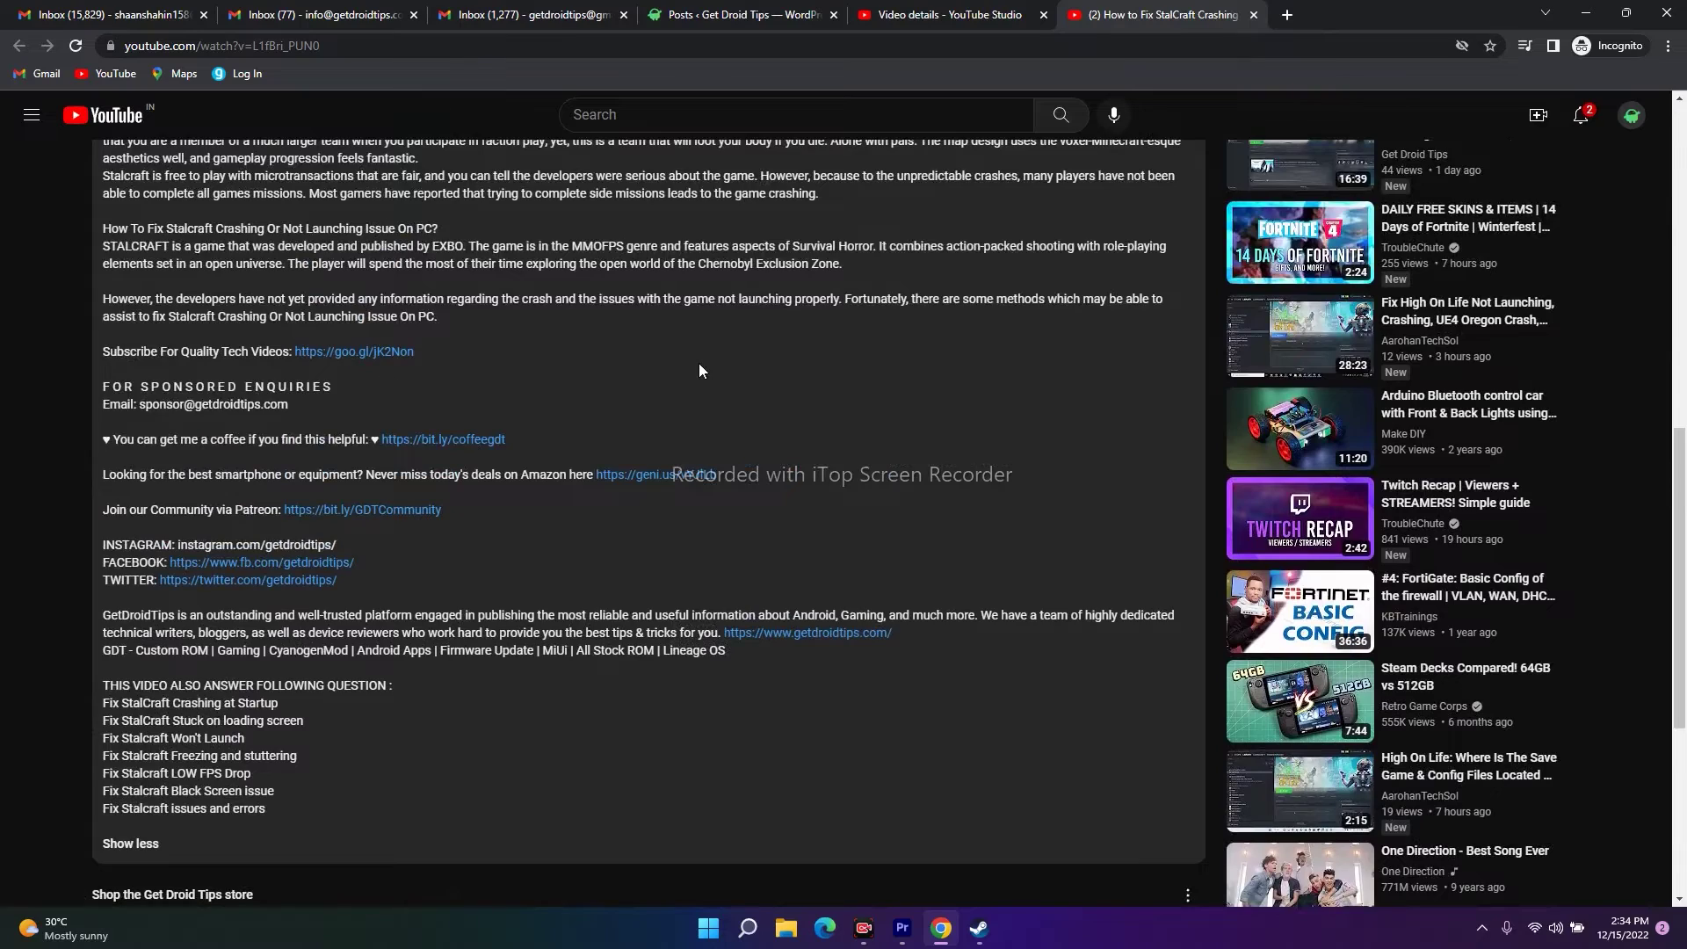
pyautogui.scroll(2, 720, 391)
pyautogui.scroll(1, 409, 529)
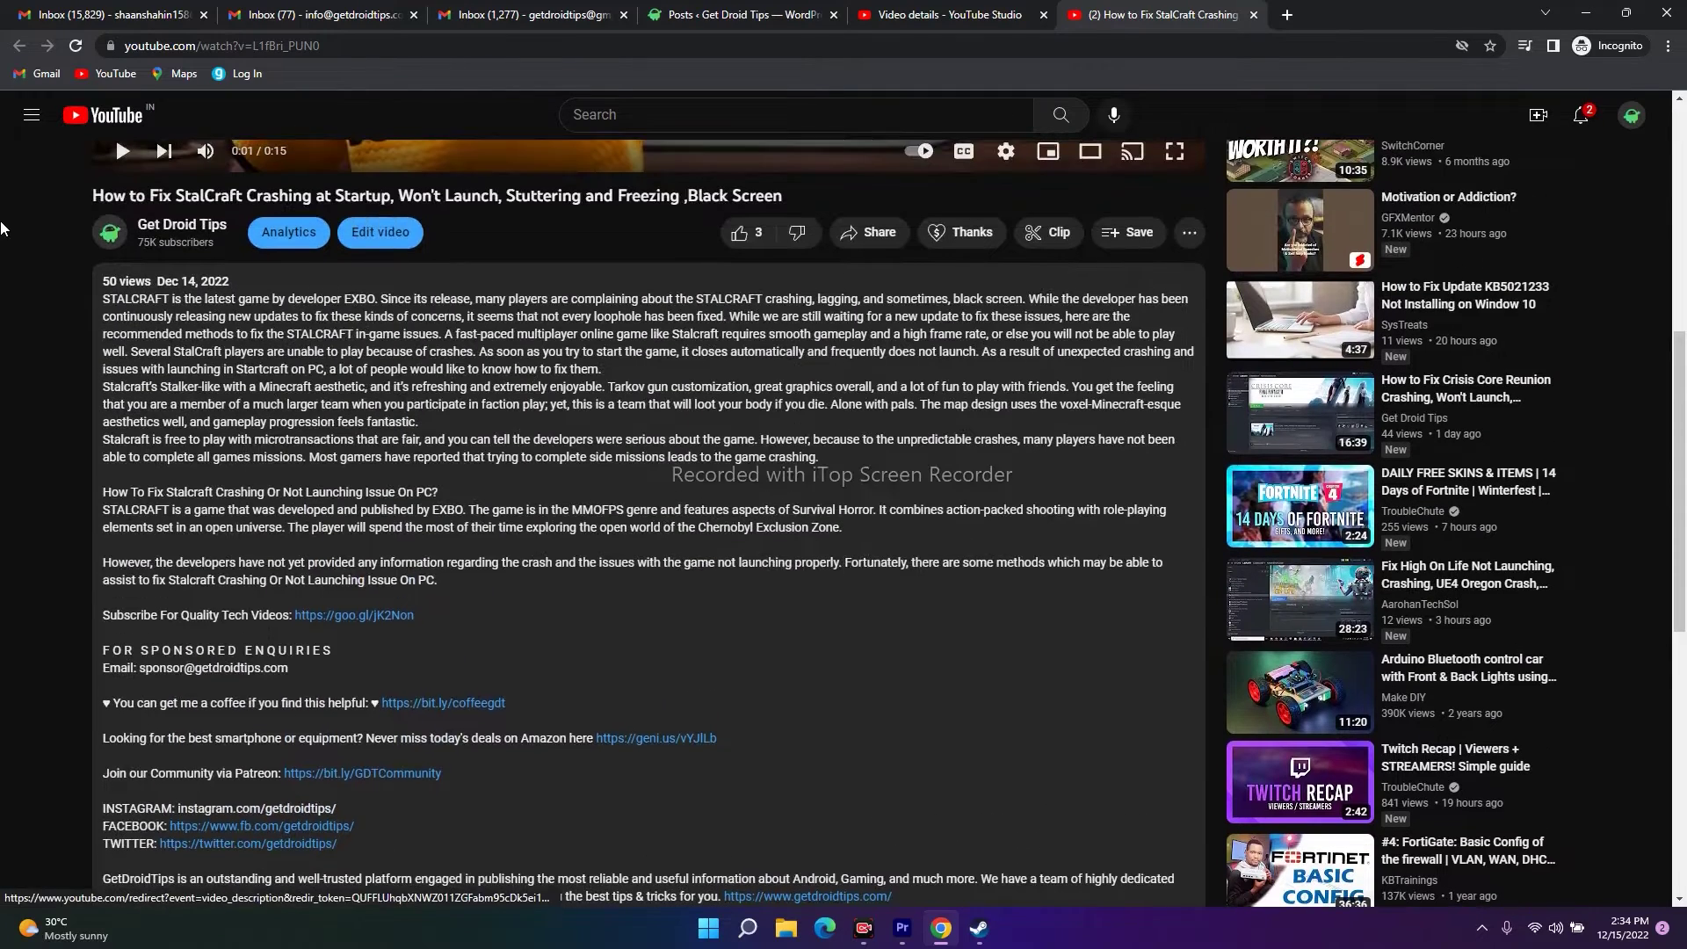
# Step: Return to the YouTube Studio video list and open the details of the Crisis Core Reunion Crashing video to check its description
pyautogui.click(940, 14)
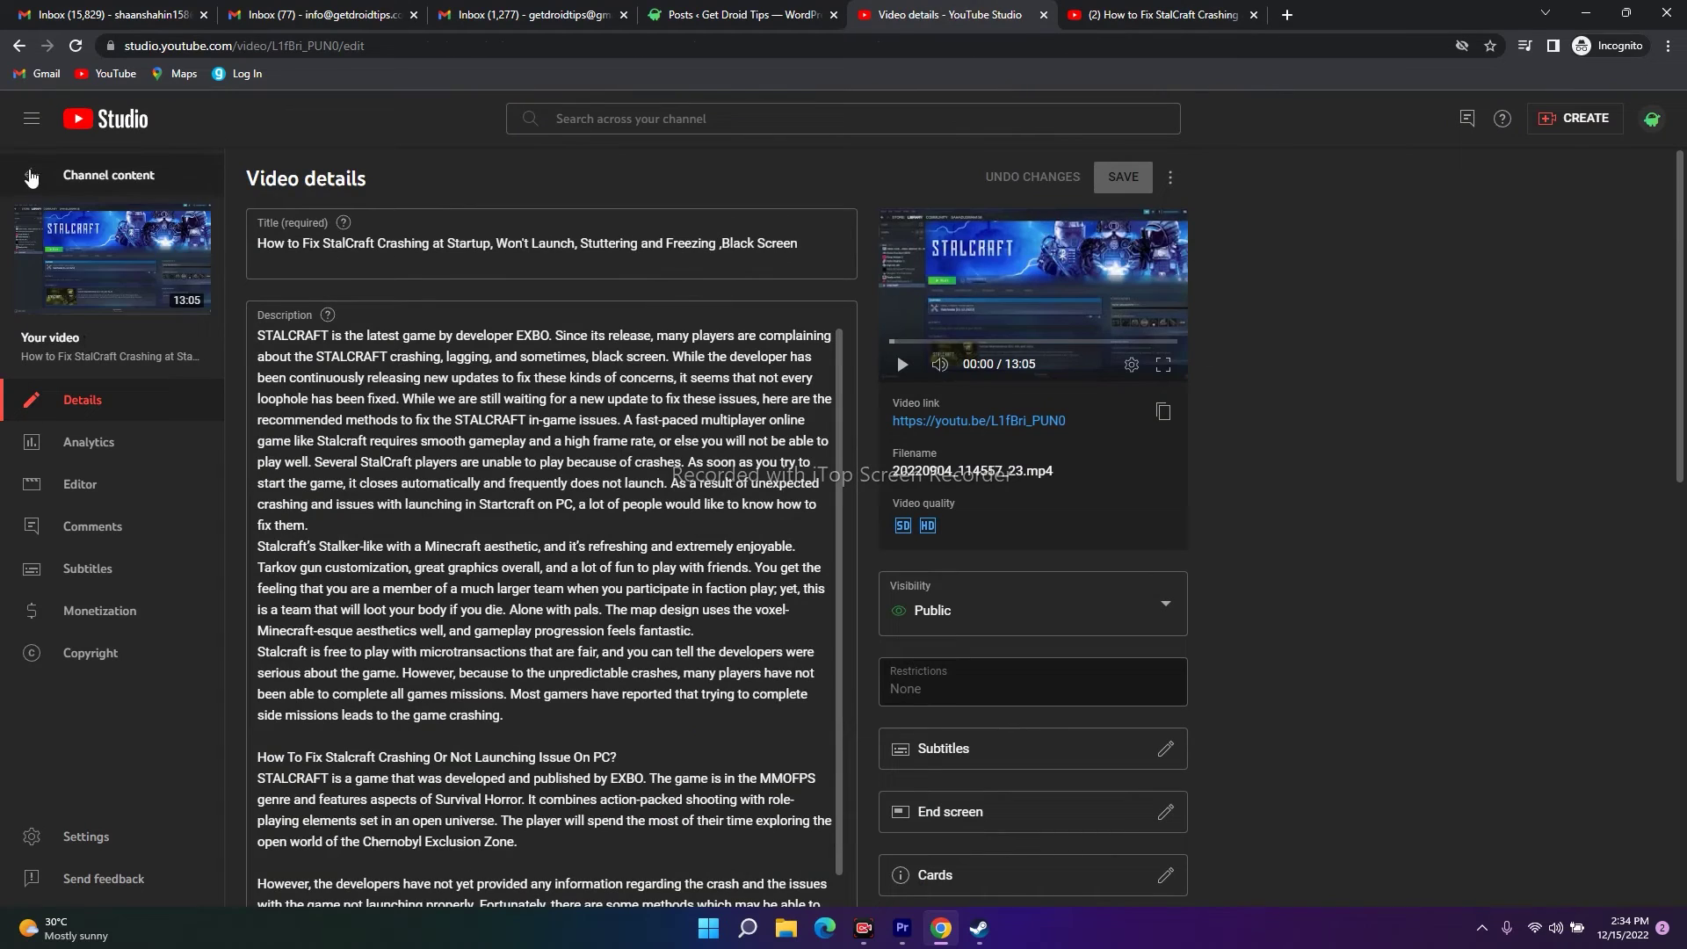
pyautogui.click(32, 174)
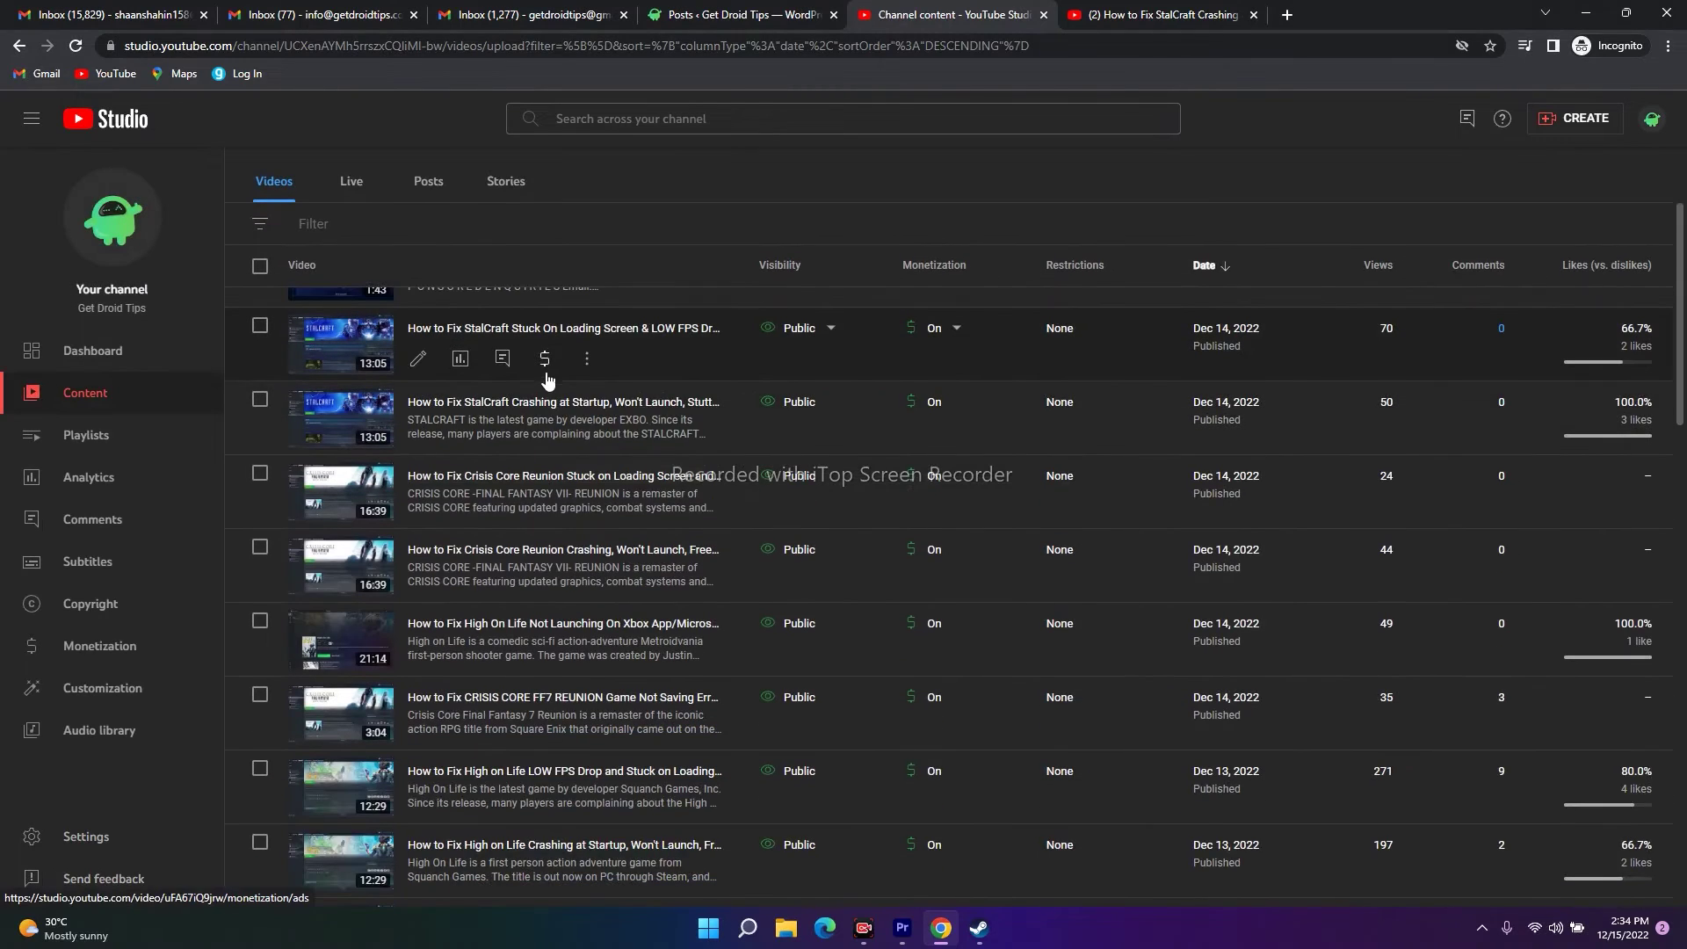
pyautogui.click(415, 599)
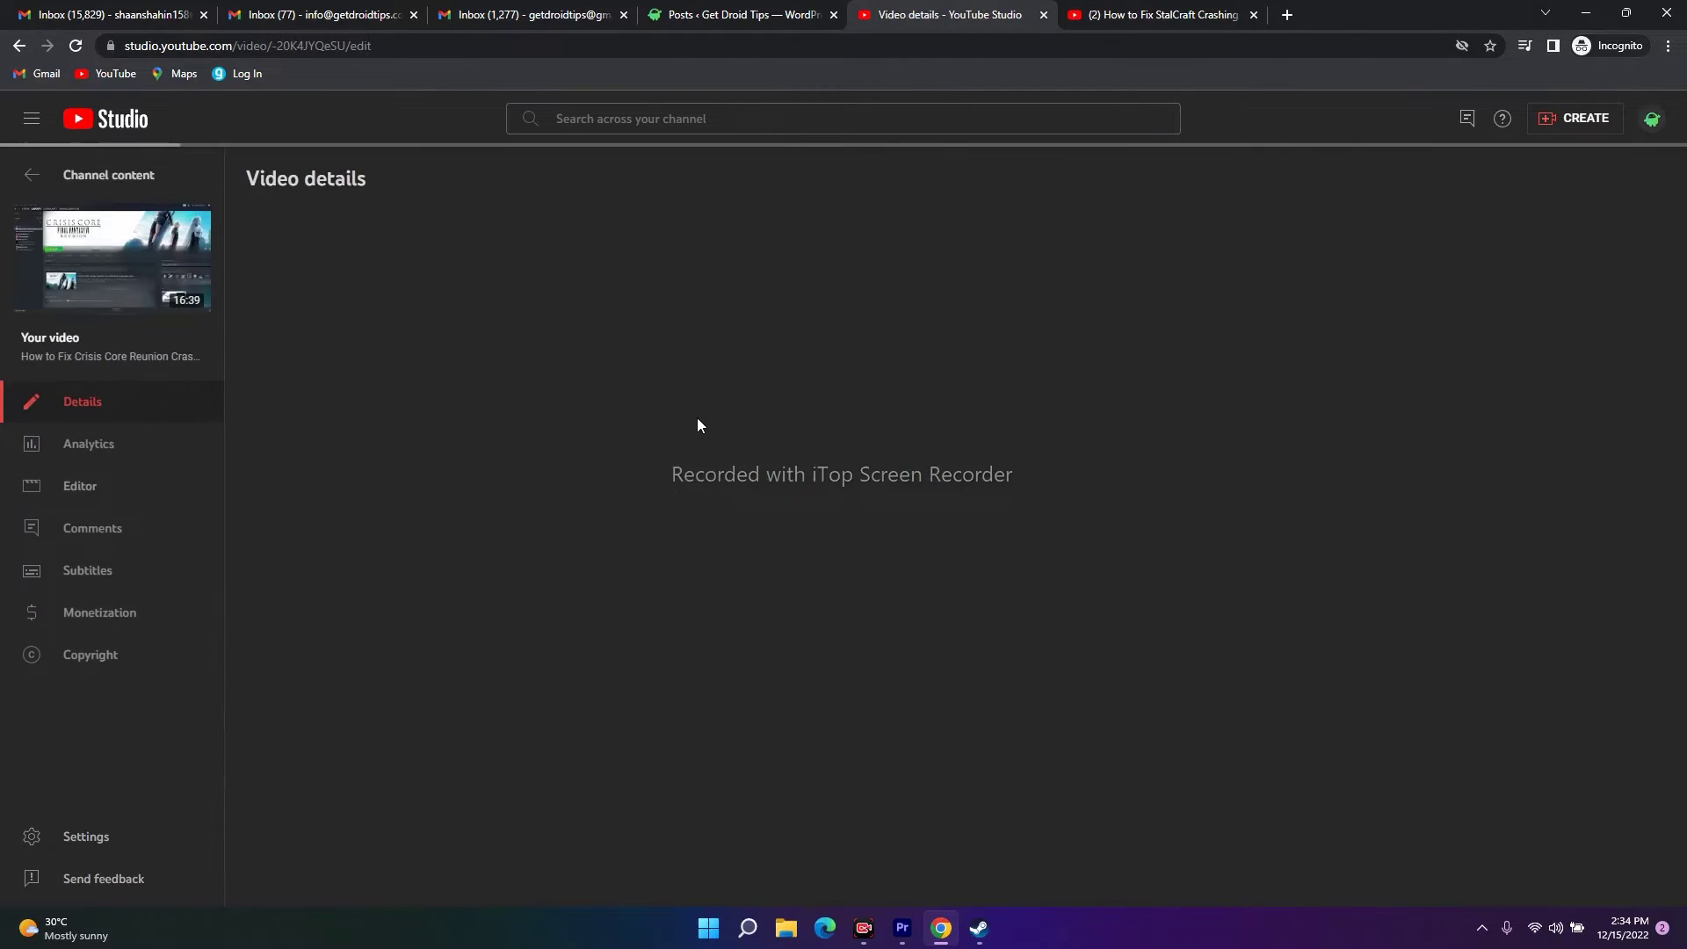
pyautogui.scroll(-2, 526, 475)
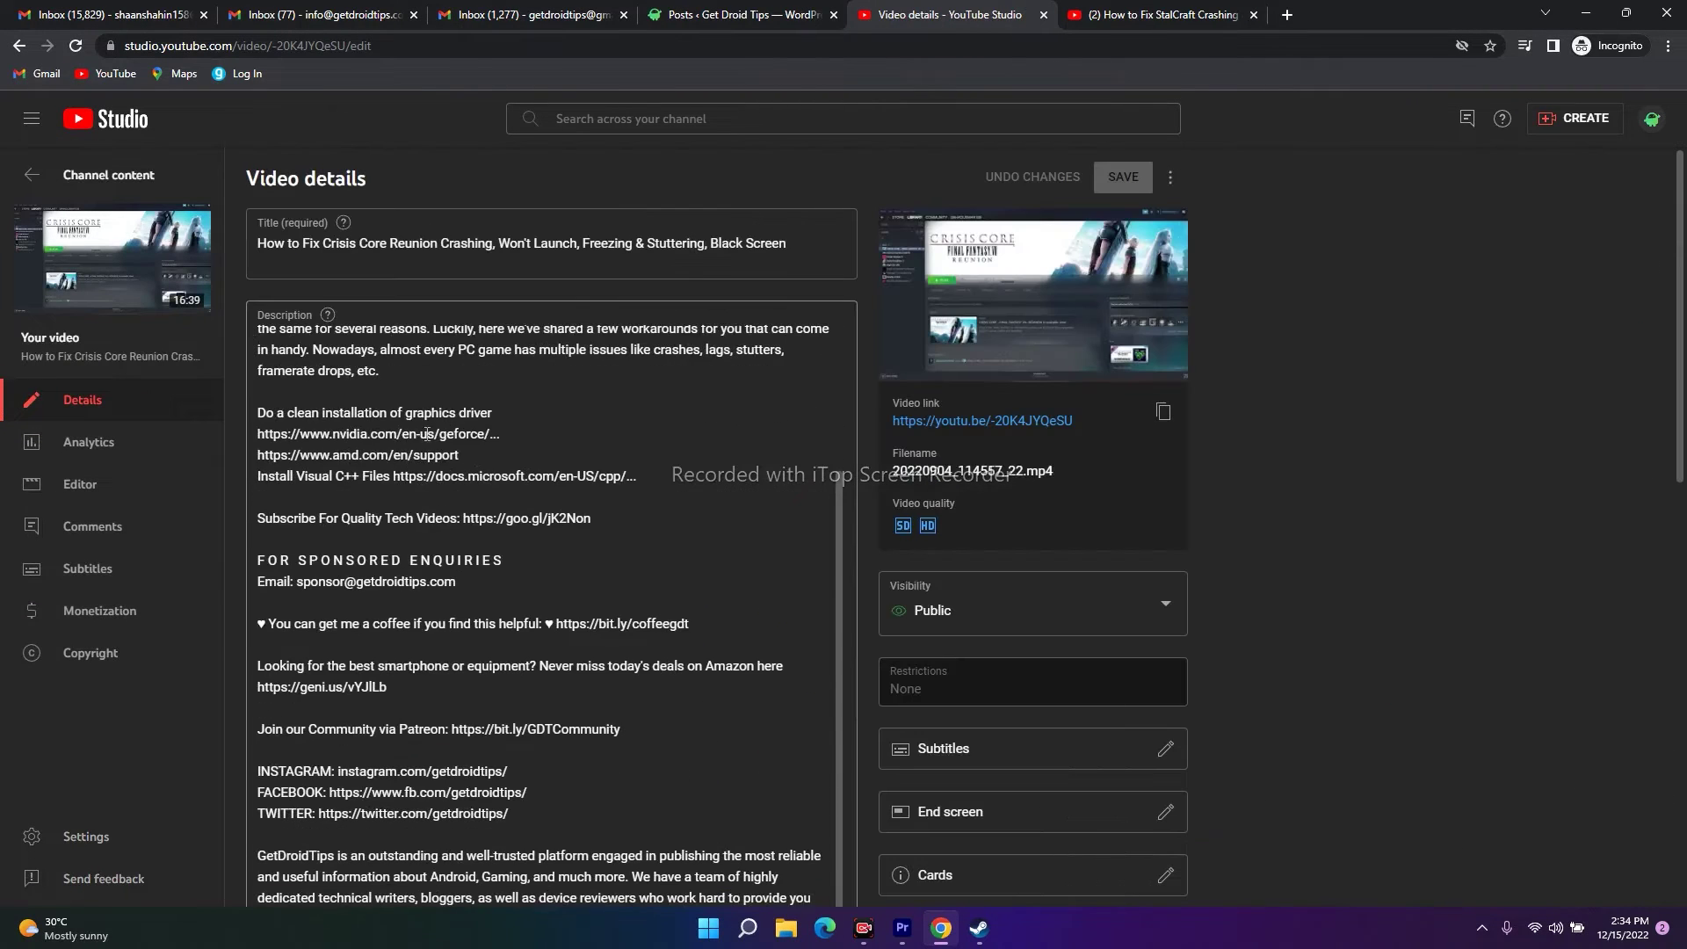
# Step: Open the Crisis Core Reunion video from its video link, close the StalCraft tab, and go to the video's description
pyautogui.click(1023, 420)
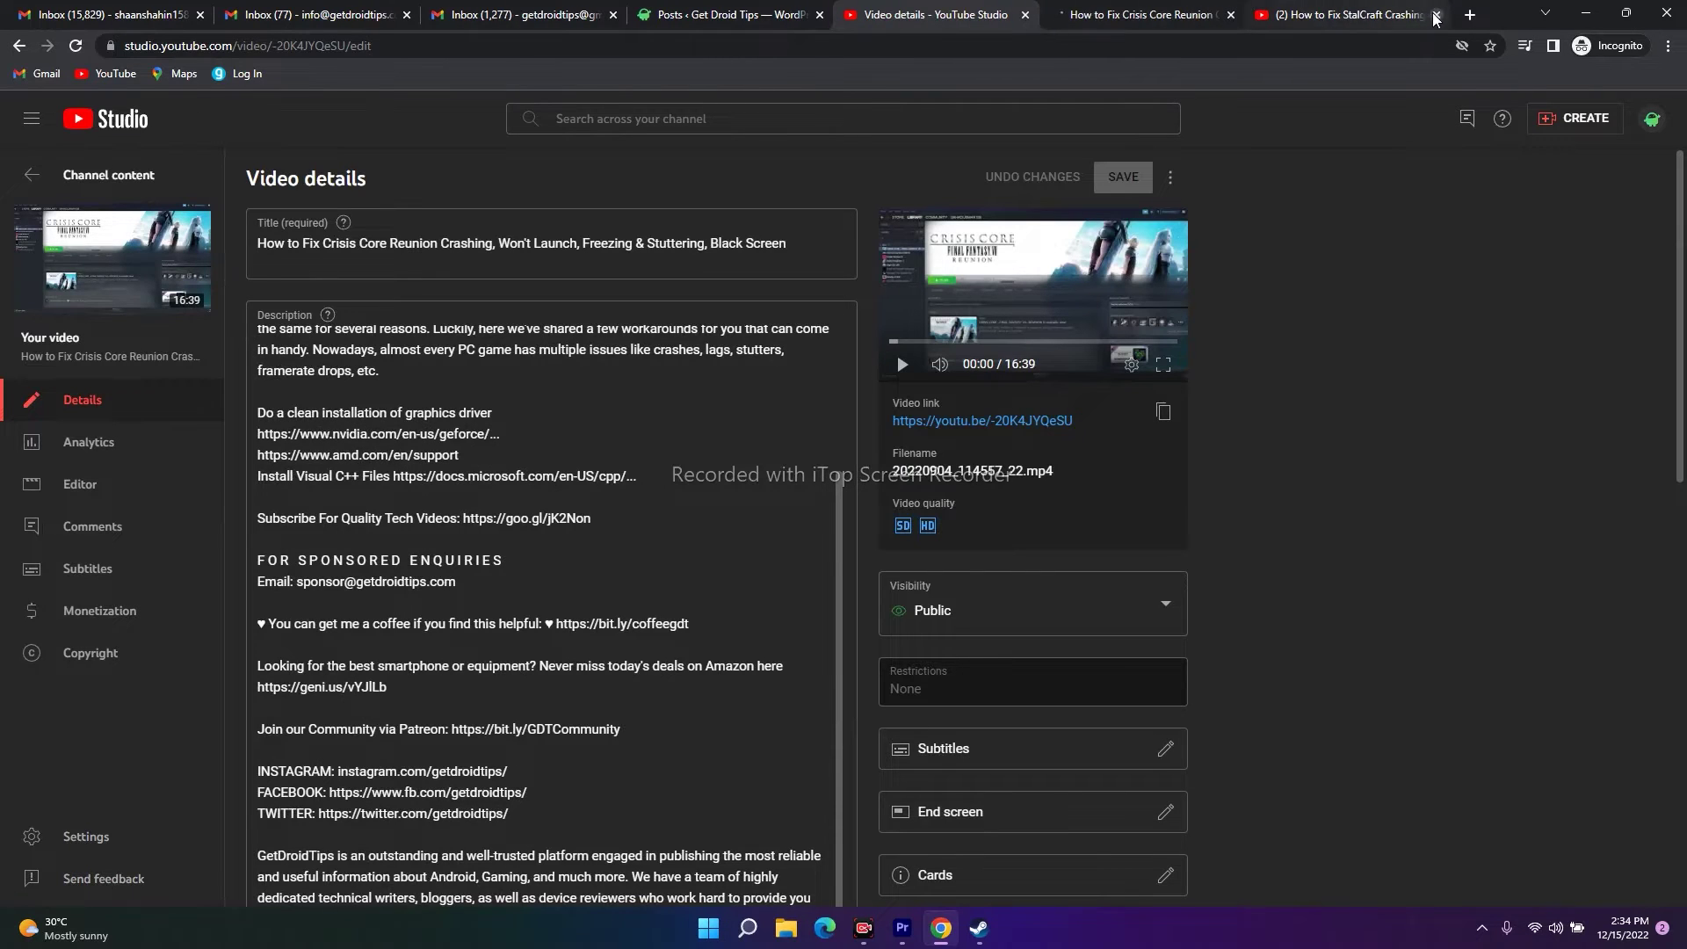
pyautogui.click(1436, 15)
pyautogui.click(1151, 14)
pyautogui.scroll(-3, 429, 479)
pyautogui.scroll(-3, 109, 514)
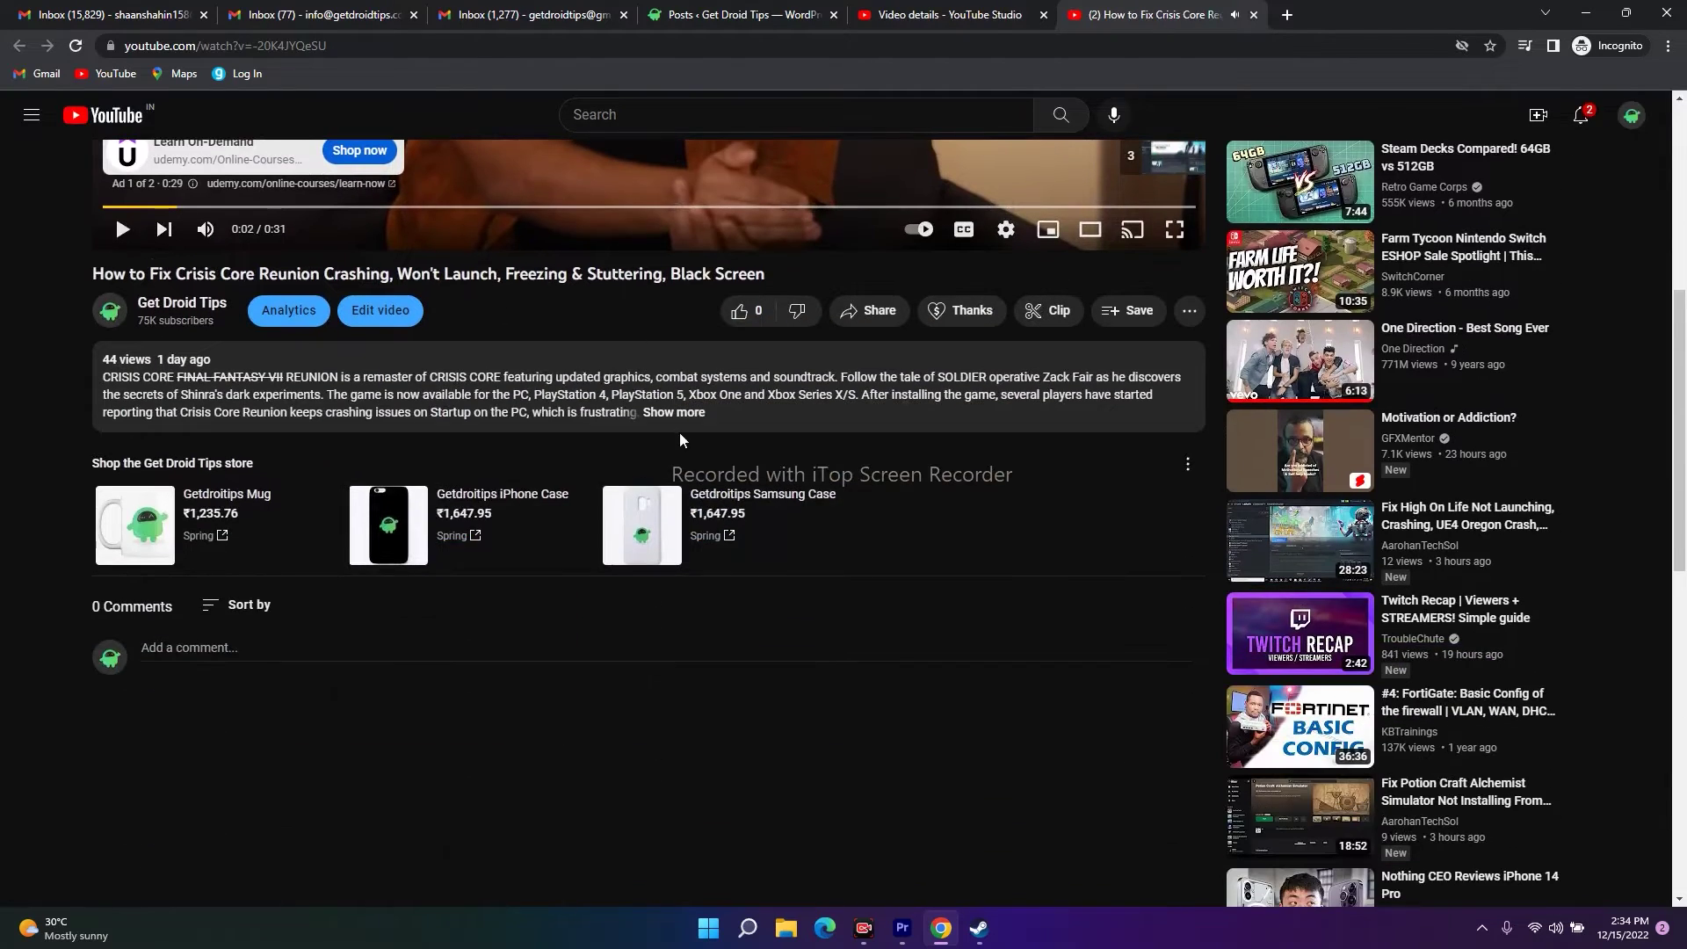
# Step: Expand the video's description and open its NVIDIA, AMD support and Visual C++ links in new tabs
pyautogui.click(232, 527)
pyautogui.scroll(-2, 231, 350)
pyautogui.rightClick(255, 344)
pyautogui.click(303, 358)
pyautogui.rightClick(256, 360)
pyautogui.click(302, 376)
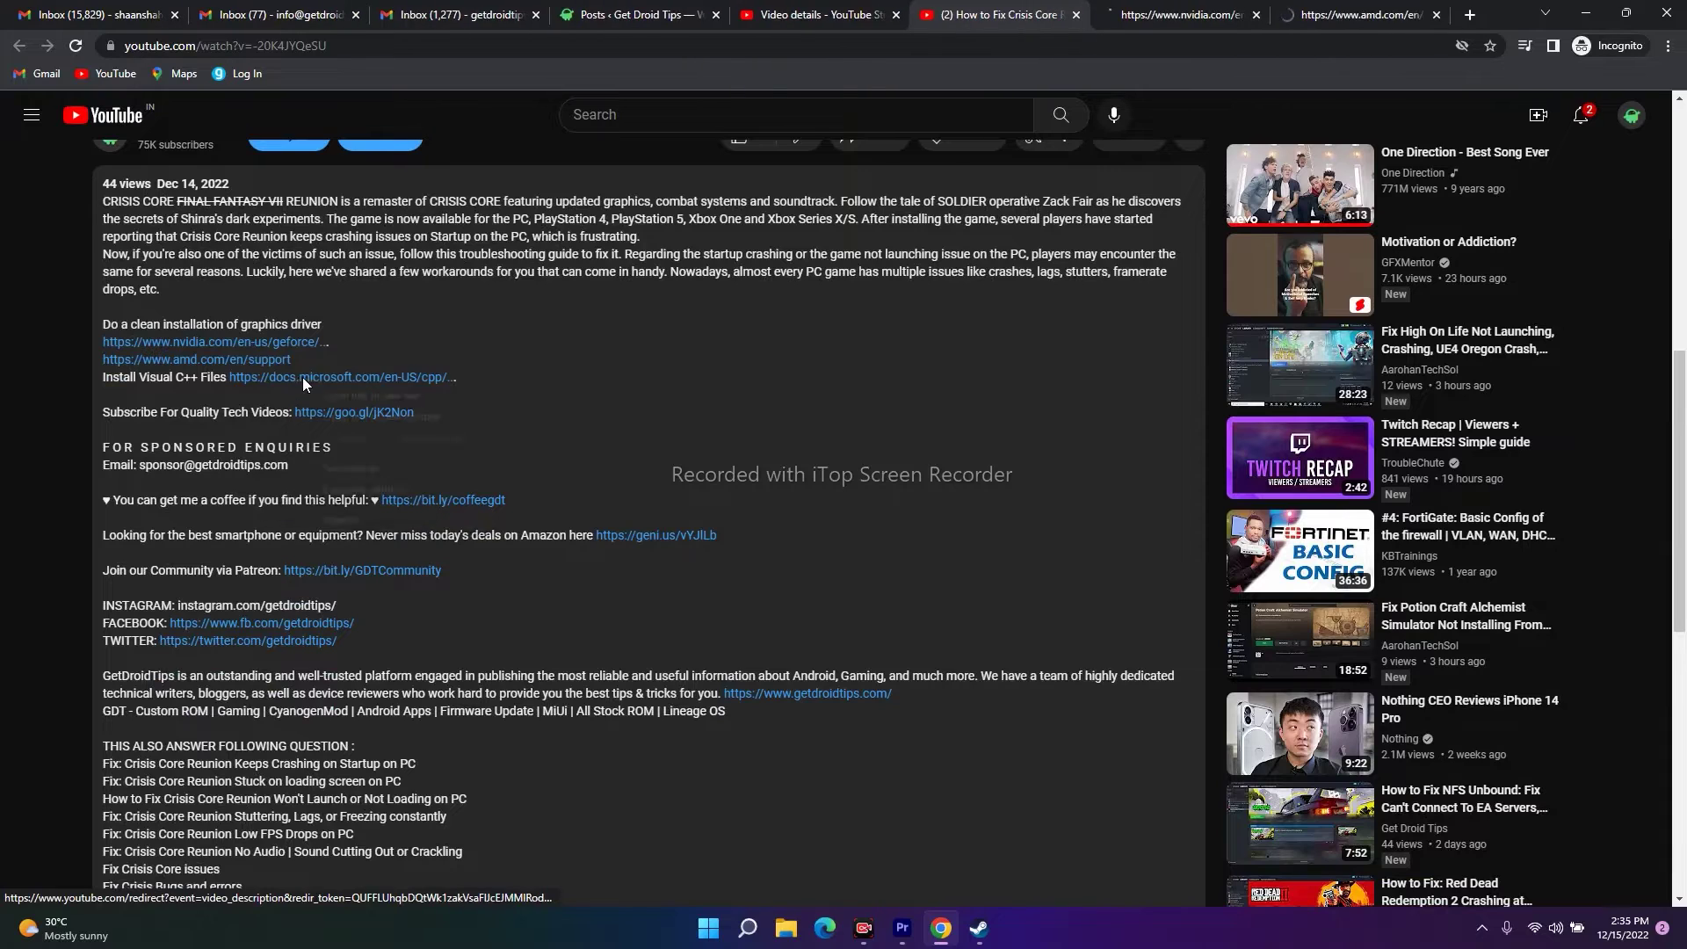
pyautogui.rightClick(302, 376)
pyautogui.click(362, 390)
# Step: Look through the newly opened NVIDIA, AMD and Microsoft Learn pages
pyautogui.click(1128, 11)
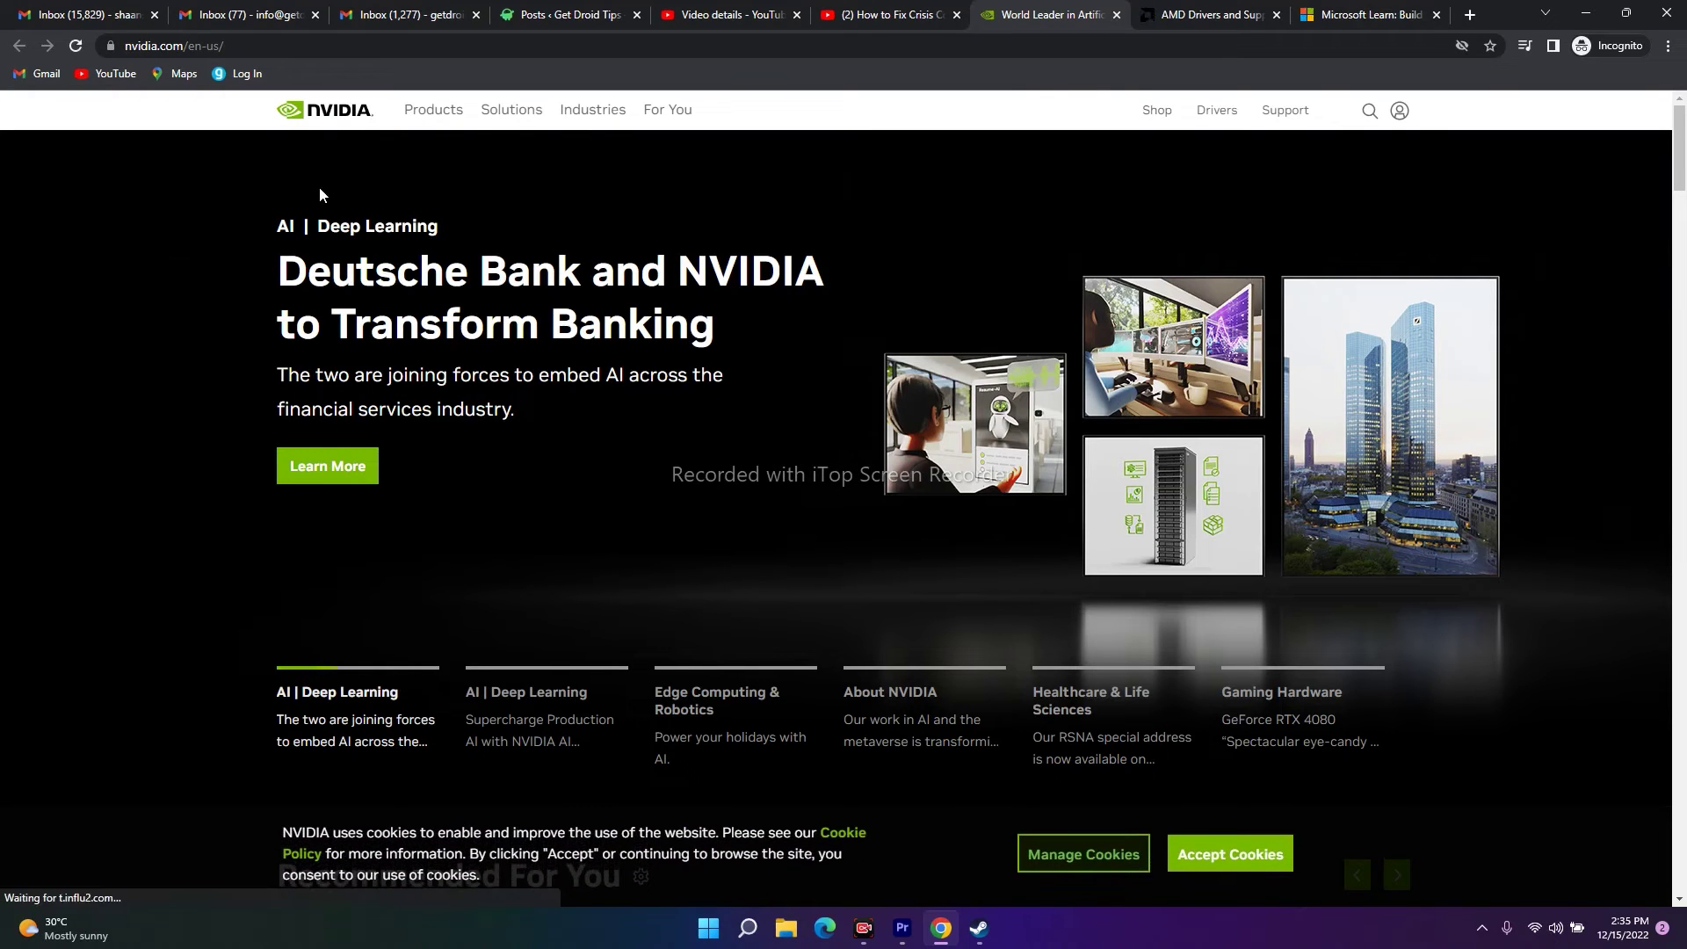
pyautogui.click(1234, 10)
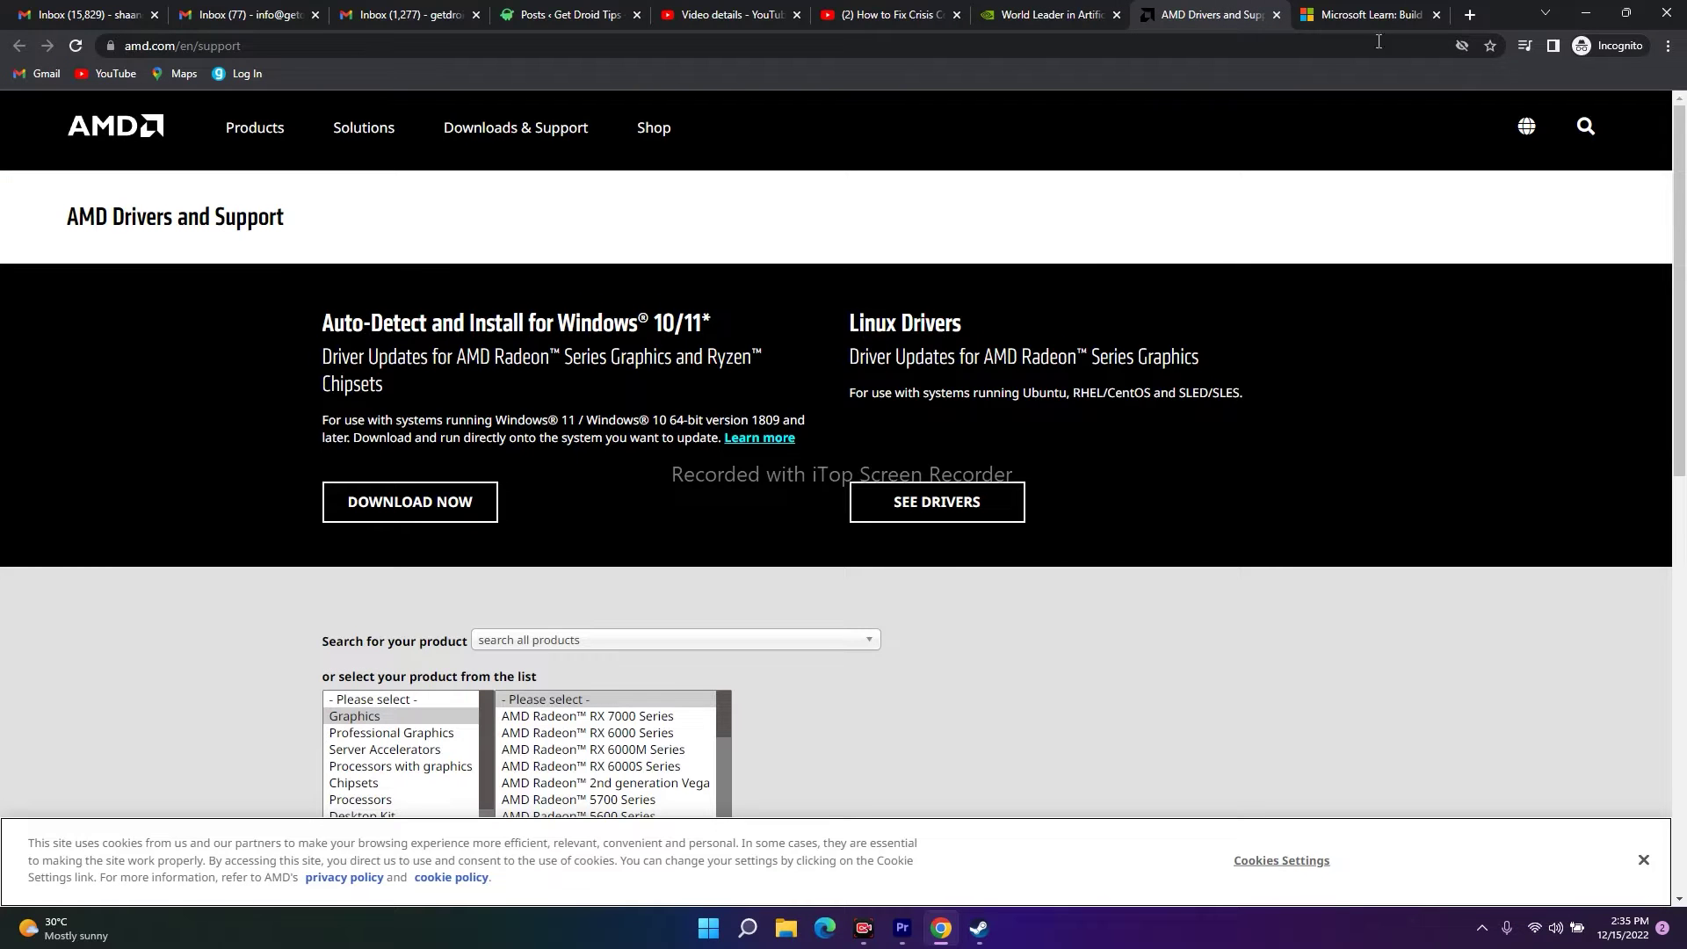
pyautogui.click(1372, 10)
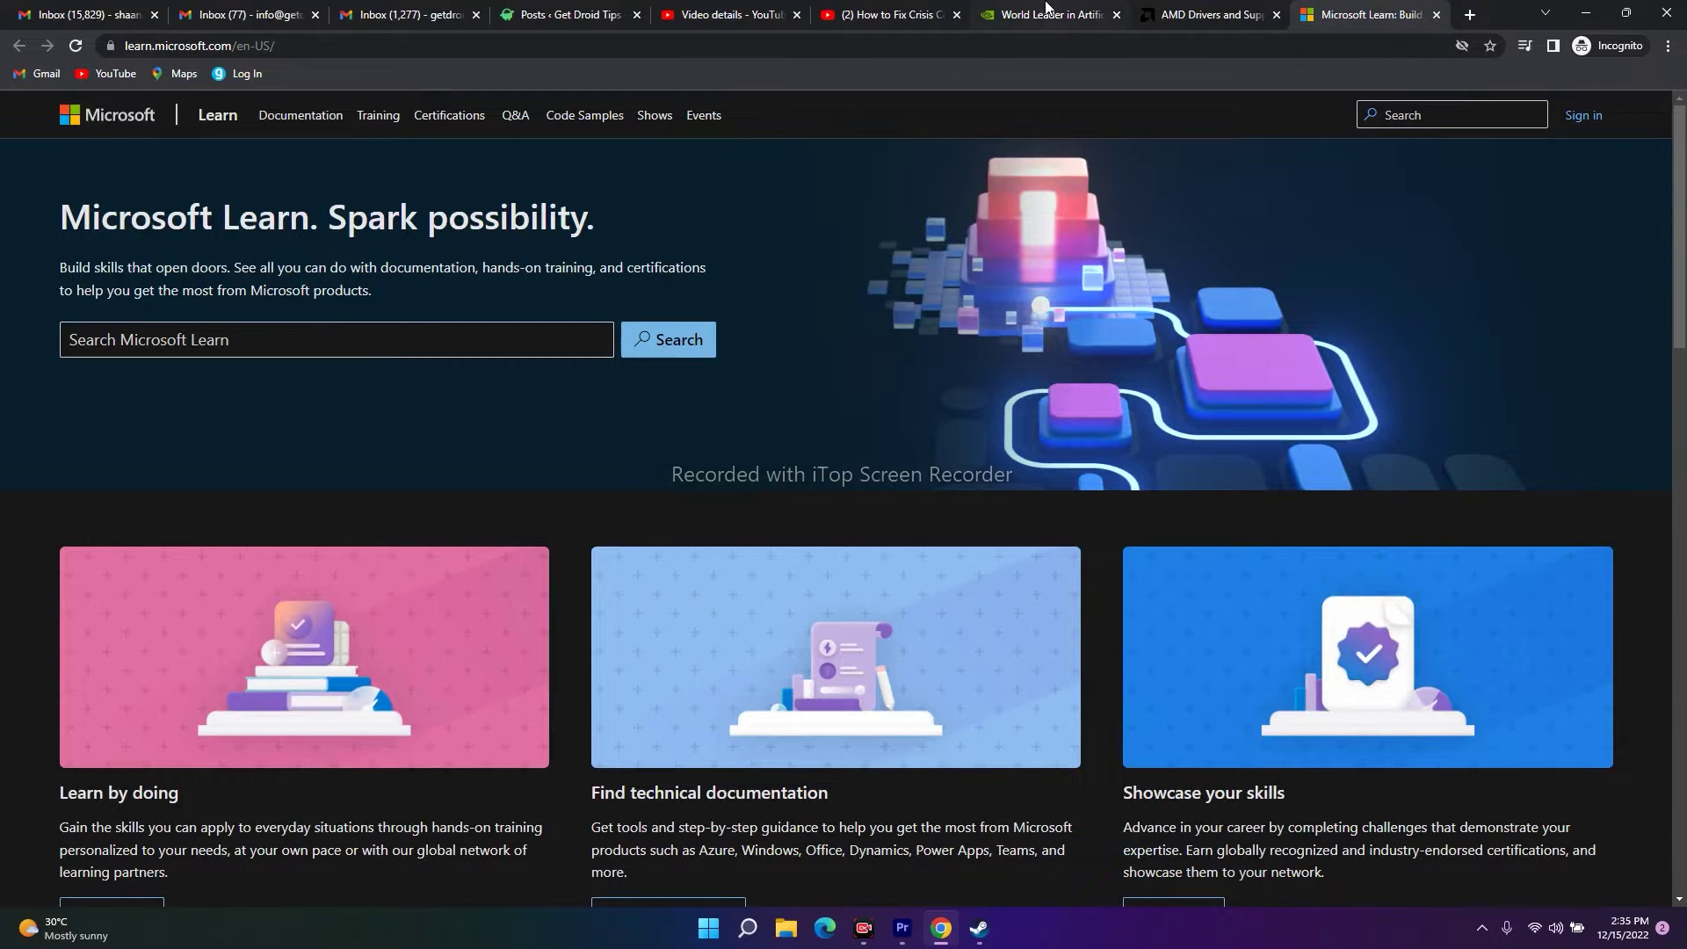
# Step: Open NVIDIA's driver download page, set the operating system to Windows 11, and search for the GeForce RTX 4090 Game Ready Driver
pyautogui.click(1050, 14)
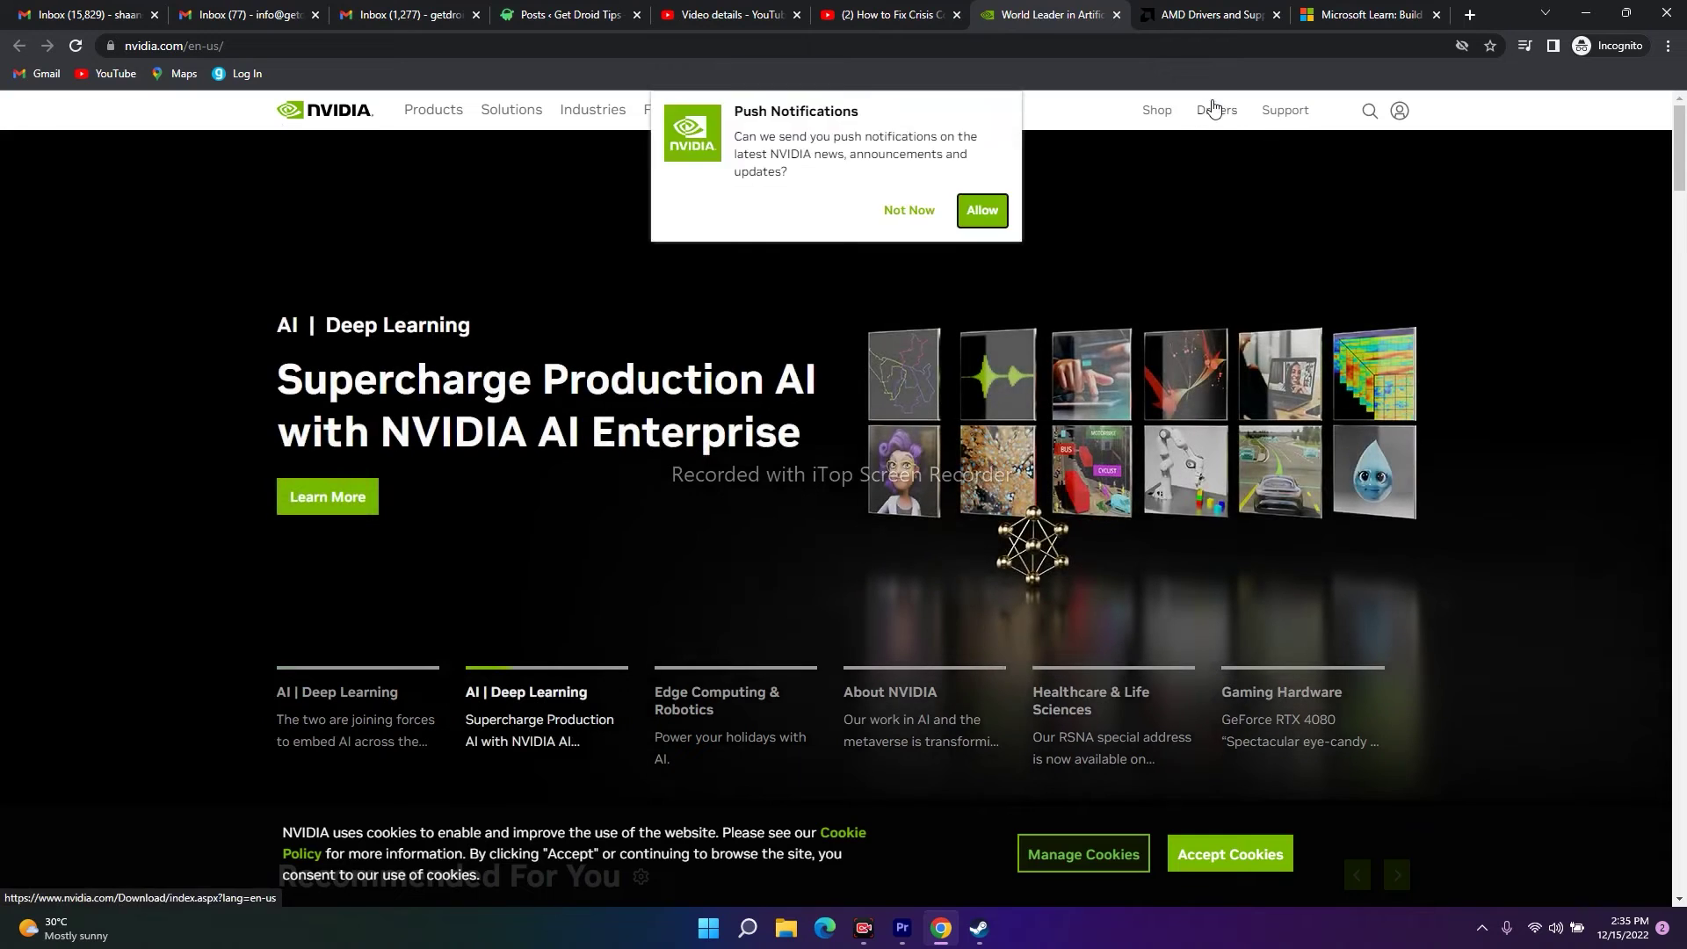
pyautogui.click(1216, 109)
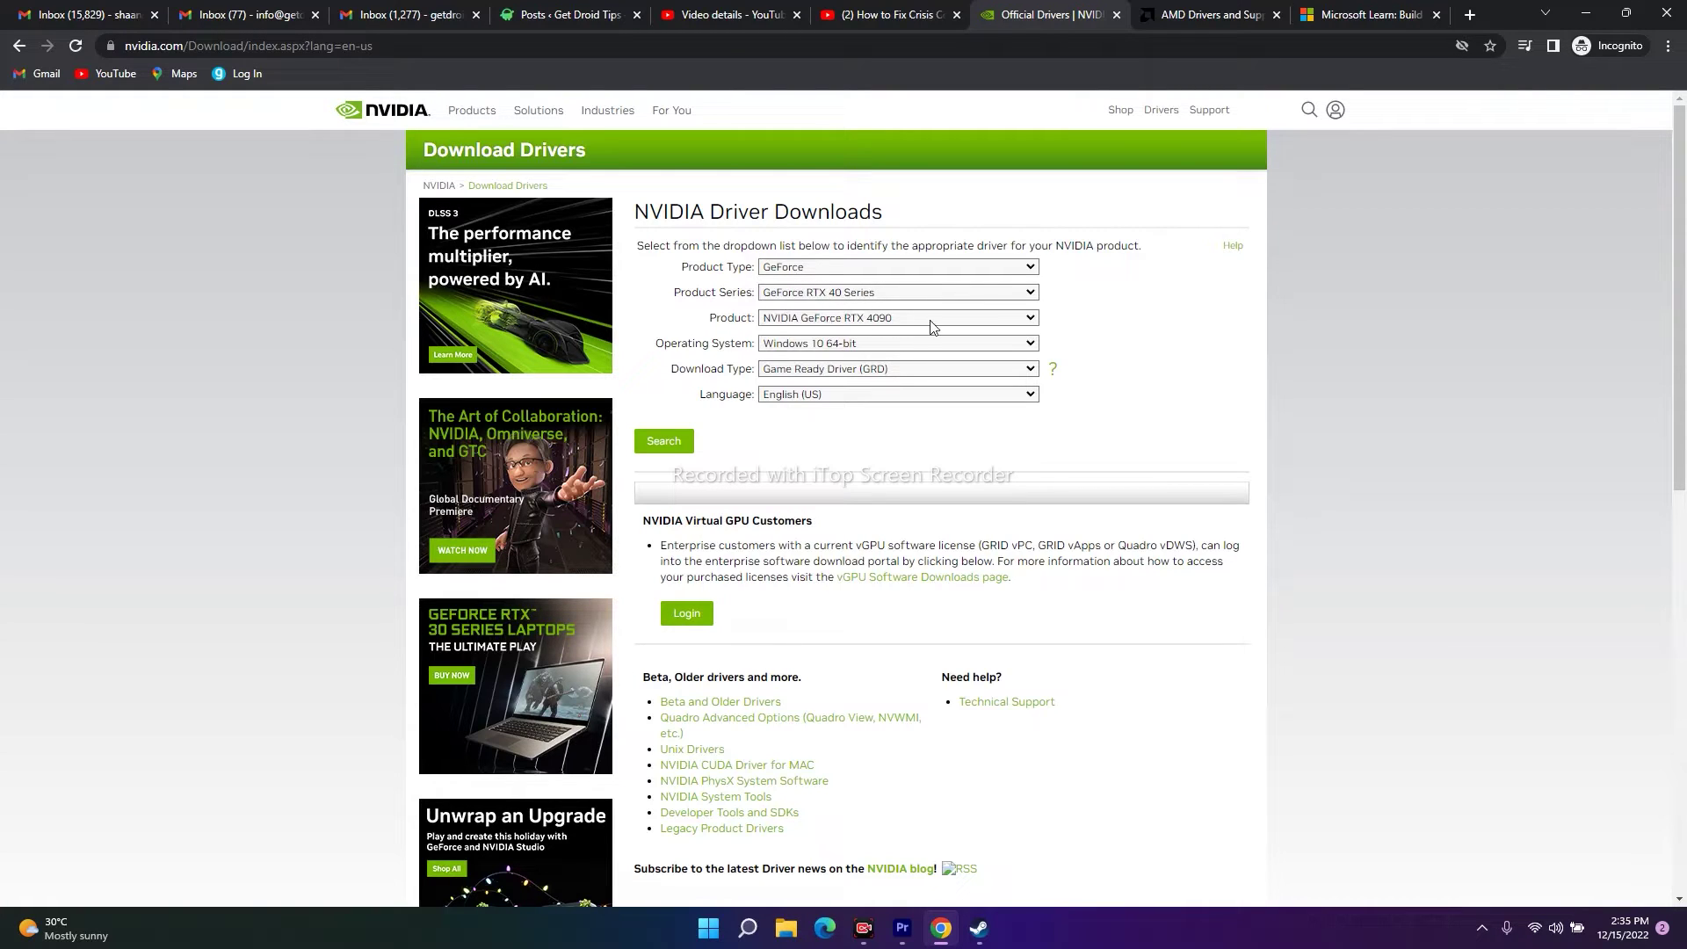
pyautogui.click(837, 344)
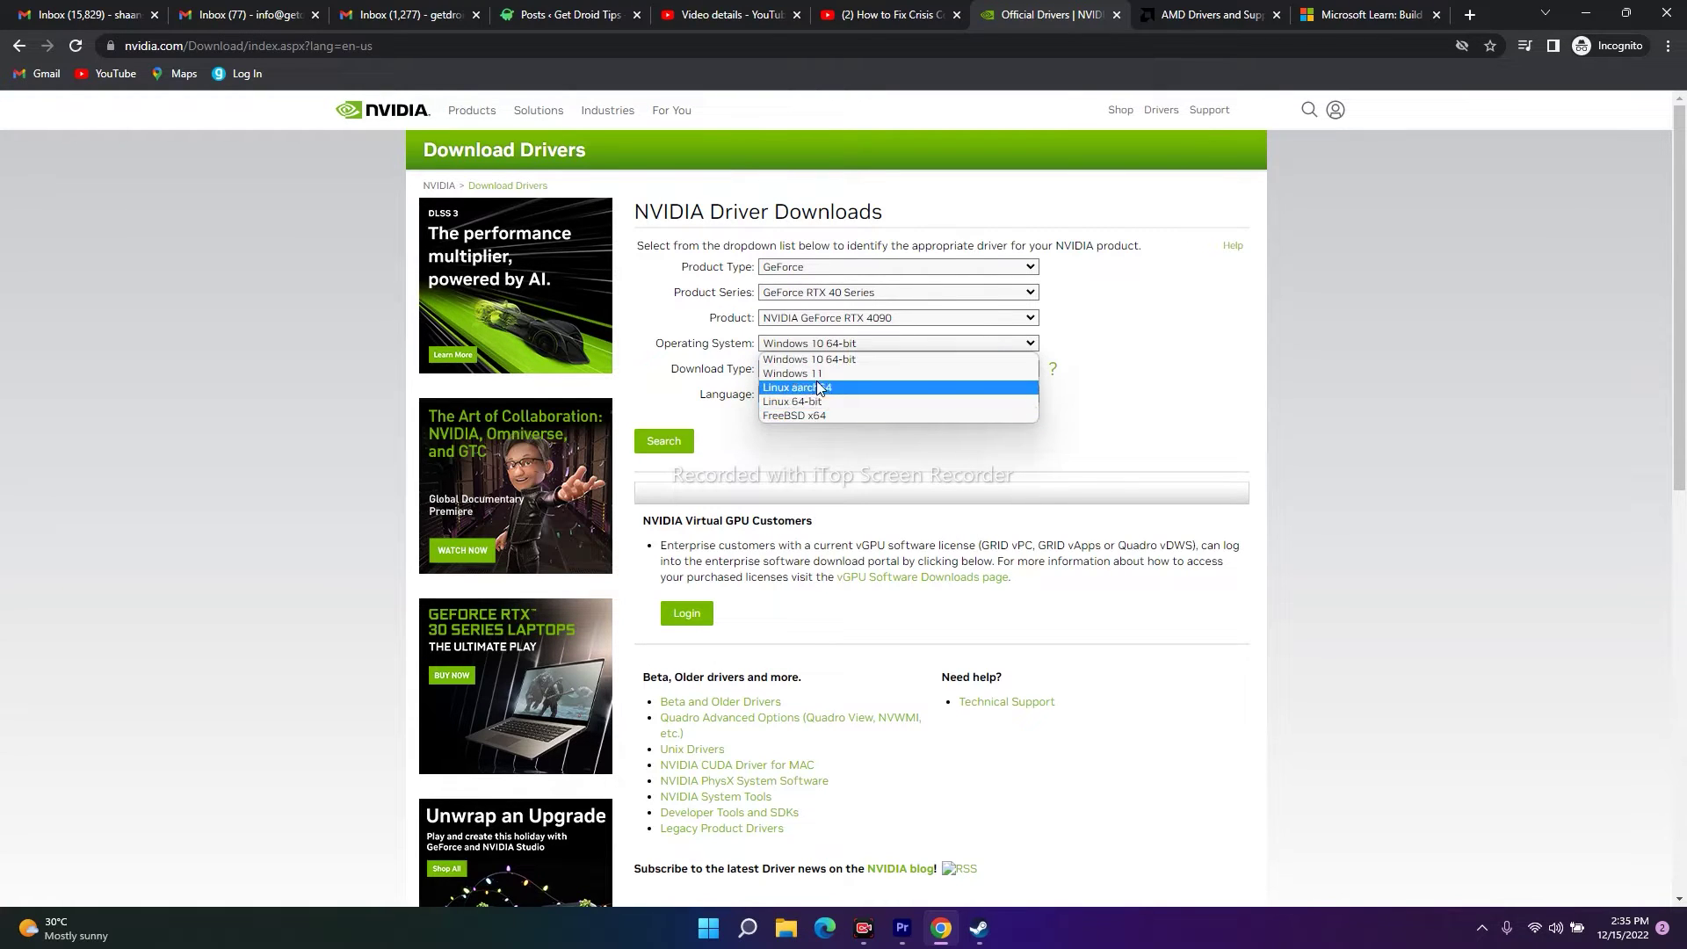
pyautogui.click(912, 375)
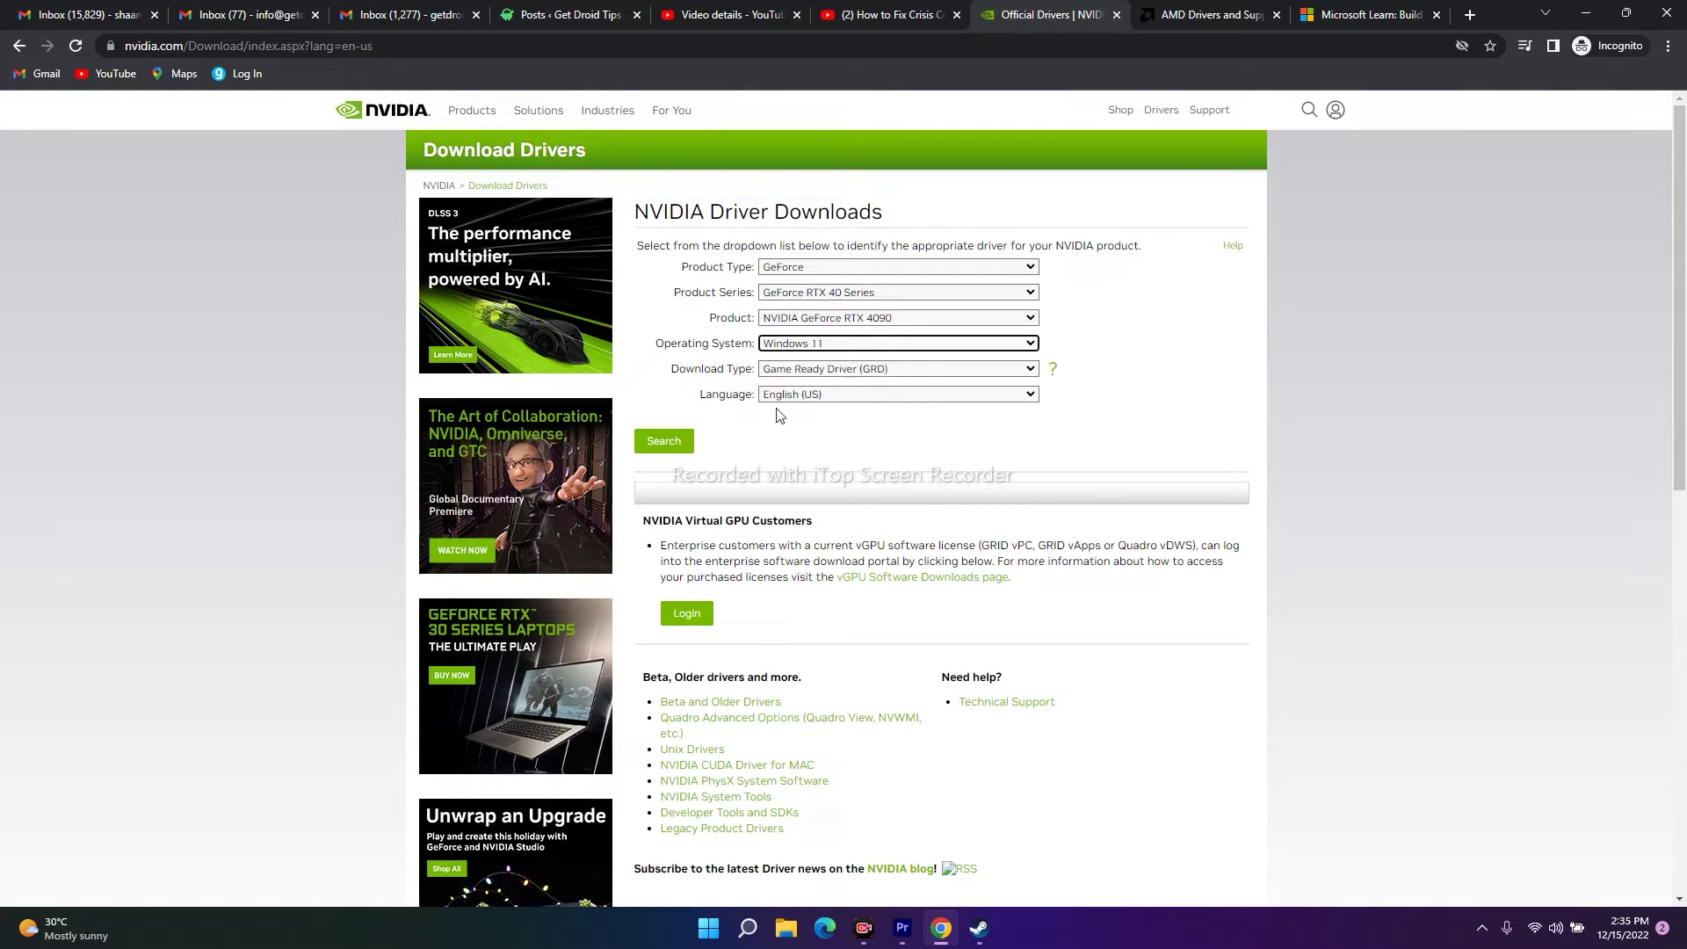
pyautogui.click(664, 440)
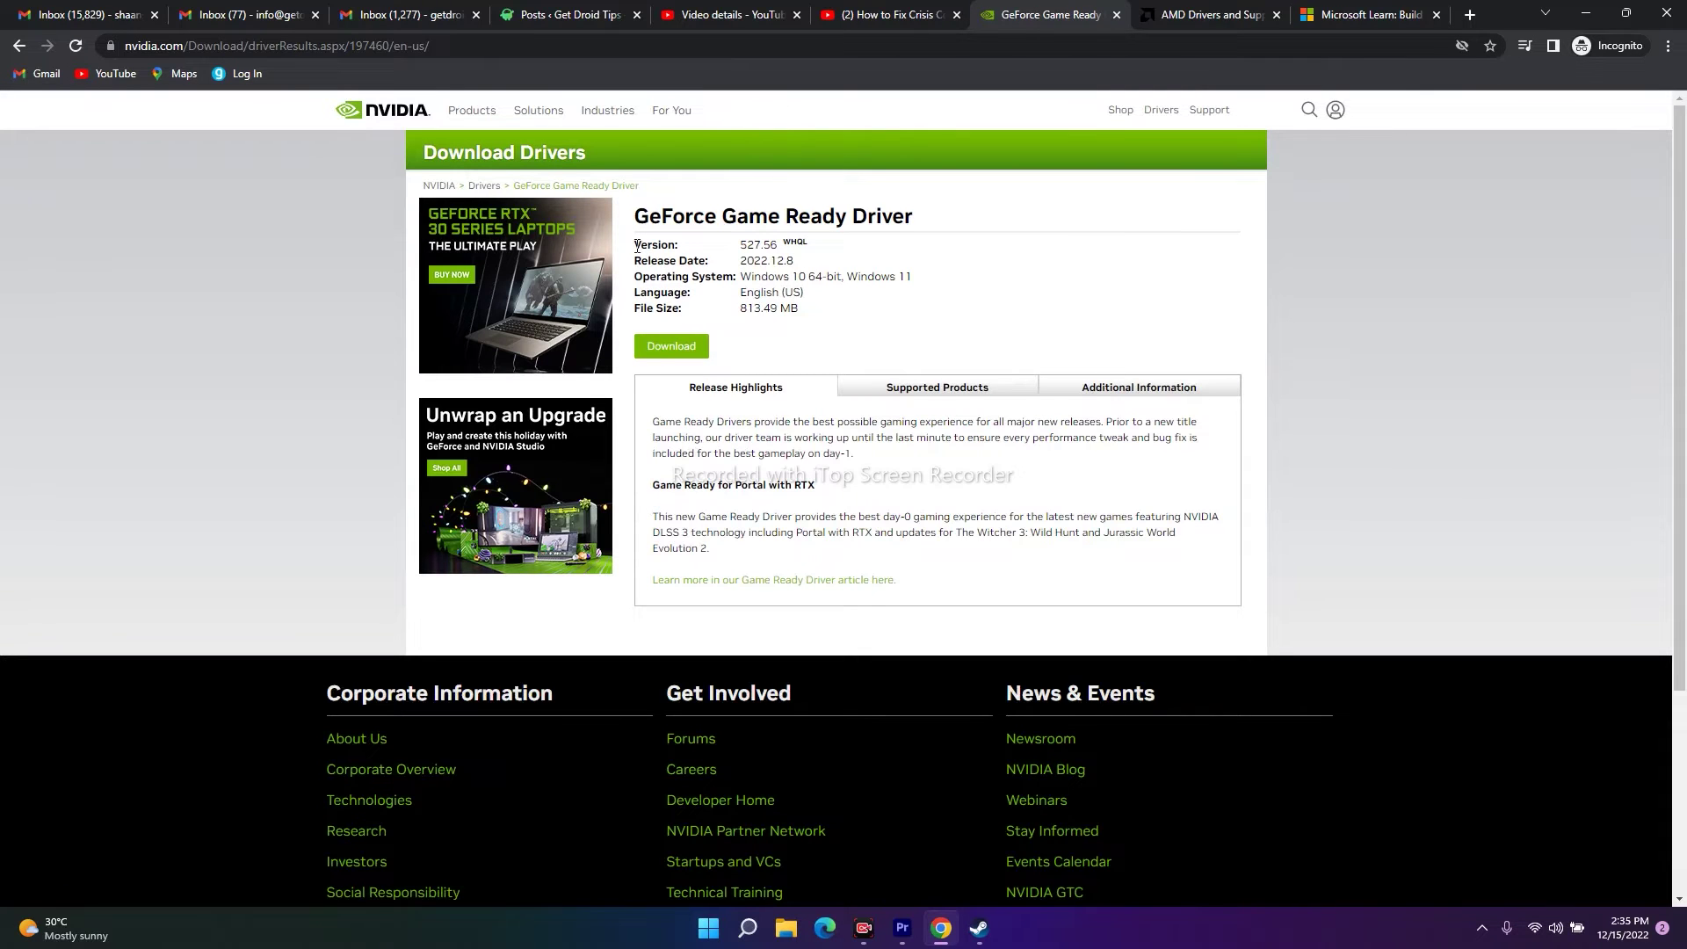
# Step: Highlight the GeForce Game Ready Driver's version and release date to check them
pyautogui.moveTo(743, 244); pyautogui.dragTo(791, 245)
pyautogui.click(869, 260)
pyautogui.moveTo(740, 261); pyautogui.dragTo(800, 263)
pyautogui.click(791, 263)
# Step: On AMD's support page, select Graphics, AMD Radeon RX 6000 Series, RX 6800 Series and RX 6800, and submit the selection
pyautogui.click(1169, 15)
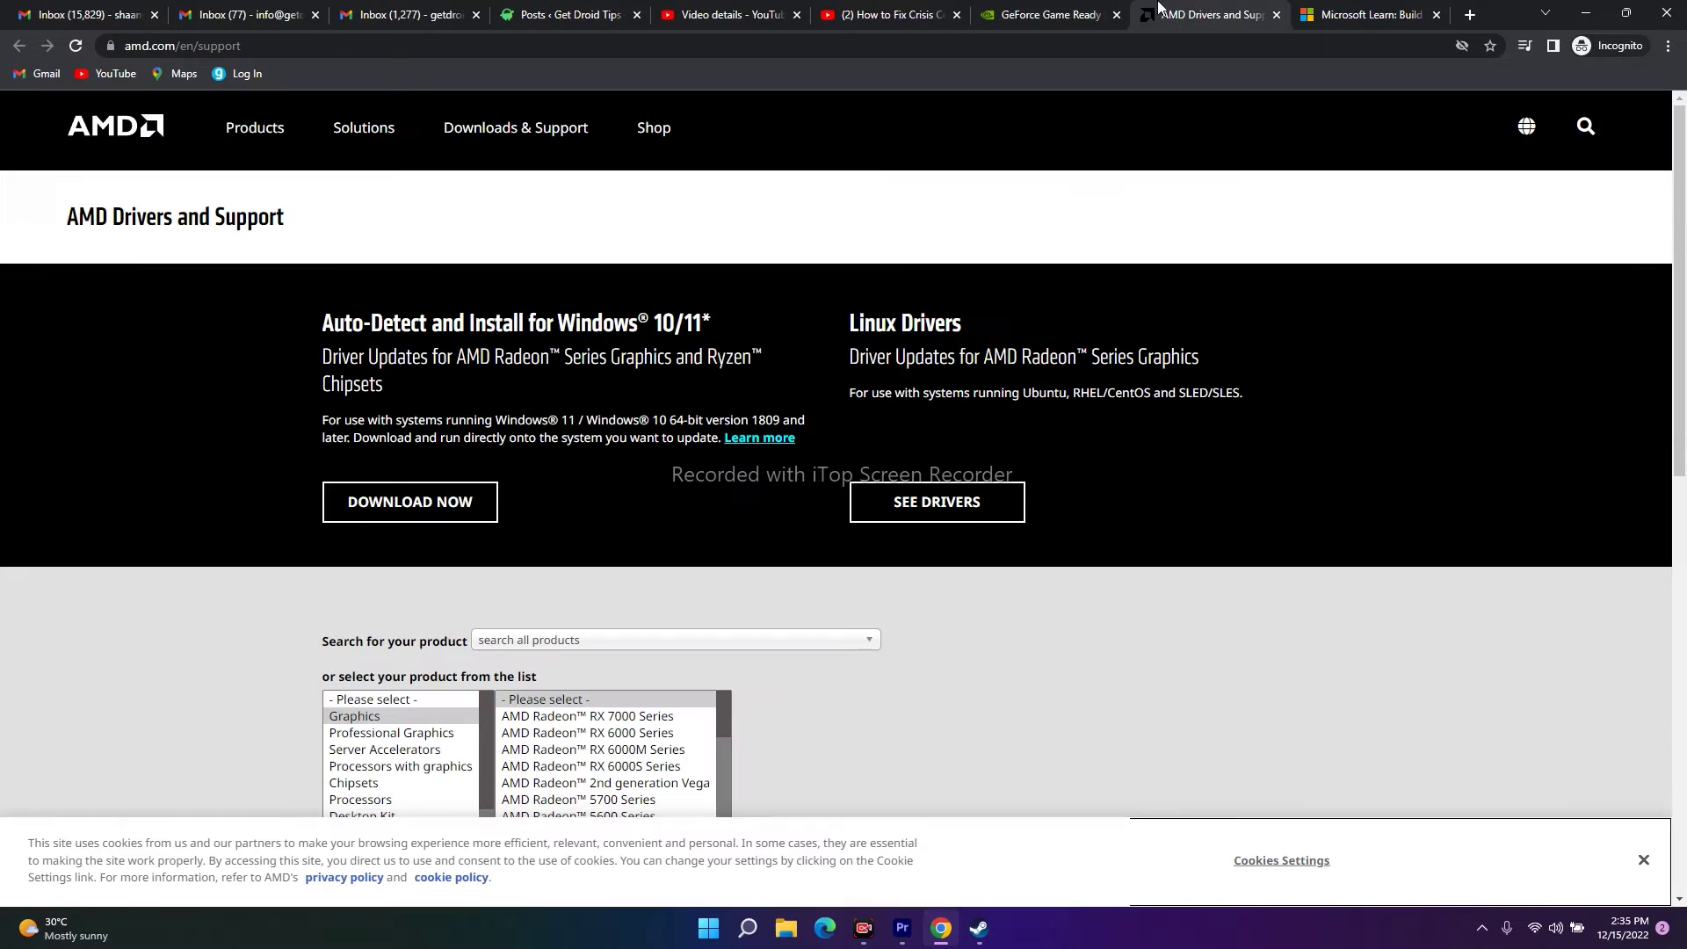
pyautogui.scroll(-3, 615, 505)
pyautogui.scroll(-1, 614, 505)
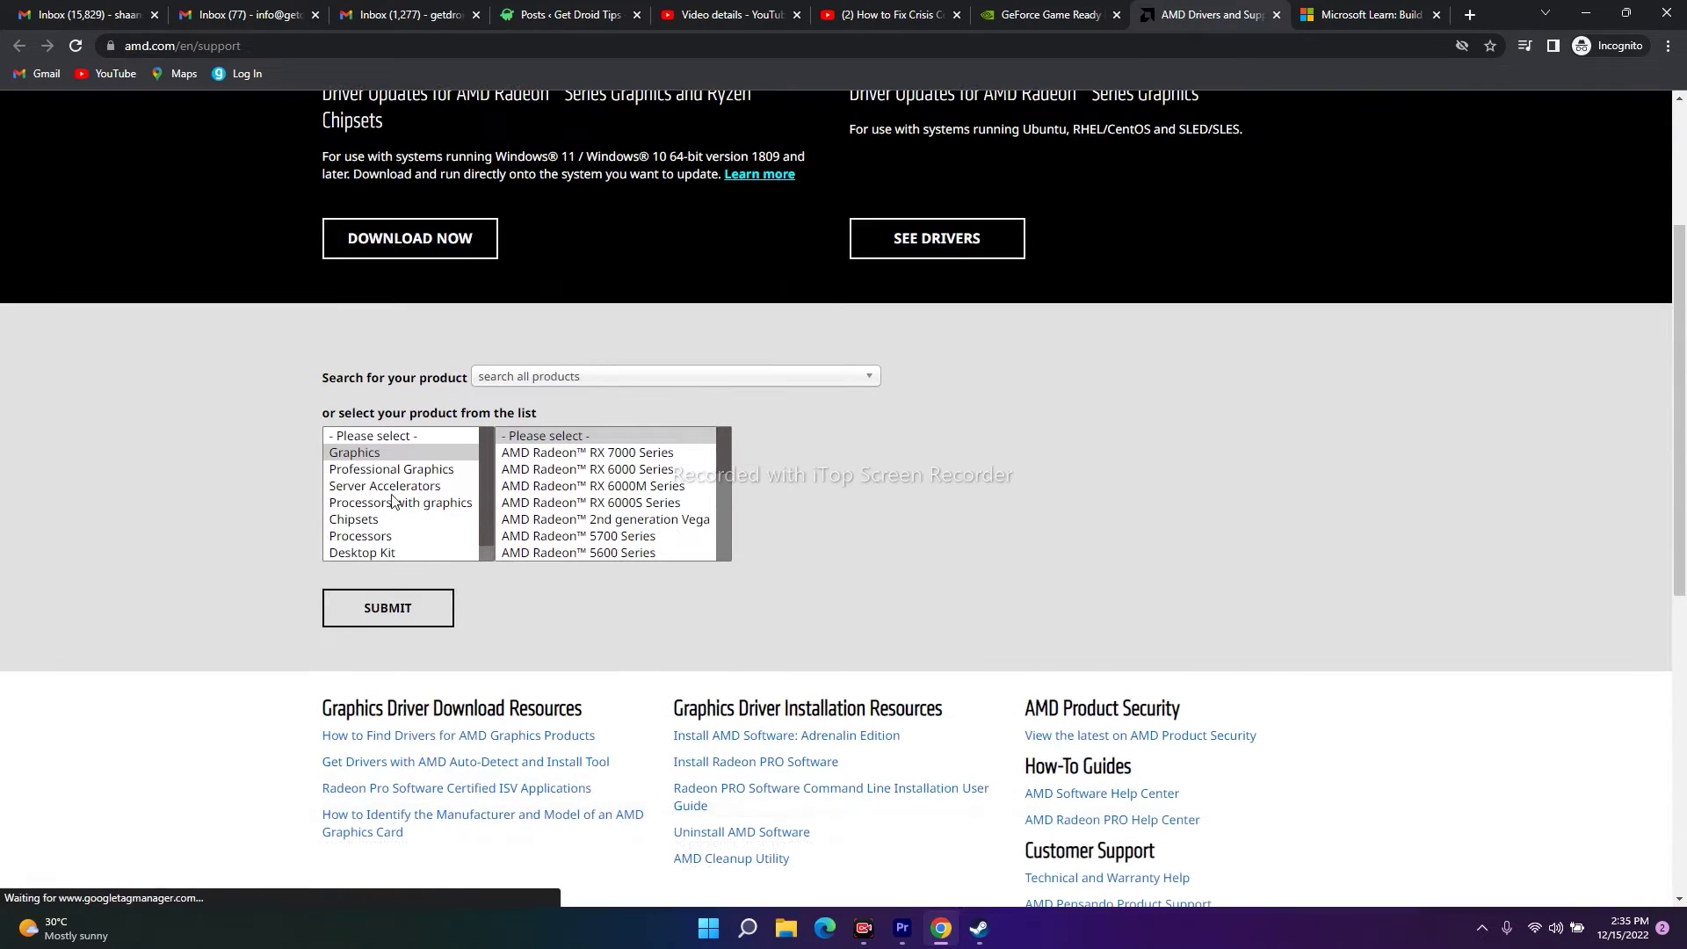
pyautogui.click(354, 456)
pyautogui.click(528, 472)
pyautogui.click(795, 473)
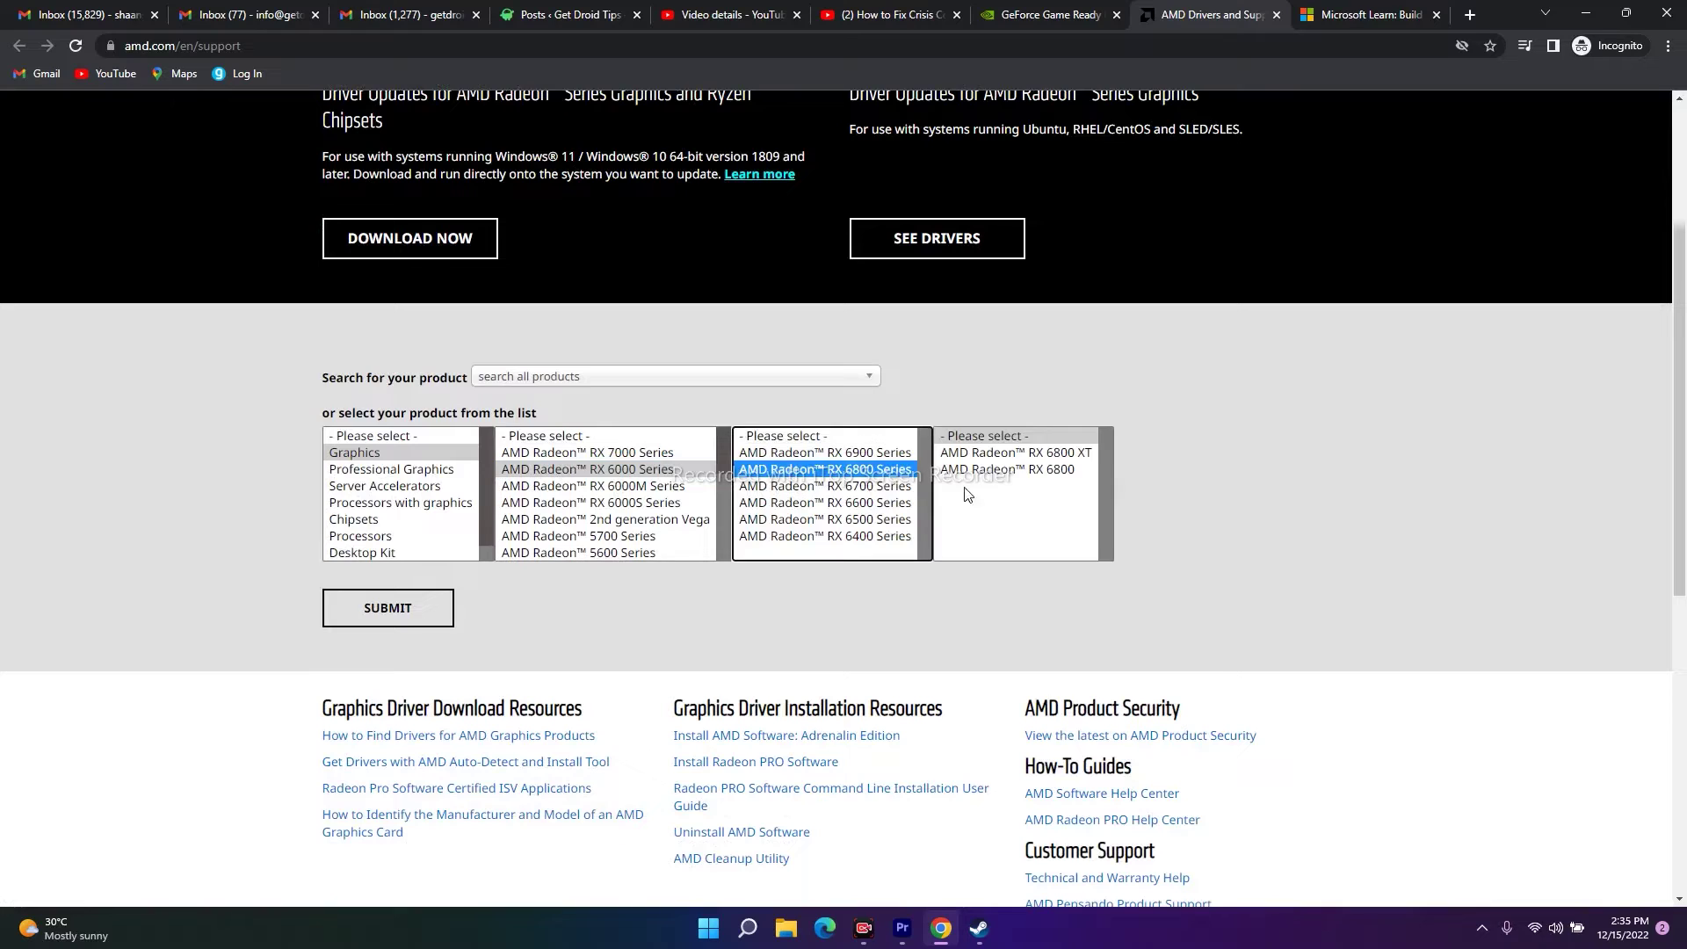
pyautogui.click(995, 473)
pyautogui.click(378, 606)
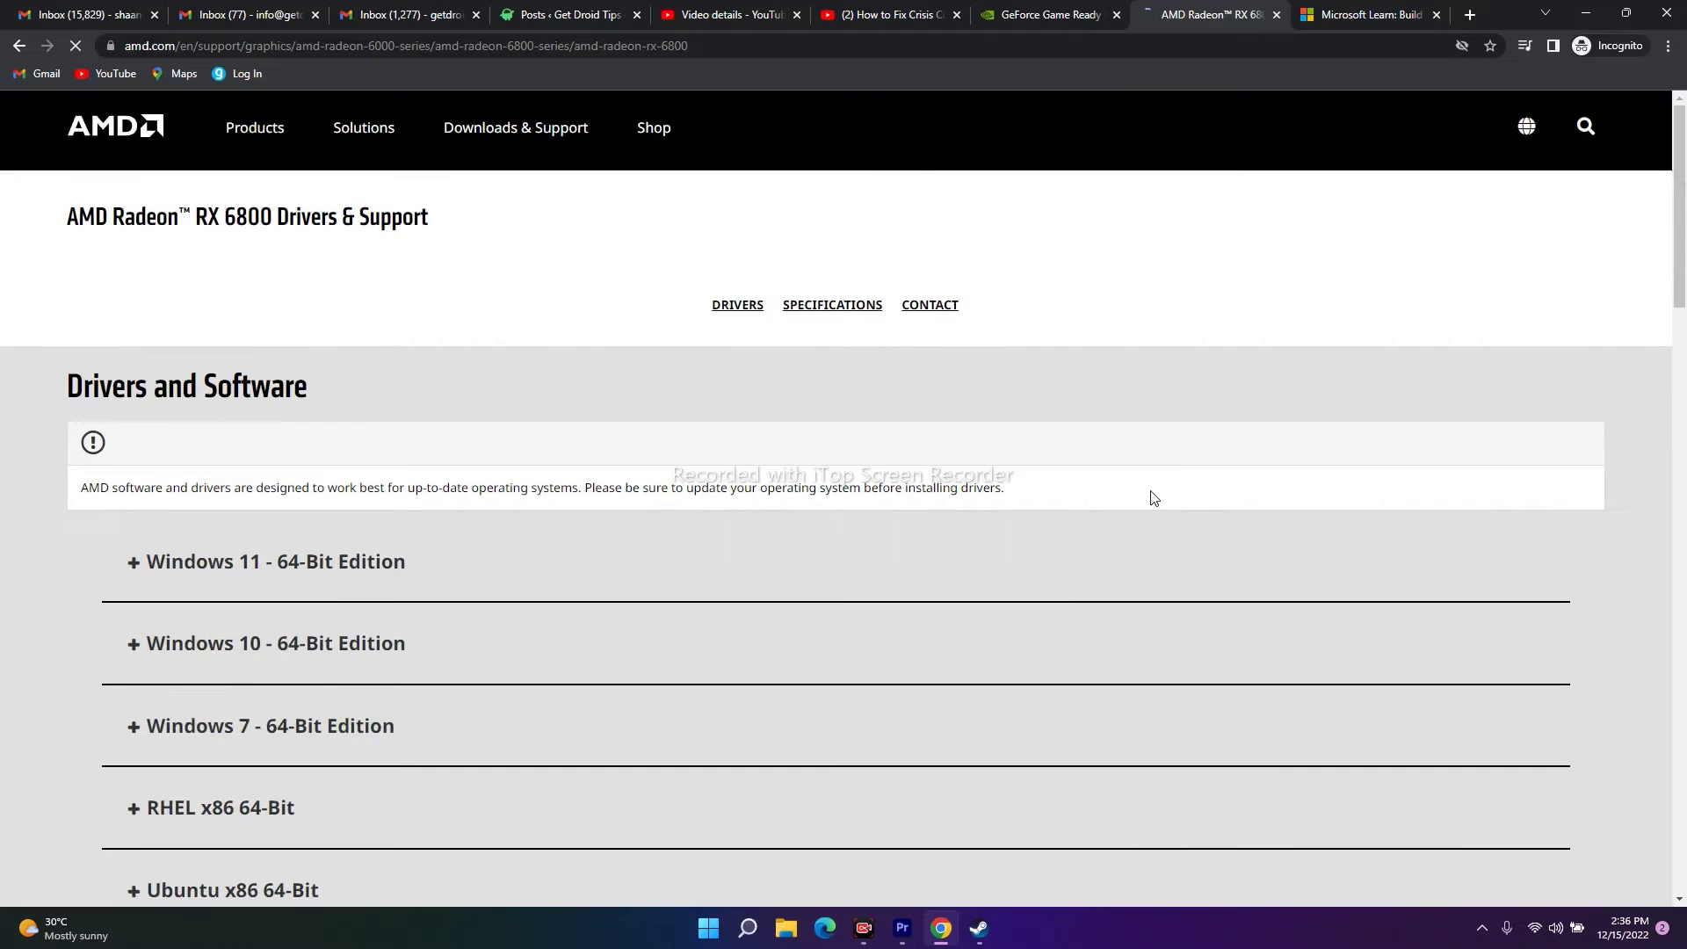
# Step: Expand and collapse the Windows 11 and Windows 10 64-Bit Edition sections to review the available RX 6800 drivers
pyautogui.scroll(-3, 1082, 478)
pyautogui.click(134, 265)
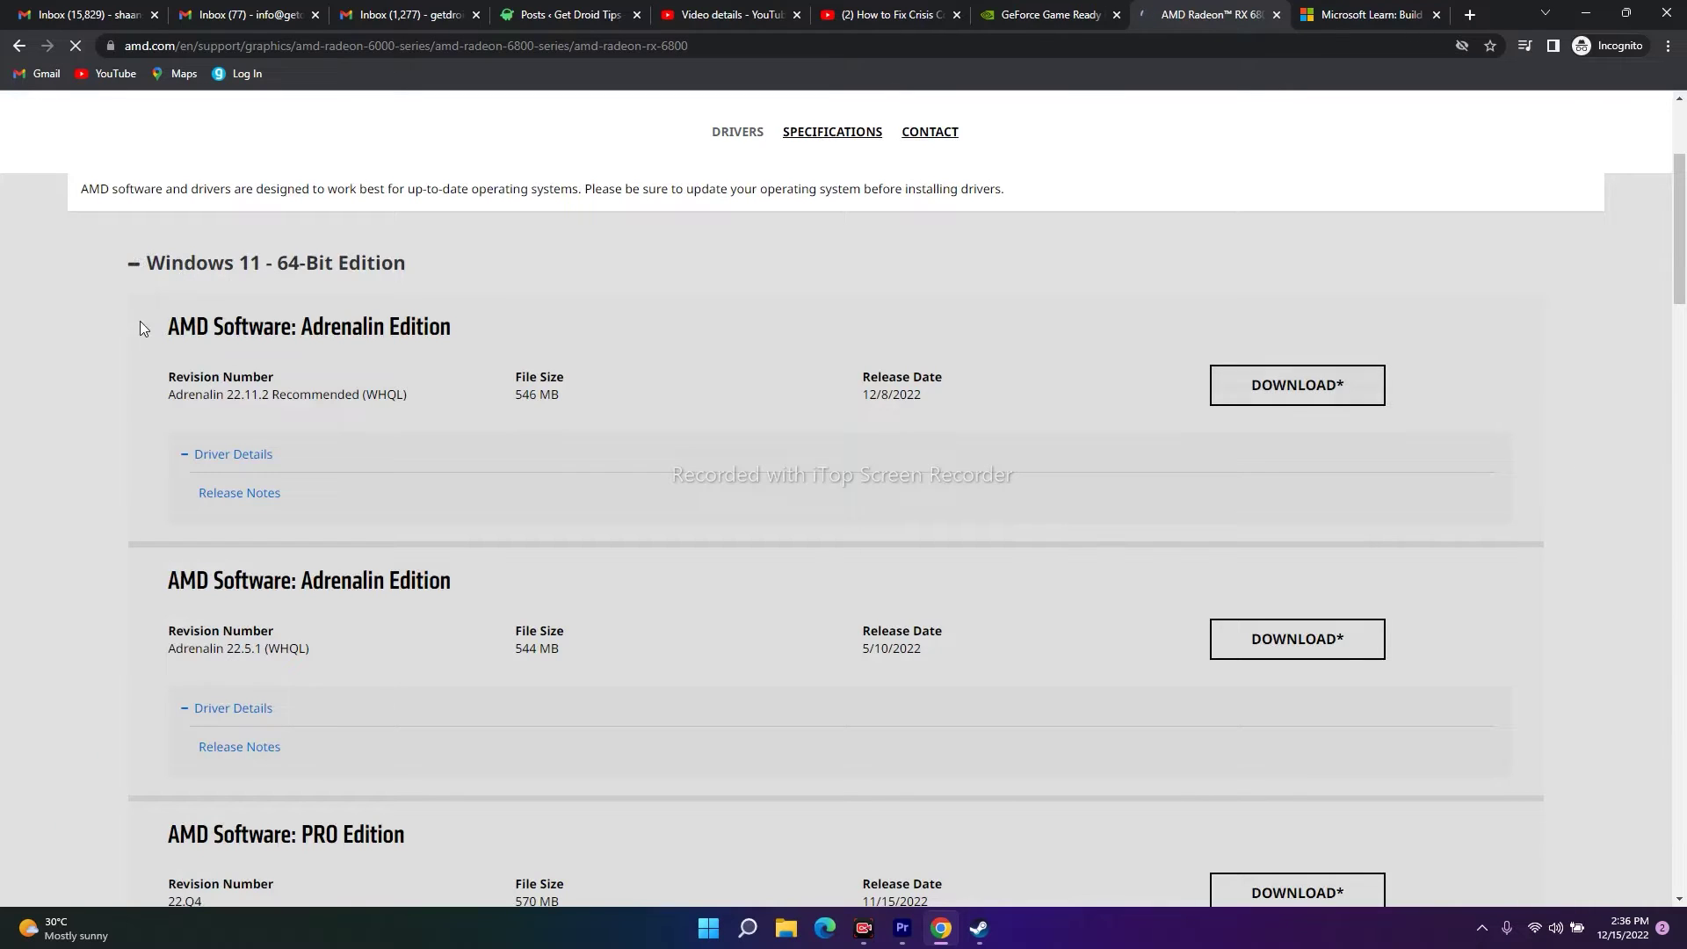
pyautogui.click(135, 263)
pyautogui.click(132, 346)
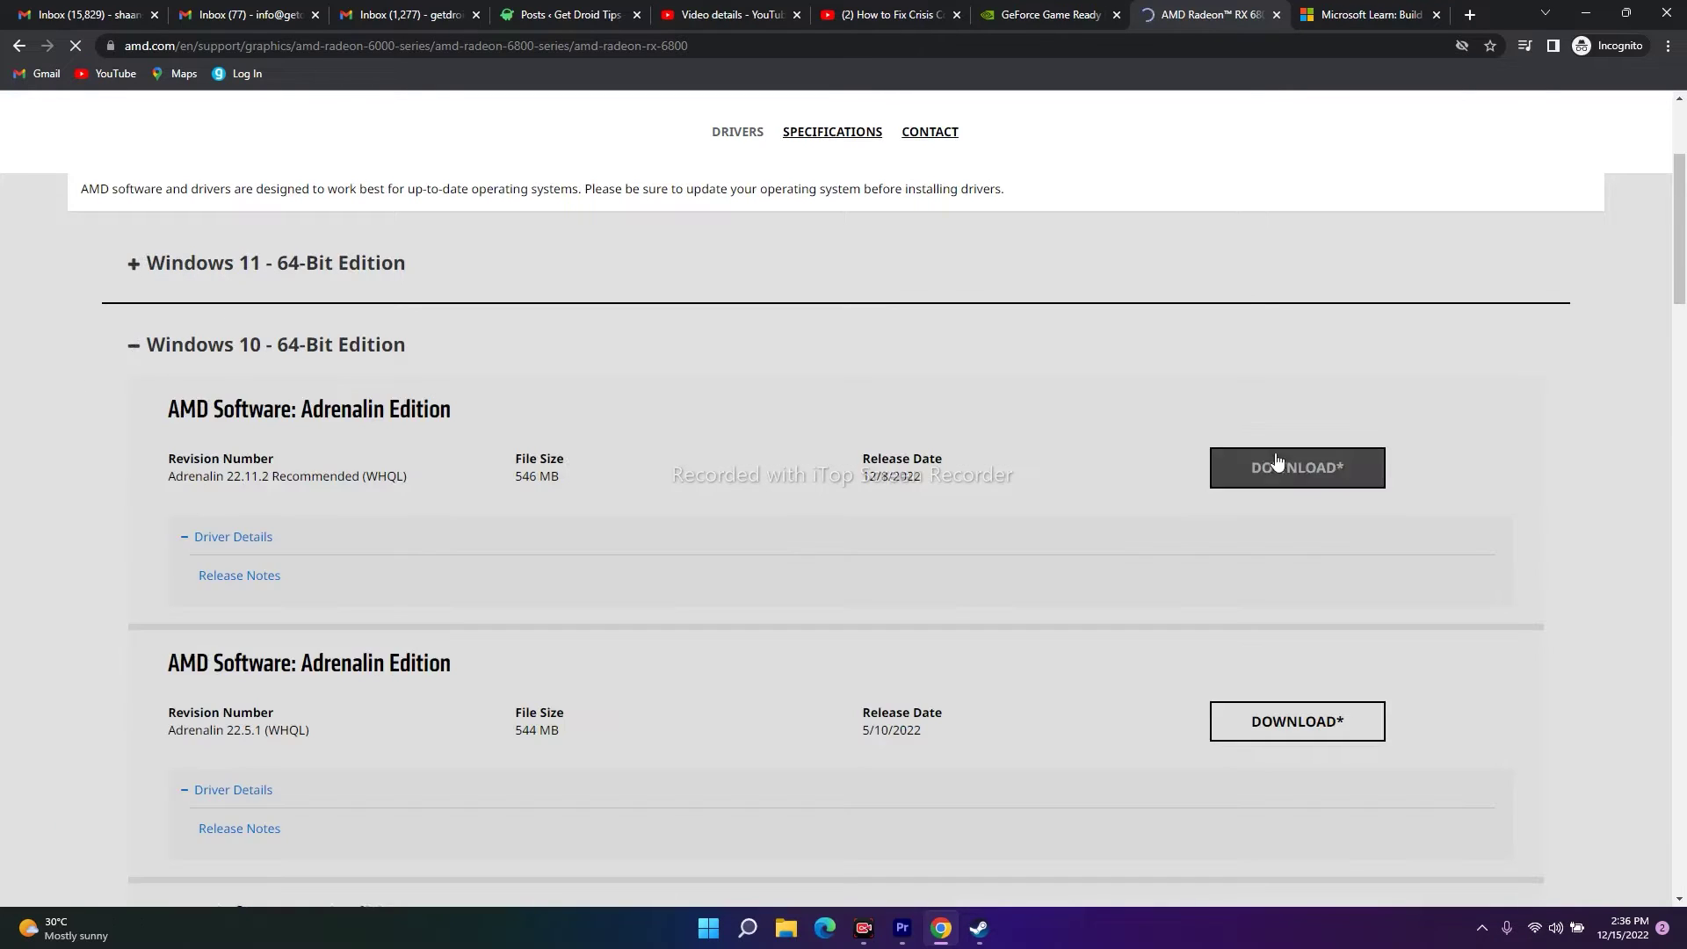
pyautogui.click(130, 349)
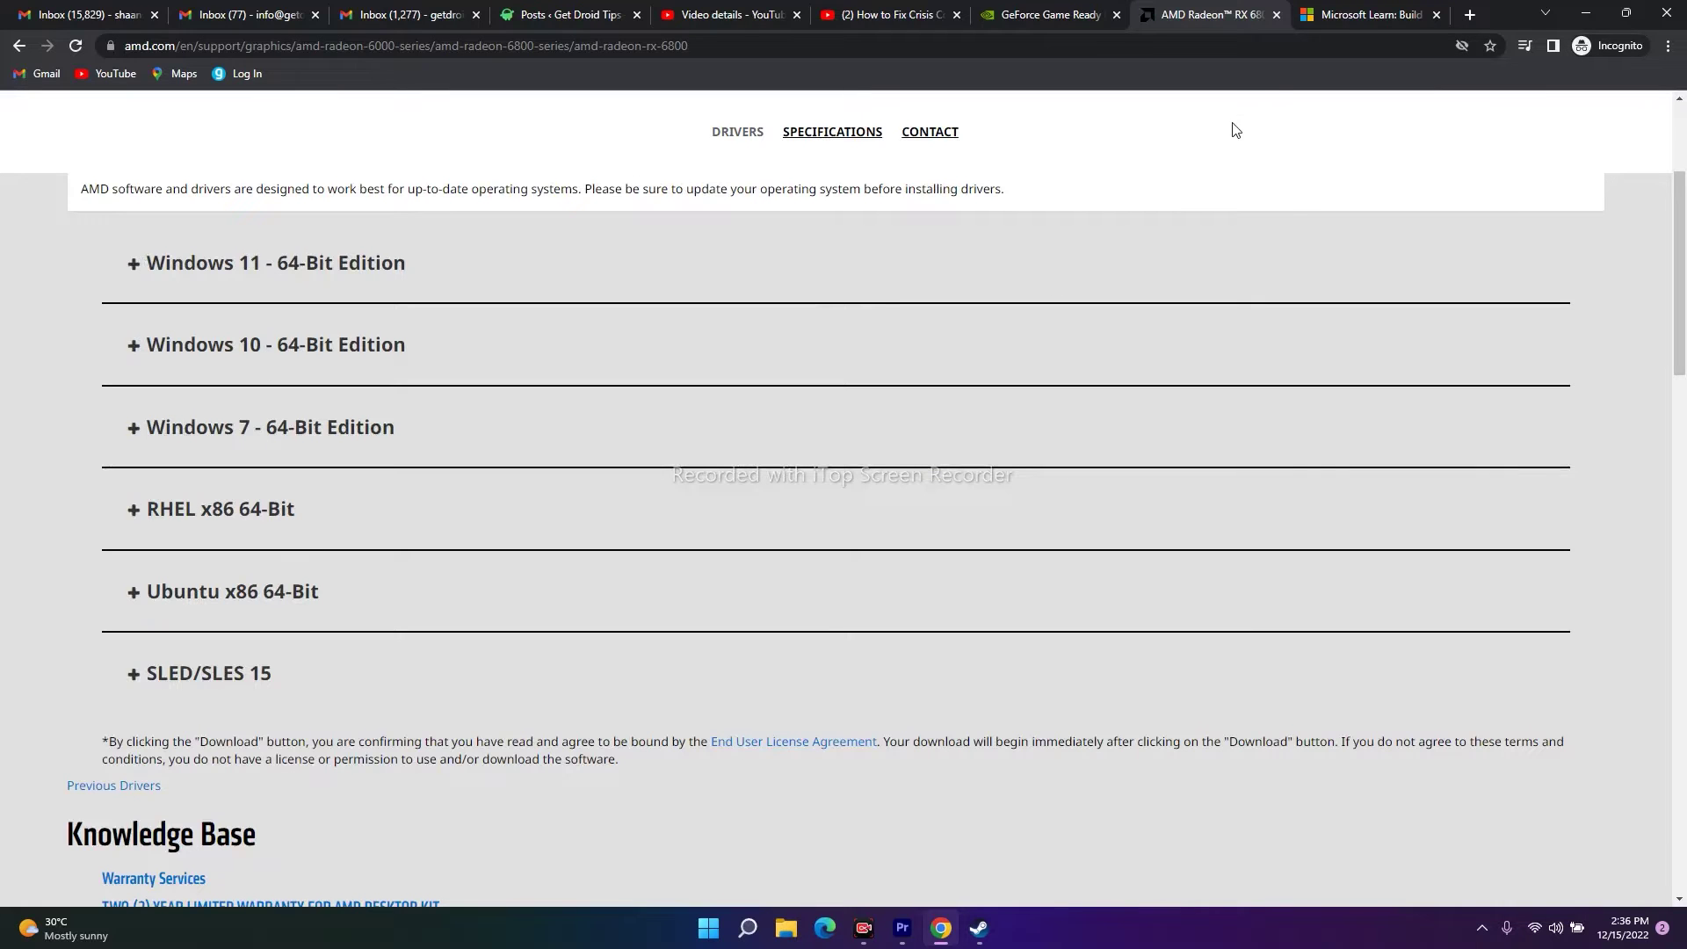
pyautogui.click(1050, 18)
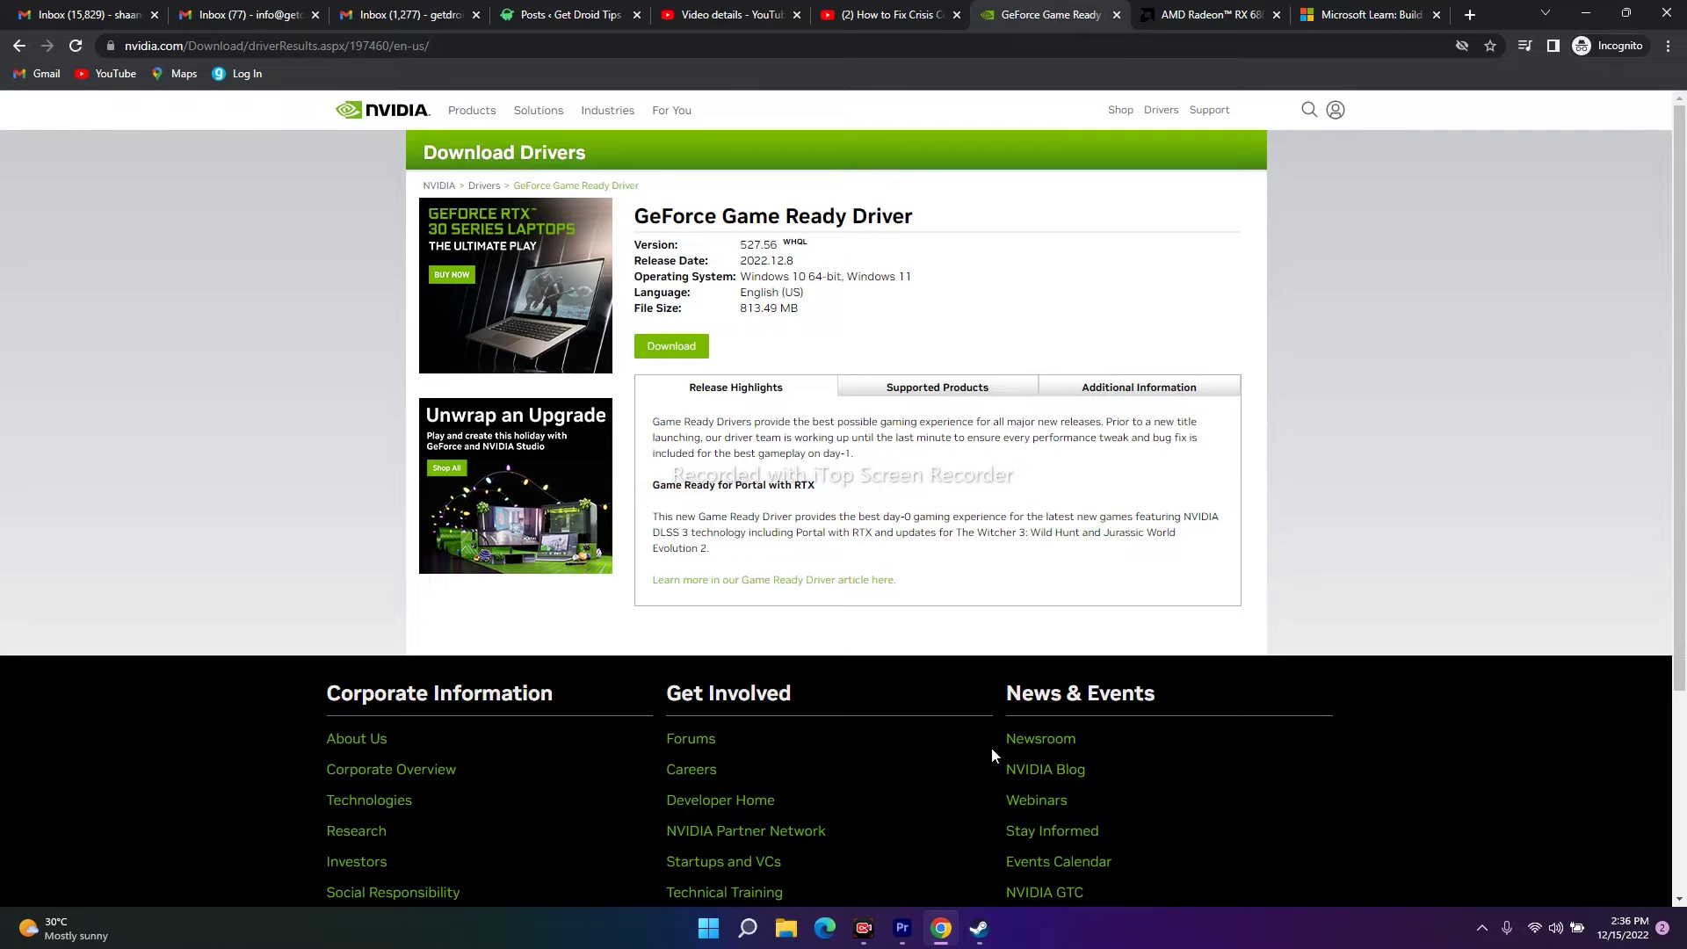
pyautogui.click(978, 928)
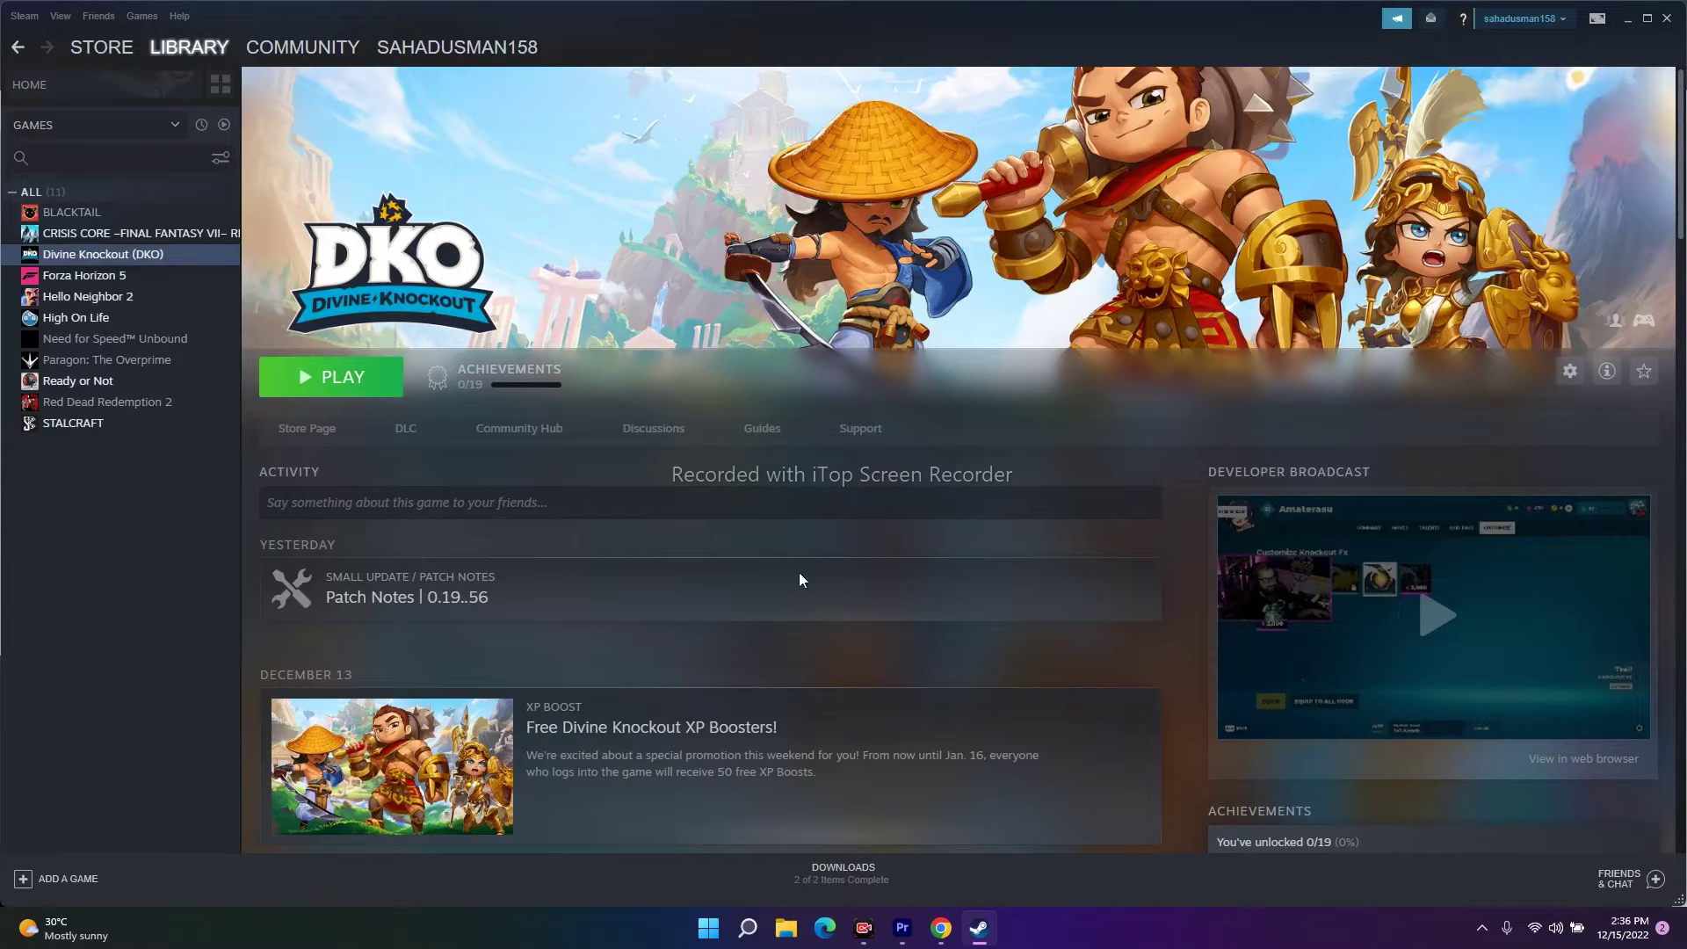
pyautogui.click(943, 927)
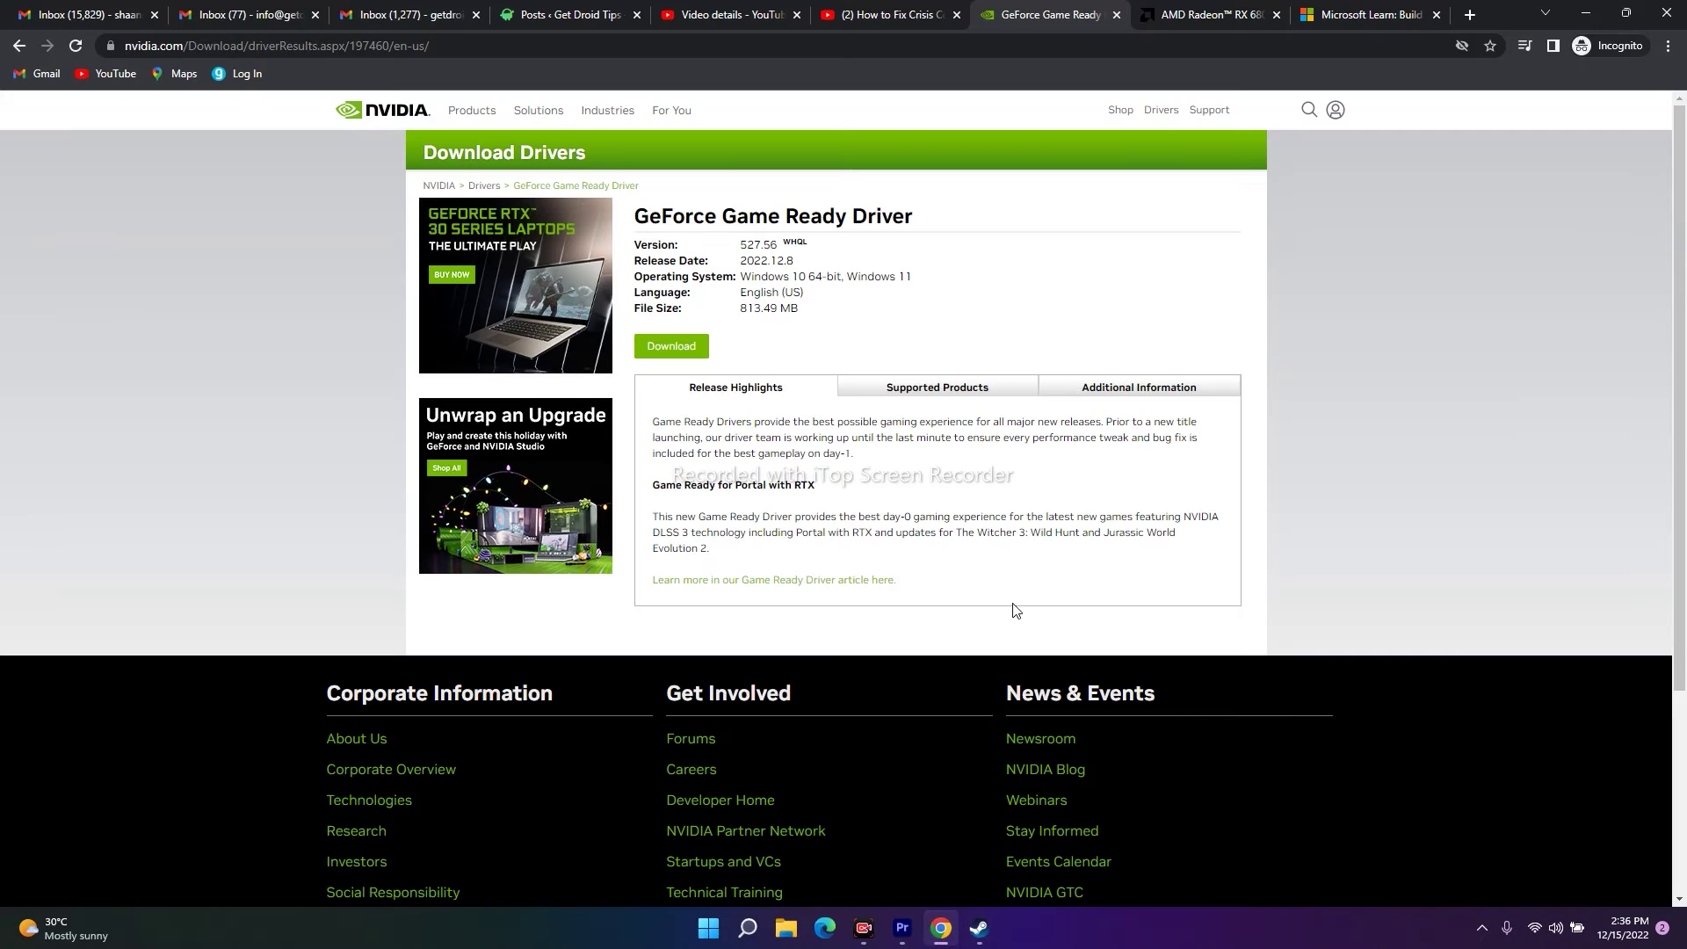
# Step: Load the Google homepage in the Microsoft Learn tab
pyautogui.click(1370, 15)
pyautogui.click(262, 45)
pyautogui.write('google')
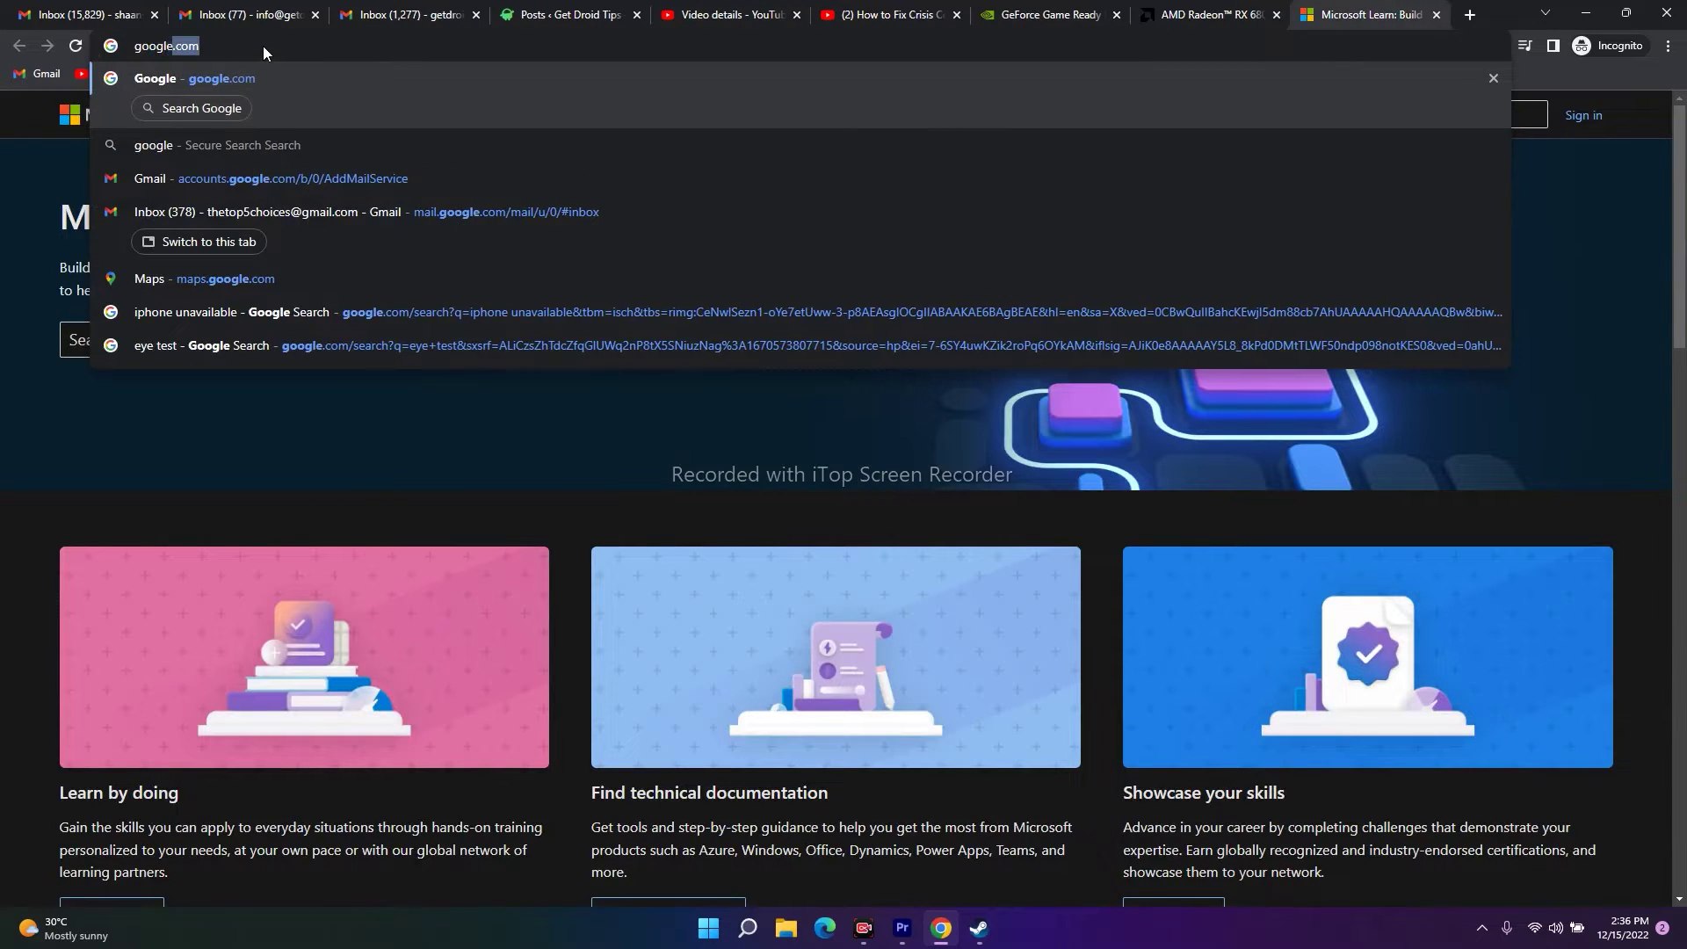
pyautogui.press('Return')
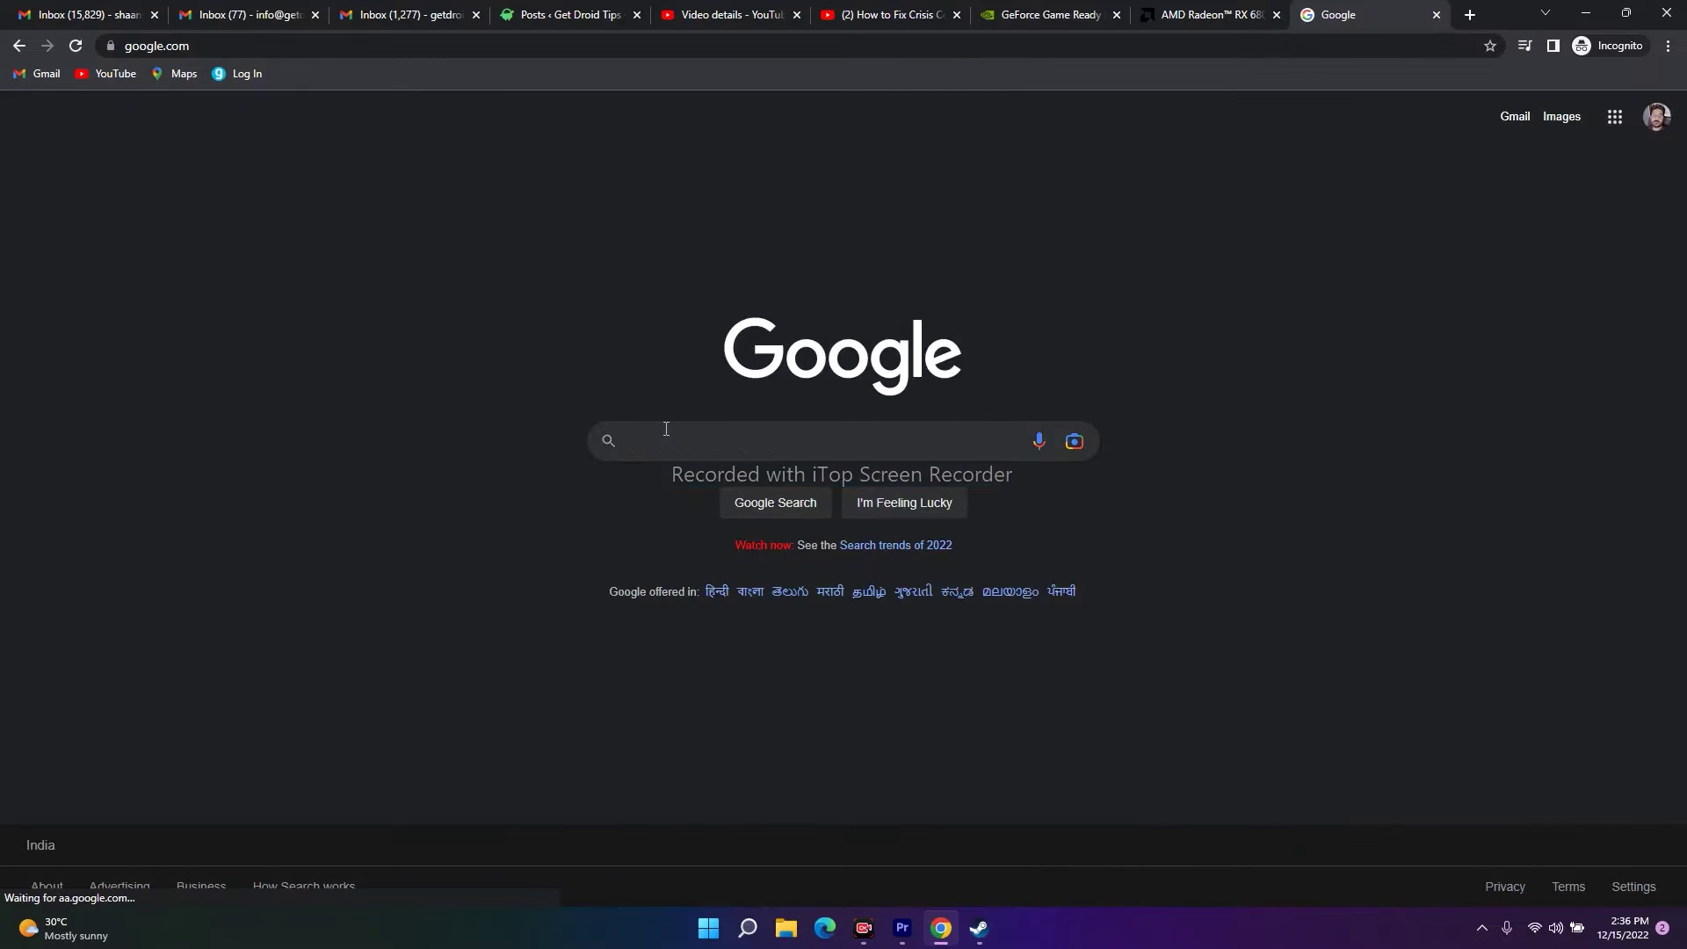
# Step: Search Google for "microsoft visual c++ download" and open the Latest supported Visual C++ Redistributable downloads page at its download table
pyautogui.click(710, 450)
pyautogui.click(742, 607)
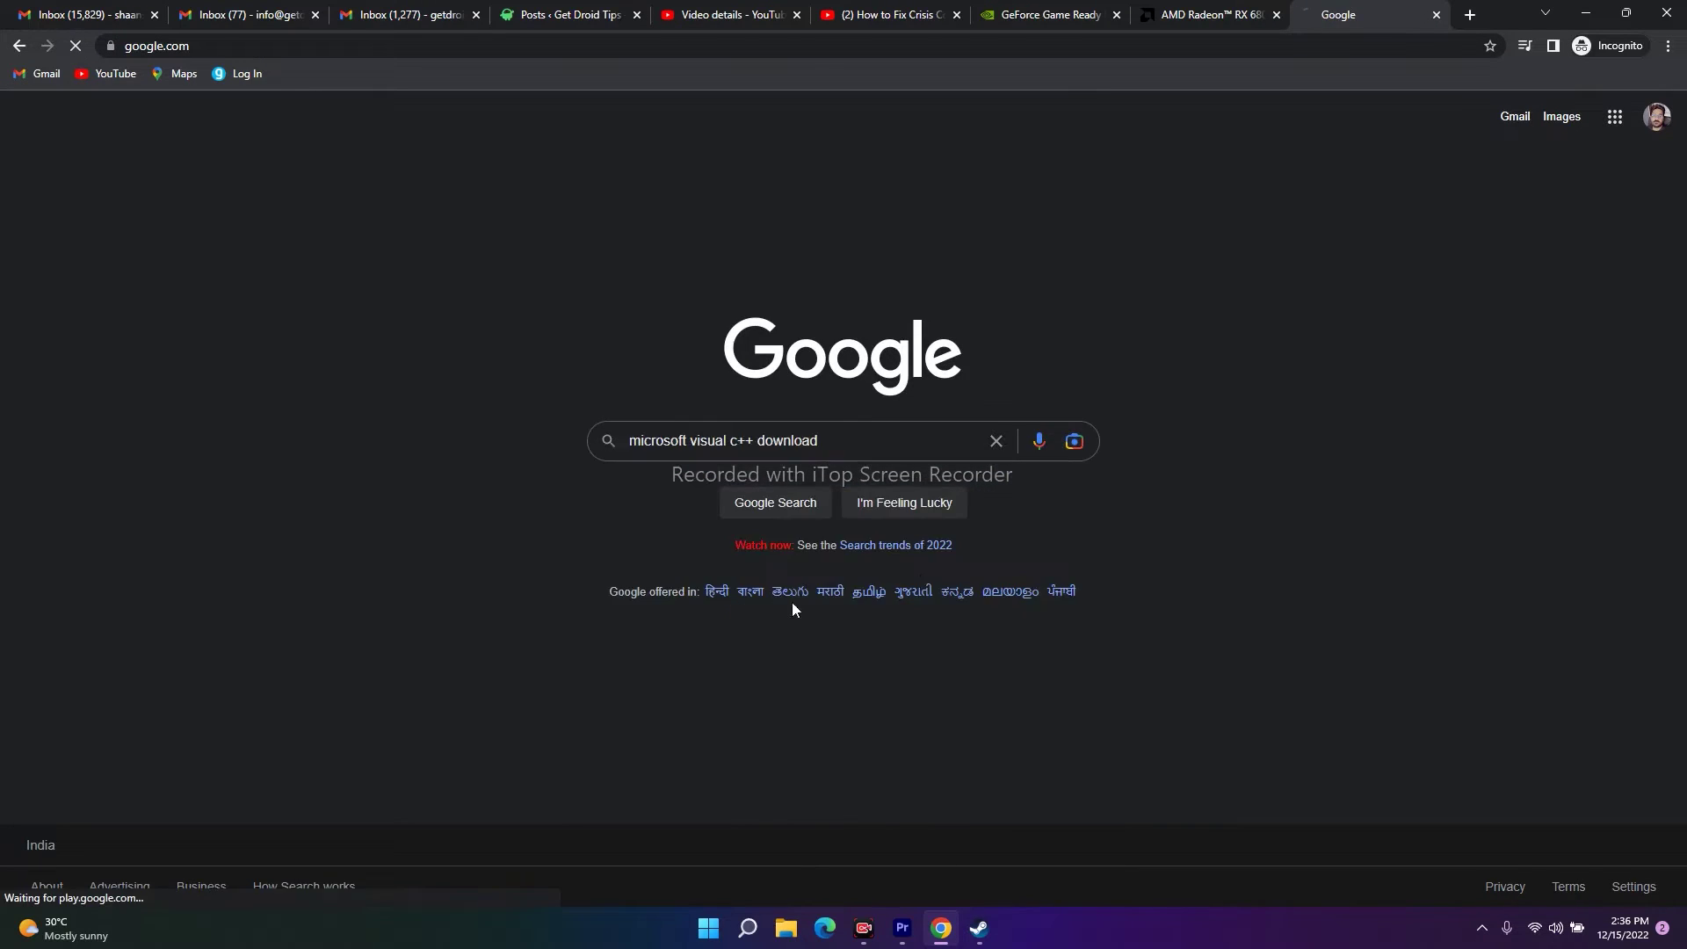
pyautogui.click(361, 285)
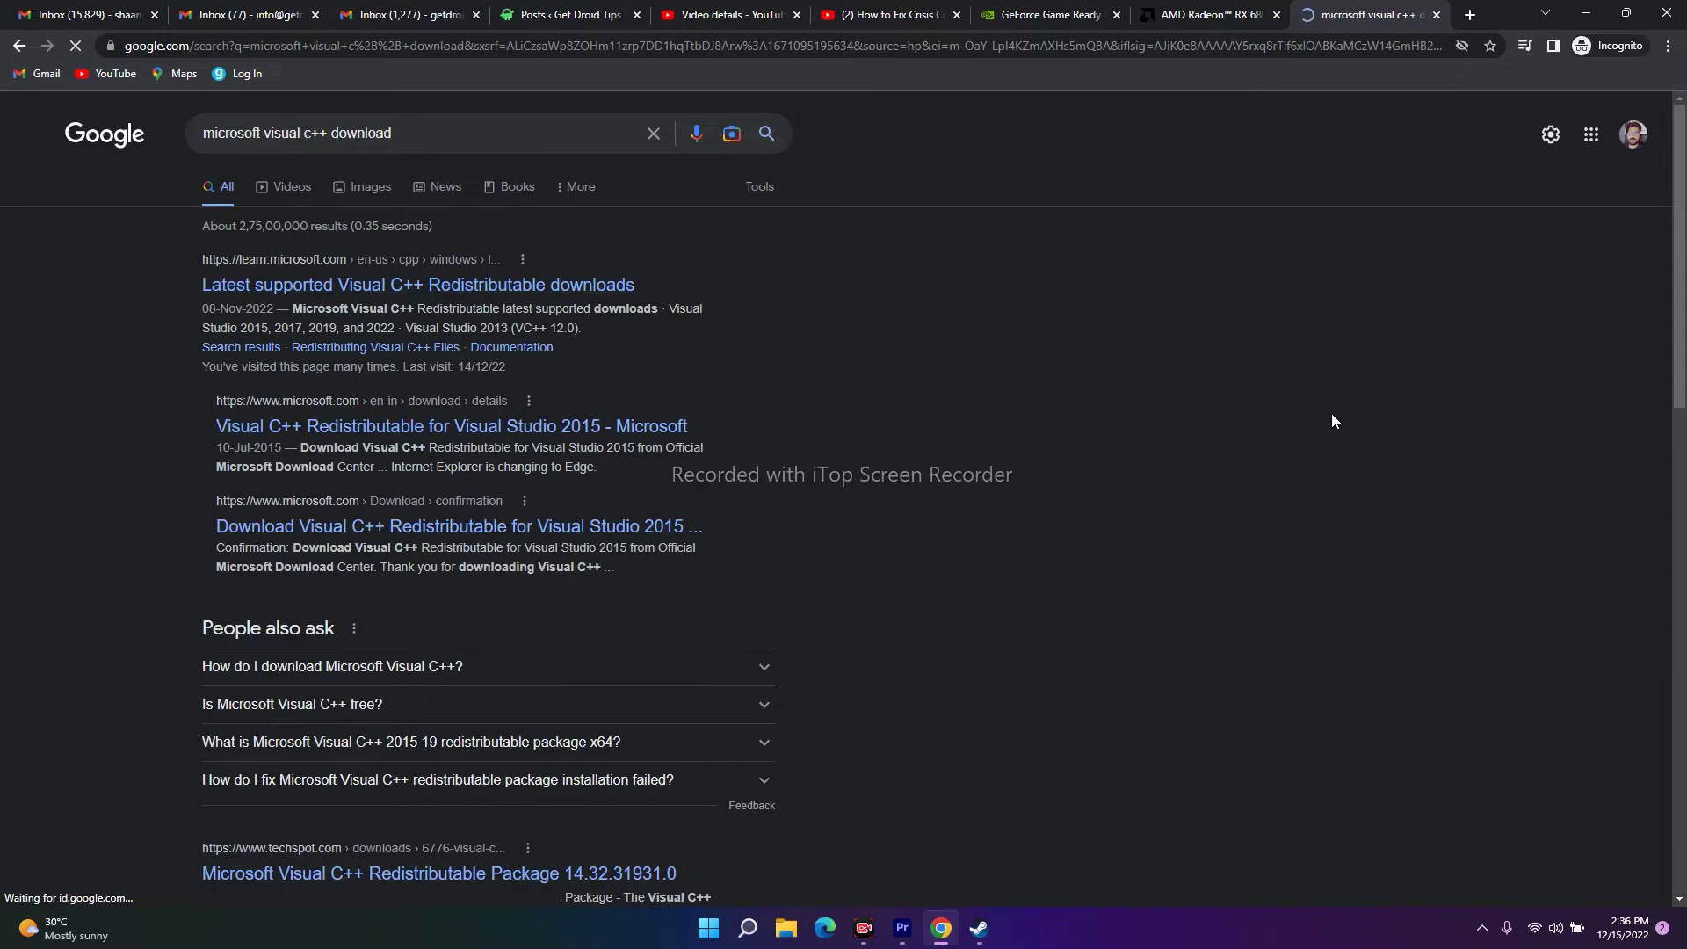
pyautogui.scroll(-4, 1417, 409)
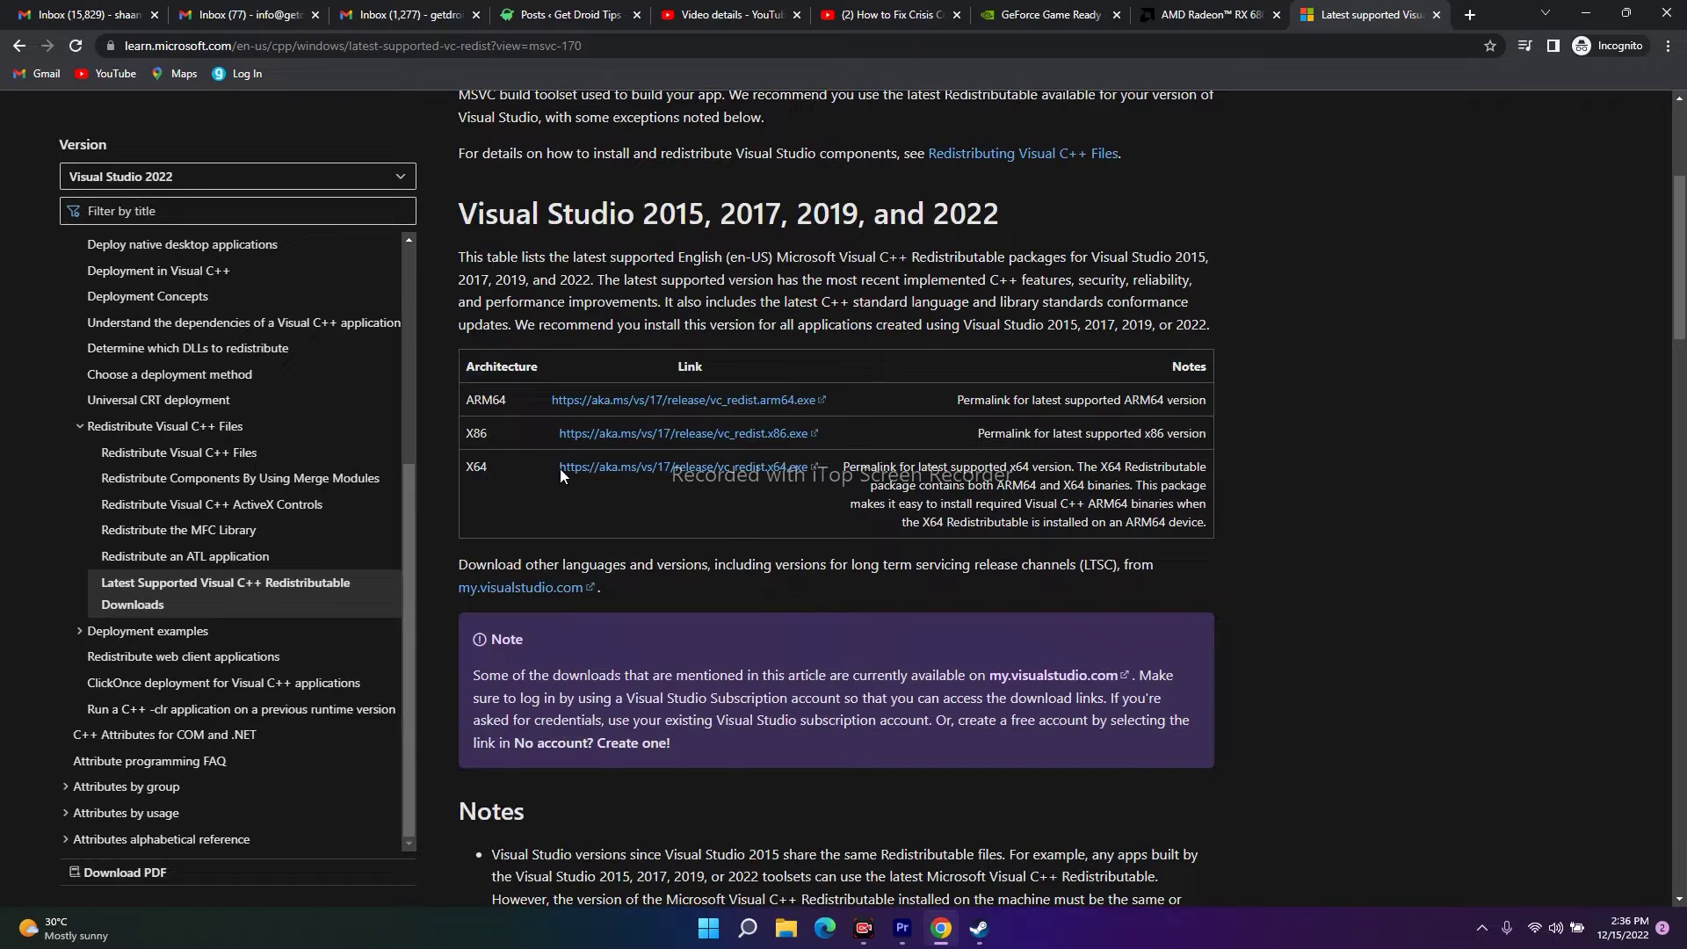
# Step: Check the PC's system type on the About page of Windows Settings, and close Settings
pyautogui.click(749, 930)
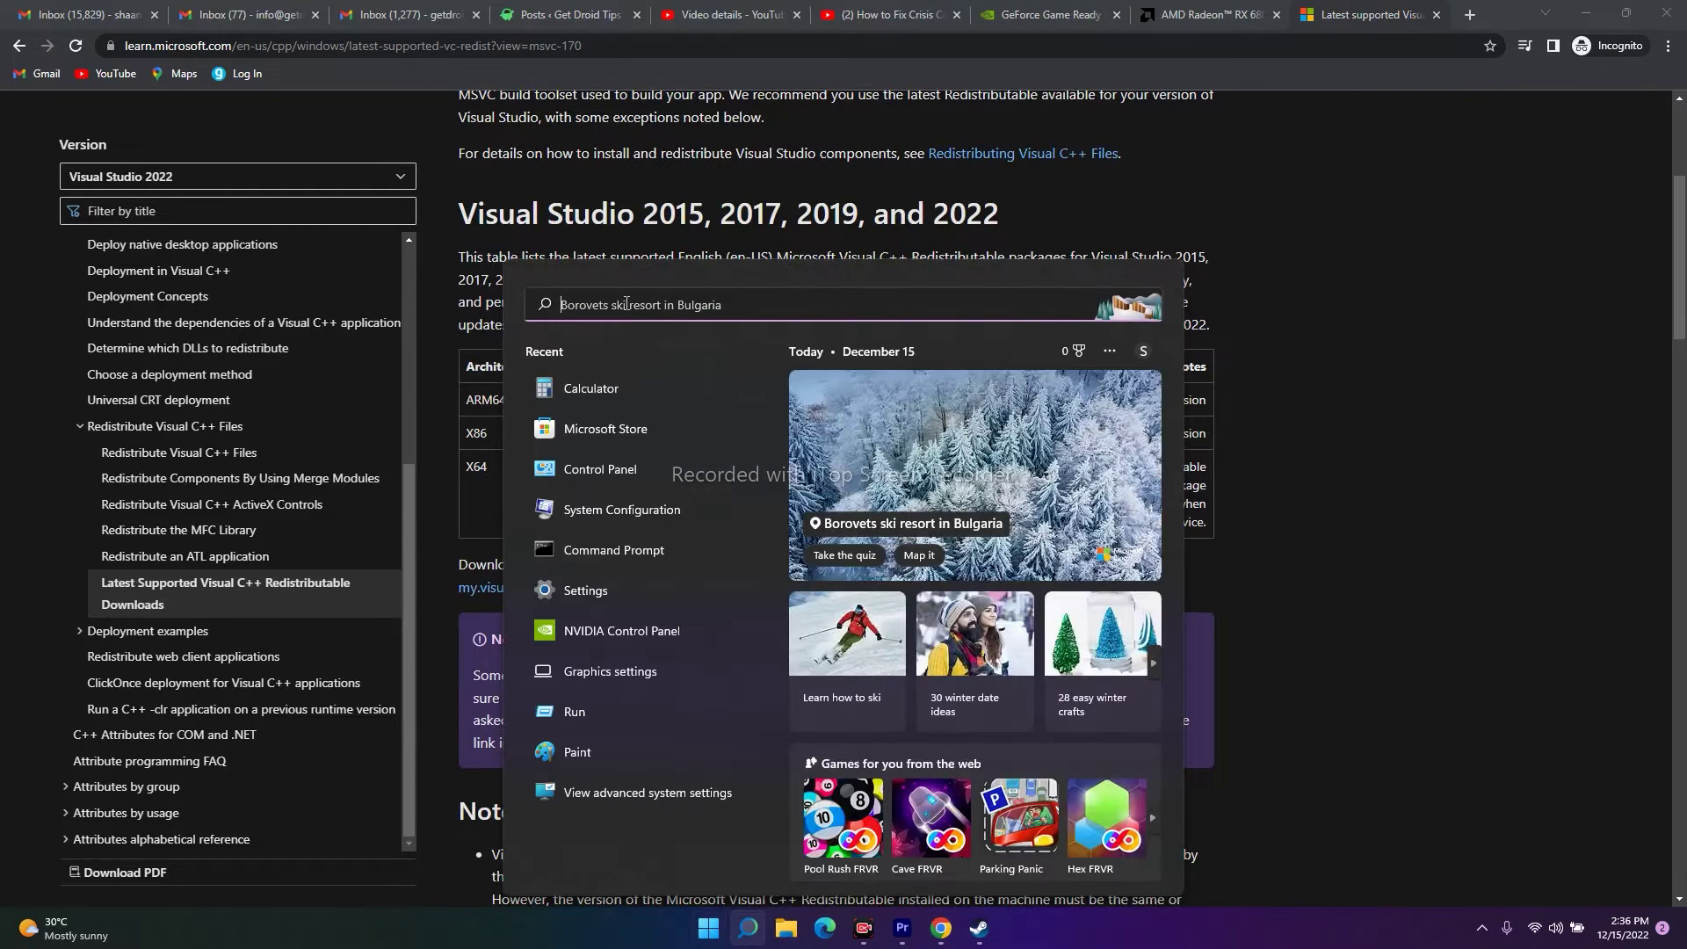
pyautogui.click(602, 589)
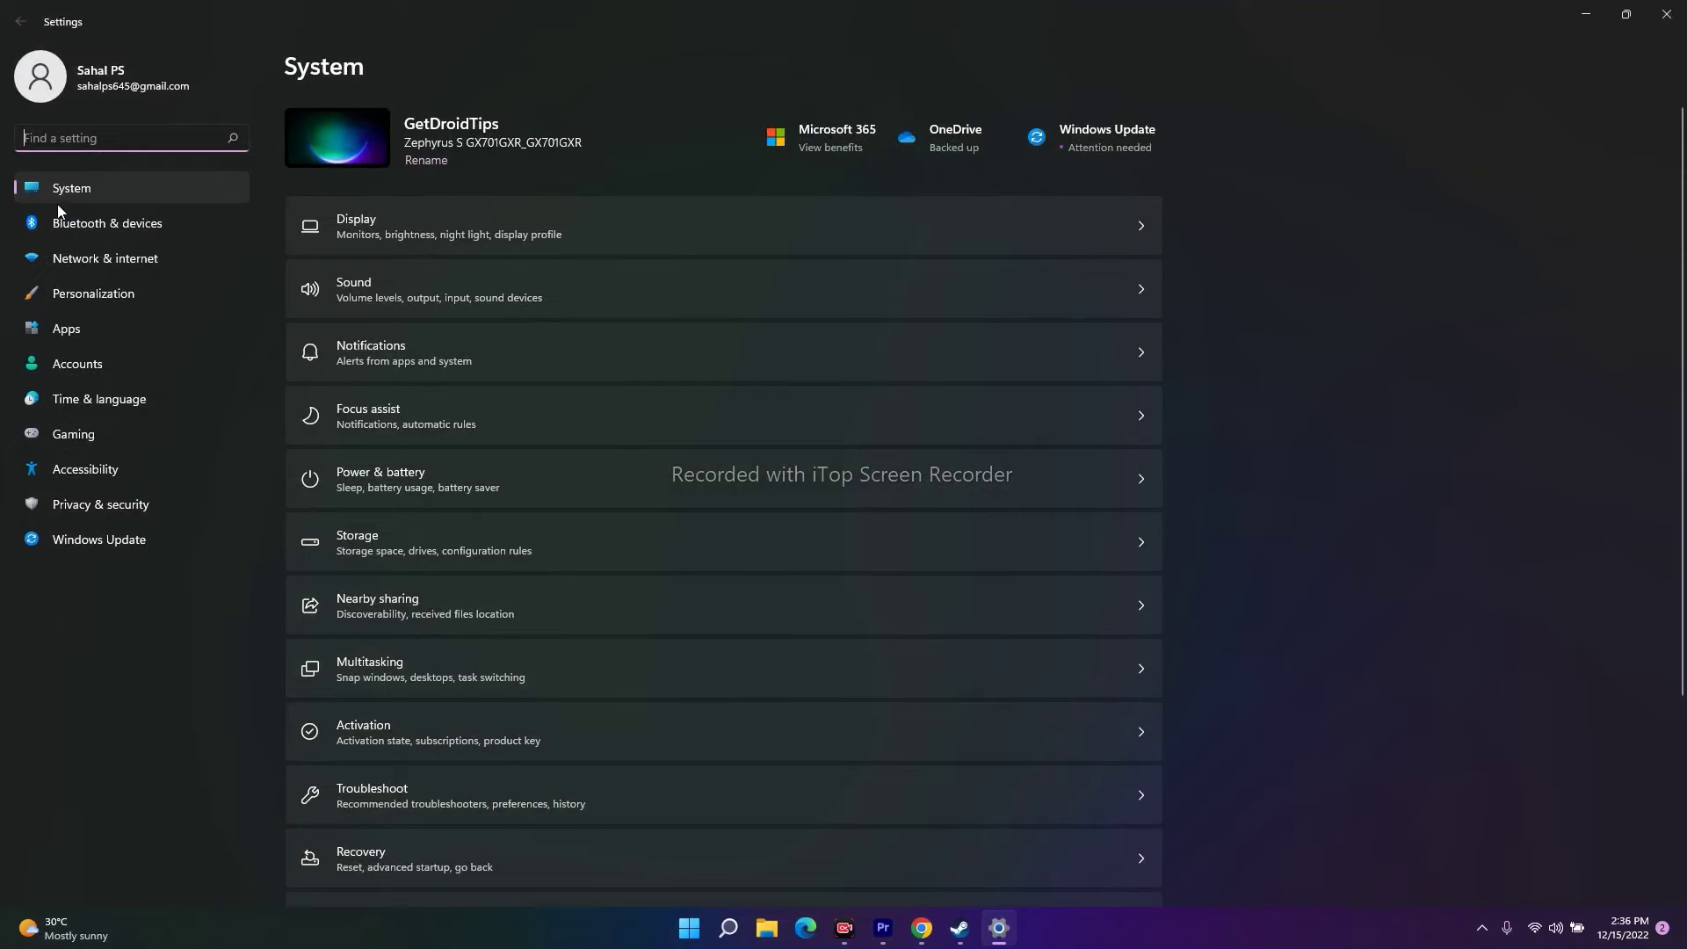
pyautogui.click(77, 187)
pyautogui.scroll(-3, 581, 624)
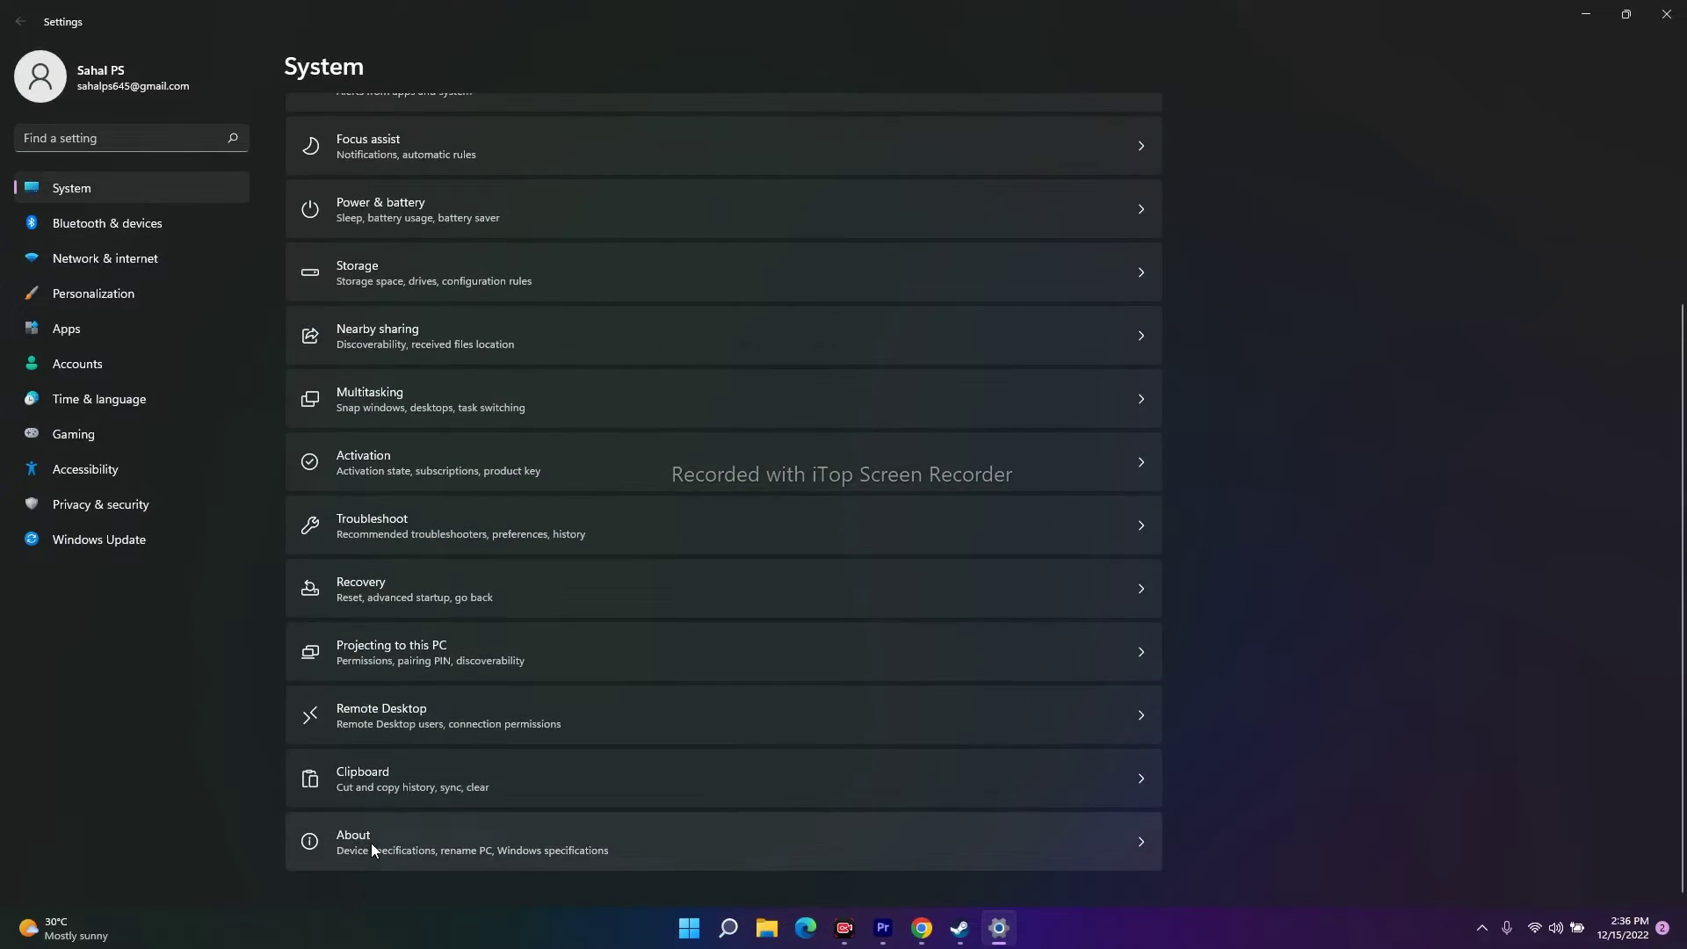
pyautogui.click(415, 837)
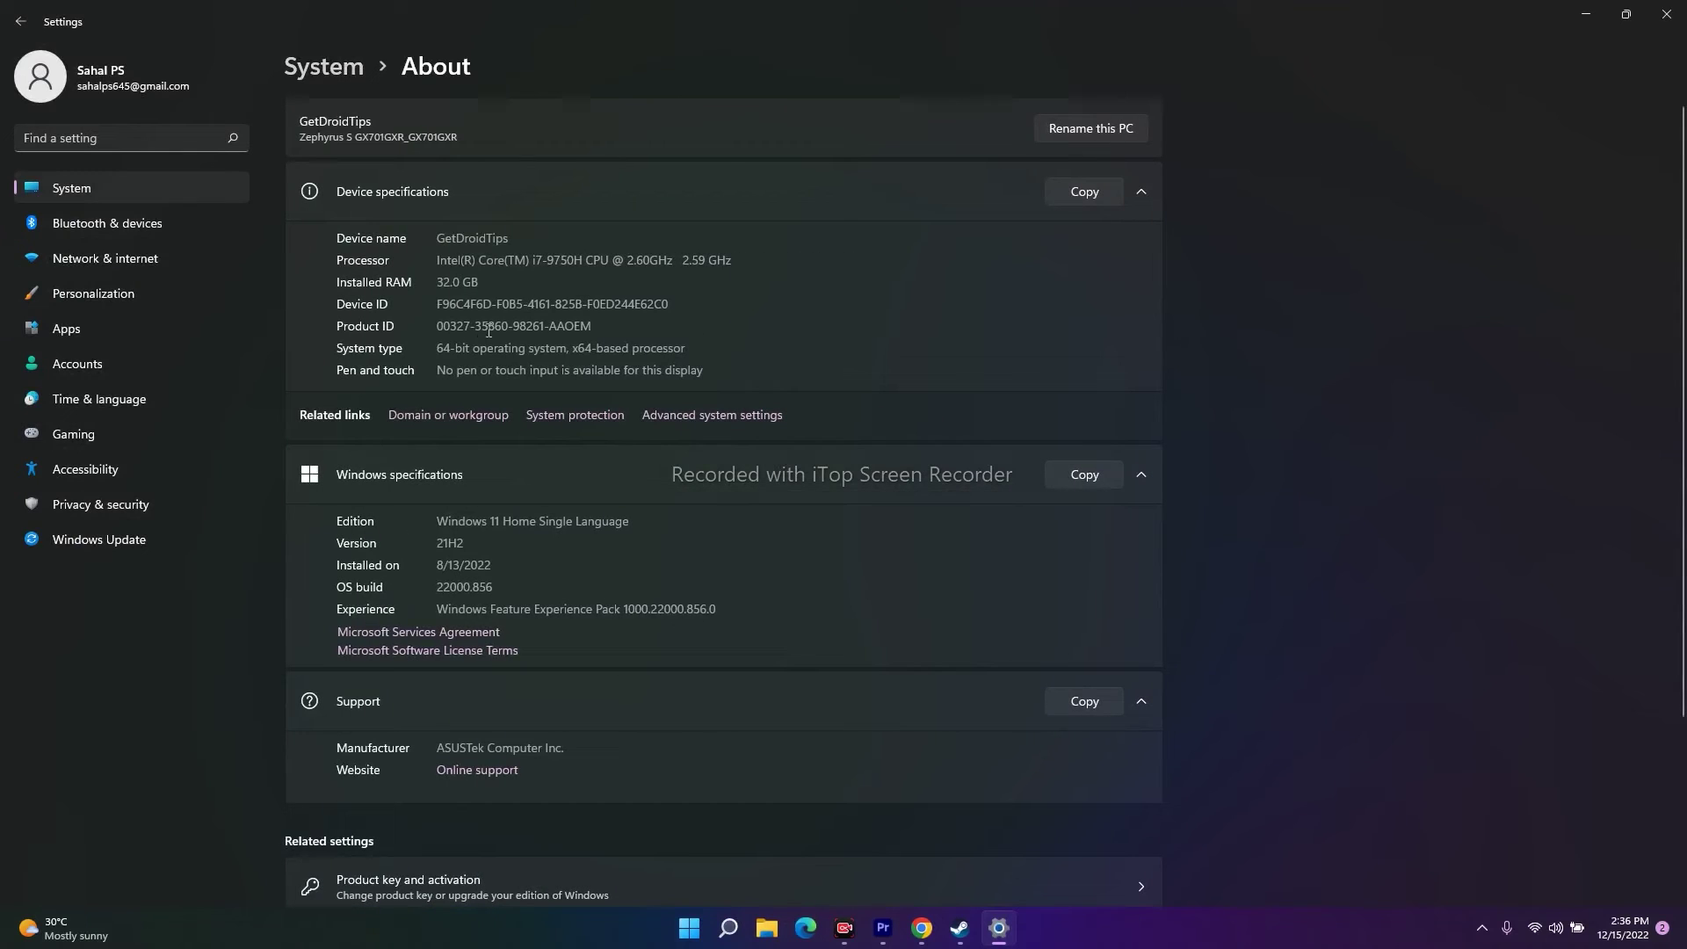
pyautogui.moveTo(443, 348); pyautogui.dragTo(690, 348)
pyautogui.click(785, 369)
pyautogui.click(1665, 14)
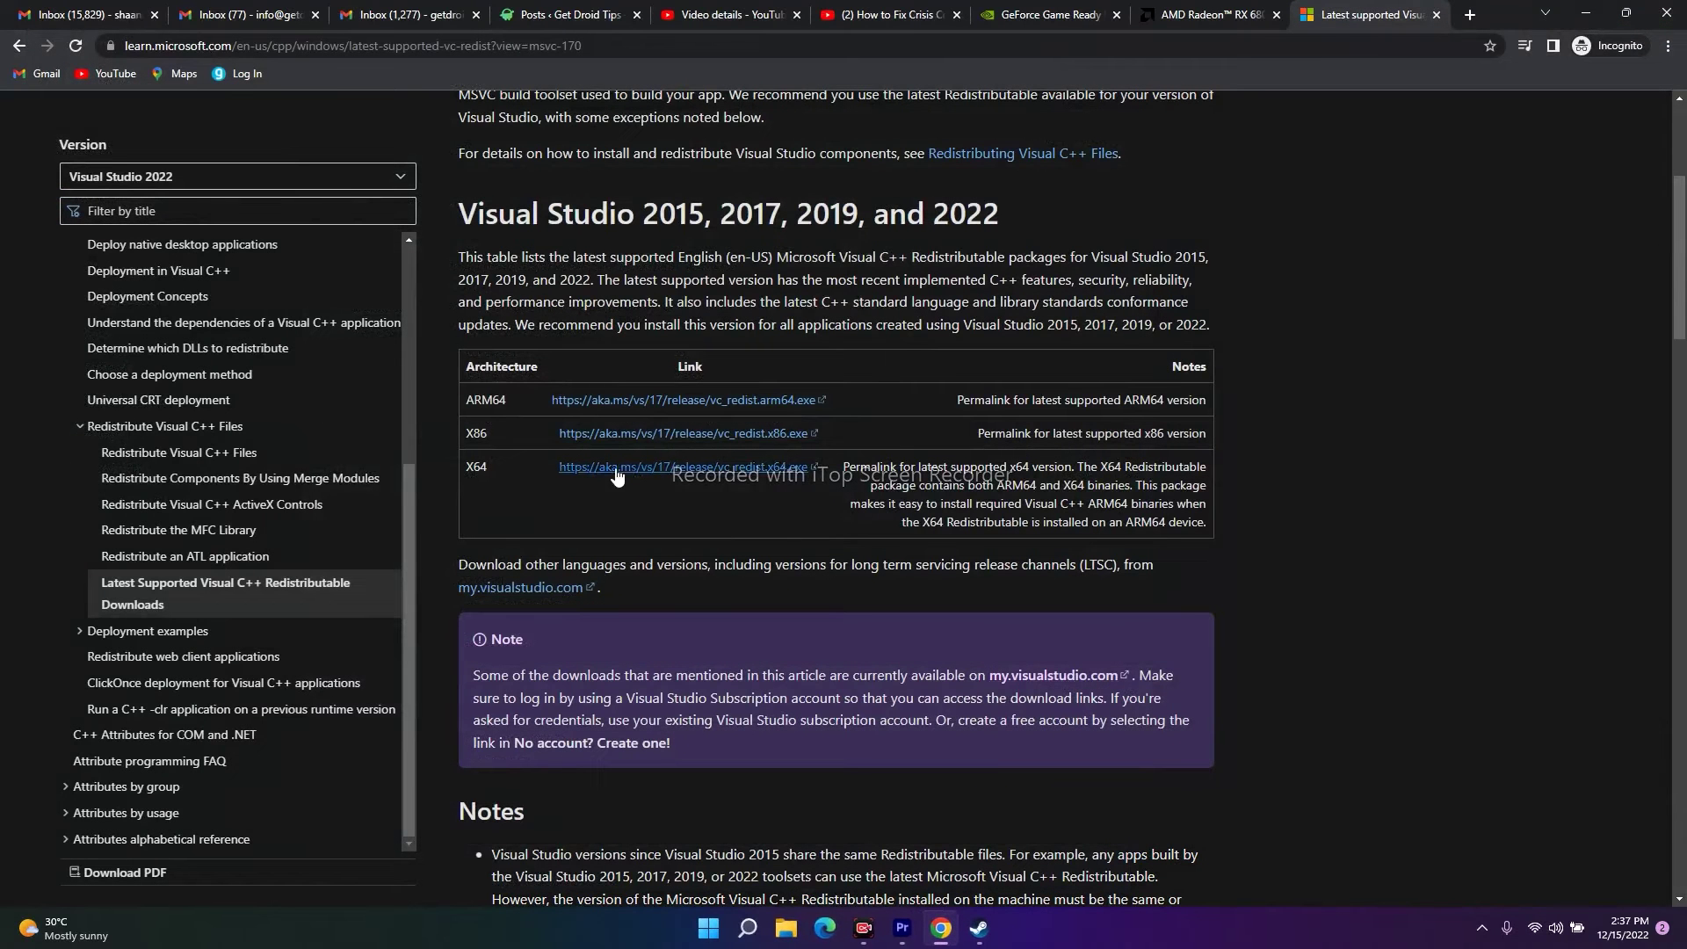
# Step: Review the X86 entry in the Visual C++ Redistributable table and return to the AMD Radeon RX 6800 driver page
pyautogui.moveTo(486, 428)
pyautogui.mouseDown()
pyautogui.moveTo(527, 402)
pyautogui.moveTo(475, 433)
pyautogui.mouseUp()
pyautogui.click(496, 431)
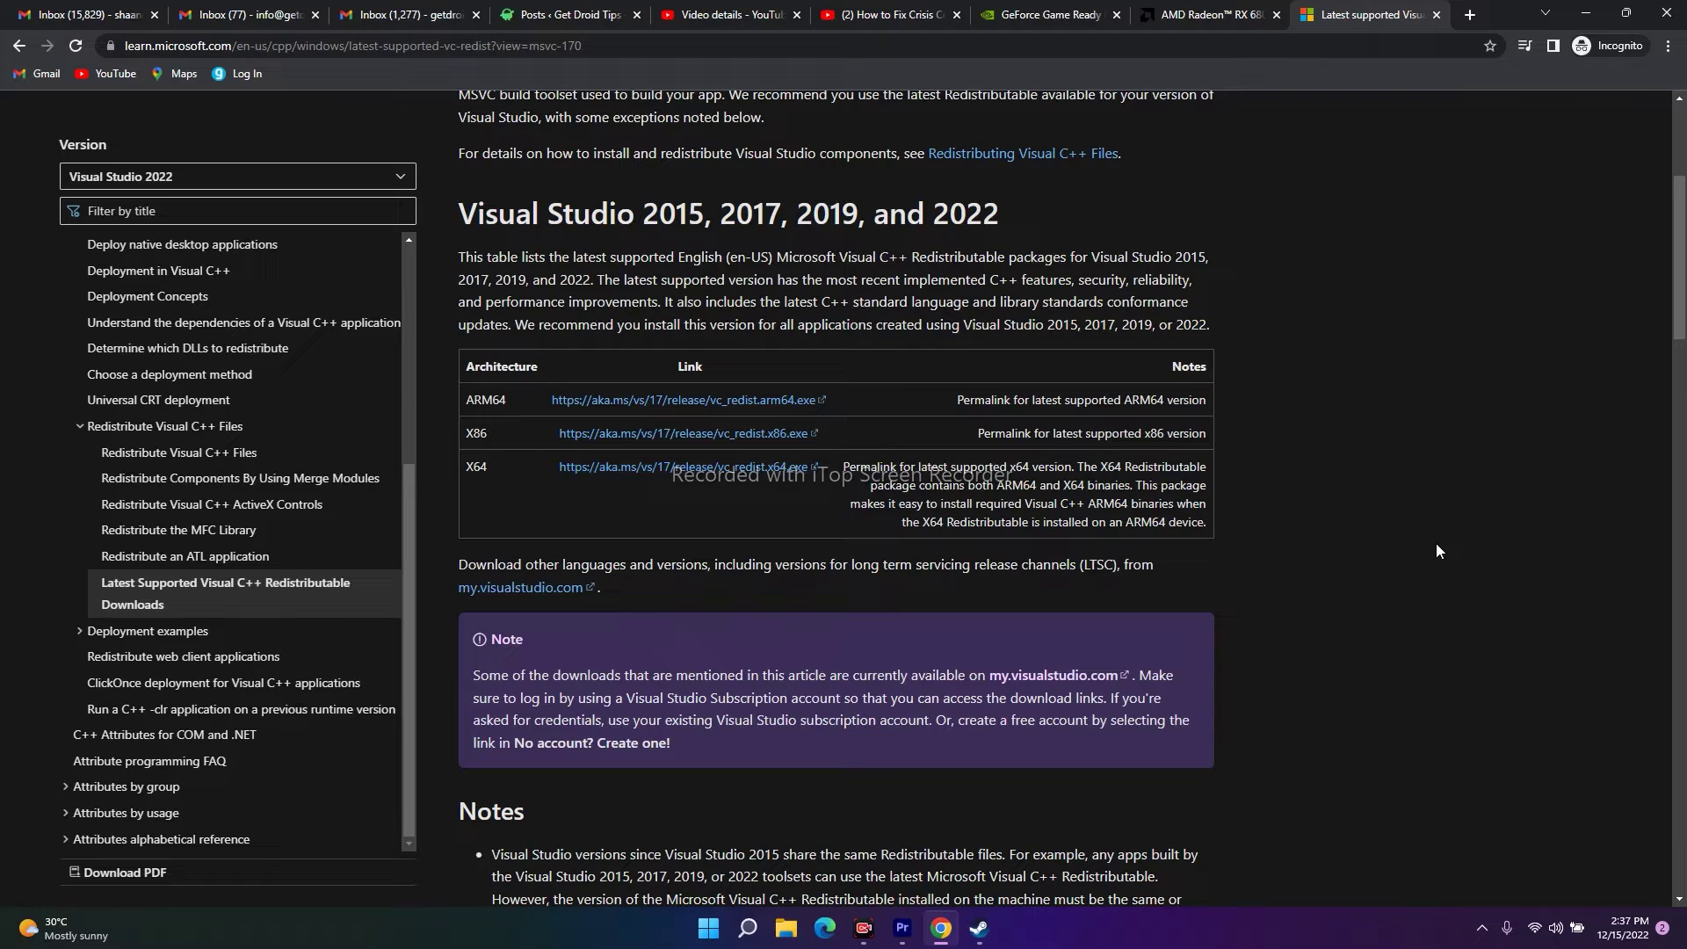
pyautogui.click(291, 10)
pyautogui.click(1238, 12)
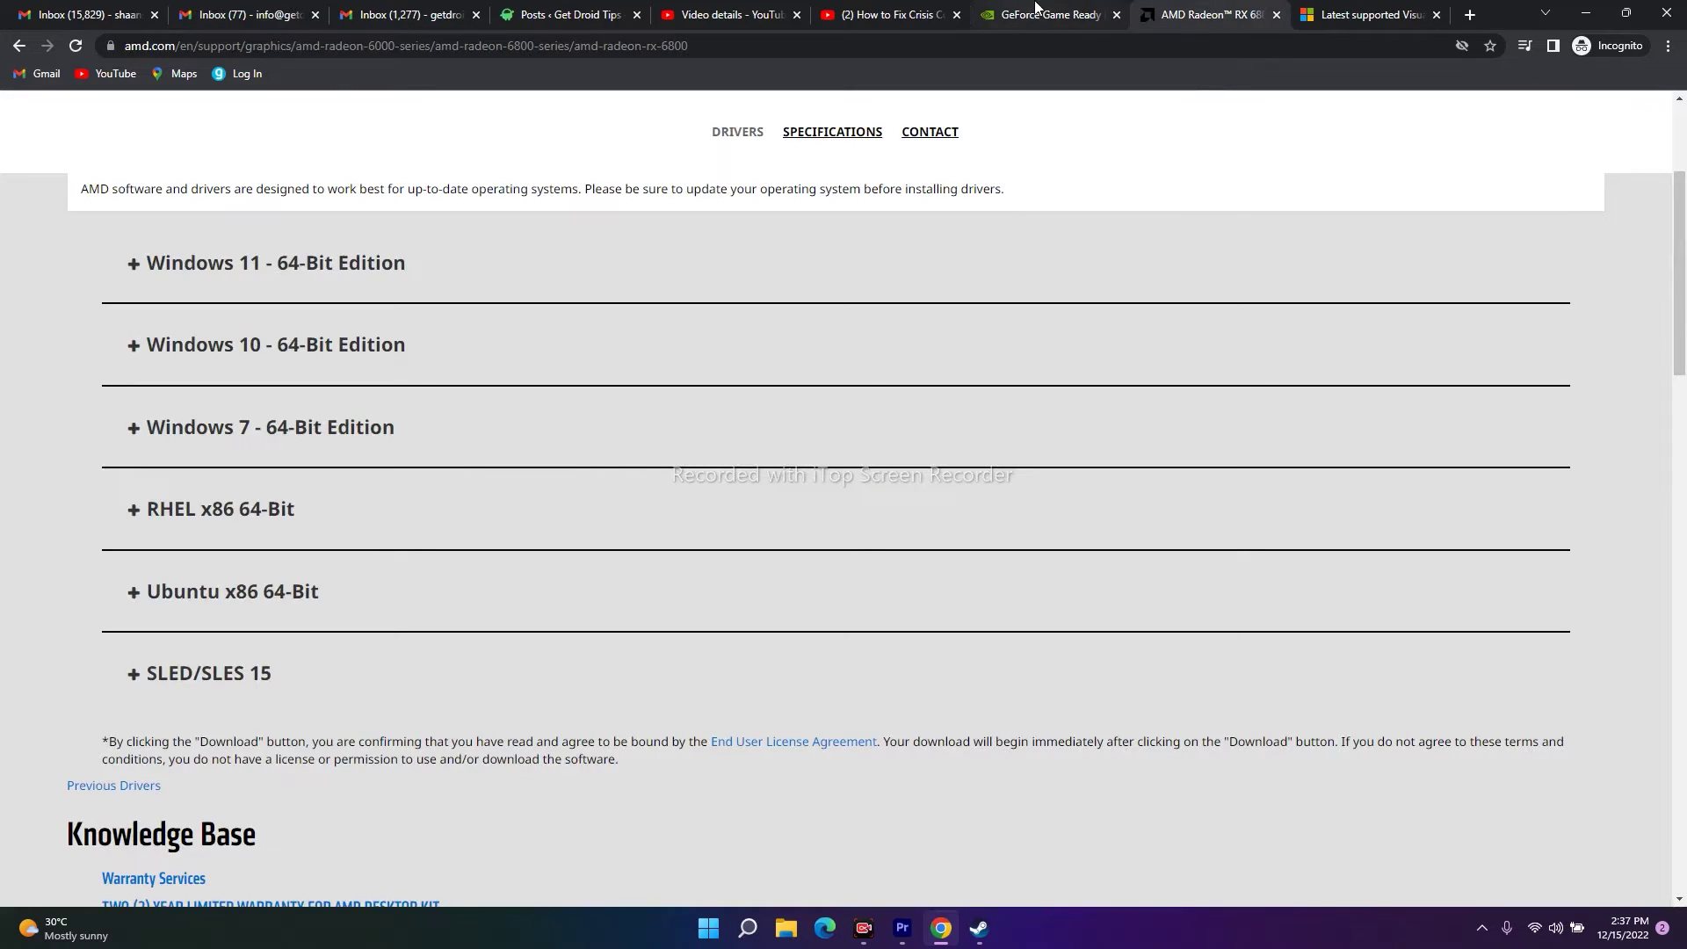
# Step: Minimize the browser, search Windows for "graphics settings", and open the Graphics settings page at its custom app options
pyautogui.click(1585, 13)
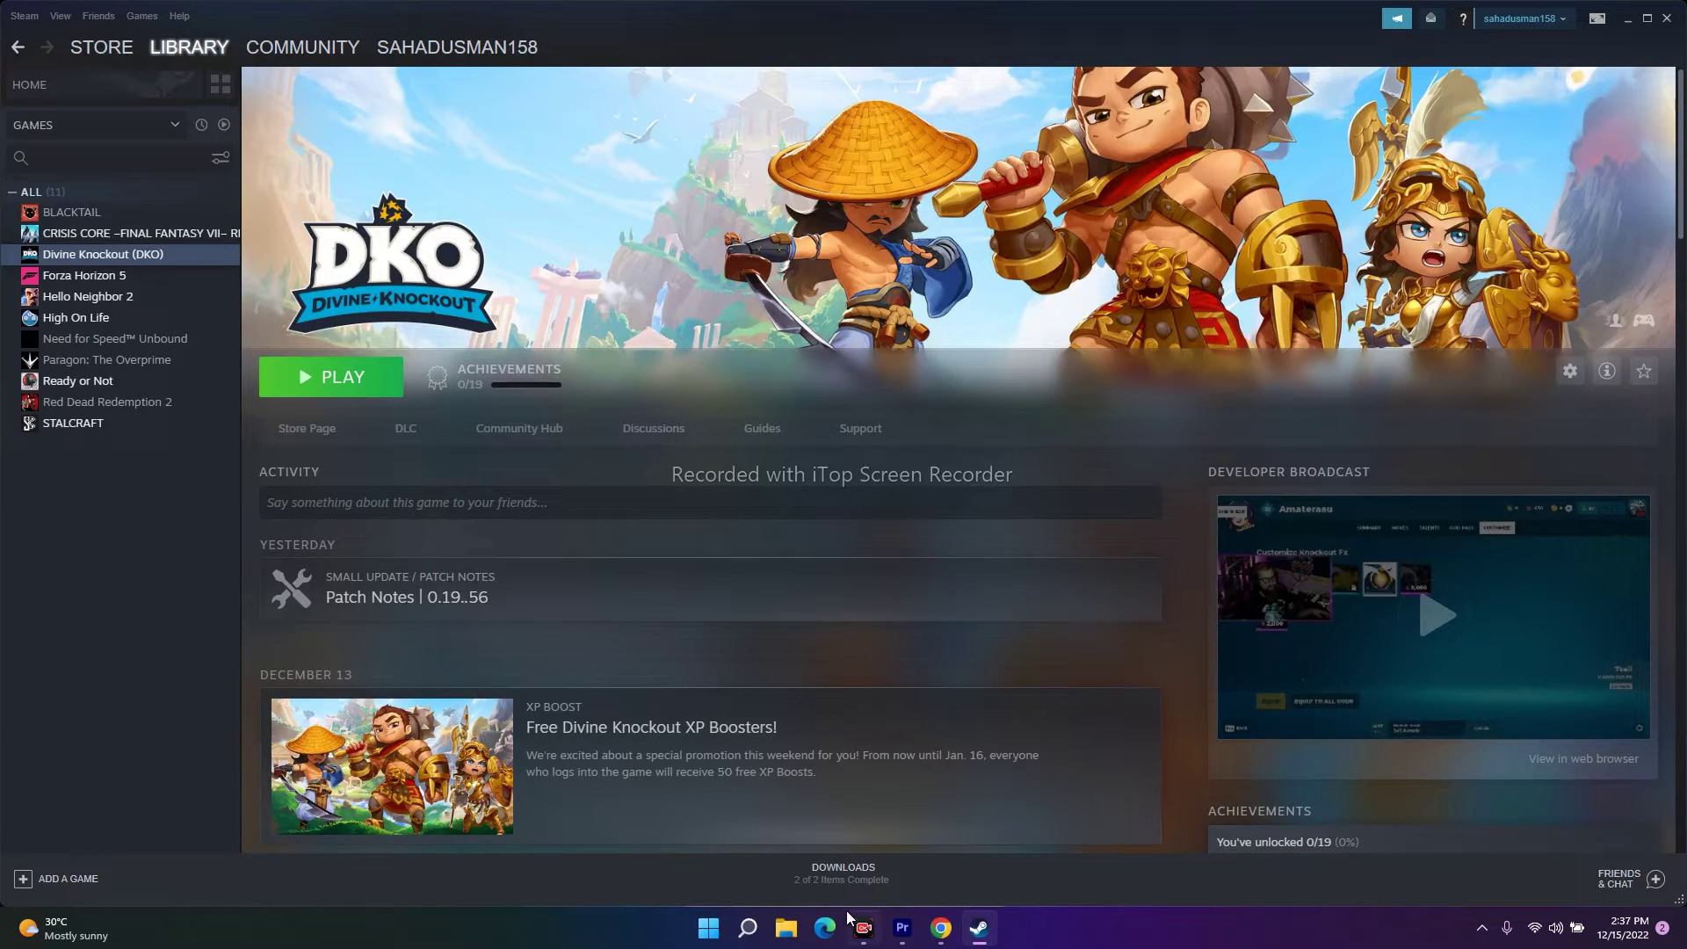
pyautogui.click(748, 928)
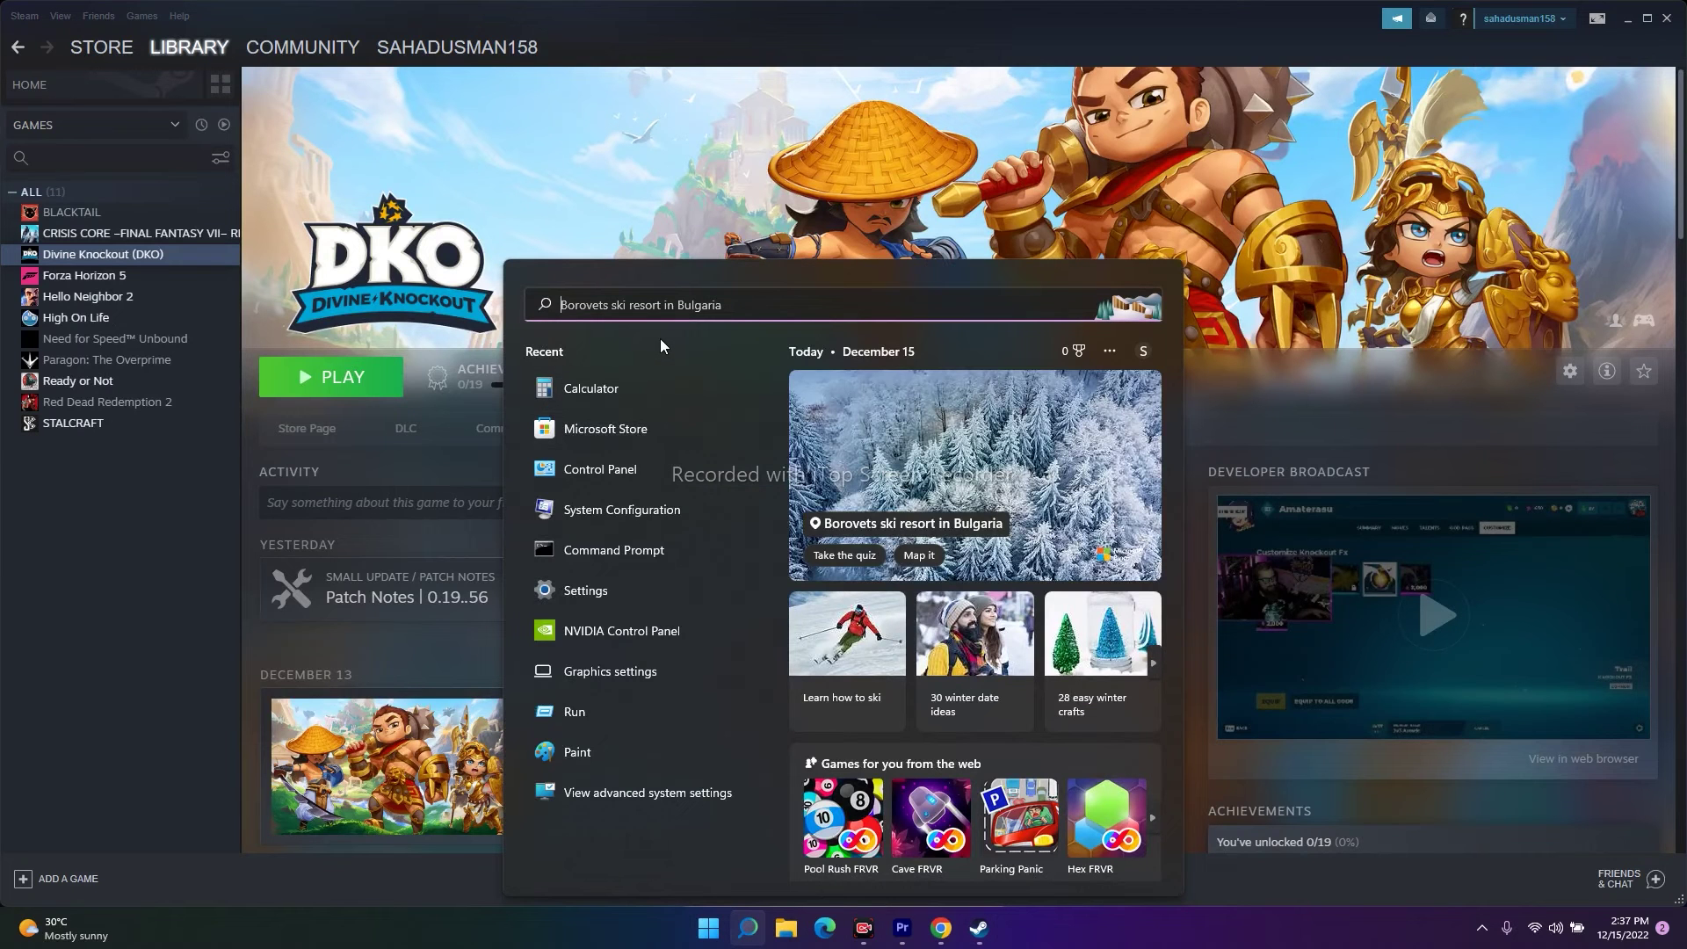
pyautogui.write('graphics settings')
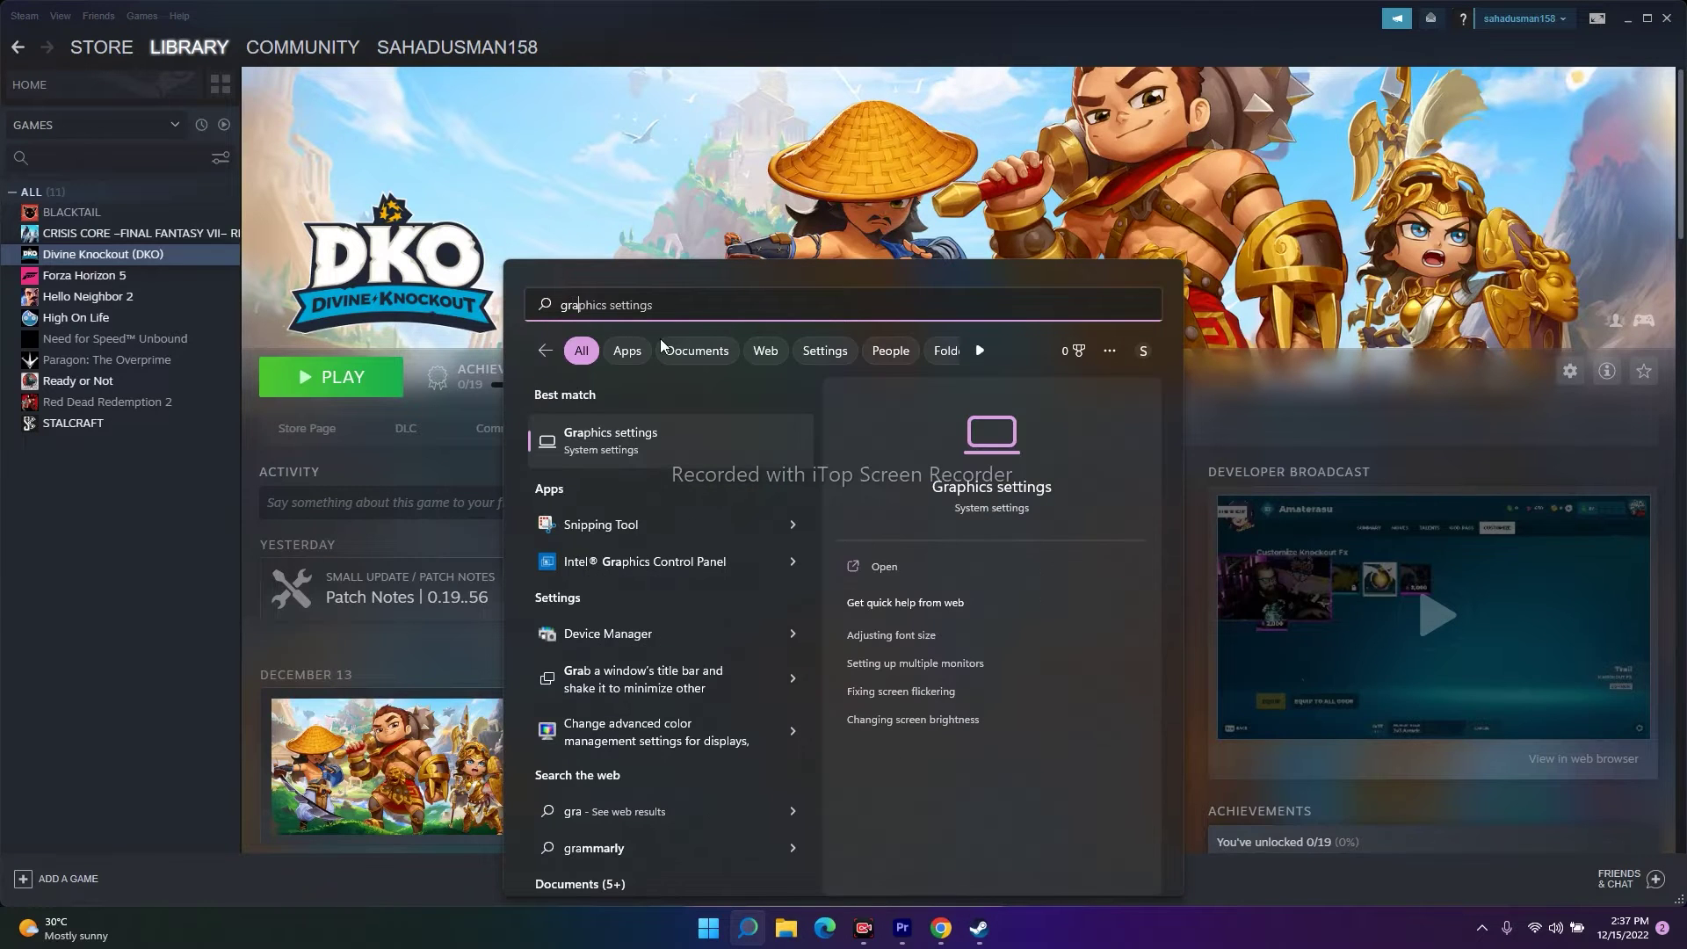
pyautogui.click(710, 434)
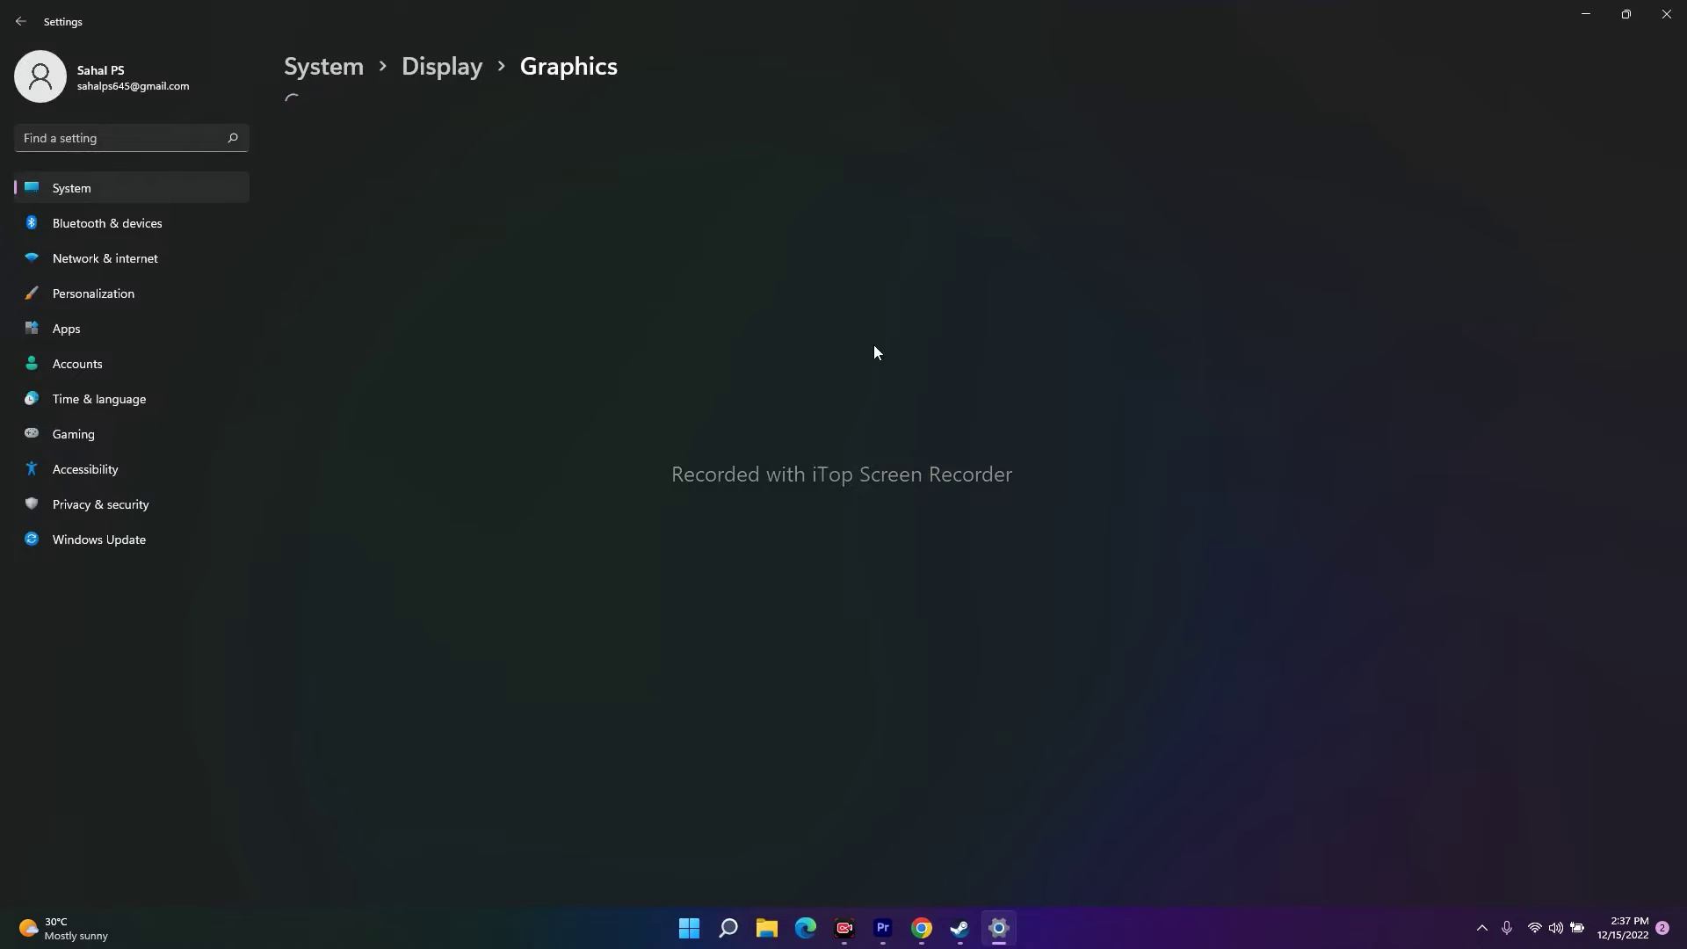
pyautogui.scroll(-3, 766, 308)
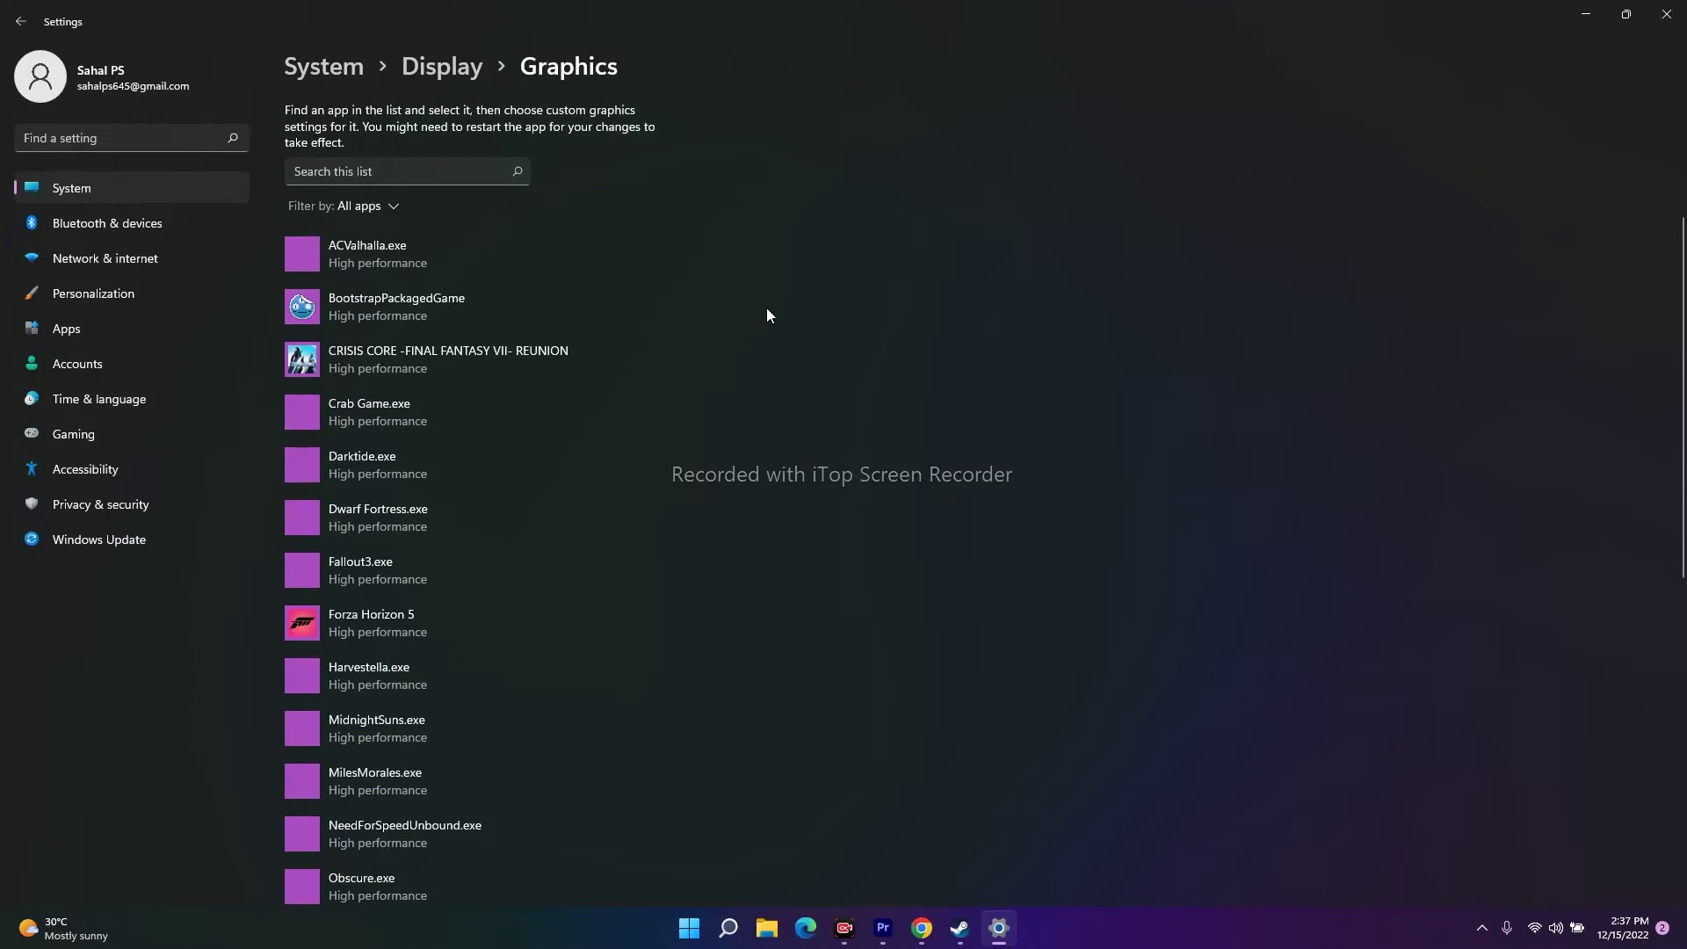
pyautogui.scroll(1, 766, 308)
pyautogui.scroll(-7, 817, 369)
pyautogui.scroll(8, 850, 425)
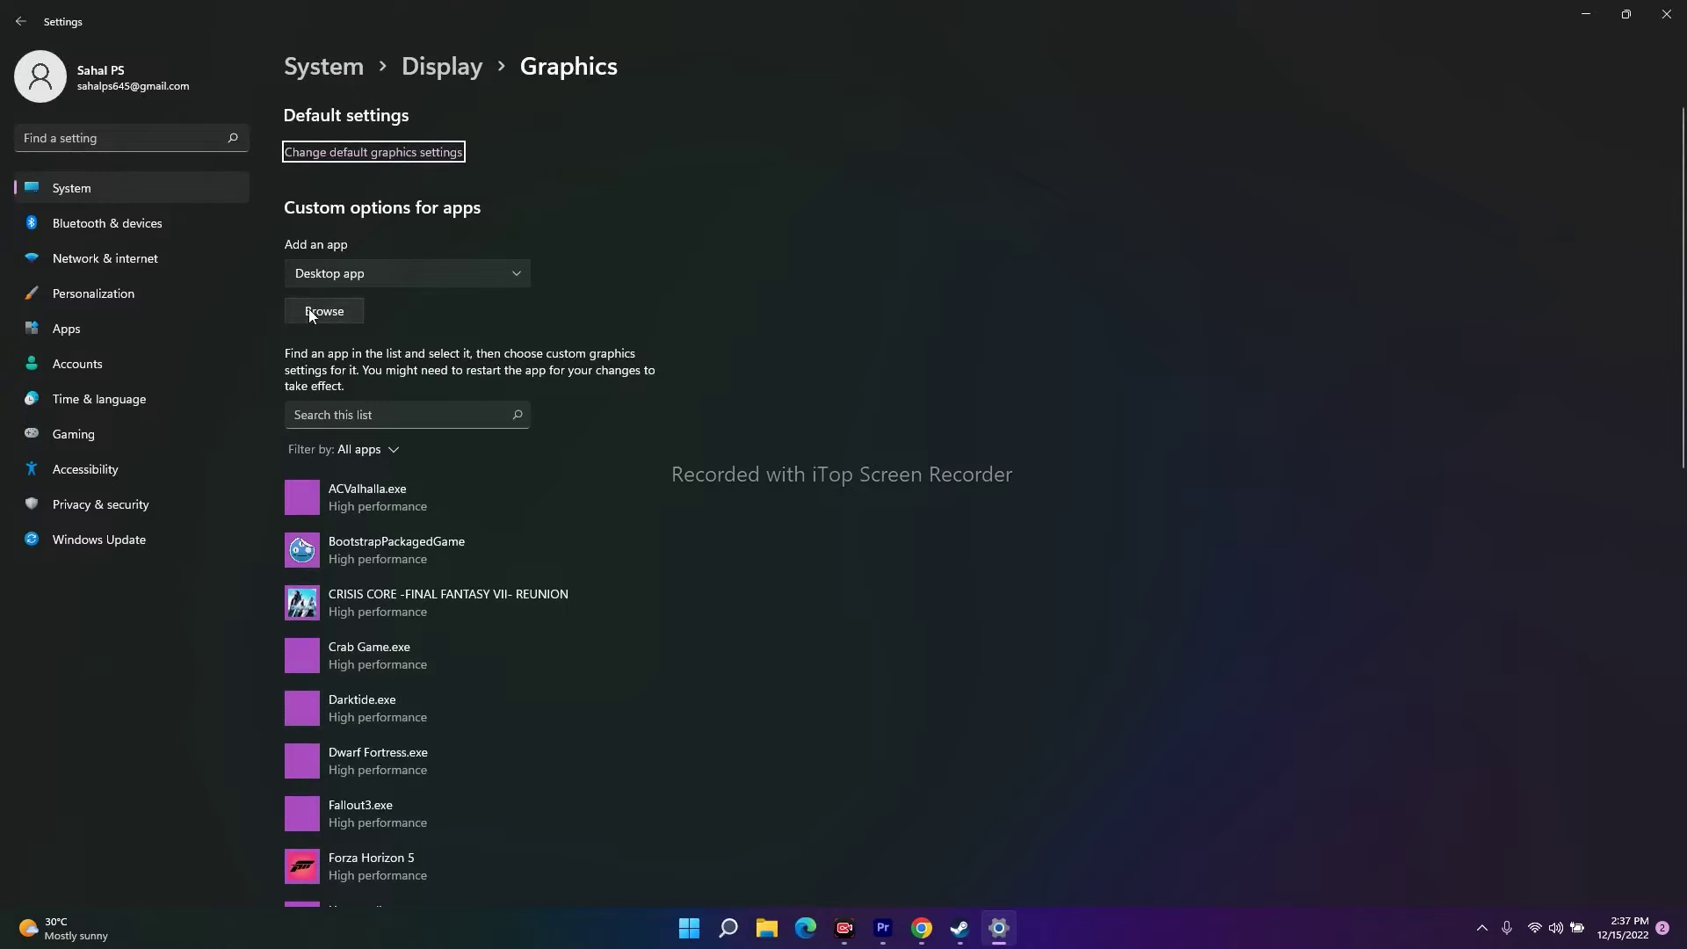
# Step: Browse for a desktop app to add and go to the Steam folder in Program Files (x86) on the C: drive
pyautogui.click(321, 309)
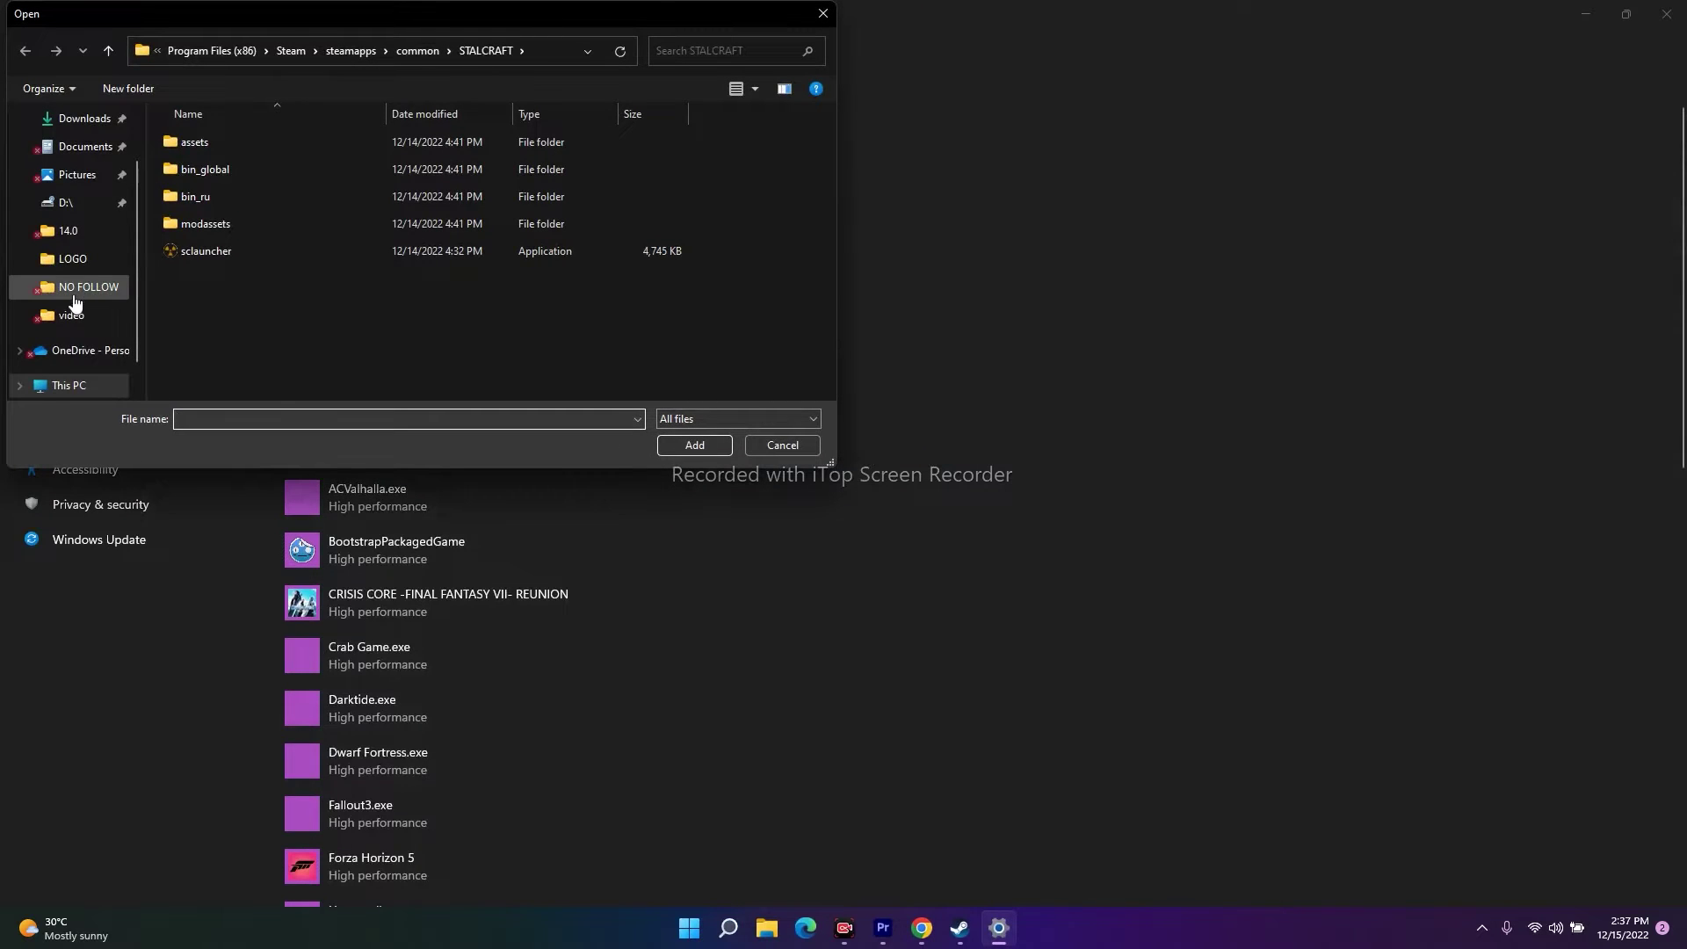
pyautogui.scroll(-1, 74, 308)
pyautogui.click(70, 331)
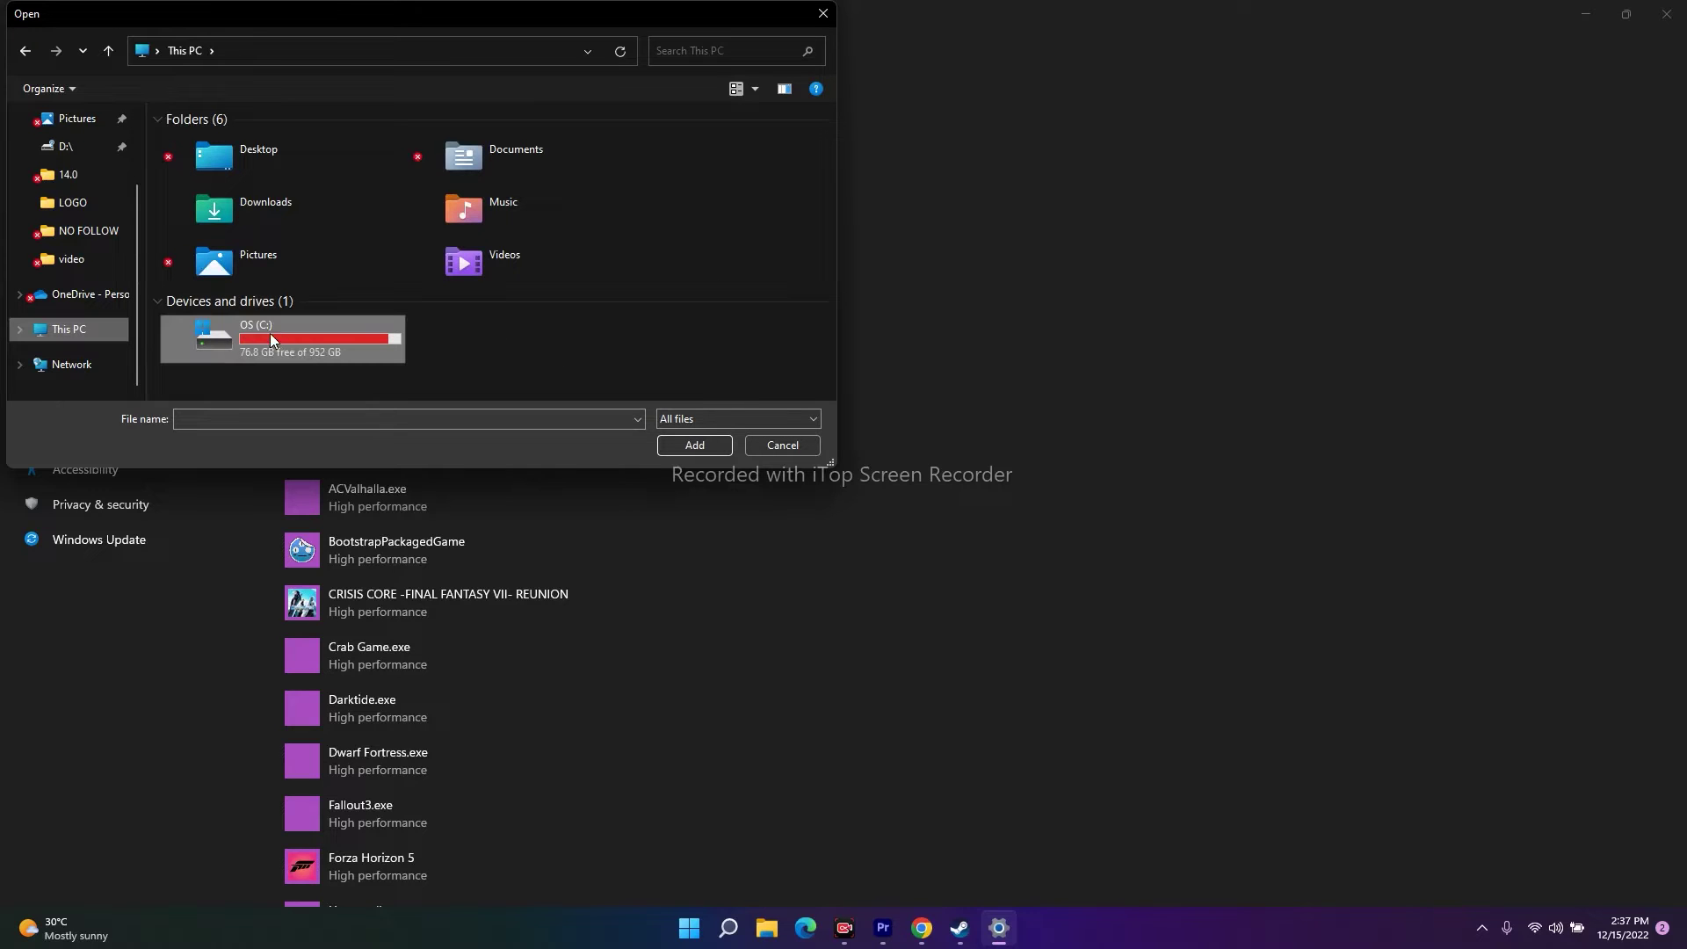
pyautogui.doubleClick(310, 340)
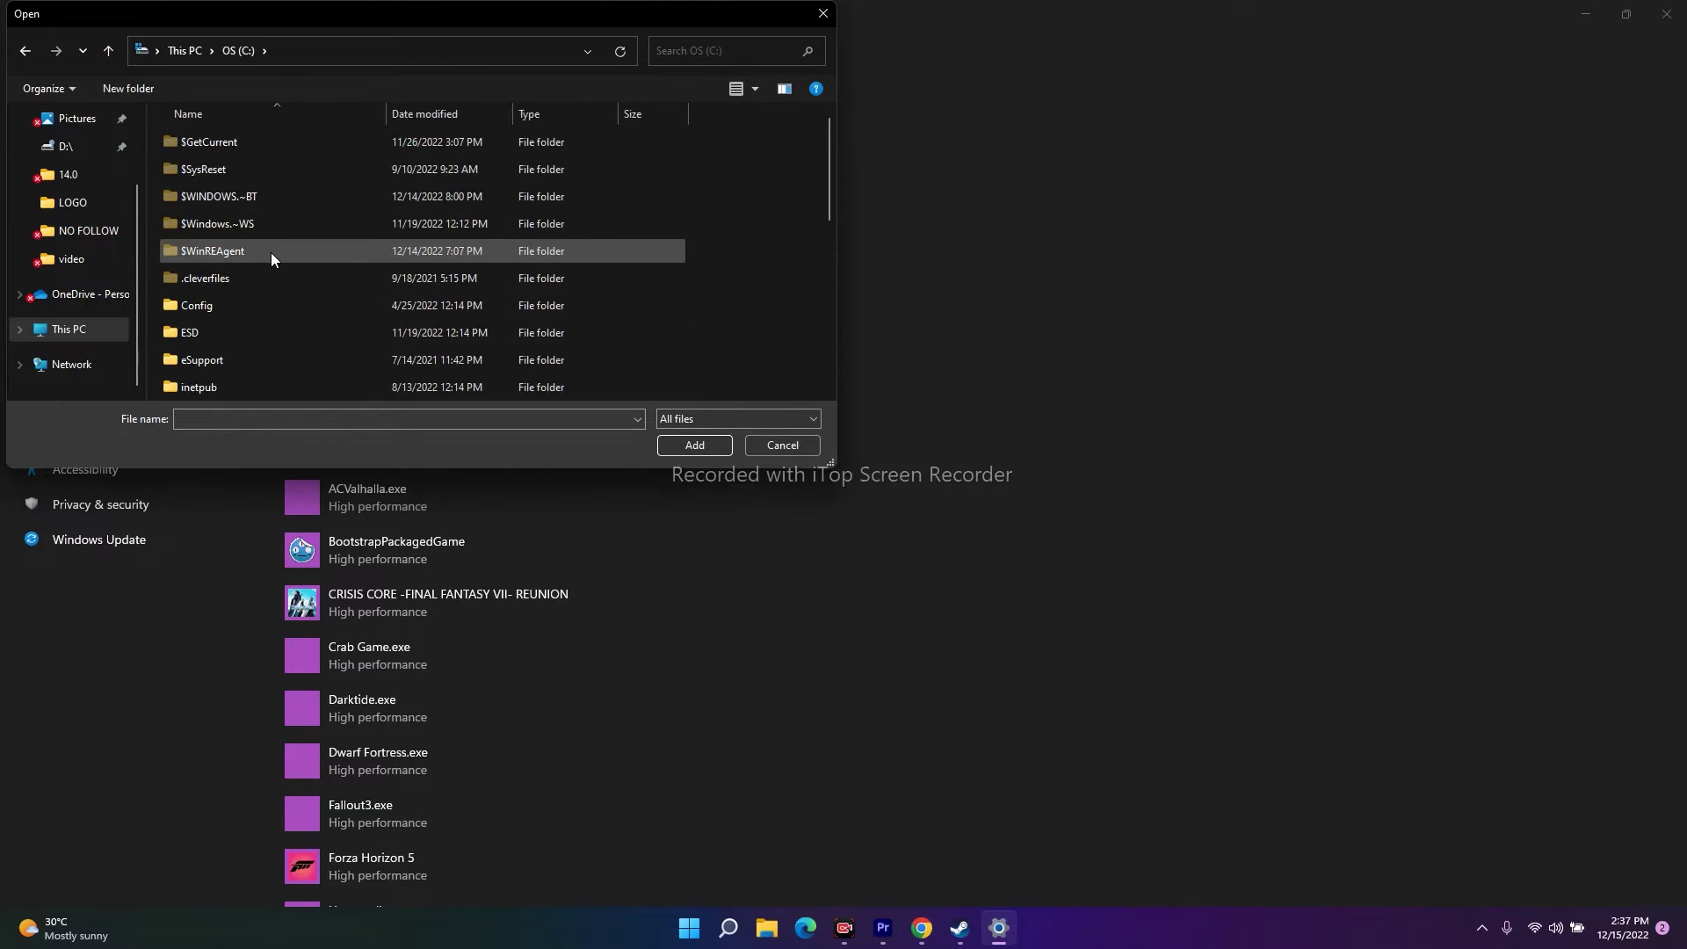
pyautogui.scroll(-1, 270, 251)
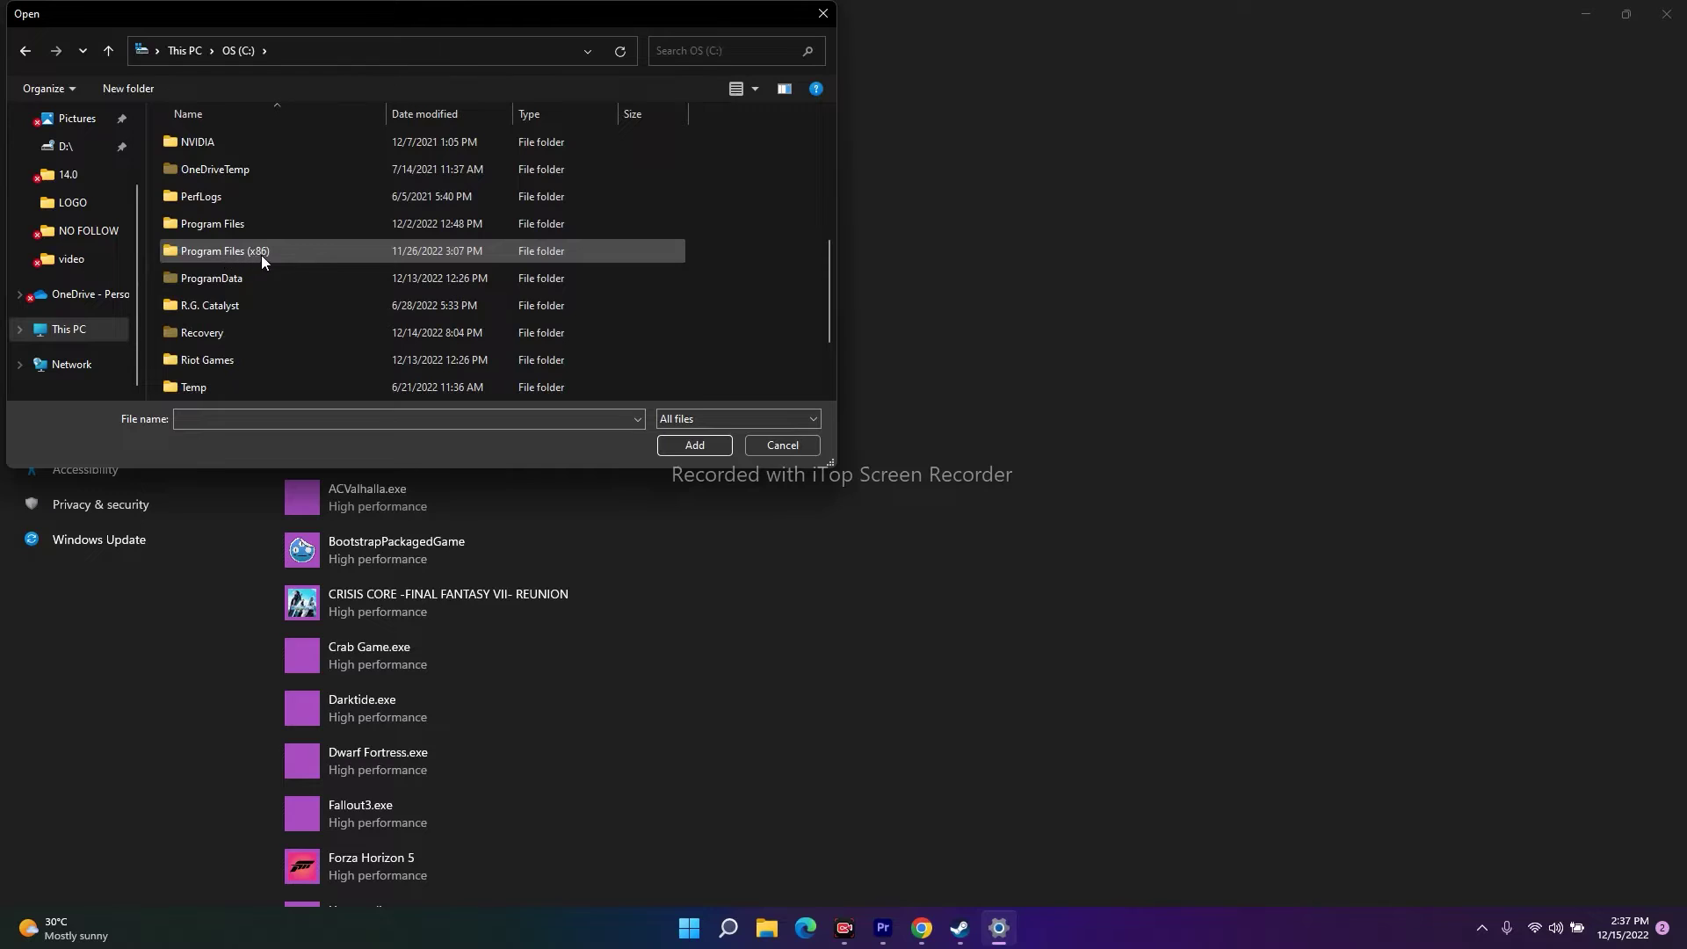
pyautogui.doubleClick(272, 255)
pyautogui.scroll(-3, 292, 223)
pyautogui.scroll(-10, 292, 223)
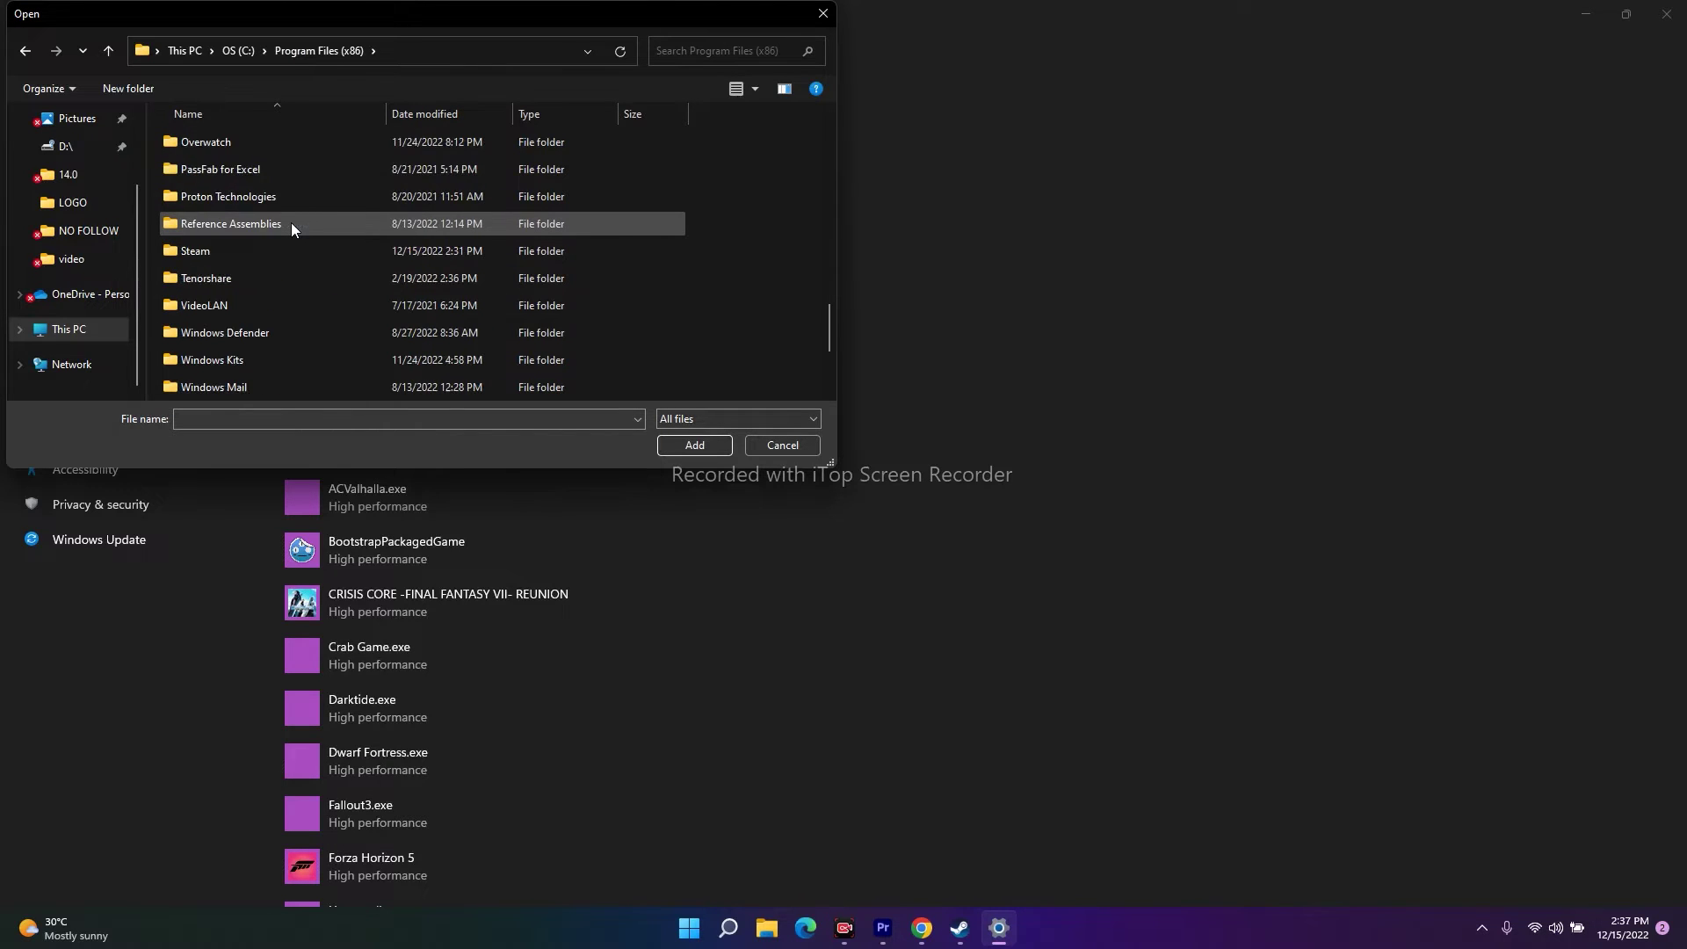
pyautogui.doubleClick(242, 249)
# Step: Add DivineKnockoutEAC from steamapps\common\Divine Knockout to the custom graphics app list
pyautogui.scroll(-3, 309, 258)
pyautogui.scroll(-1, 309, 258)
pyautogui.doubleClick(261, 197)
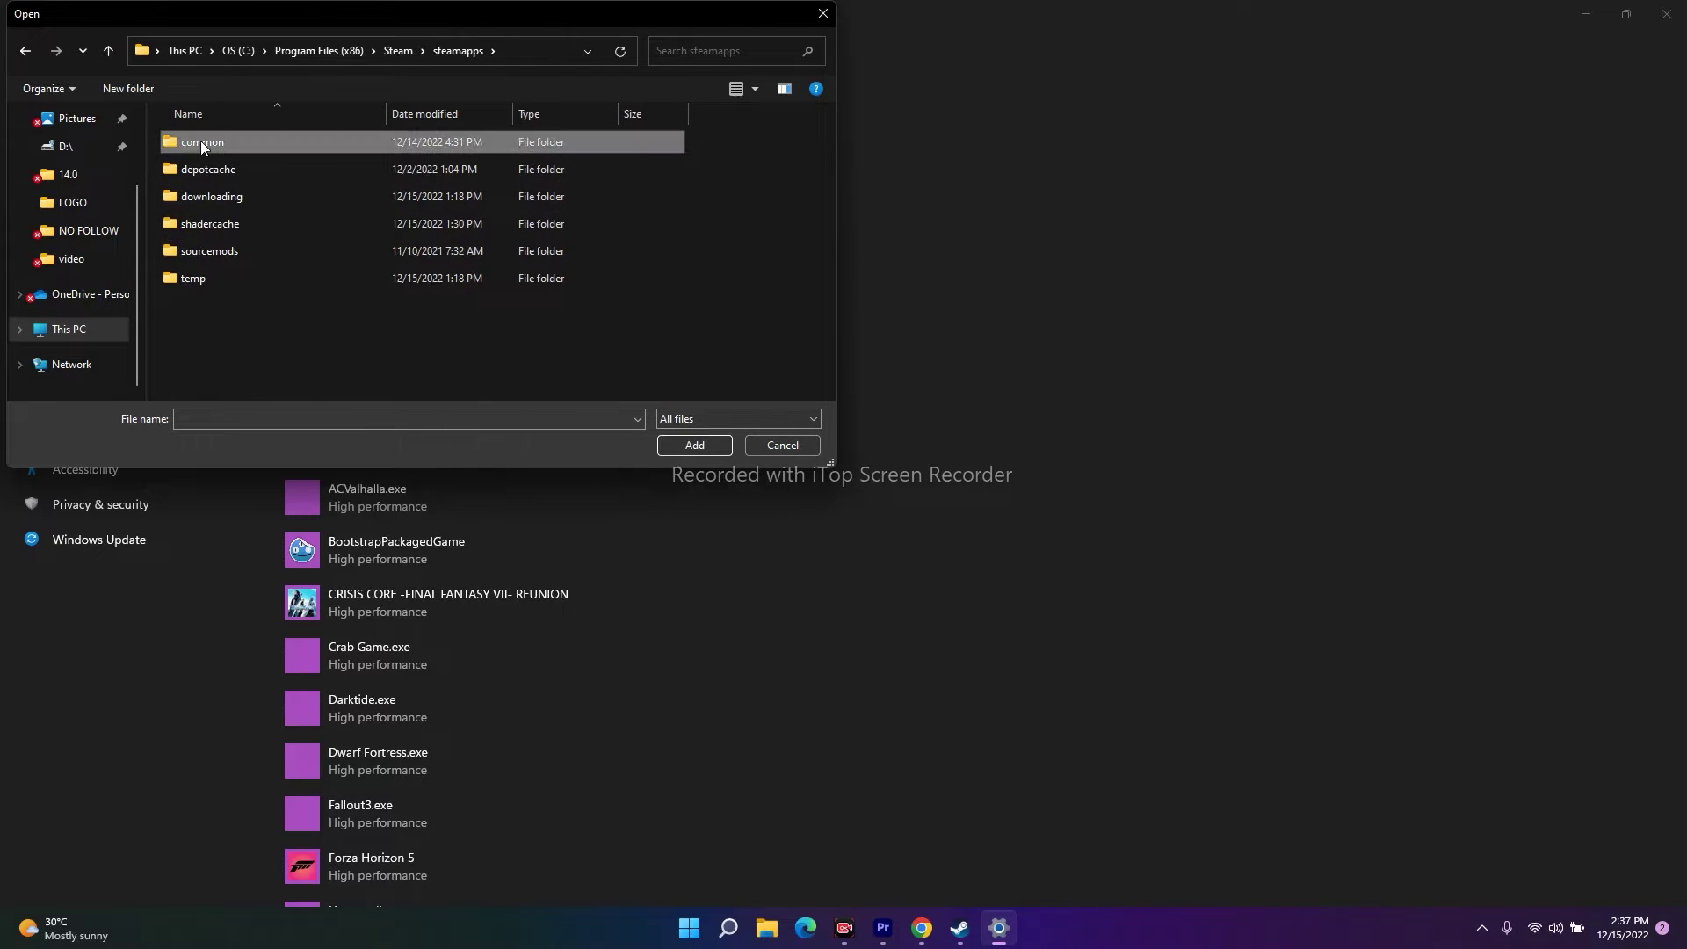
pyautogui.doubleClick(201, 143)
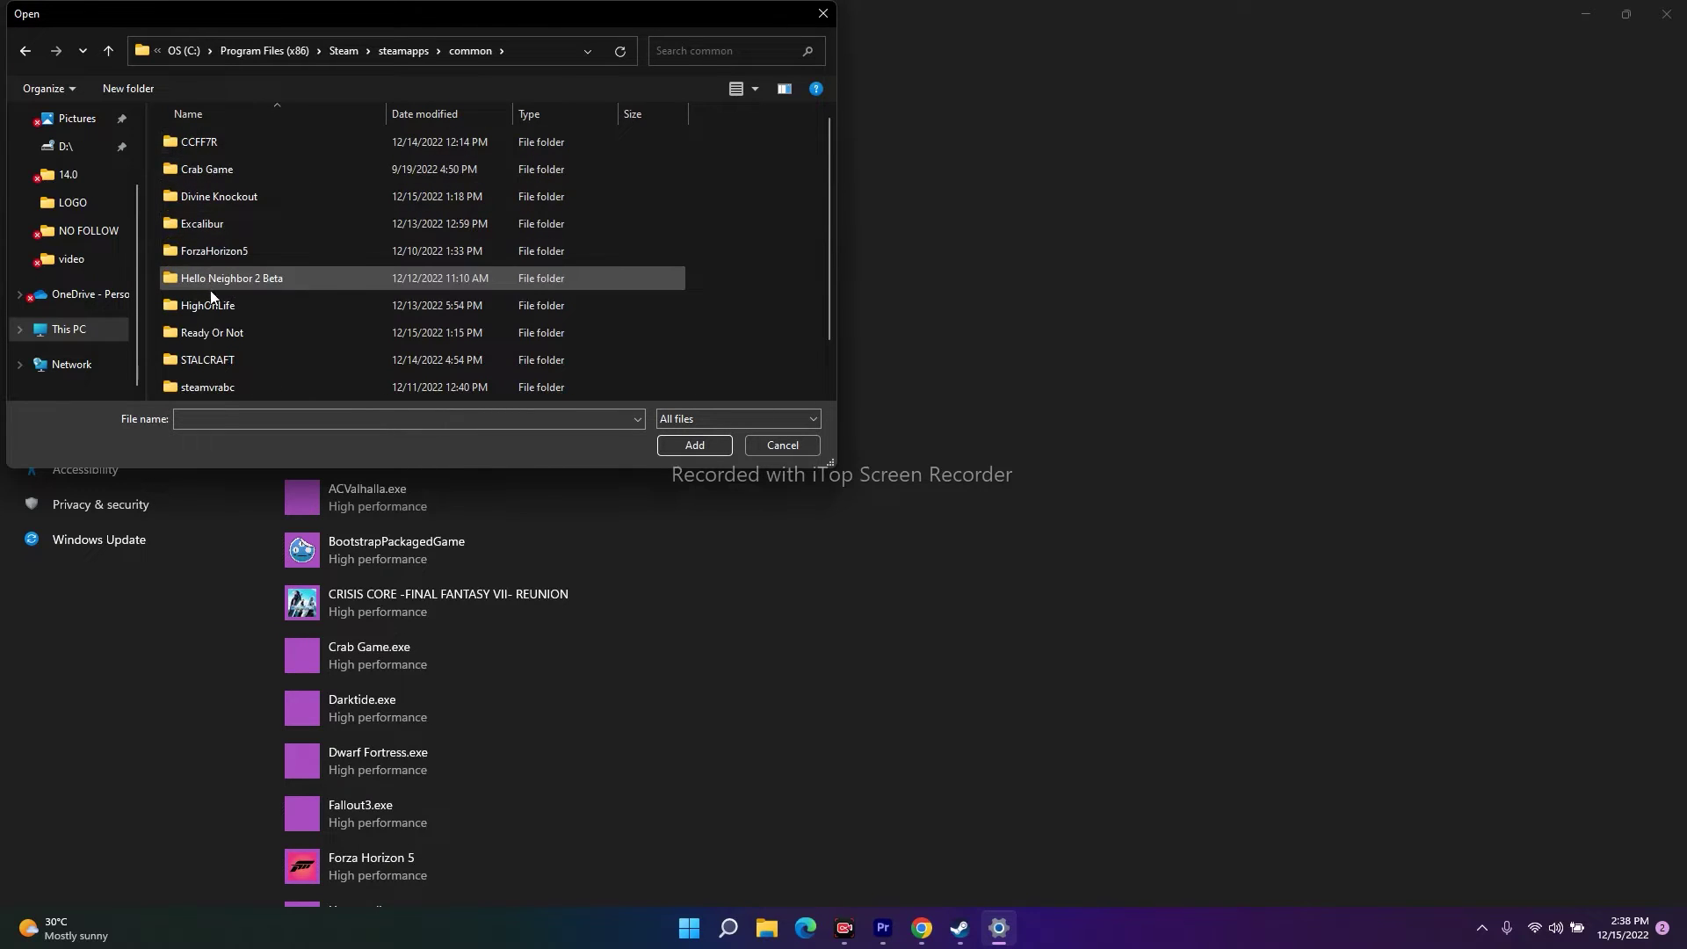
pyautogui.doubleClick(234, 198)
pyautogui.click(268, 252)
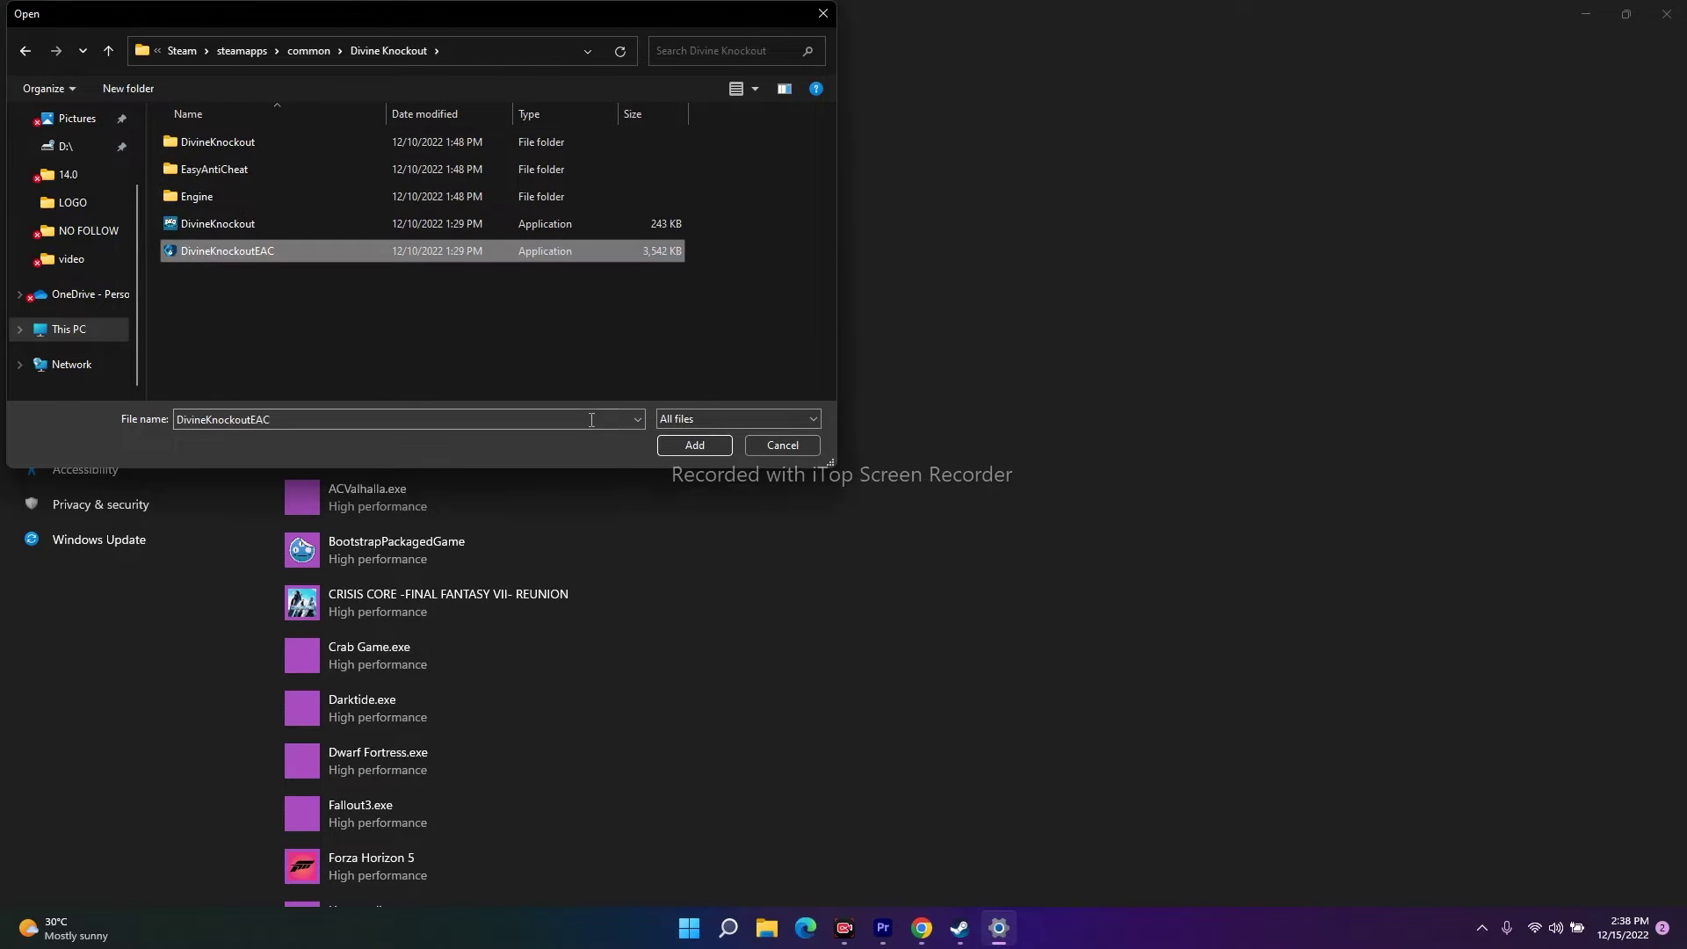
pyautogui.click(694, 445)
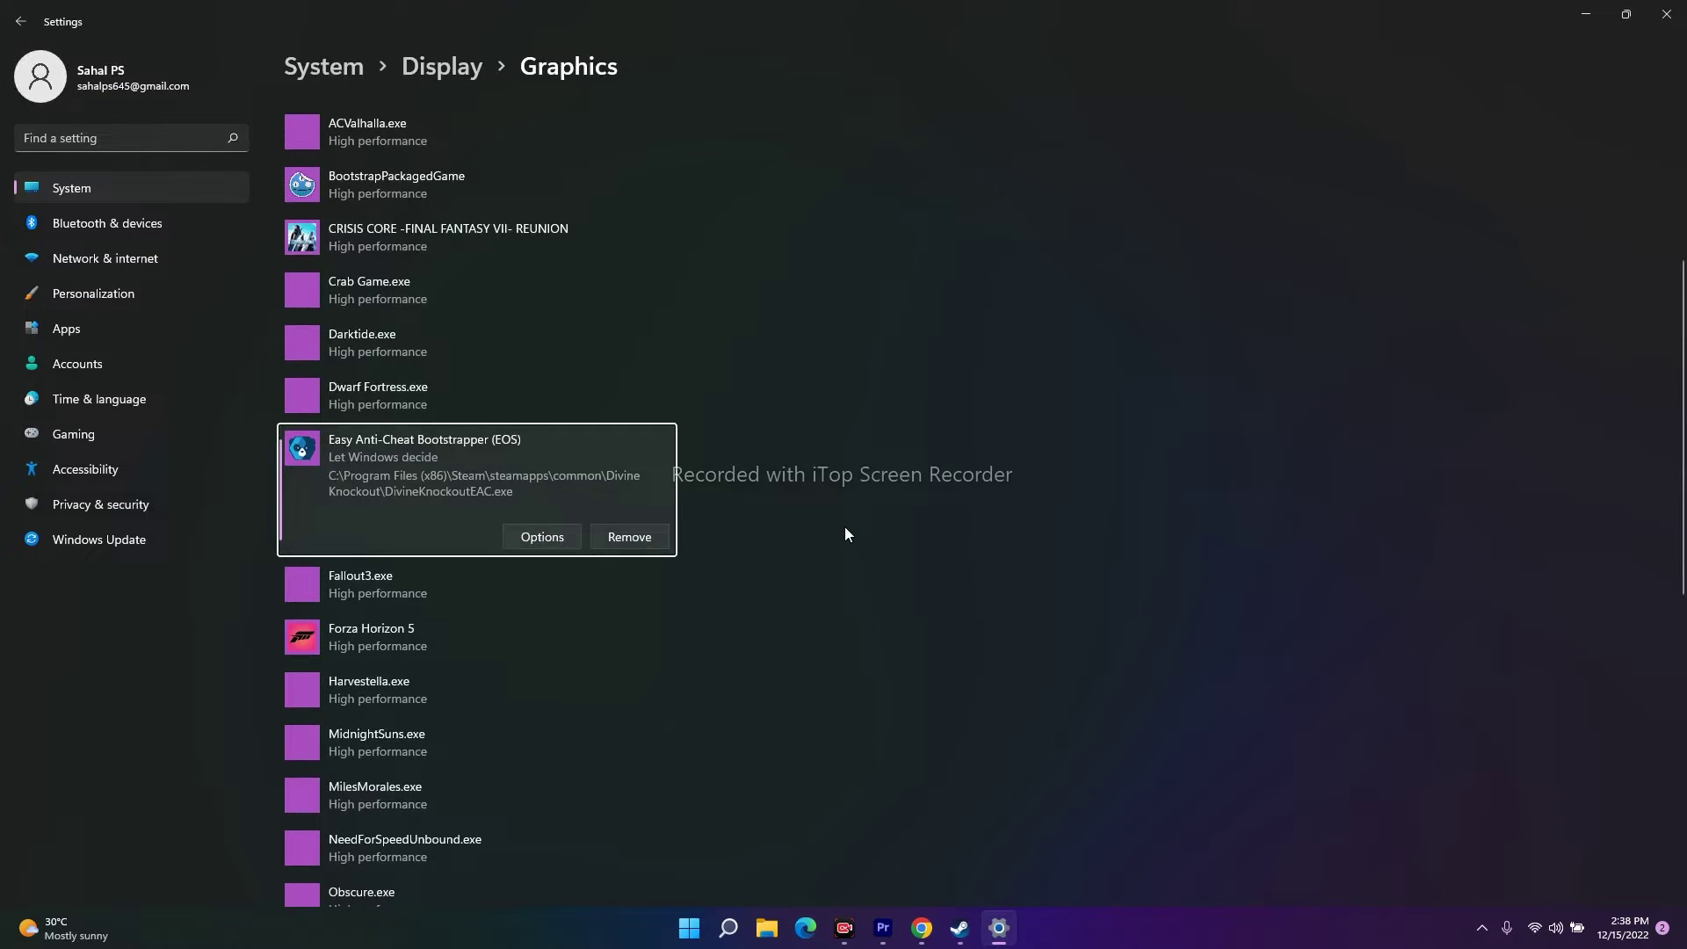
# Step: Set the graphics preference of the Divine Knockout Easy Anti-Cheat Bootstrapper to High performance, save it, and close Settings
pyautogui.click(532, 536)
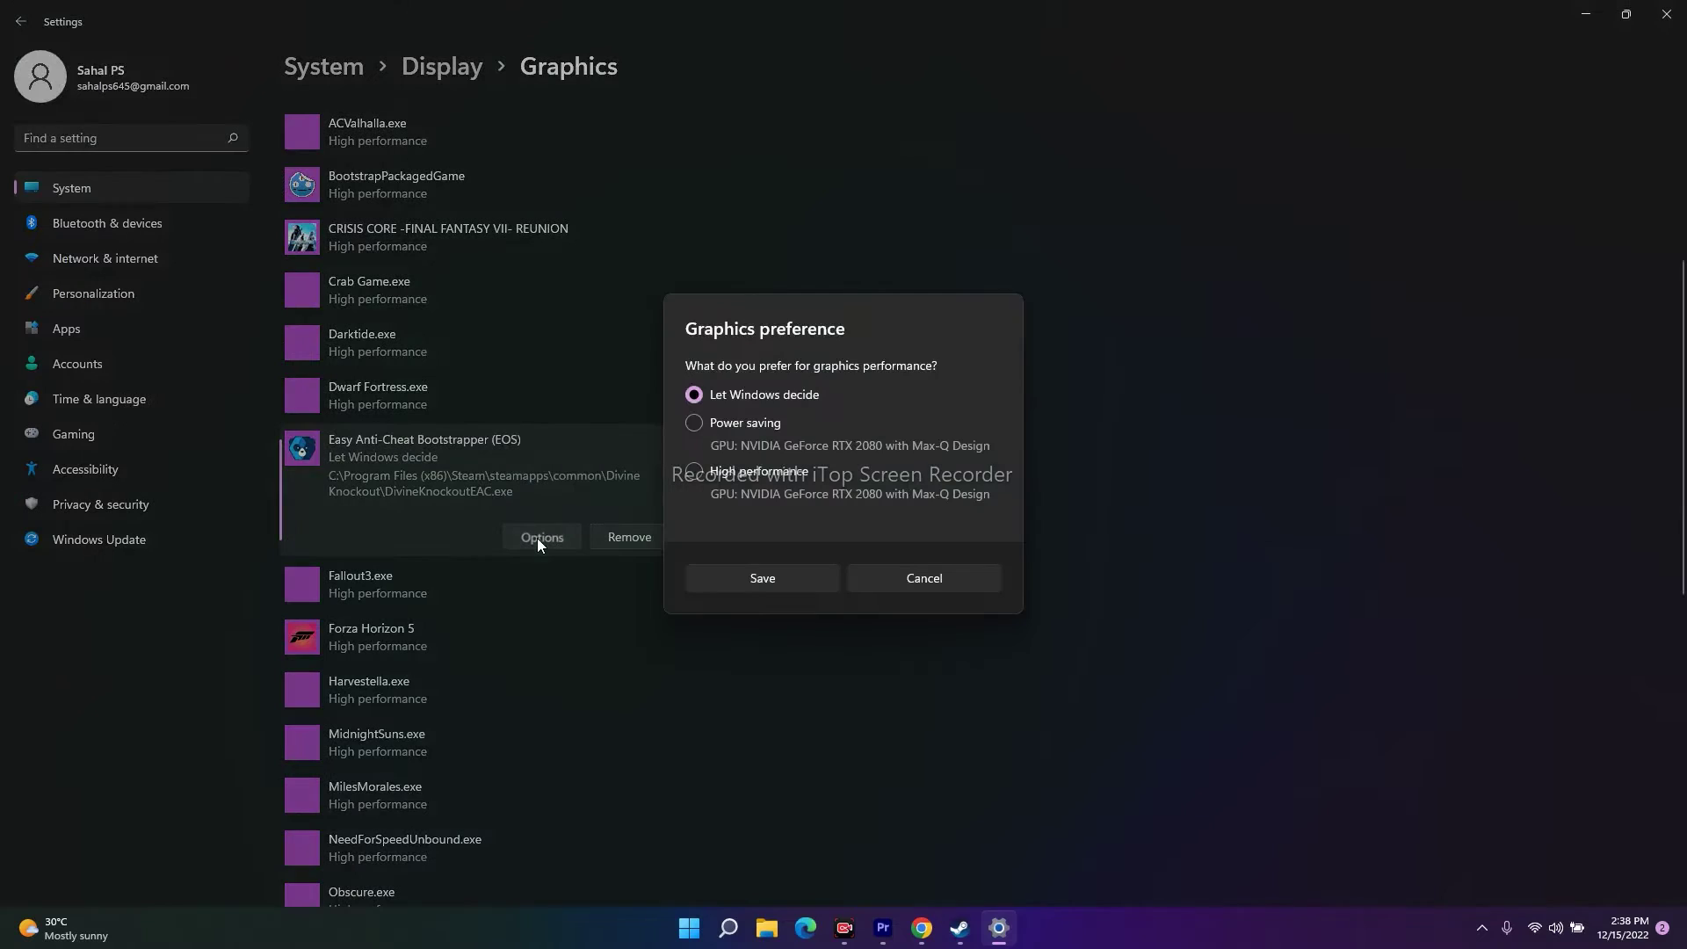
pyautogui.click(694, 473)
pyautogui.click(812, 582)
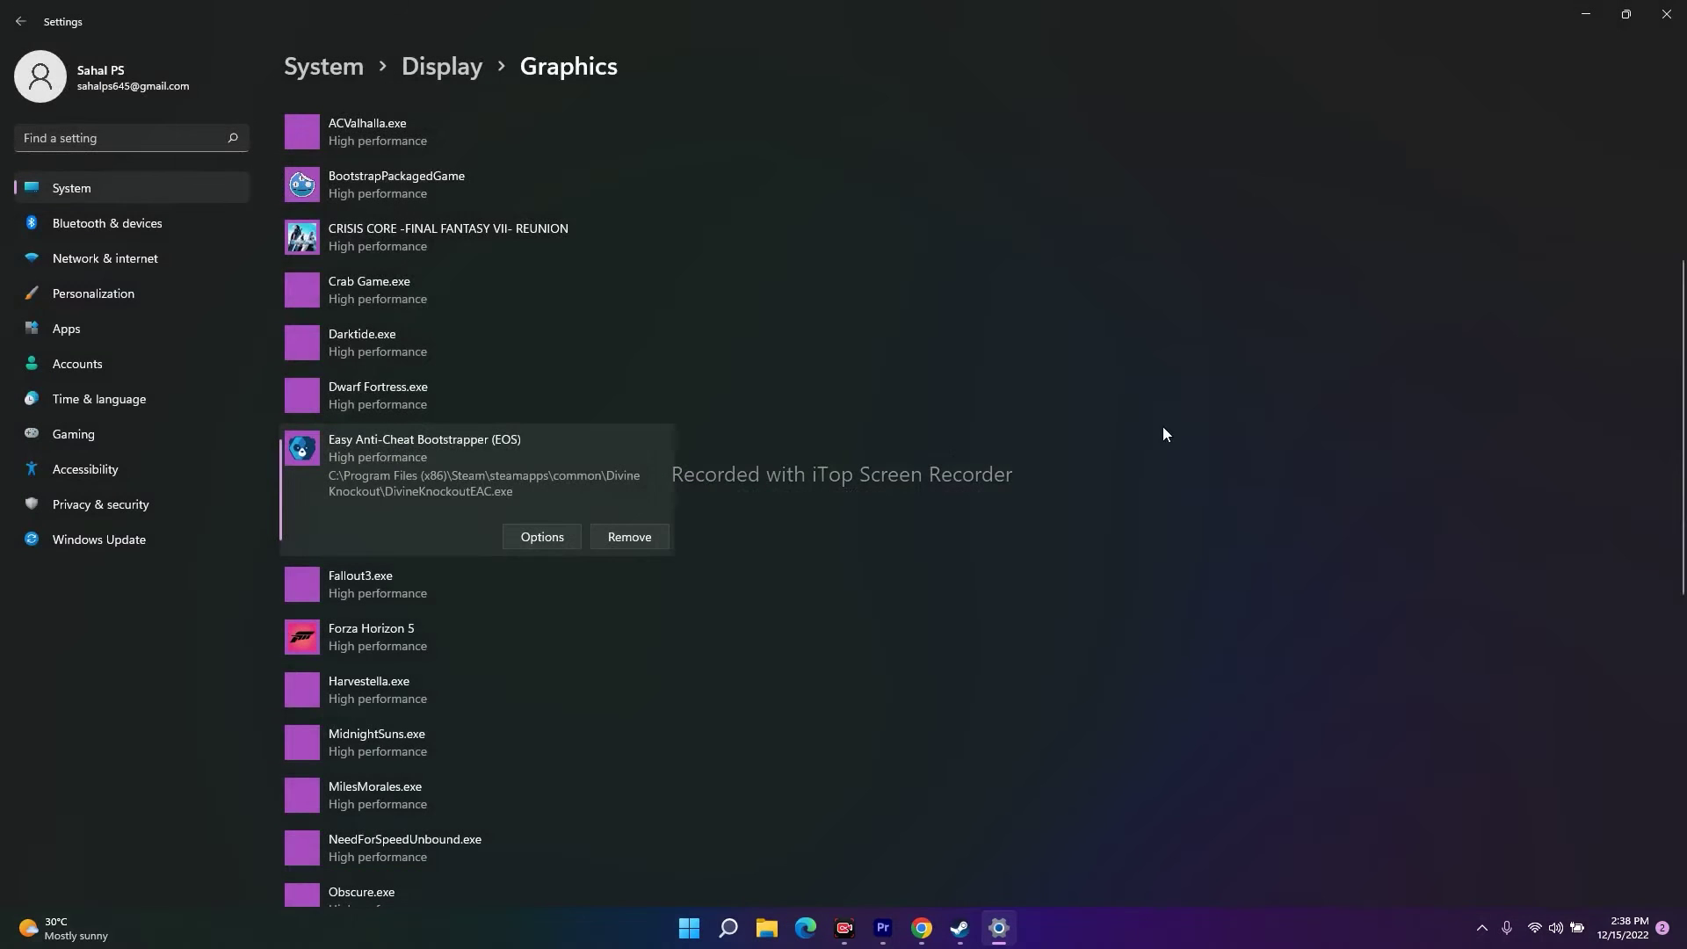
pyautogui.click(1665, 14)
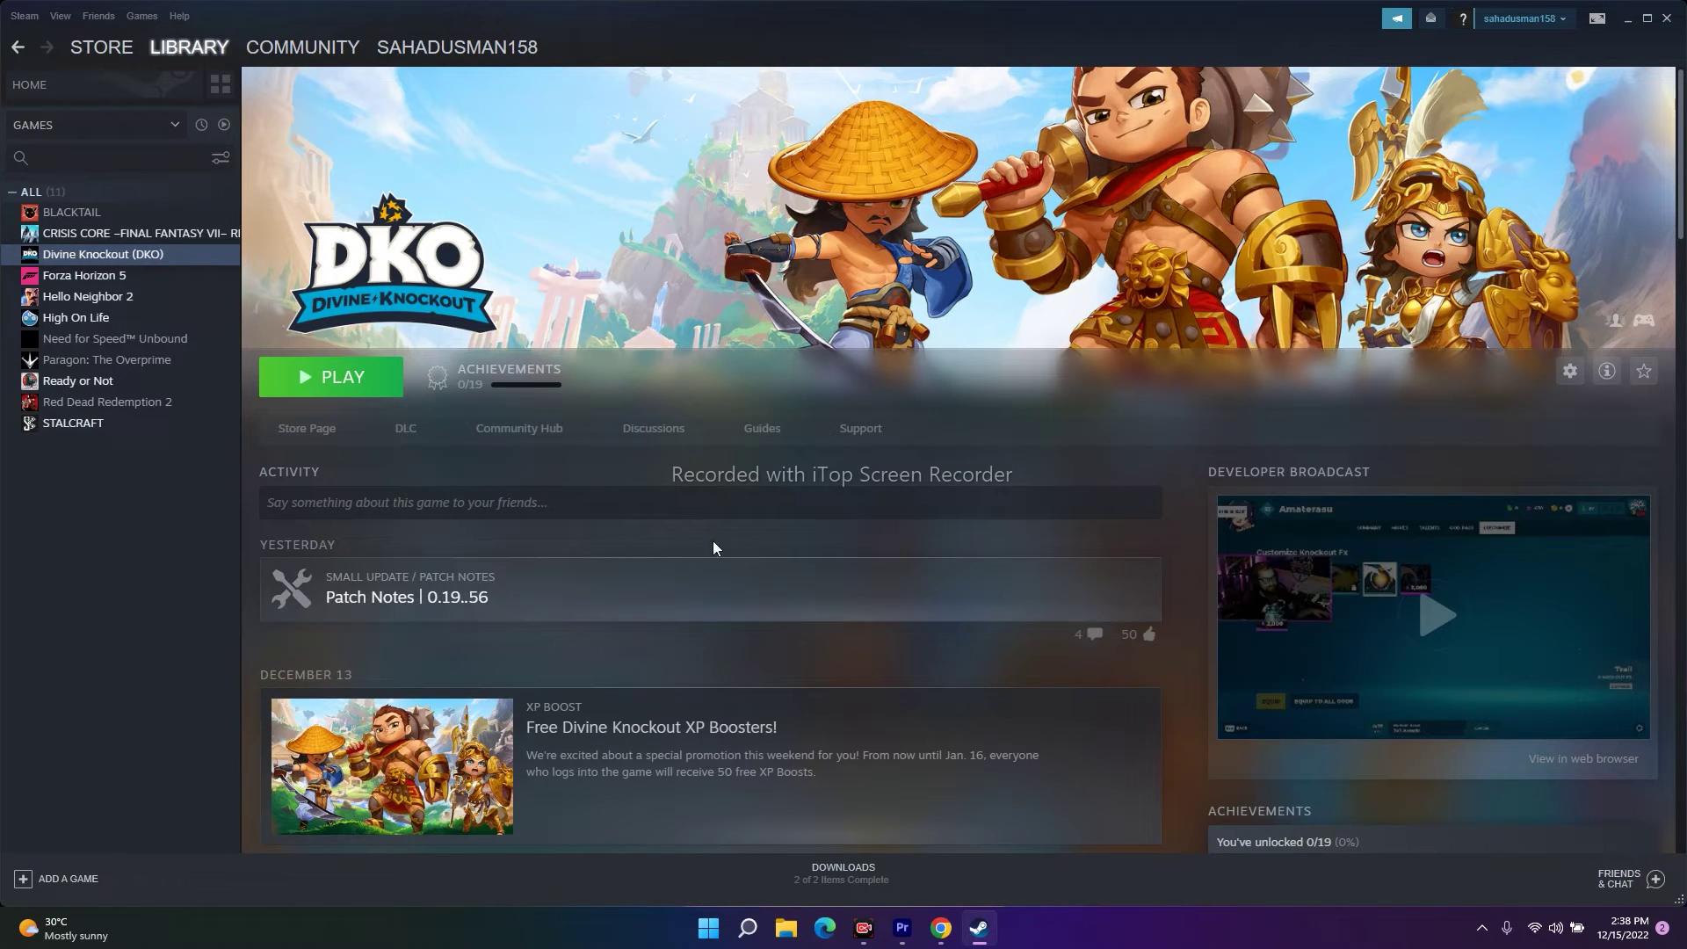
# Step: Open Divine Knockout's installation folder from the Local Files section of its Steam properties and maximize the folder window
pyautogui.rightClick(158, 263)
pyautogui.click(186, 367)
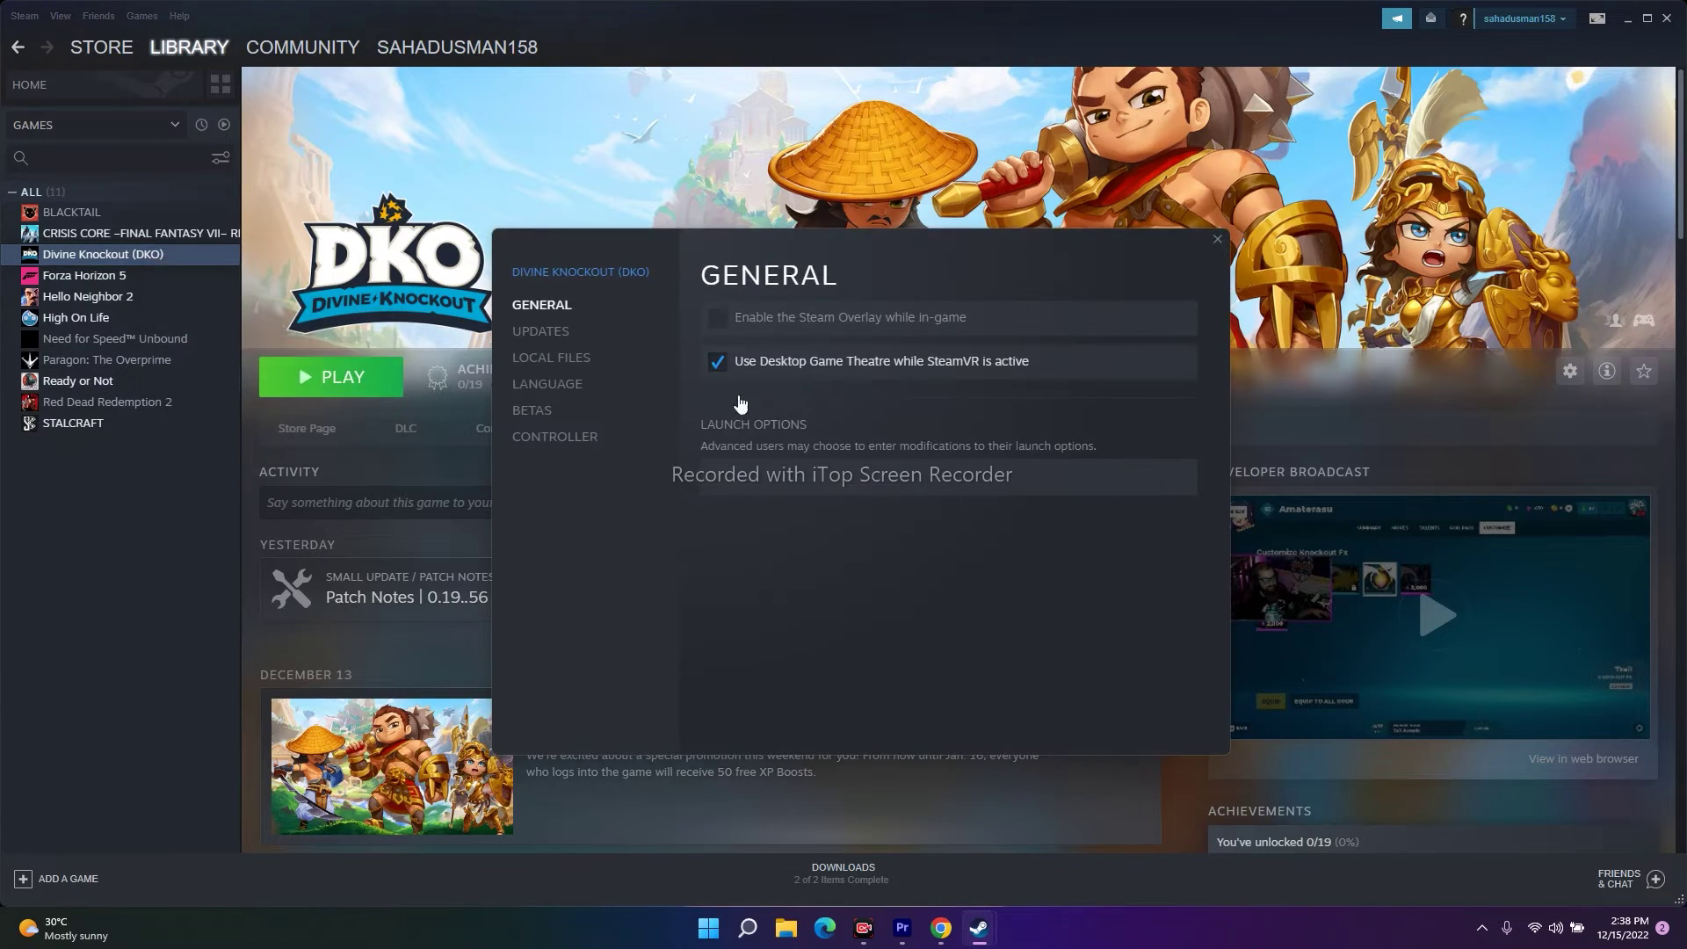
pyautogui.click(567, 356)
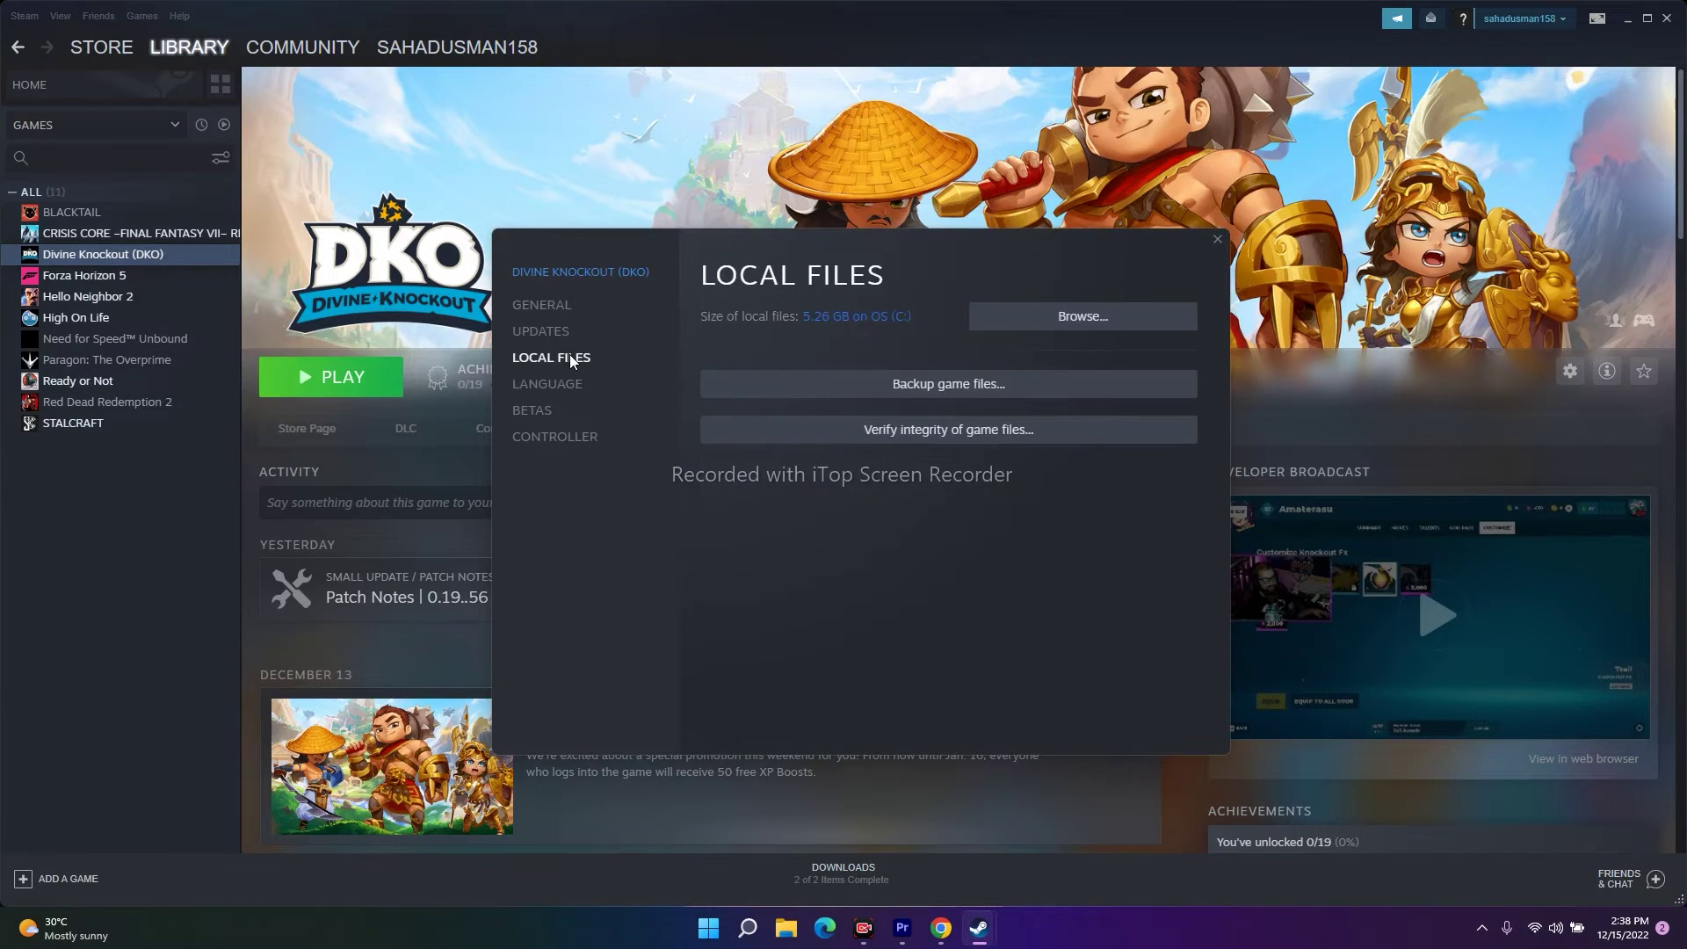
pyautogui.click(1087, 321)
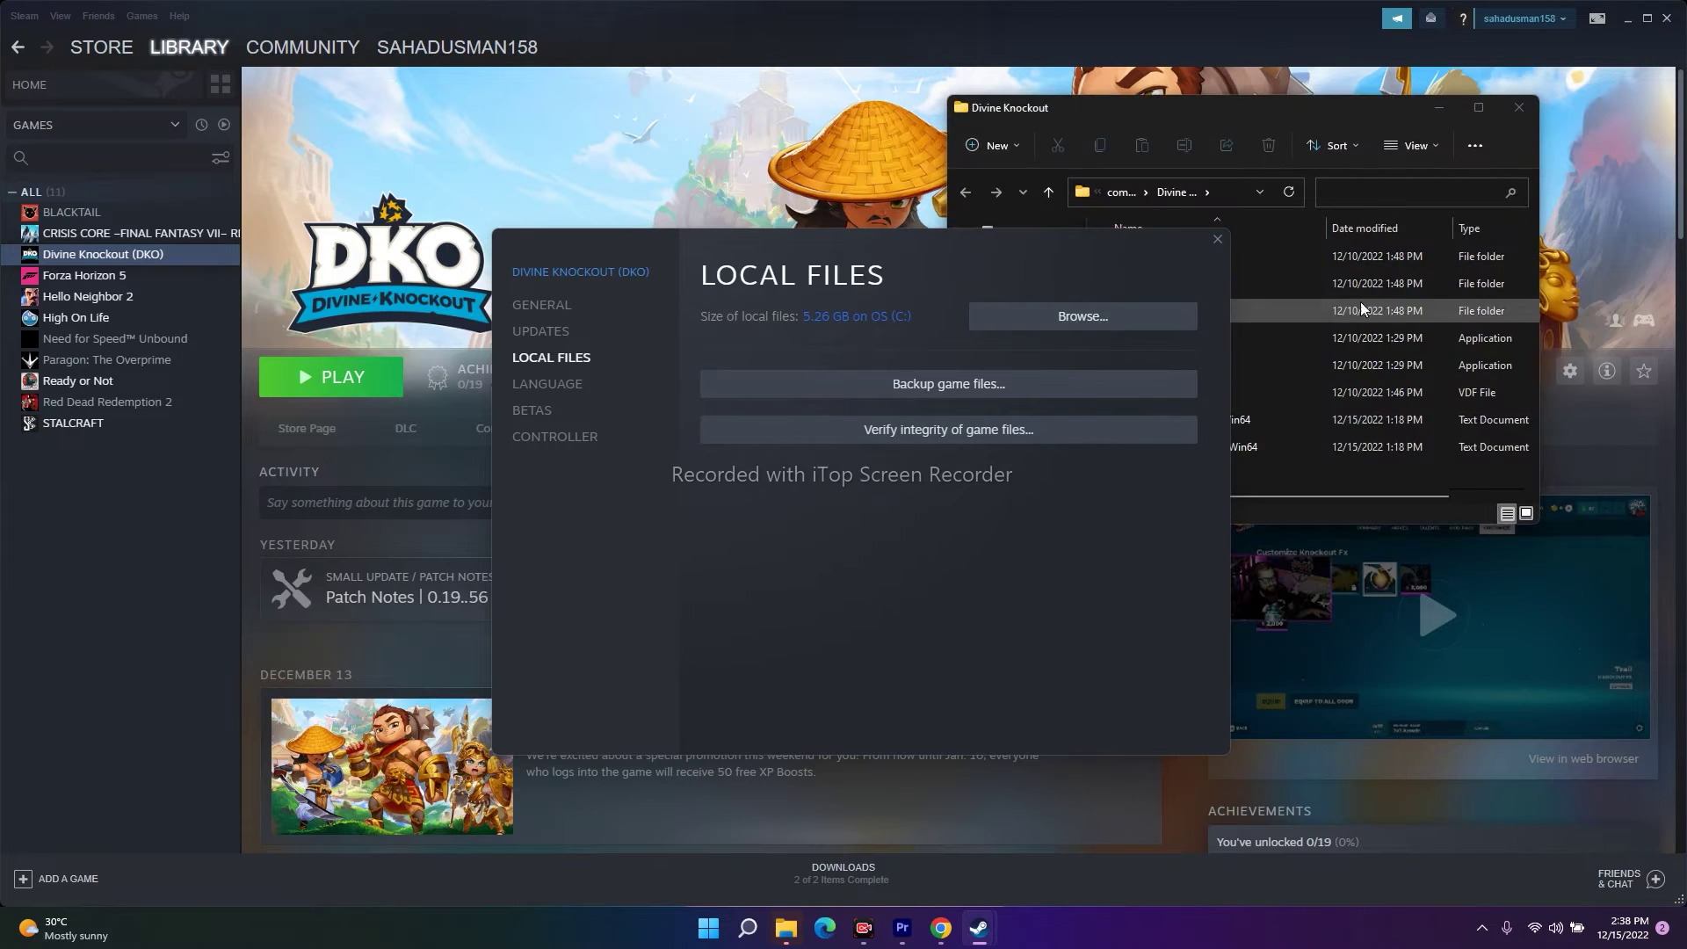
pyautogui.click(1479, 107)
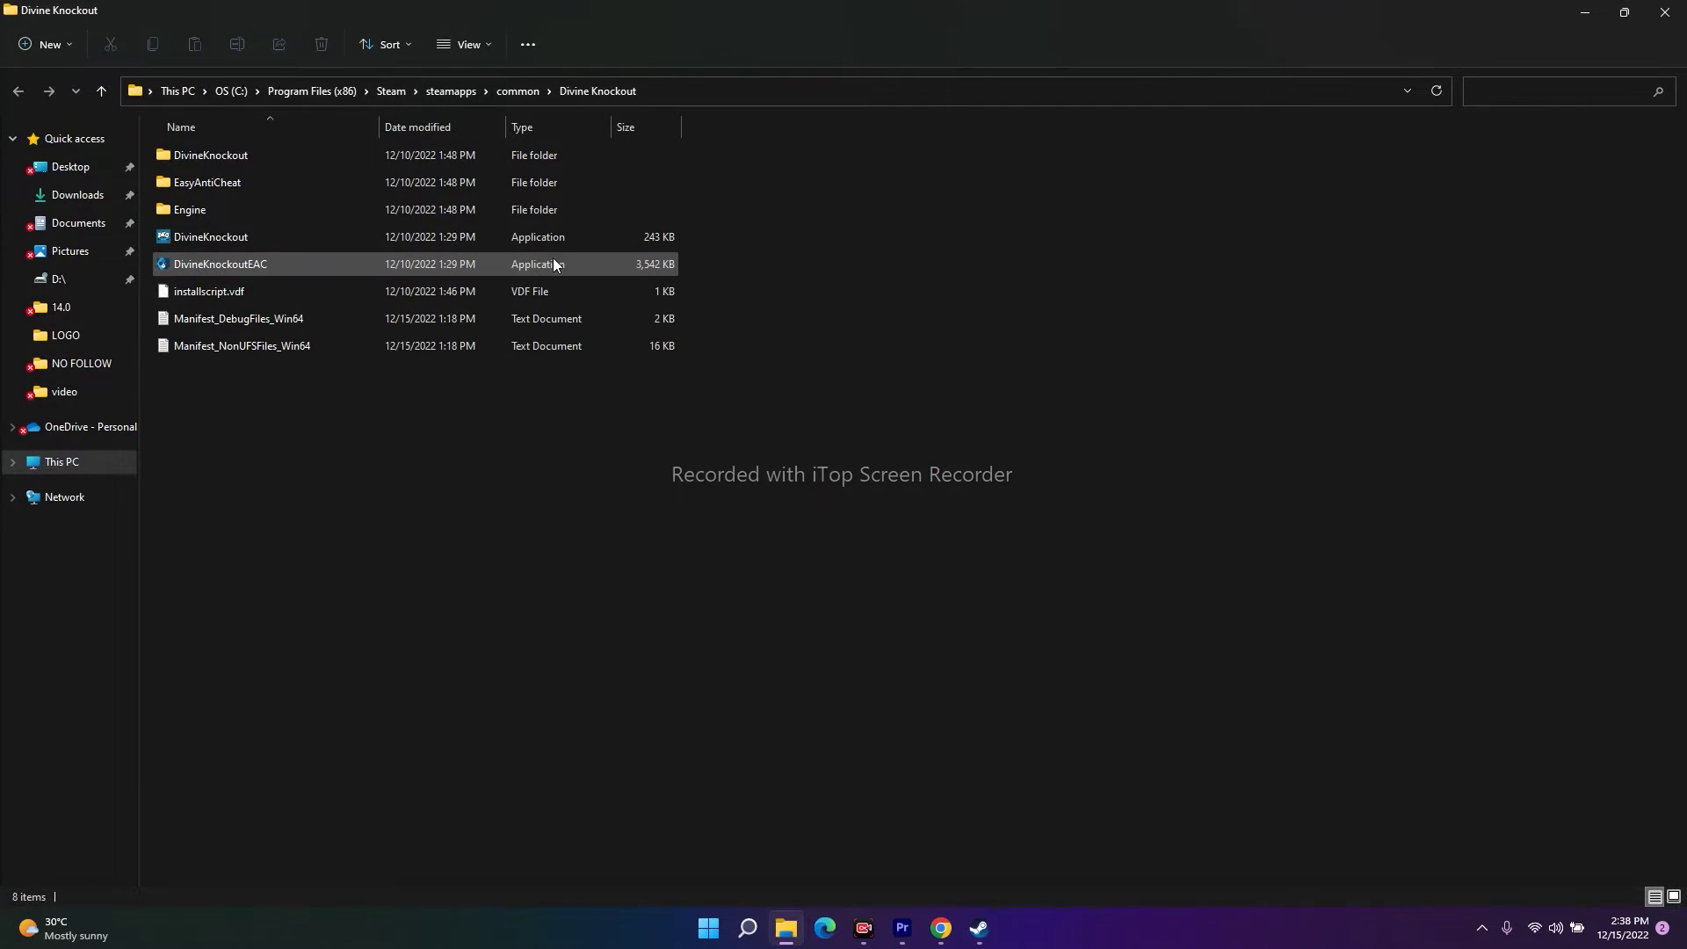
# Step: Set DivineKnockoutEAC to run as an administrator in its compatibility properties, and close the folder and the game's Steam properties
pyautogui.click(309, 261)
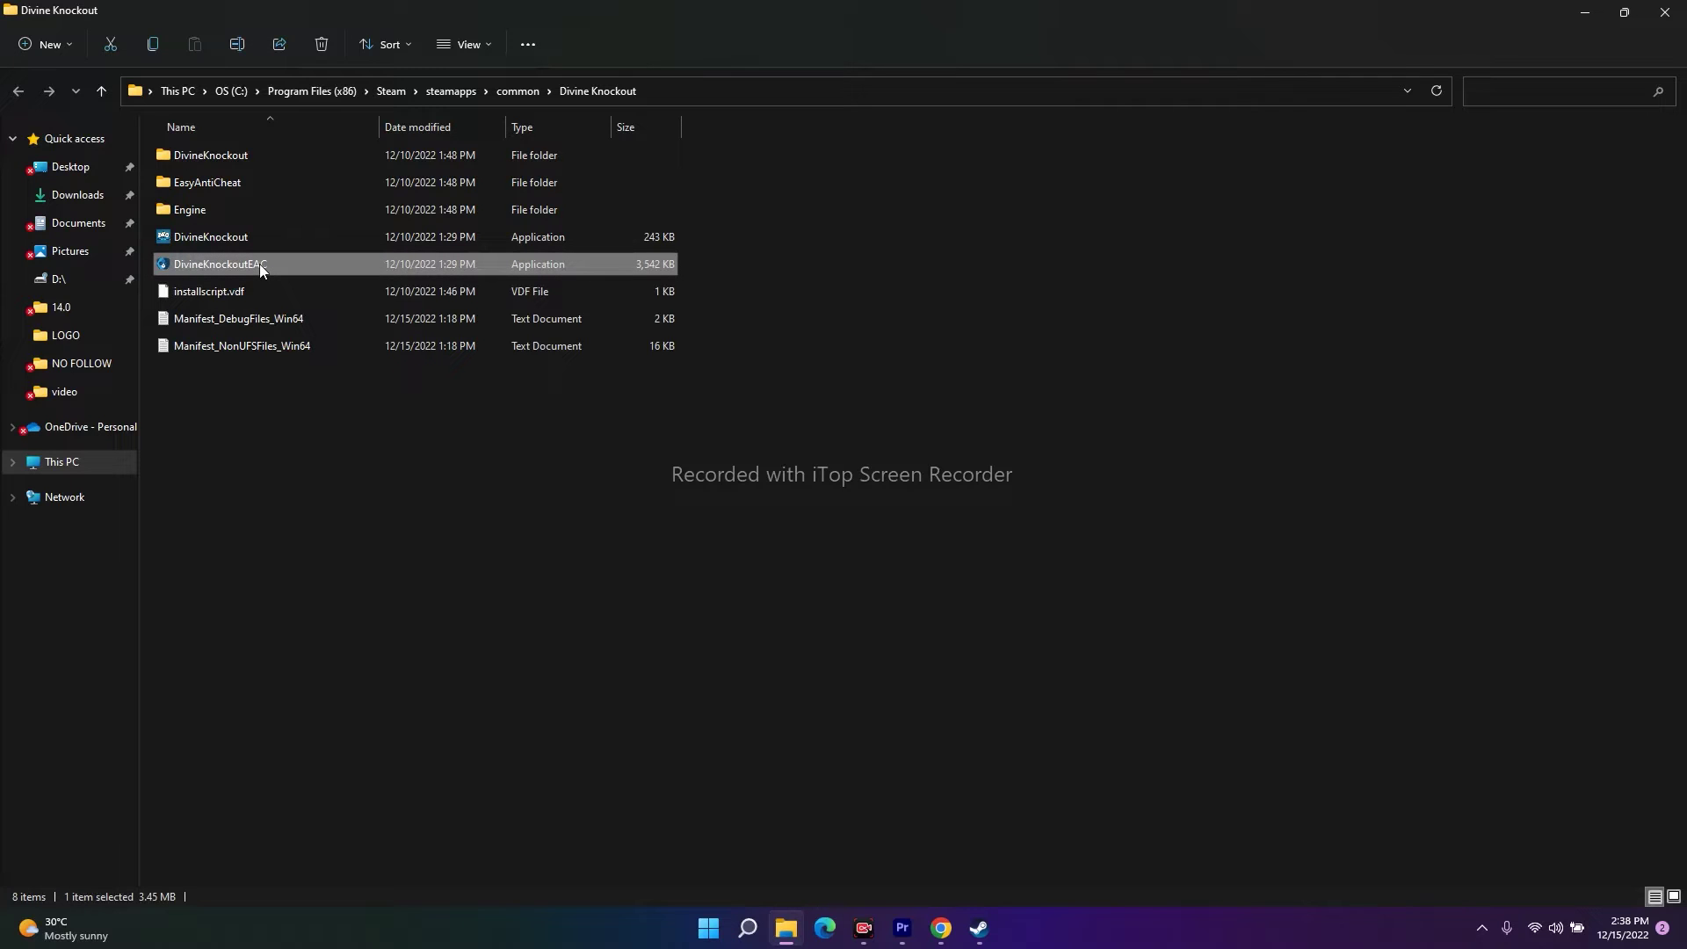
pyautogui.rightClick(260, 263)
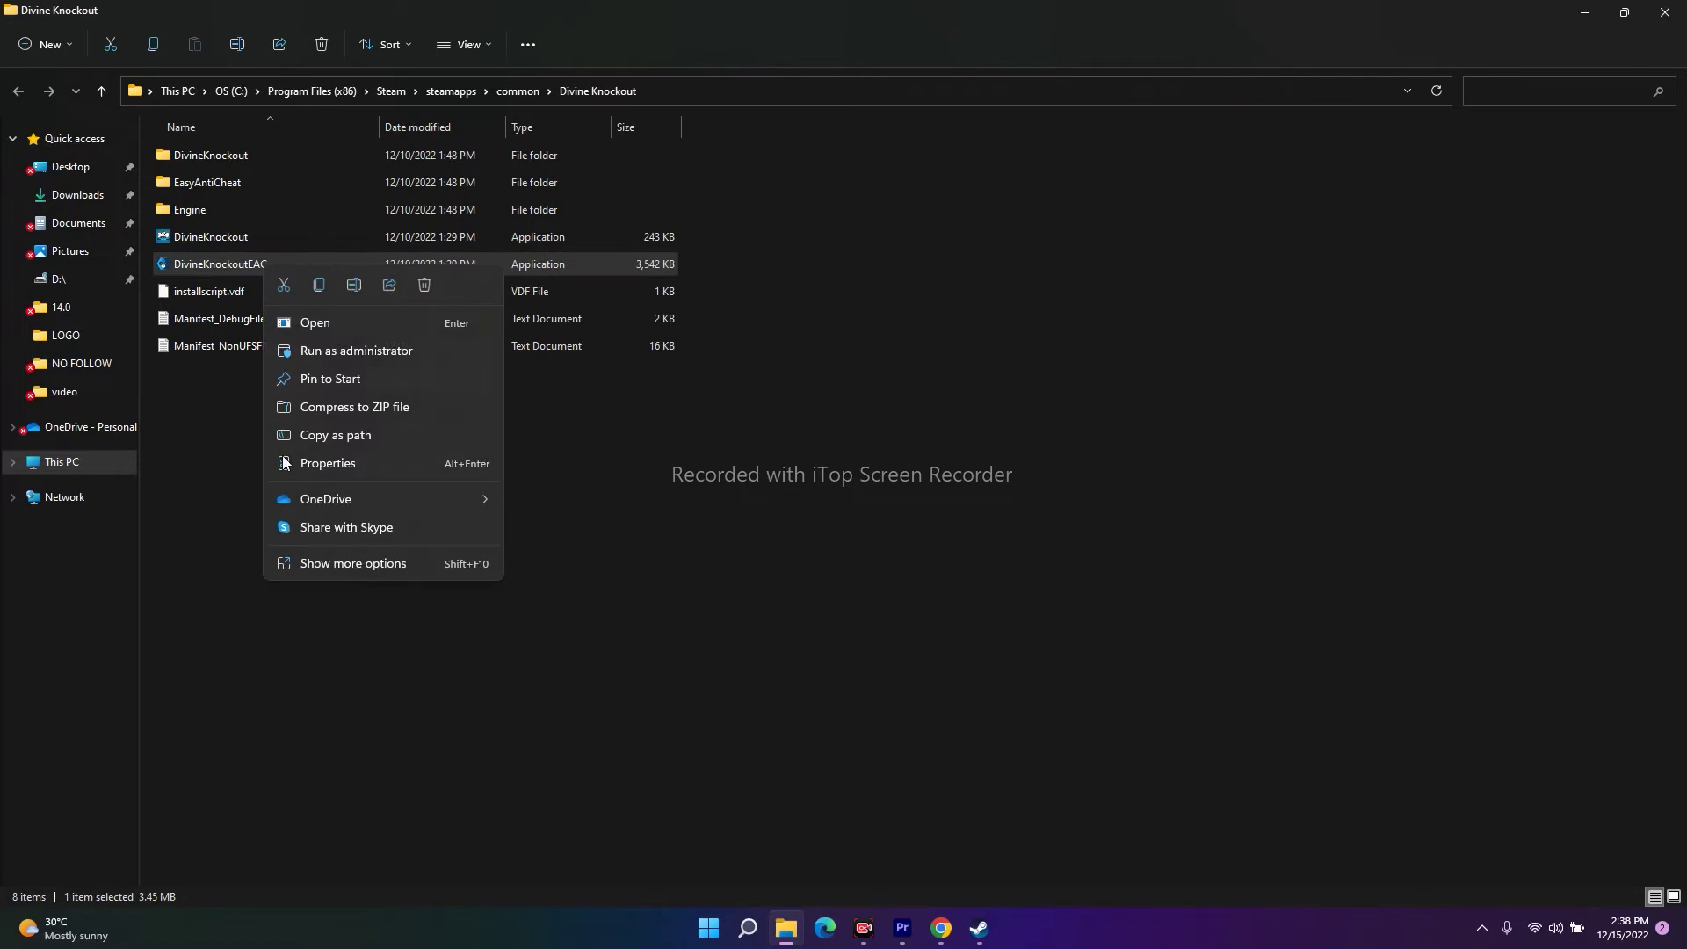
pyautogui.click(317, 563)
pyautogui.click(380, 543)
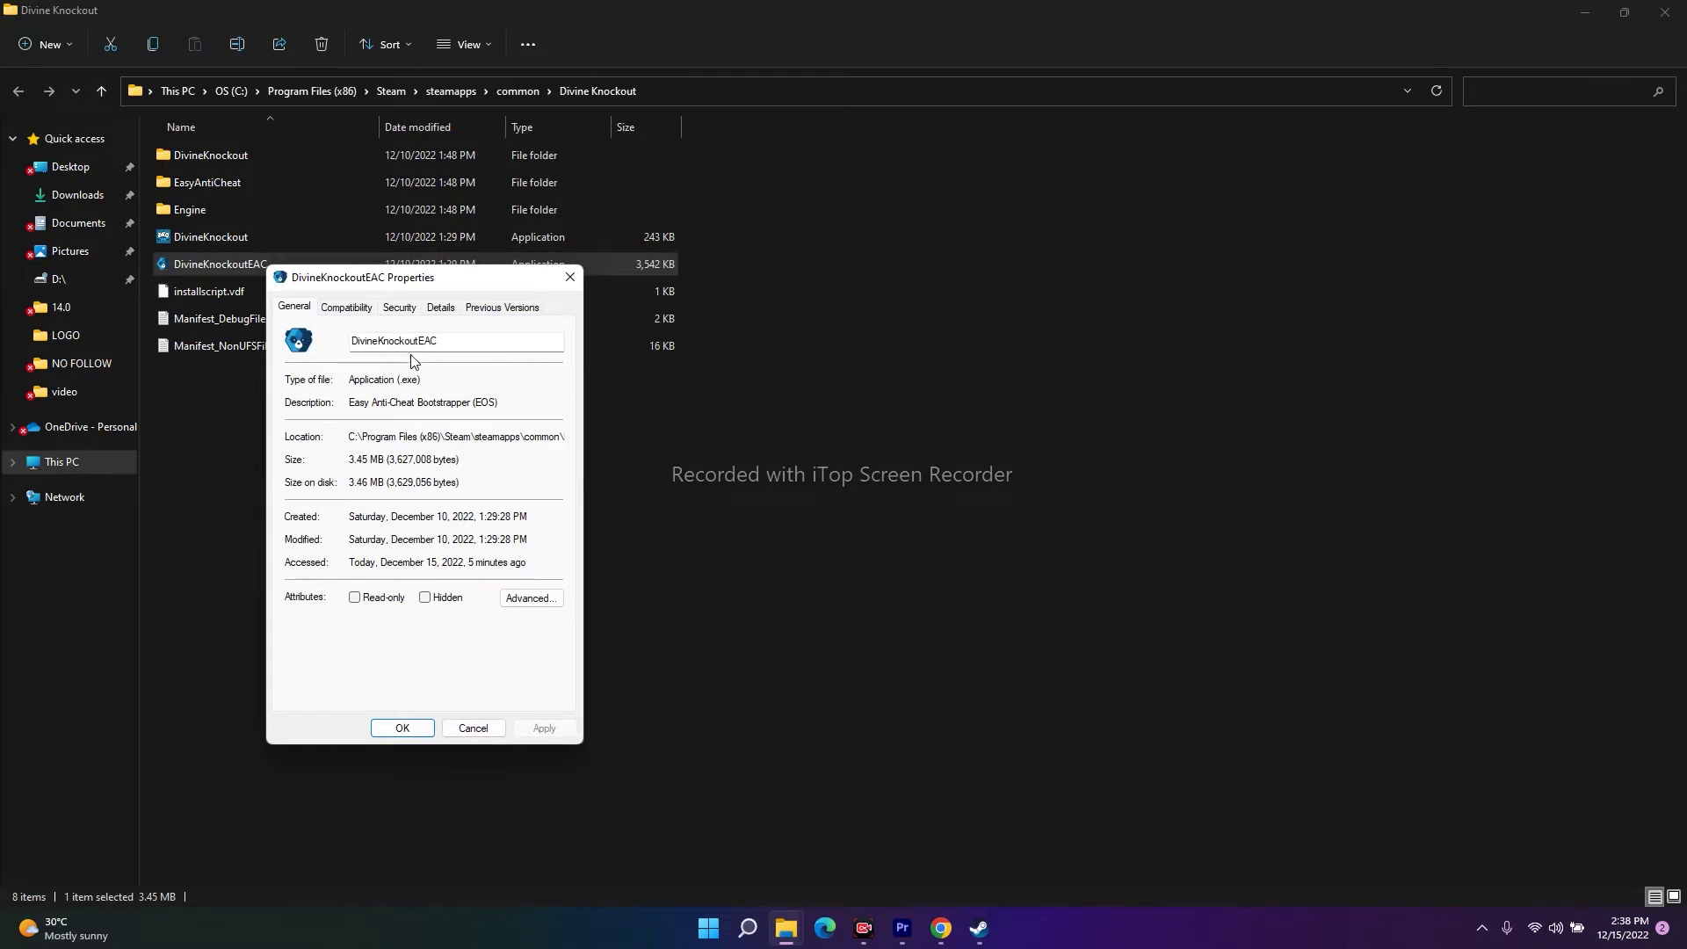
pyautogui.click(361, 312)
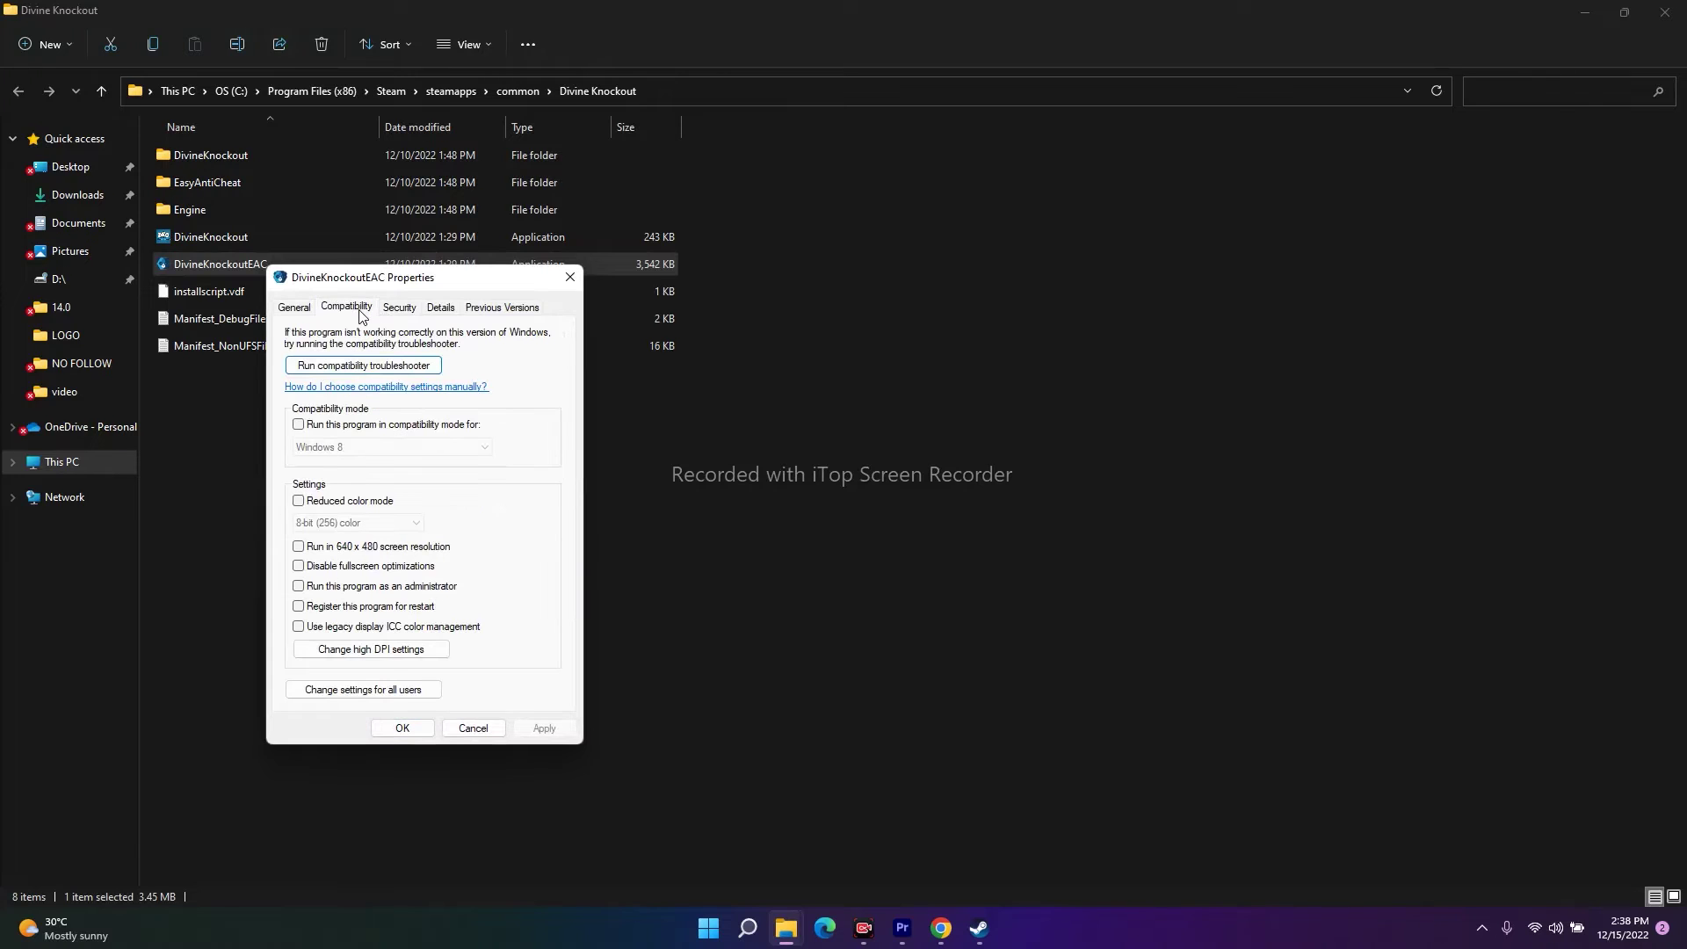
pyautogui.click(298, 586)
pyautogui.click(551, 734)
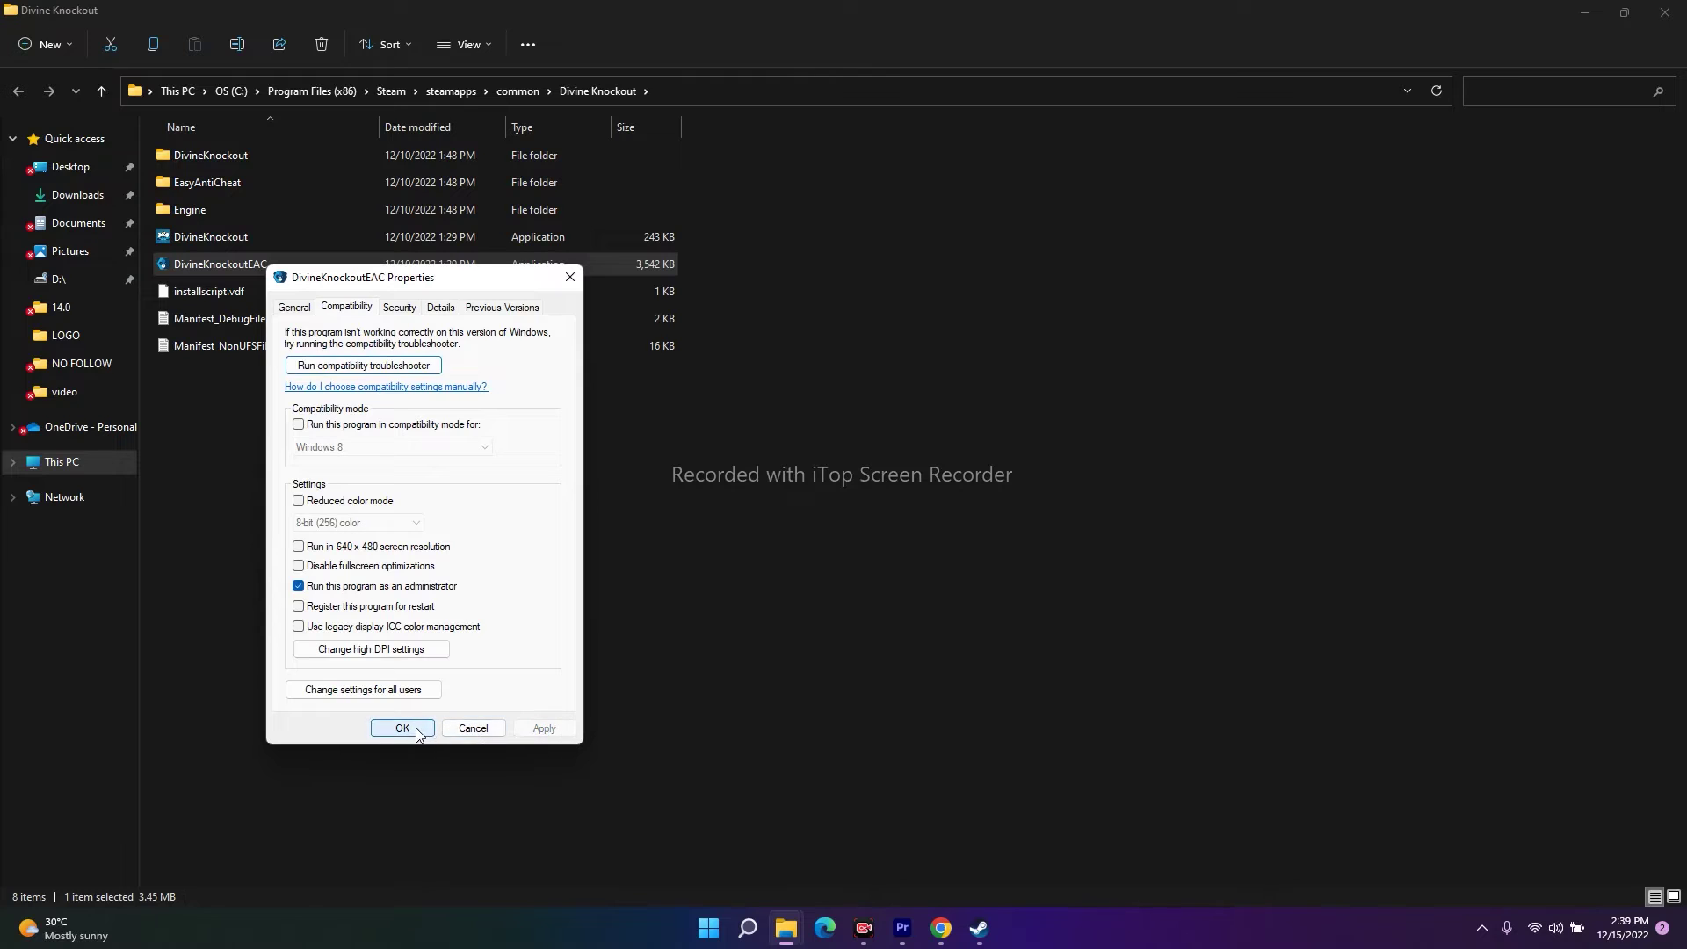
pyautogui.click(403, 729)
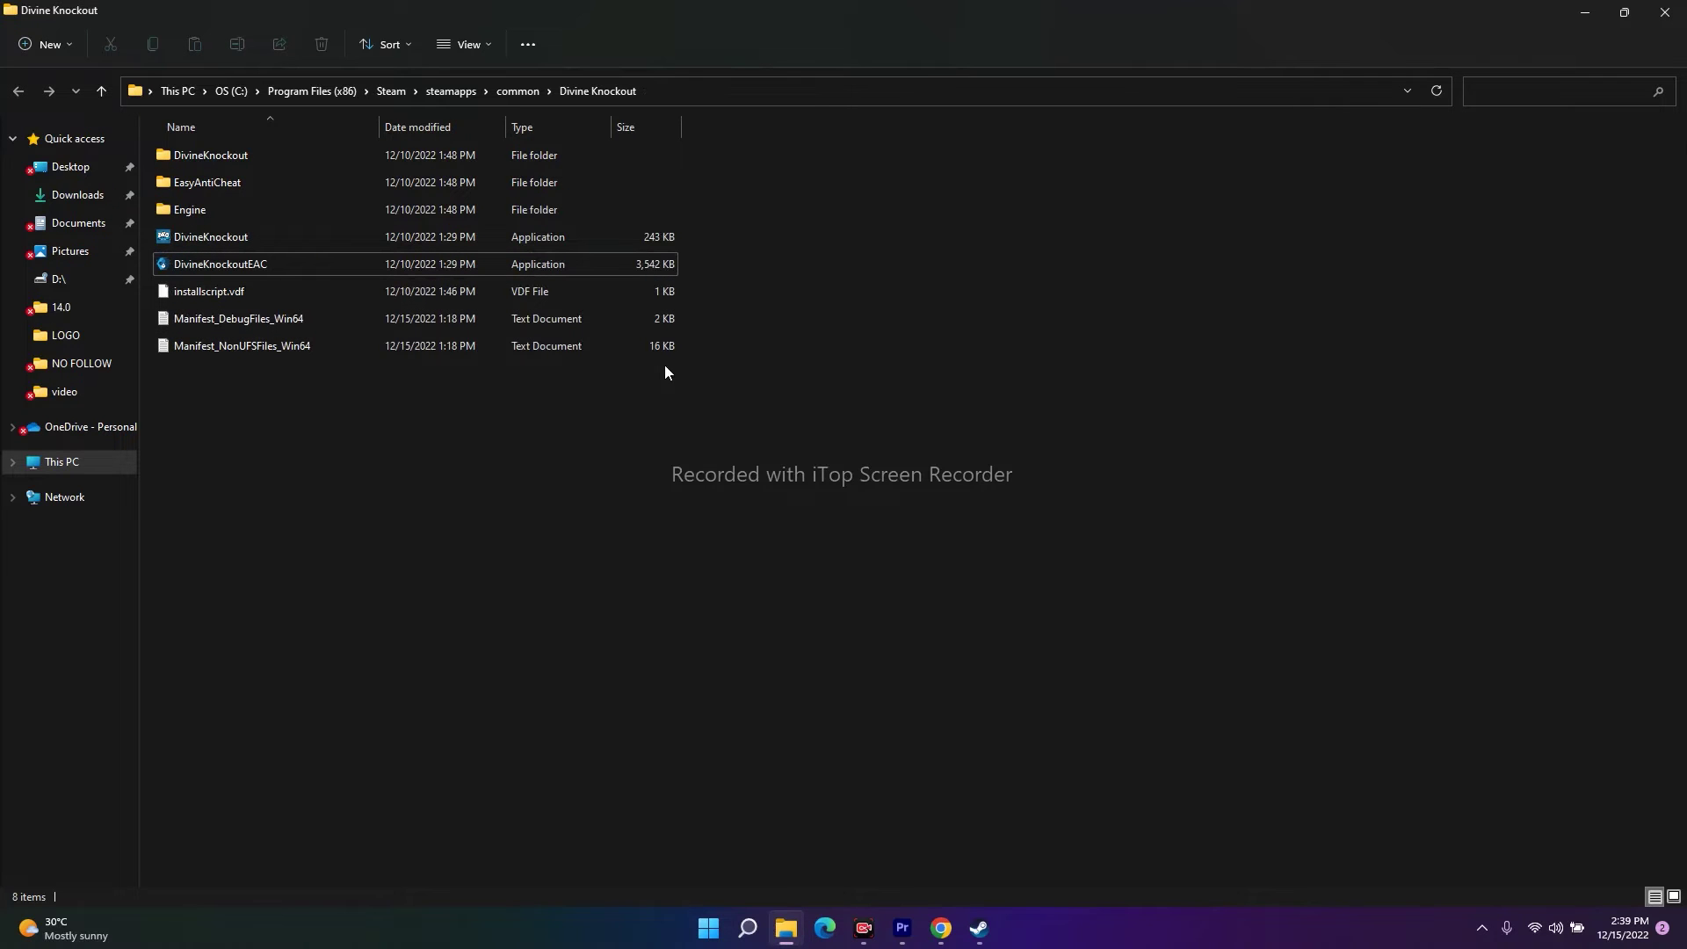
pyautogui.click(1665, 11)
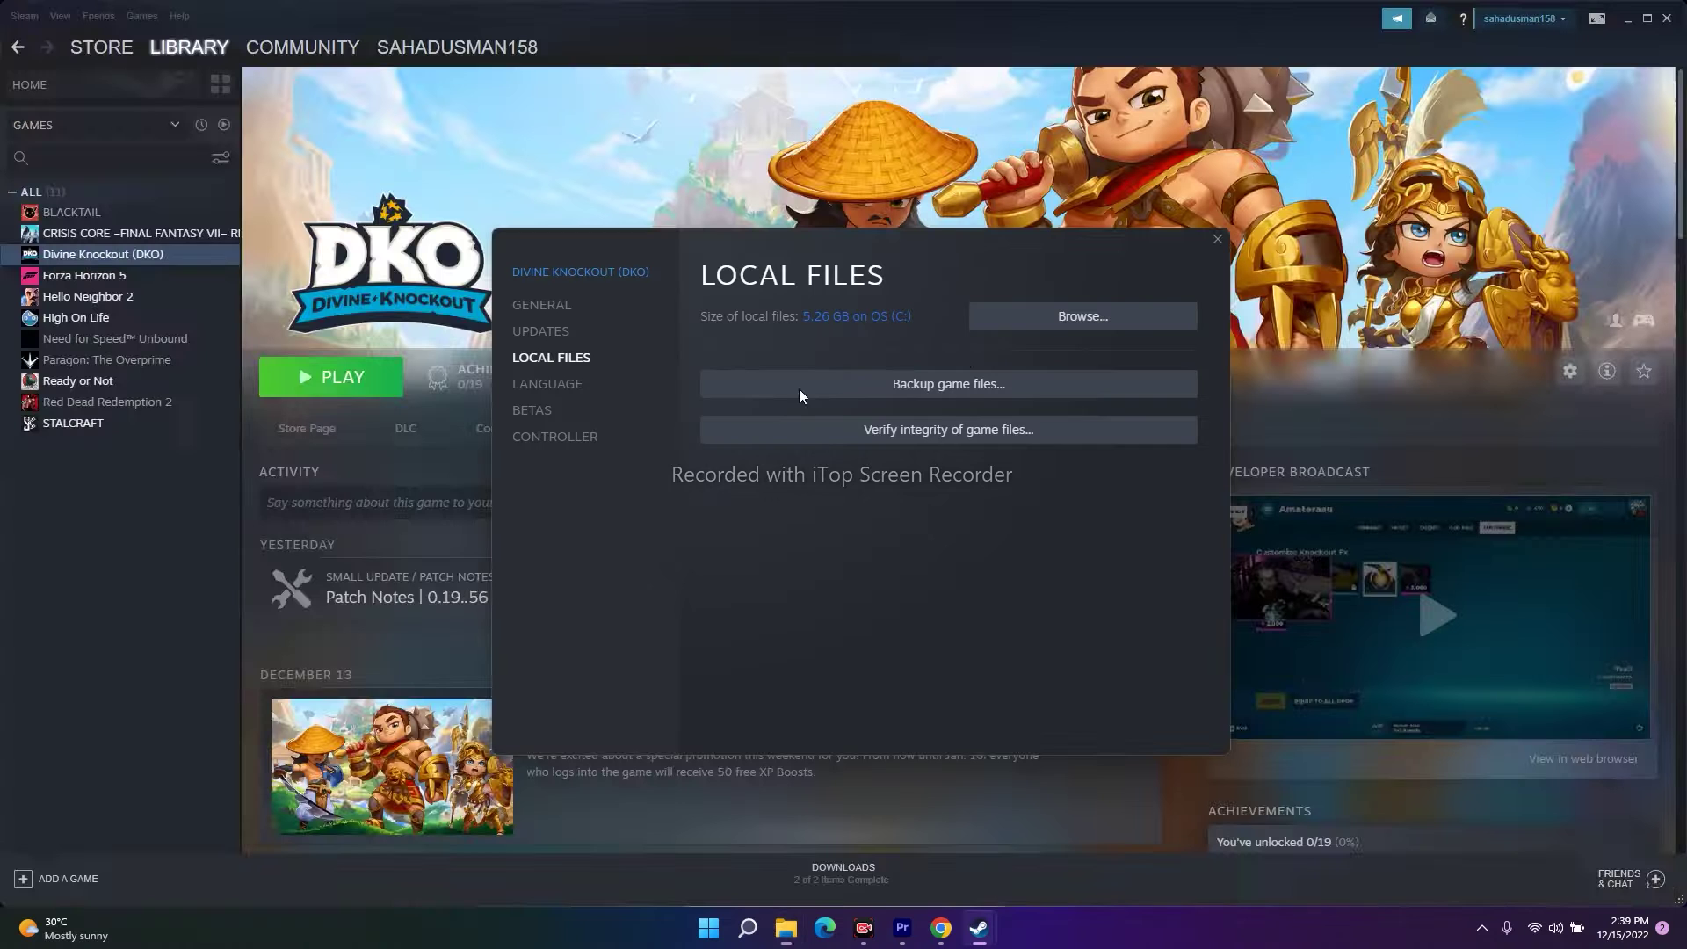
pyautogui.click(1217, 238)
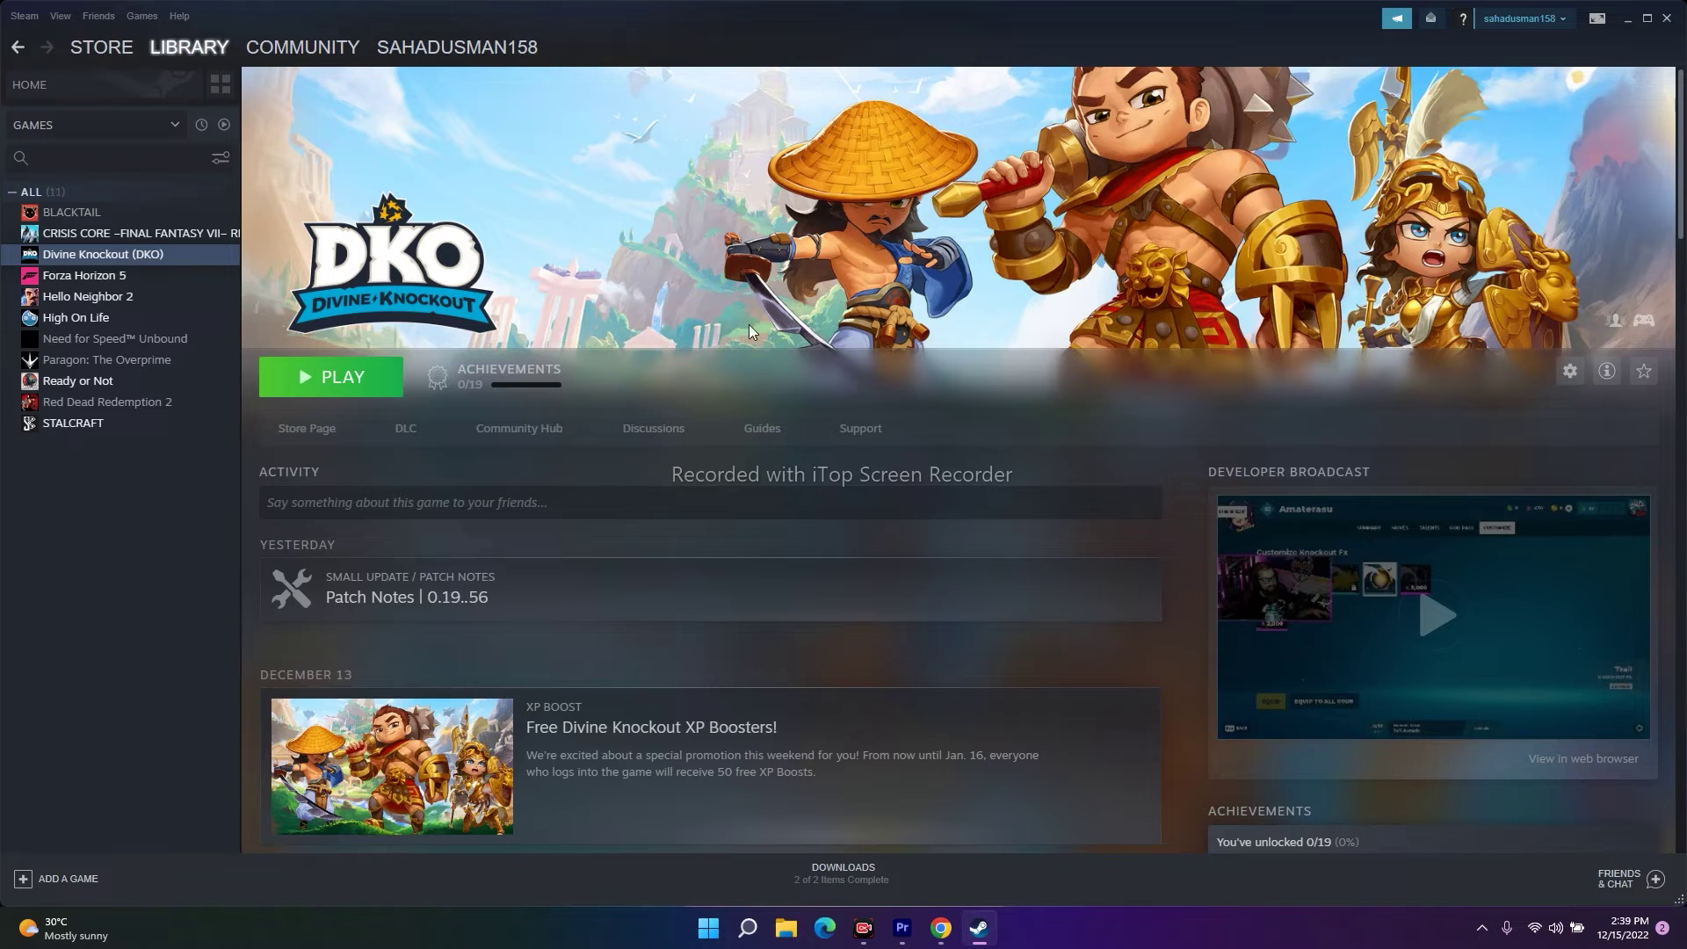
# Step: View Divine Knockout's installation folder again through its Steam properties, close both windows, and minimize Steam
pyautogui.rightClick(135, 256)
pyautogui.click(177, 374)
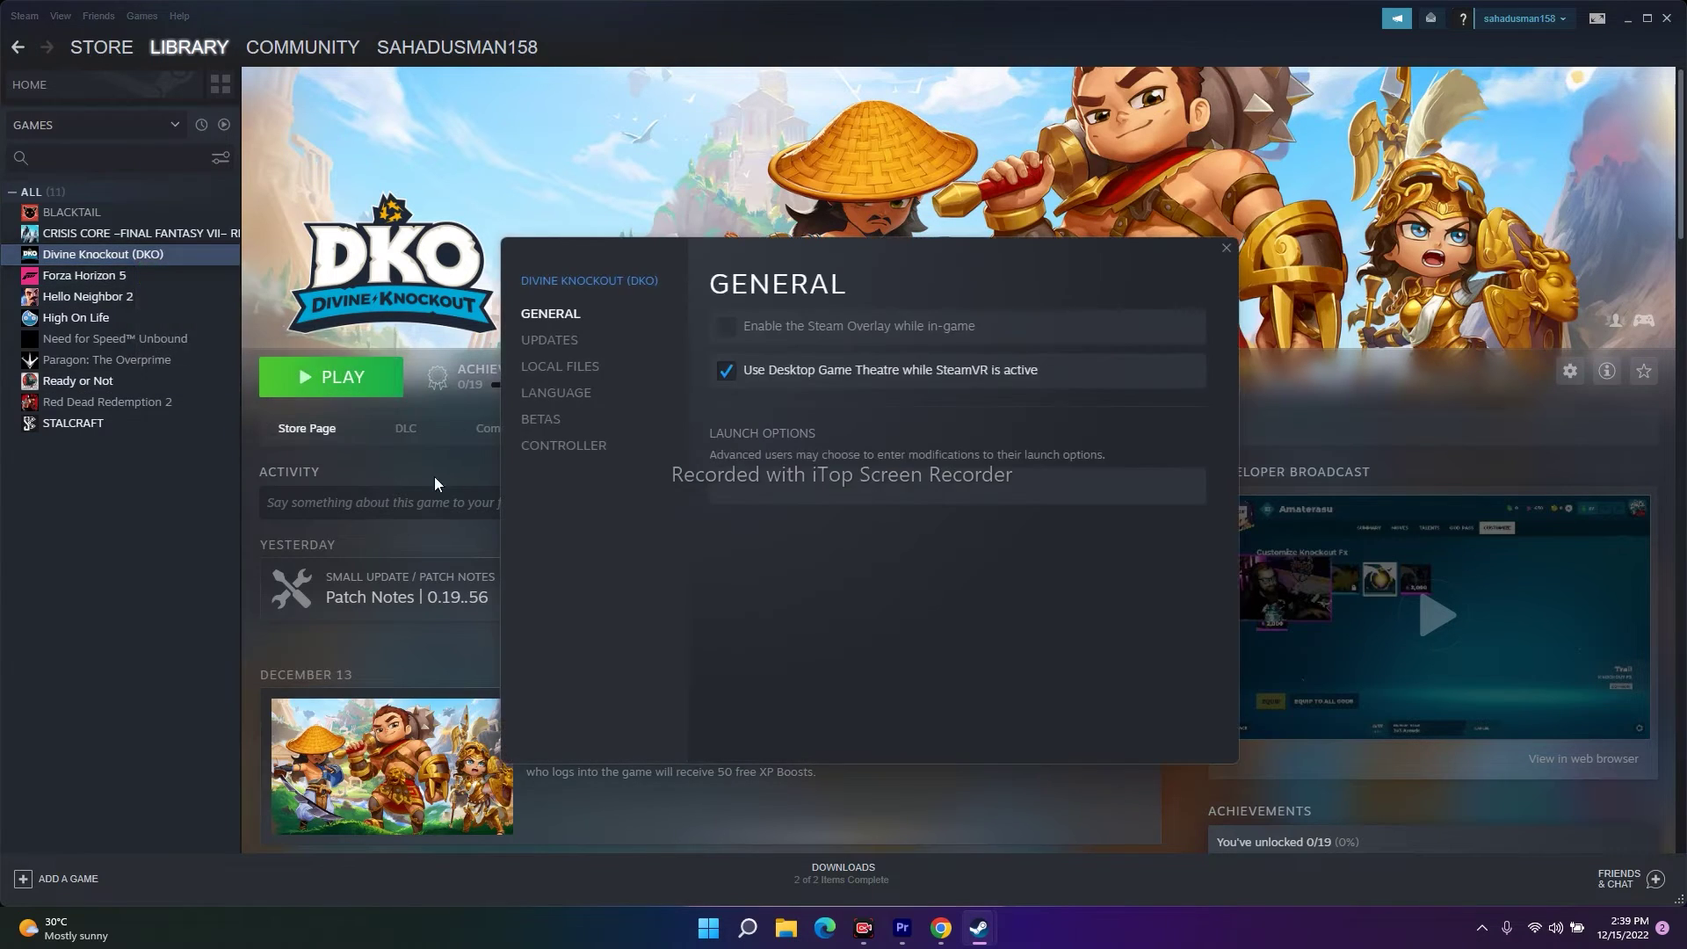
pyautogui.click(556, 394)
pyautogui.click(569, 366)
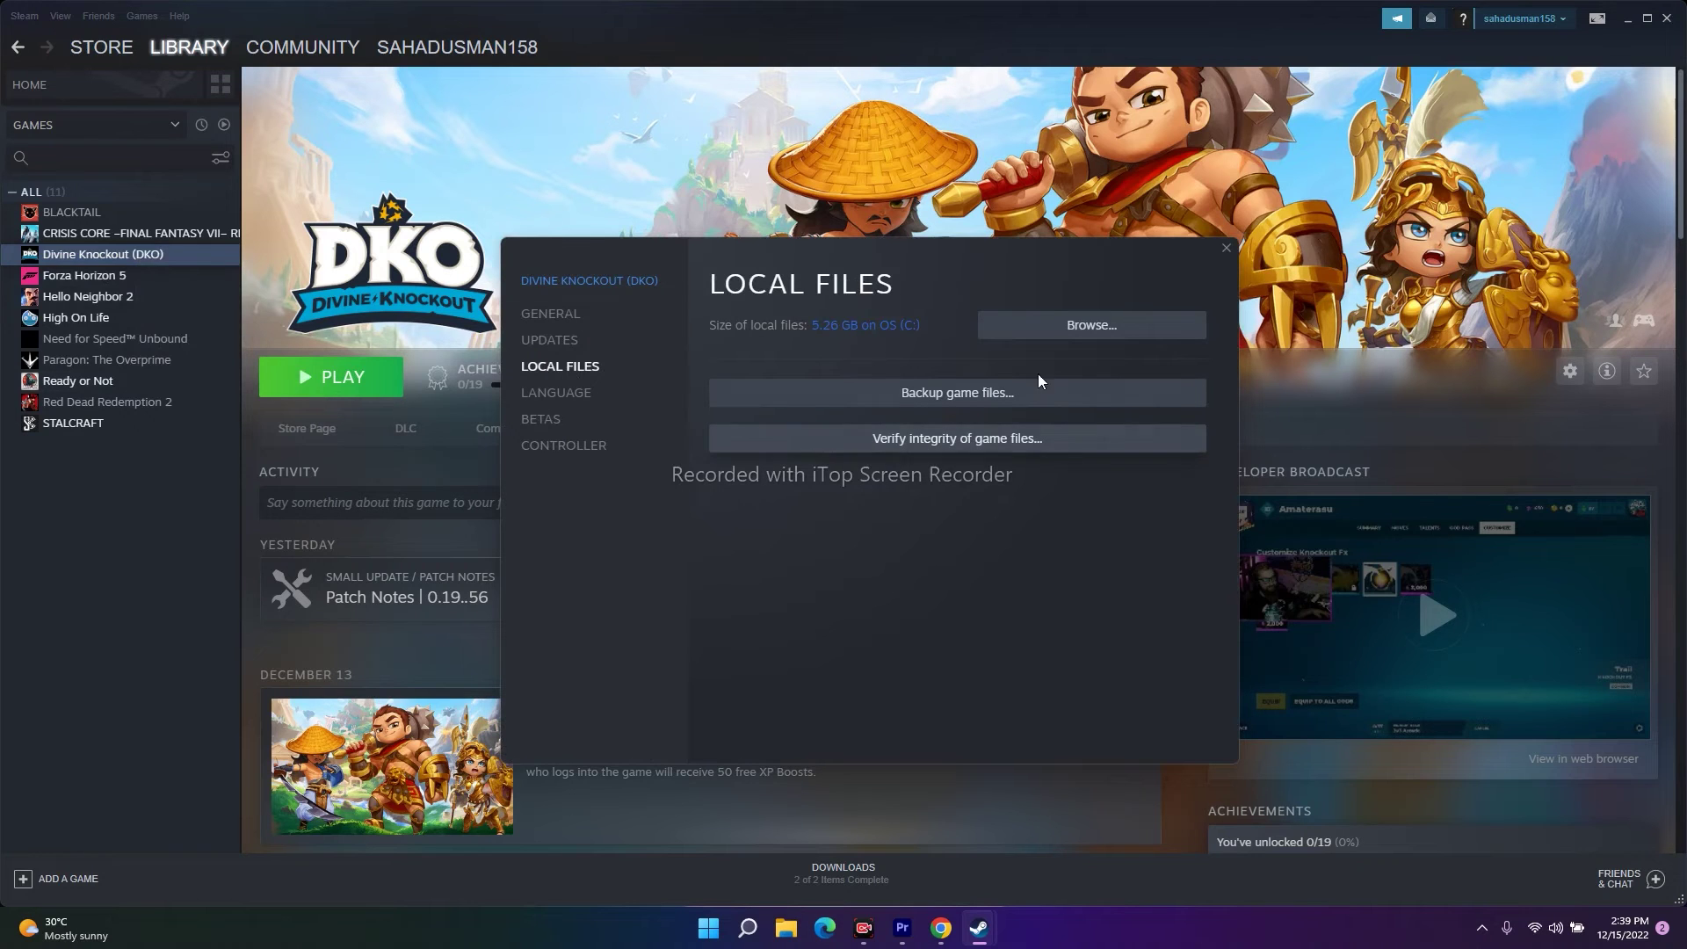
pyautogui.click(1088, 332)
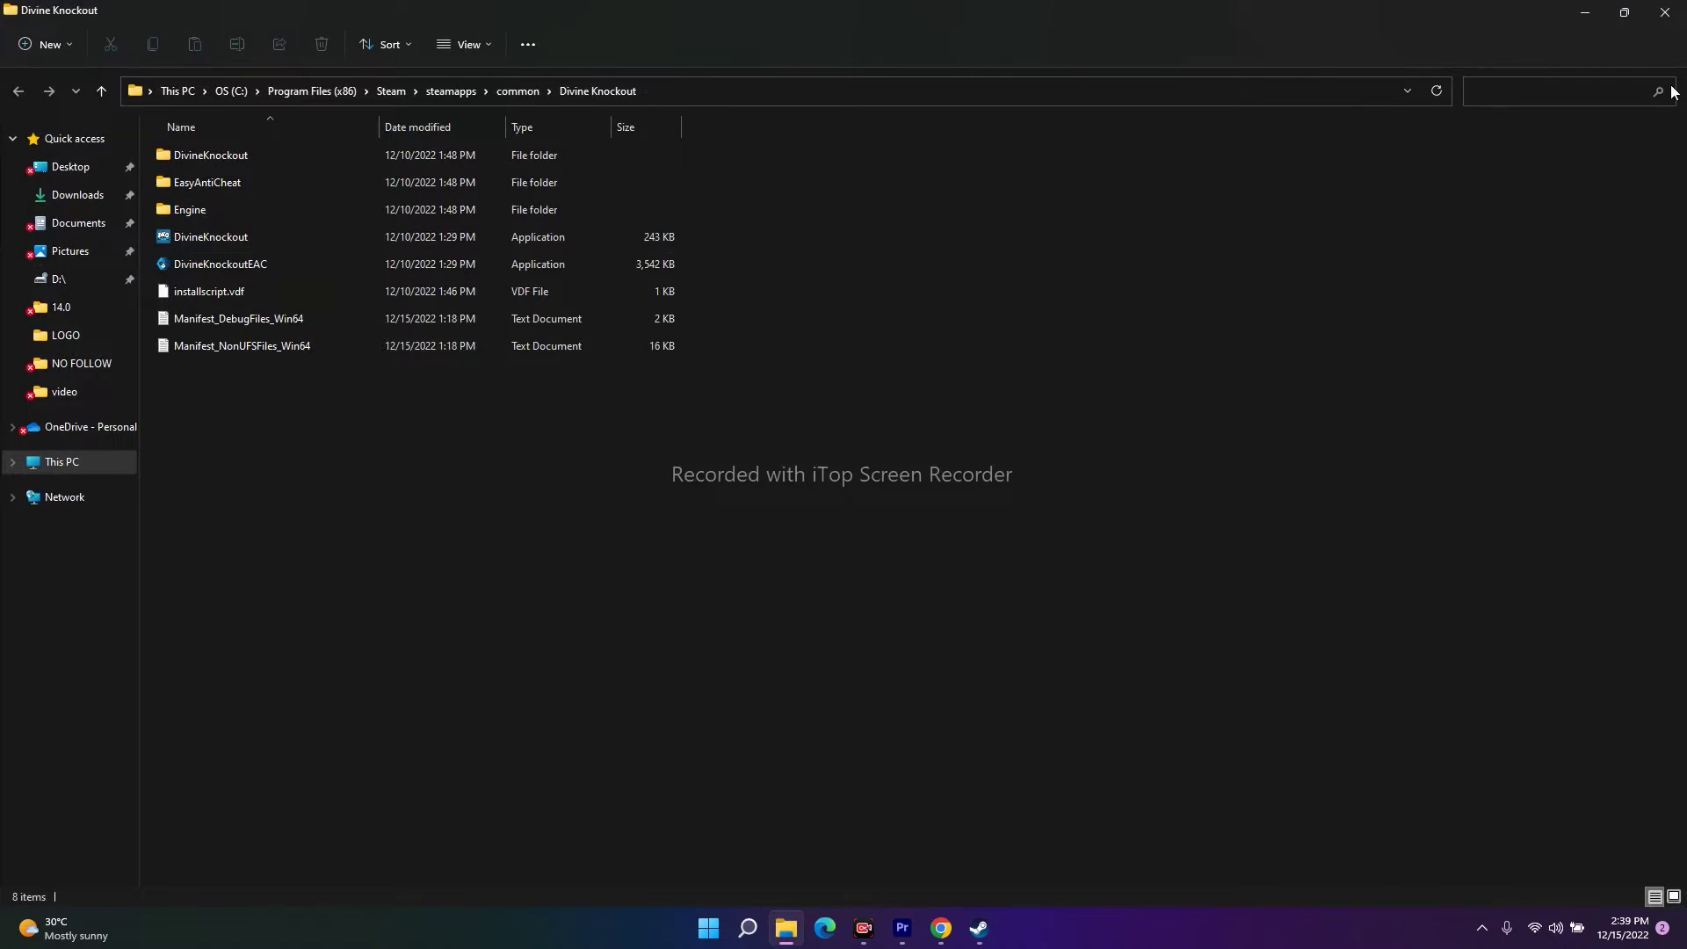
pyautogui.click(1665, 11)
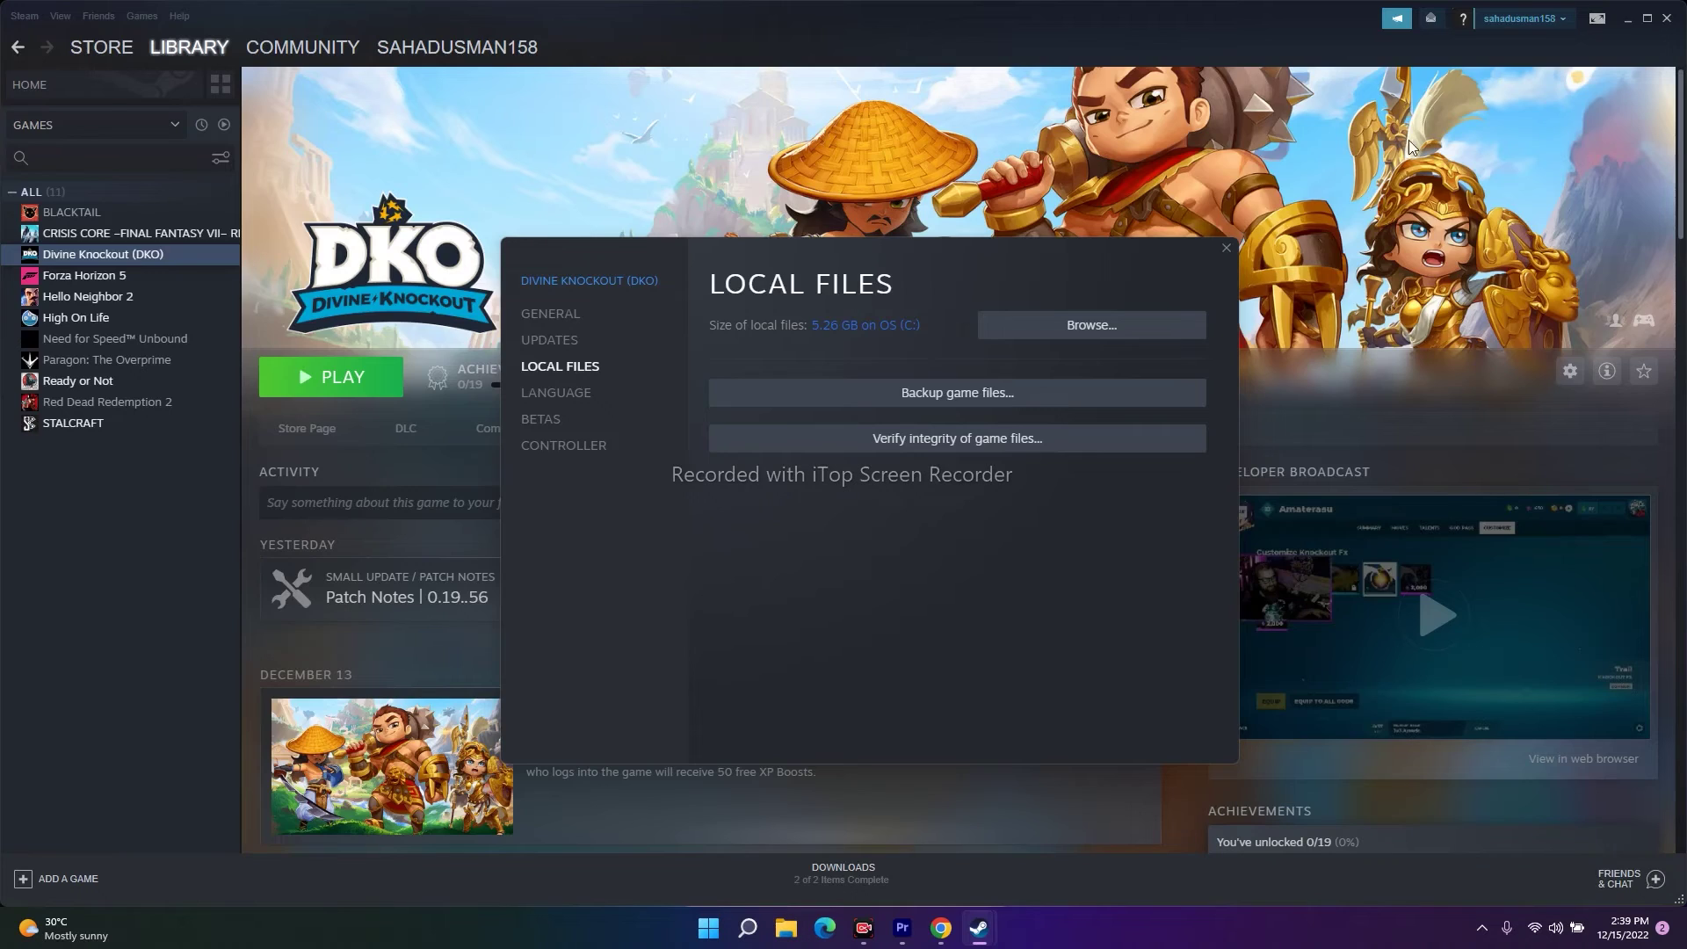
pyautogui.click(1224, 250)
pyautogui.click(1626, 19)
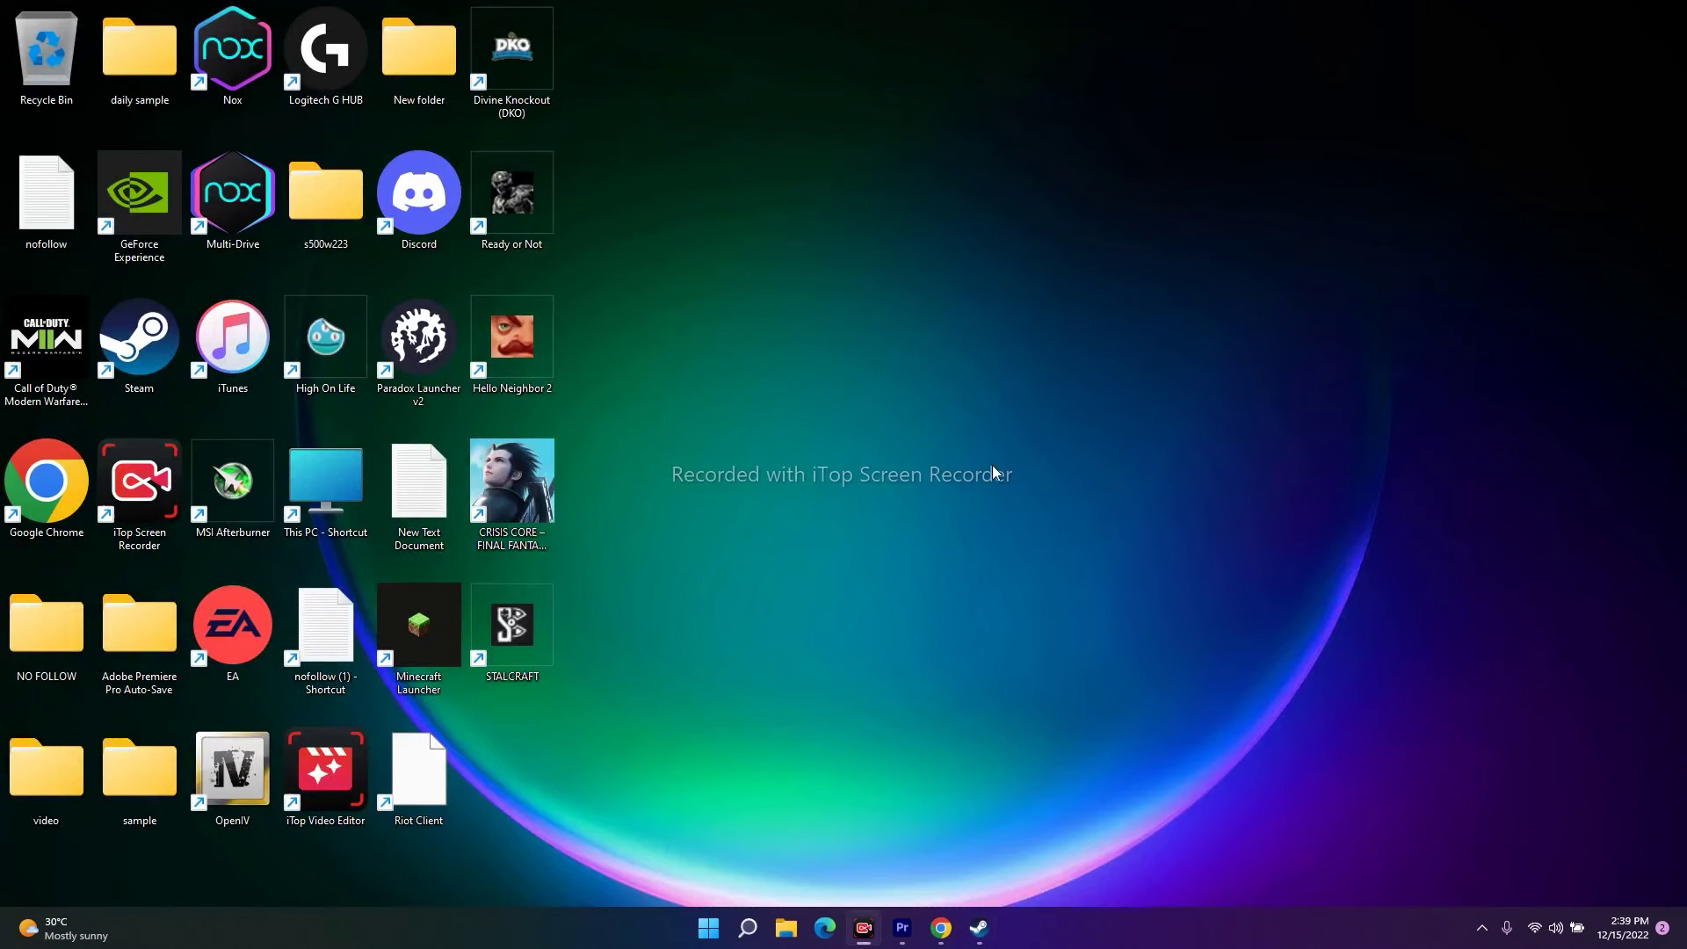
# Step: View the contents of the PC's Documents folder in File Explorer, and close the folder window
pyautogui.click(785, 928)
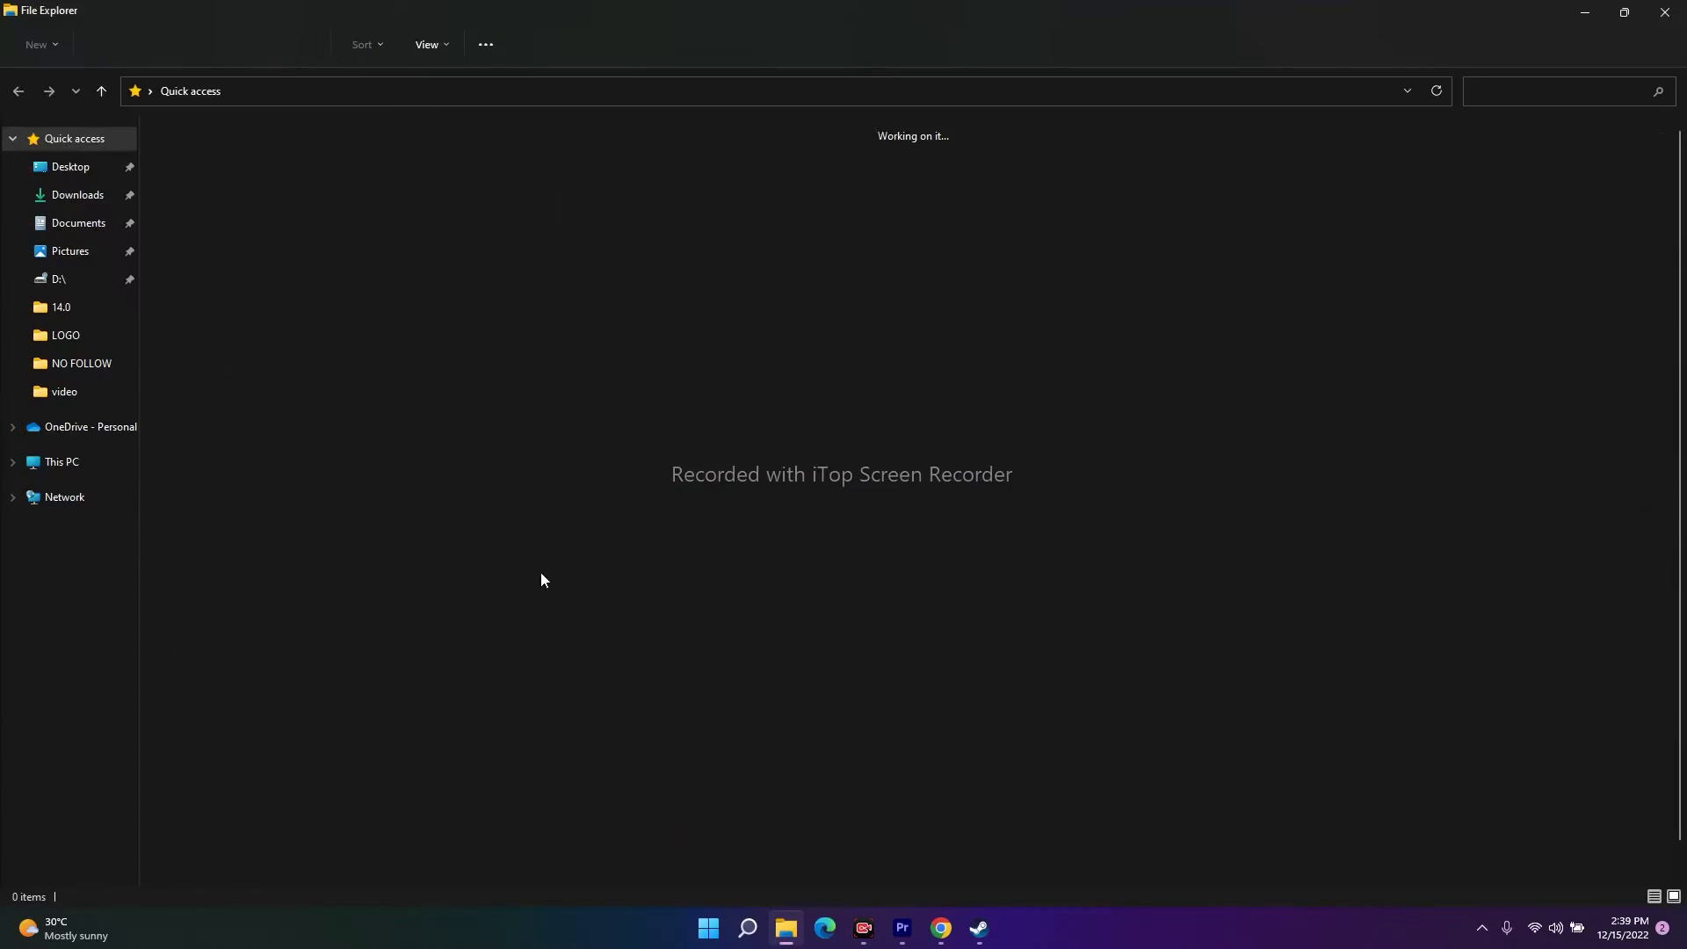
pyautogui.click(61, 462)
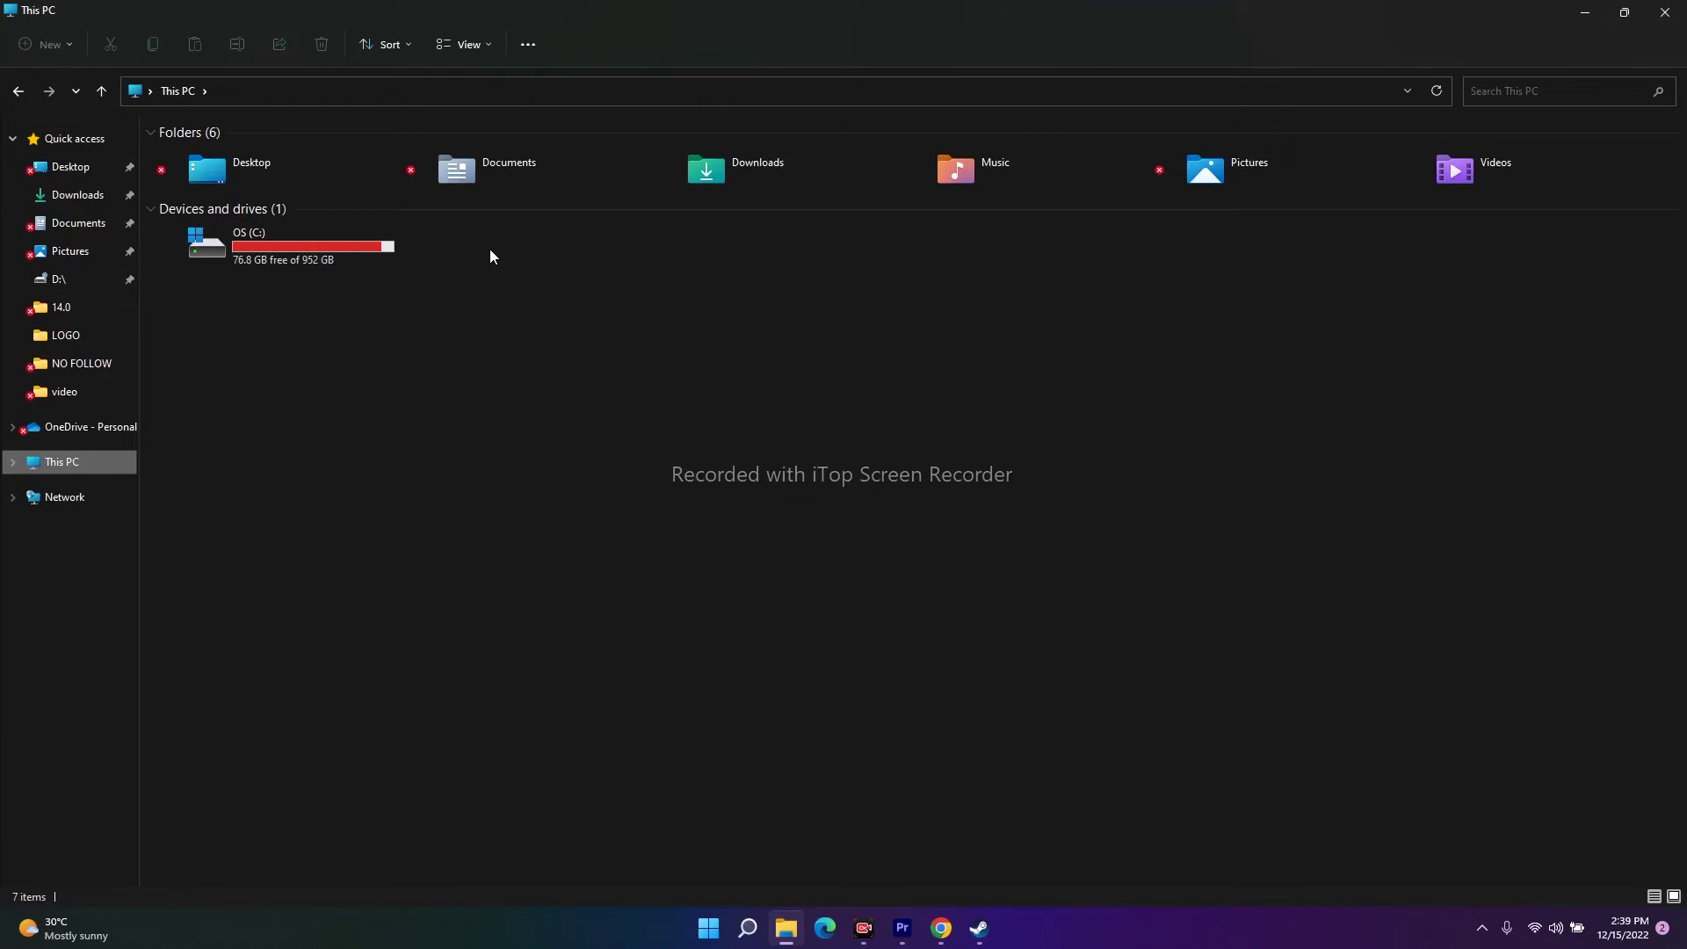
pyautogui.doubleClick(497, 172)
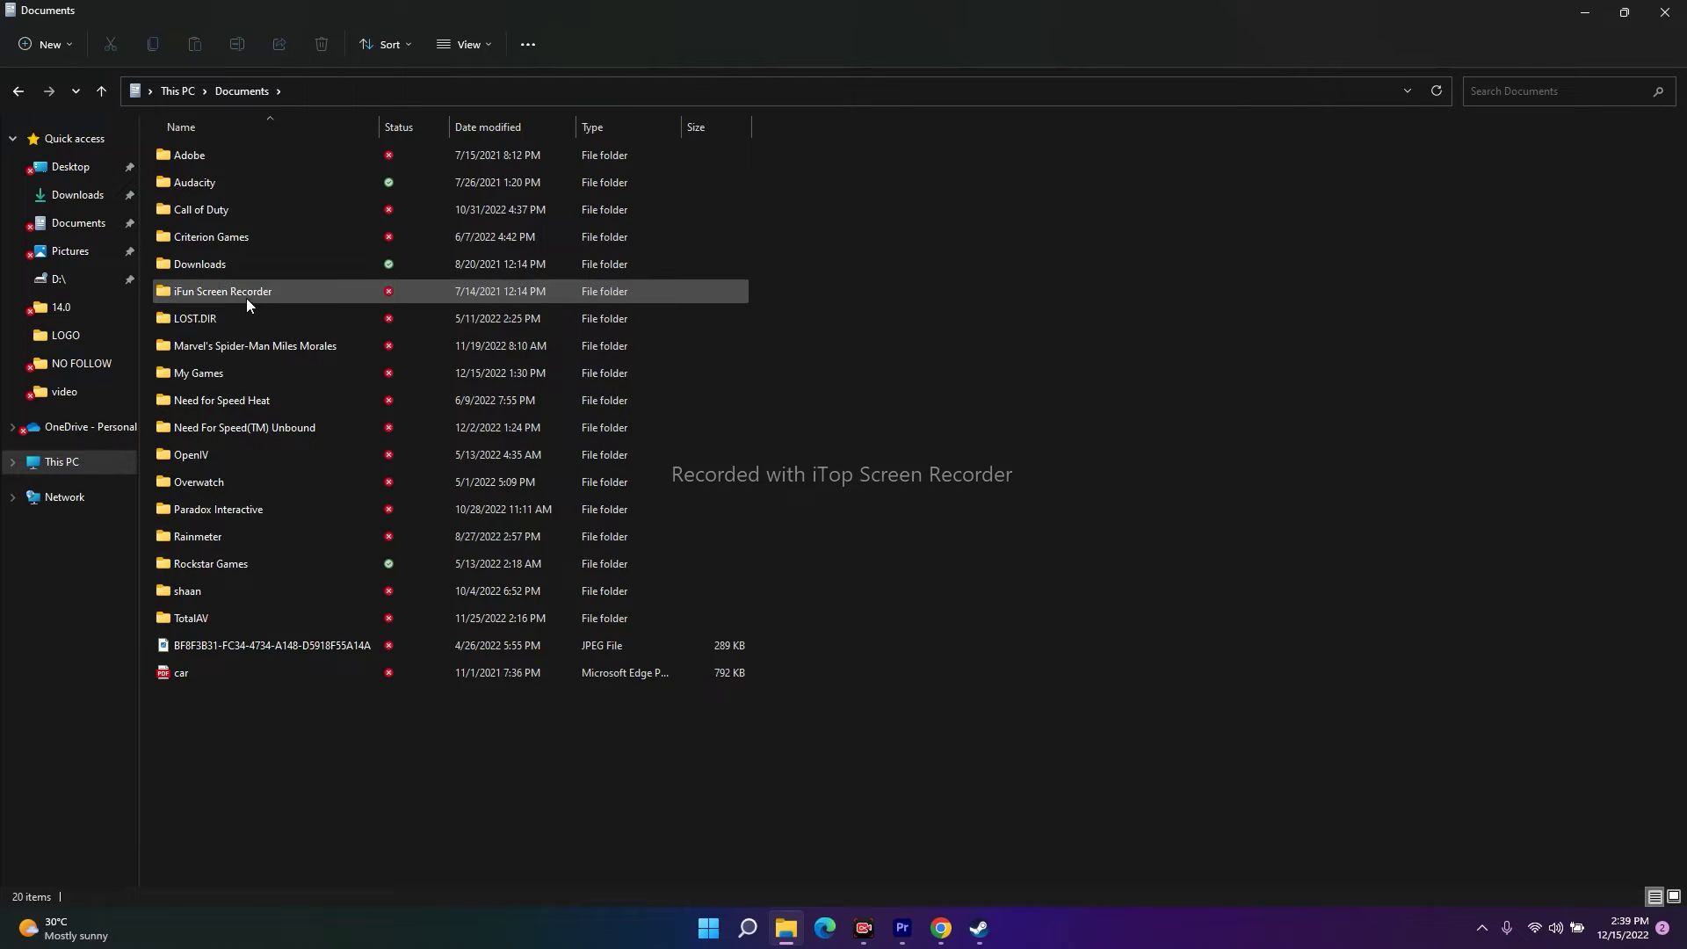
pyautogui.moveTo(246, 297)
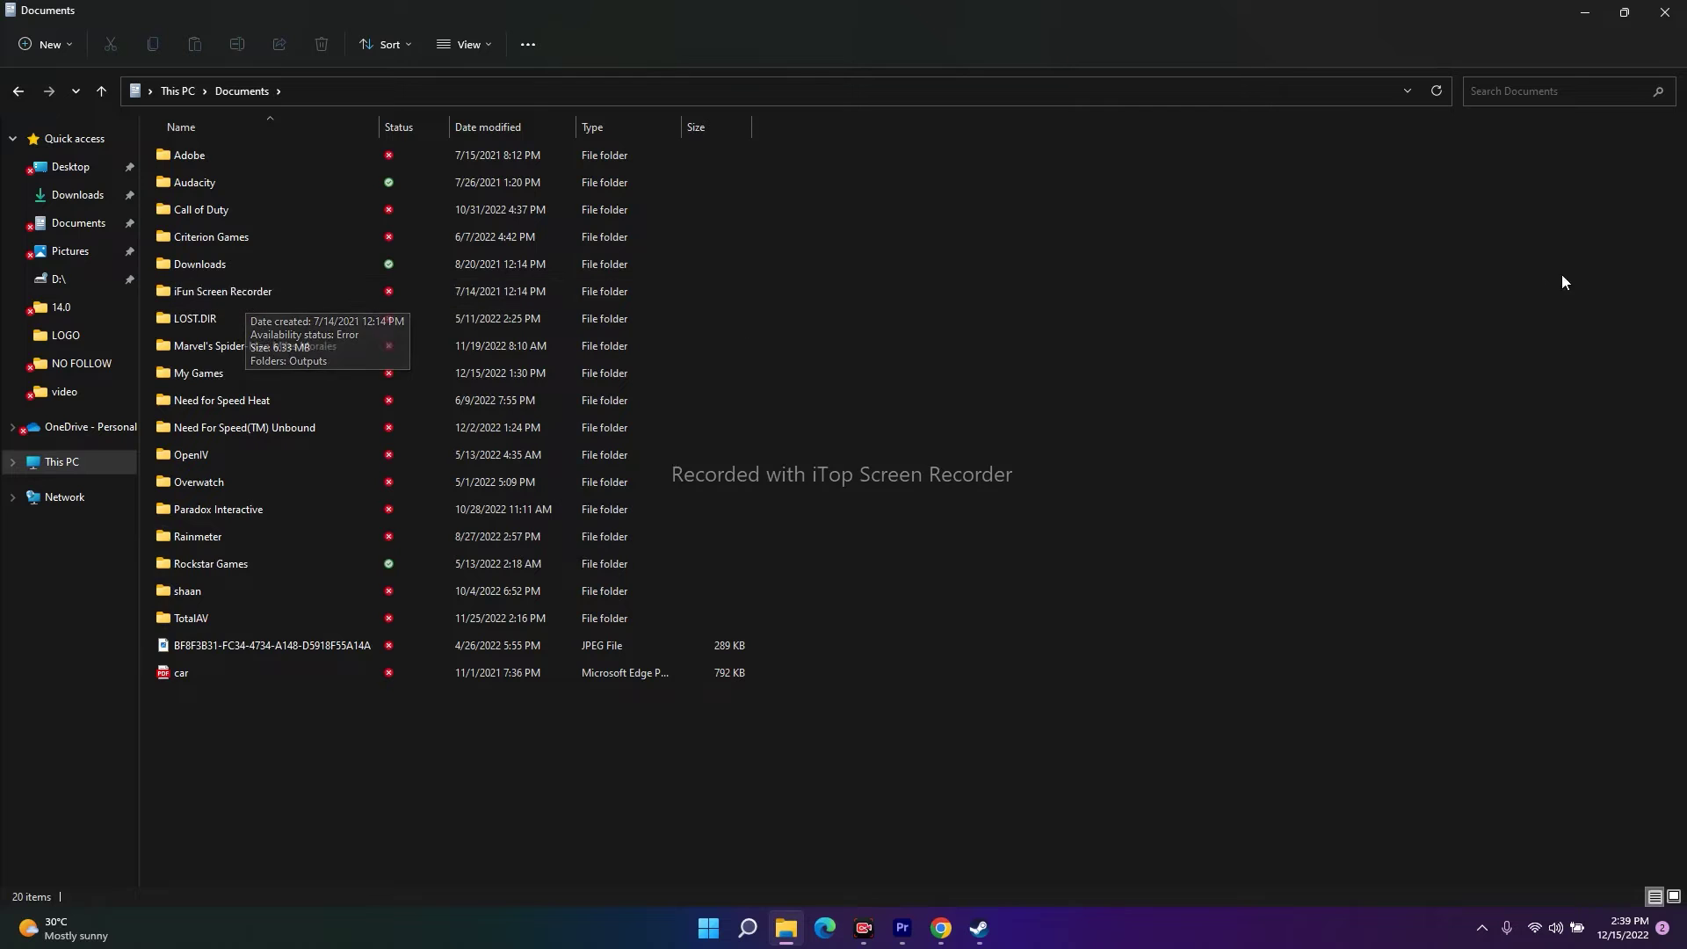
pyautogui.click(1663, 11)
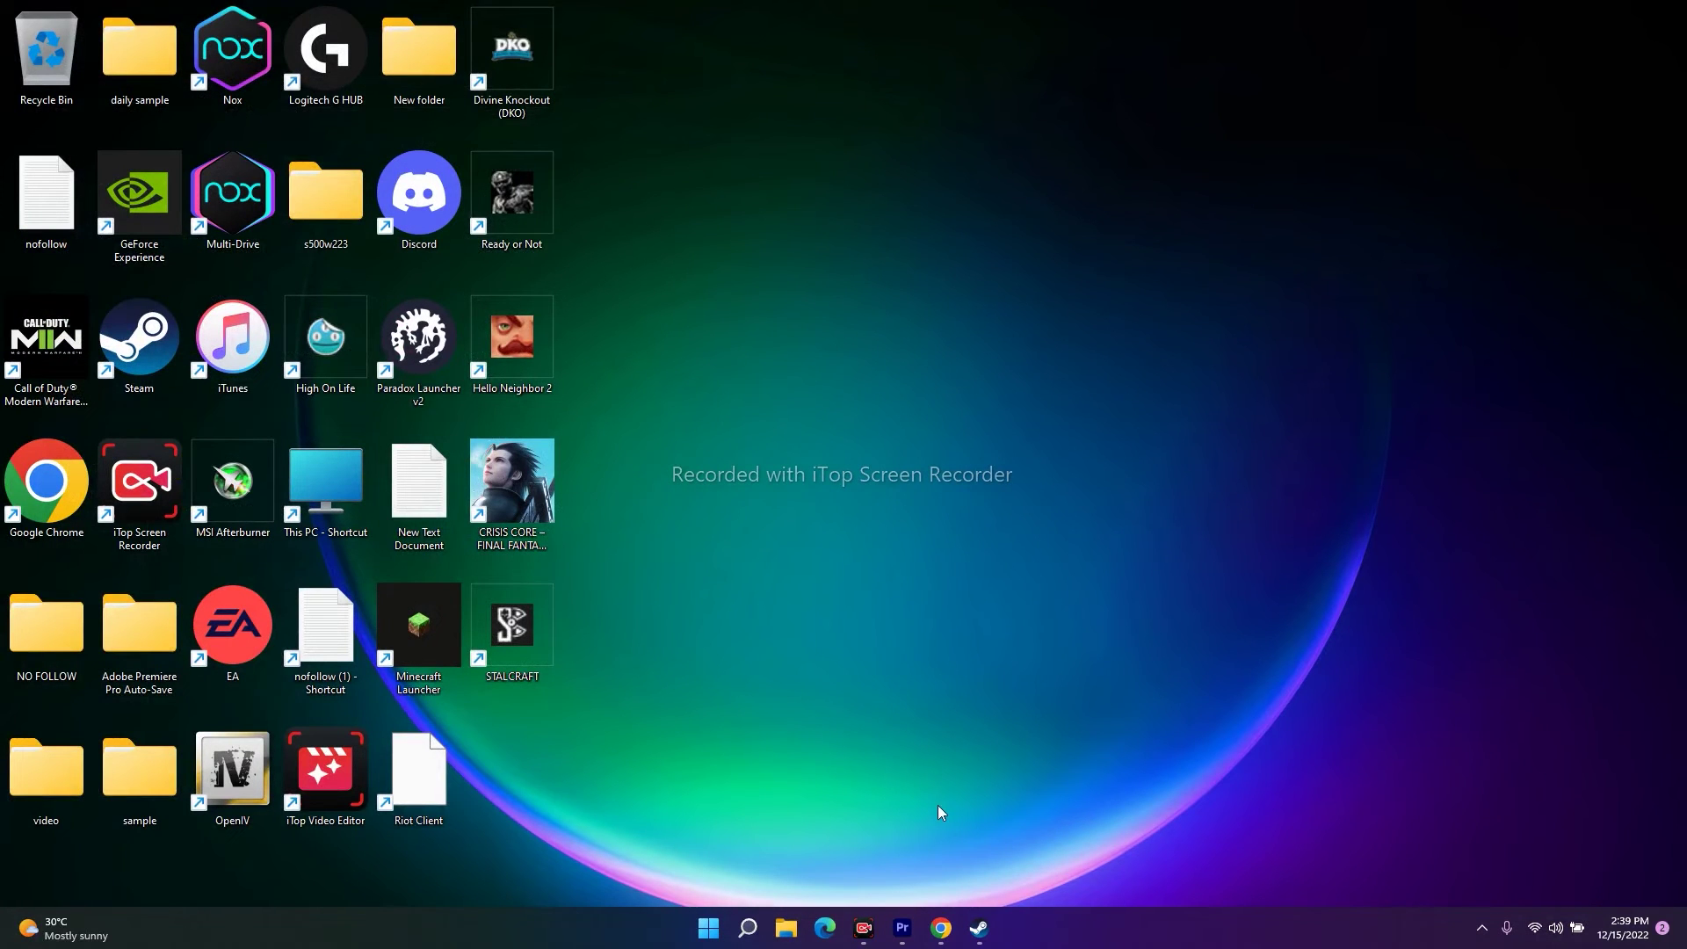
# Step: View the Steam Overlay setting in Divine Knockout's general properties in Steam, close the properties, and minimize Steam
pyautogui.click(978, 928)
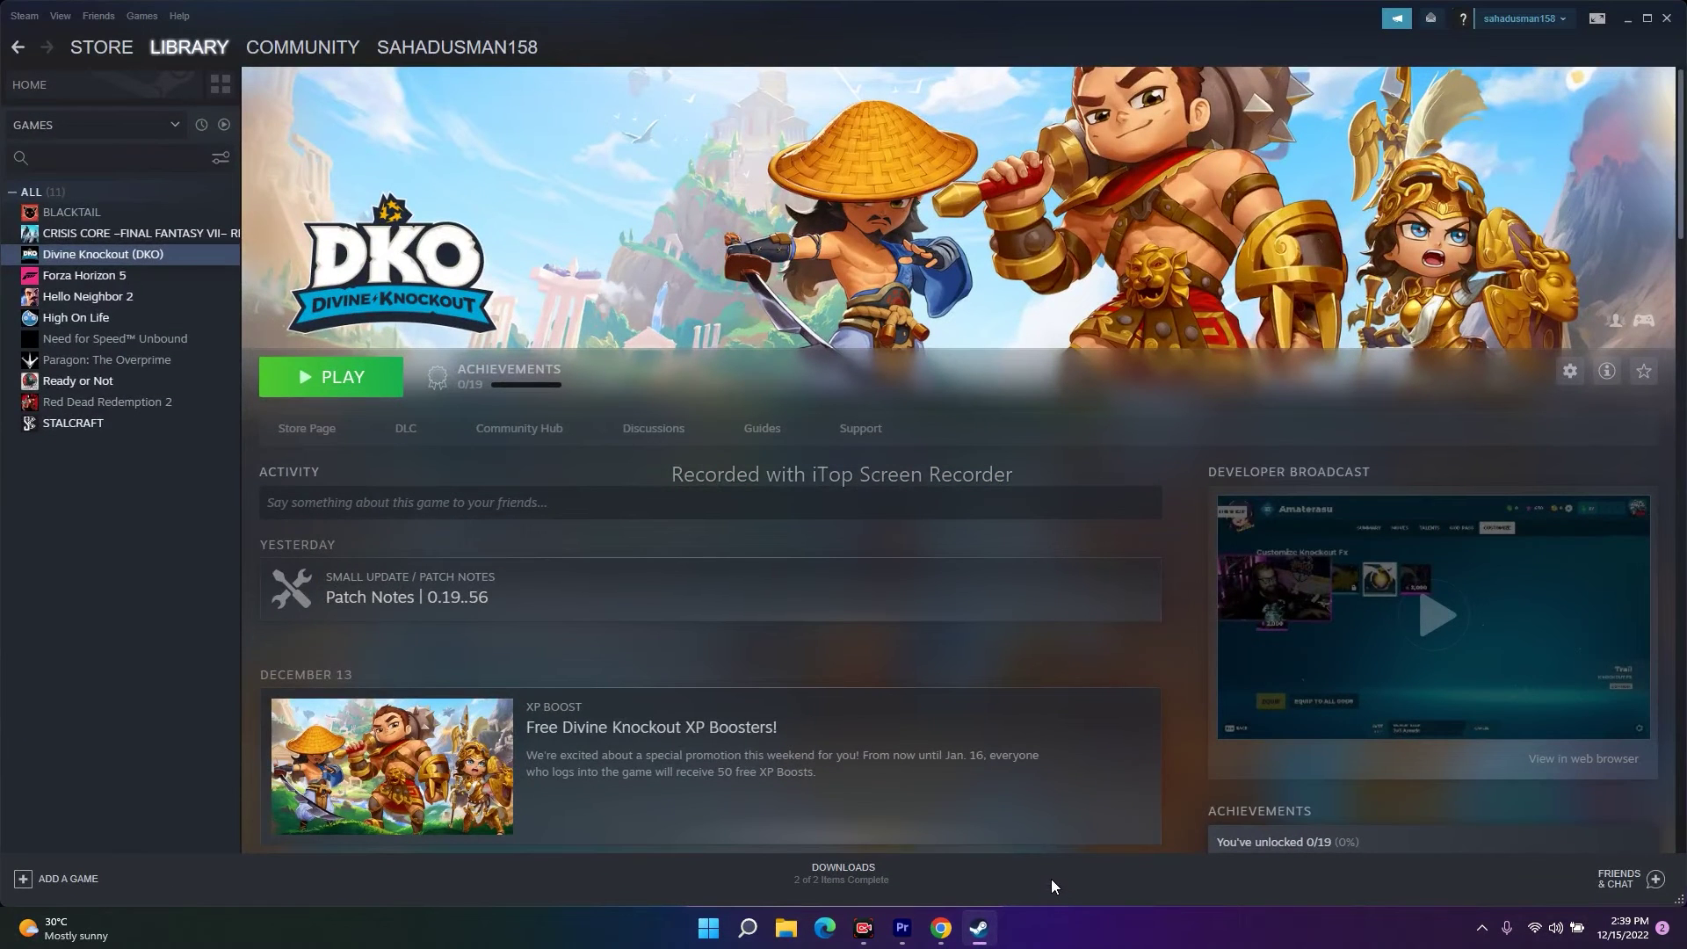
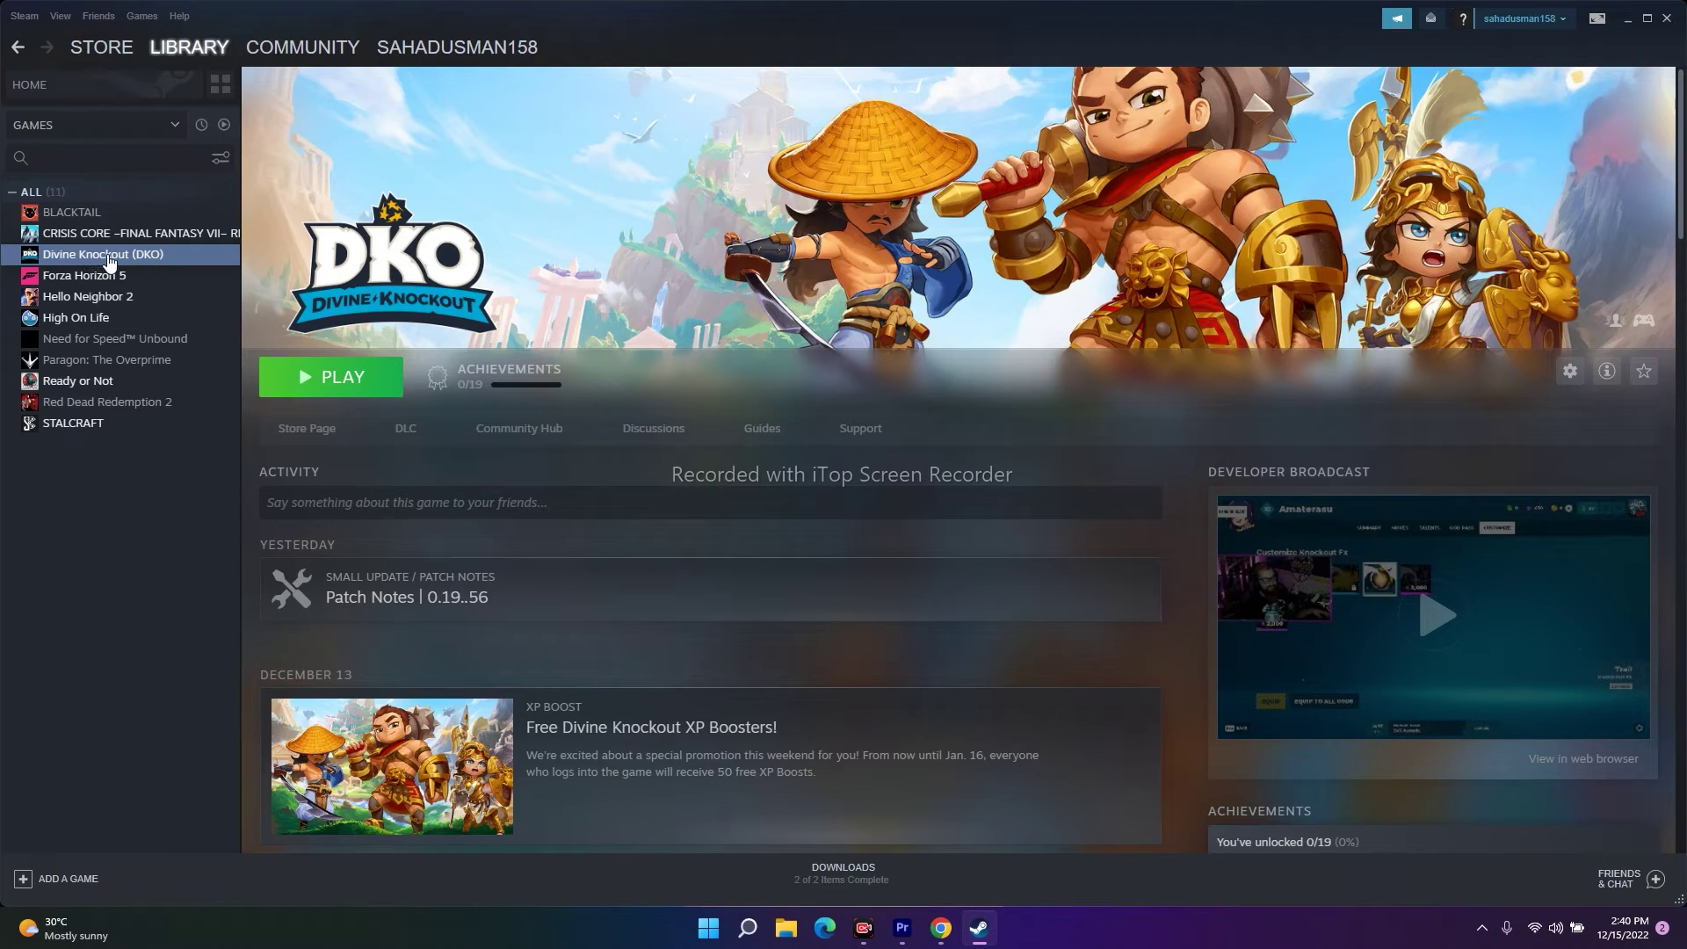
pyautogui.rightClick(107, 254)
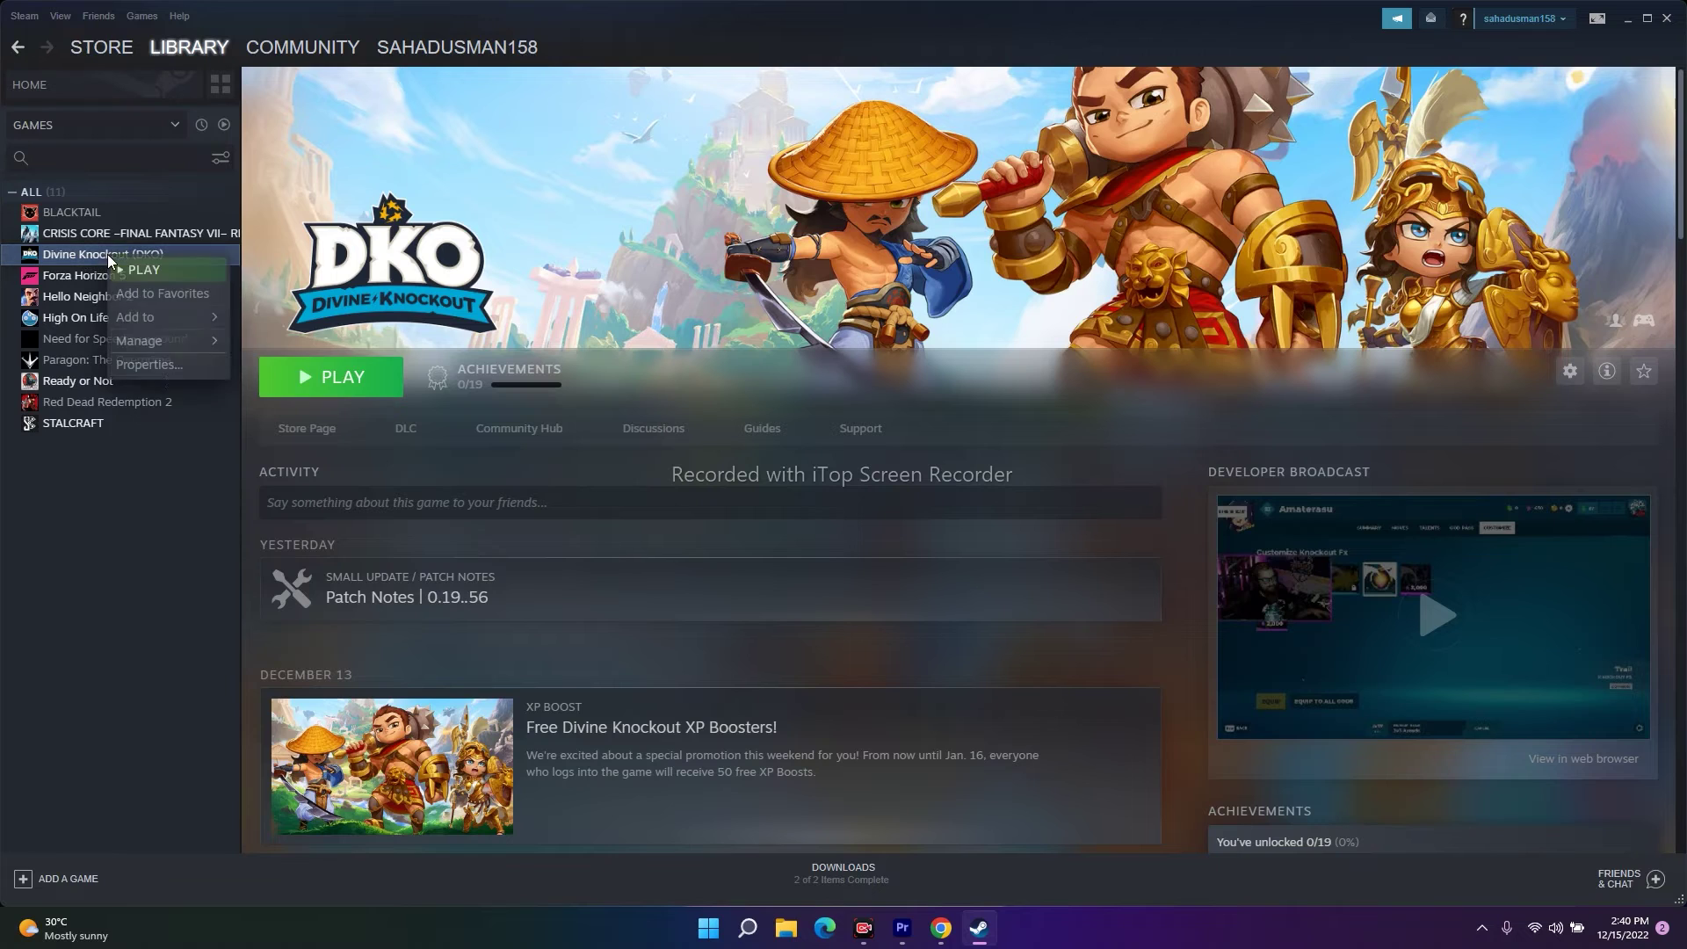
pyautogui.click(167, 367)
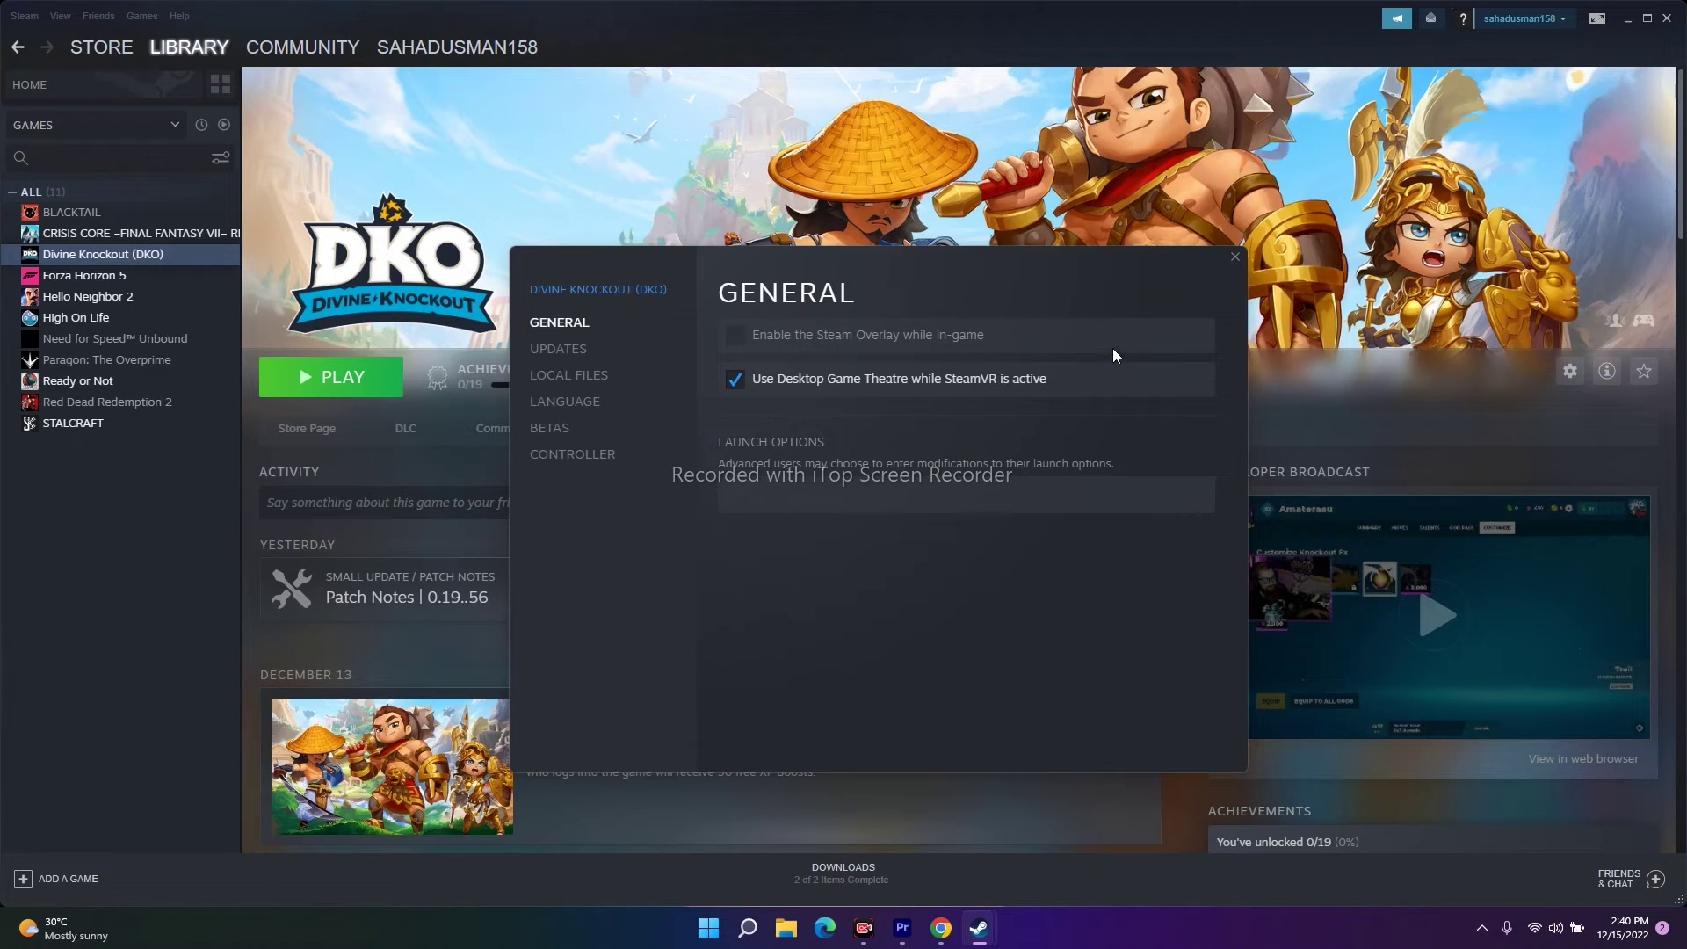
pyautogui.click(1234, 260)
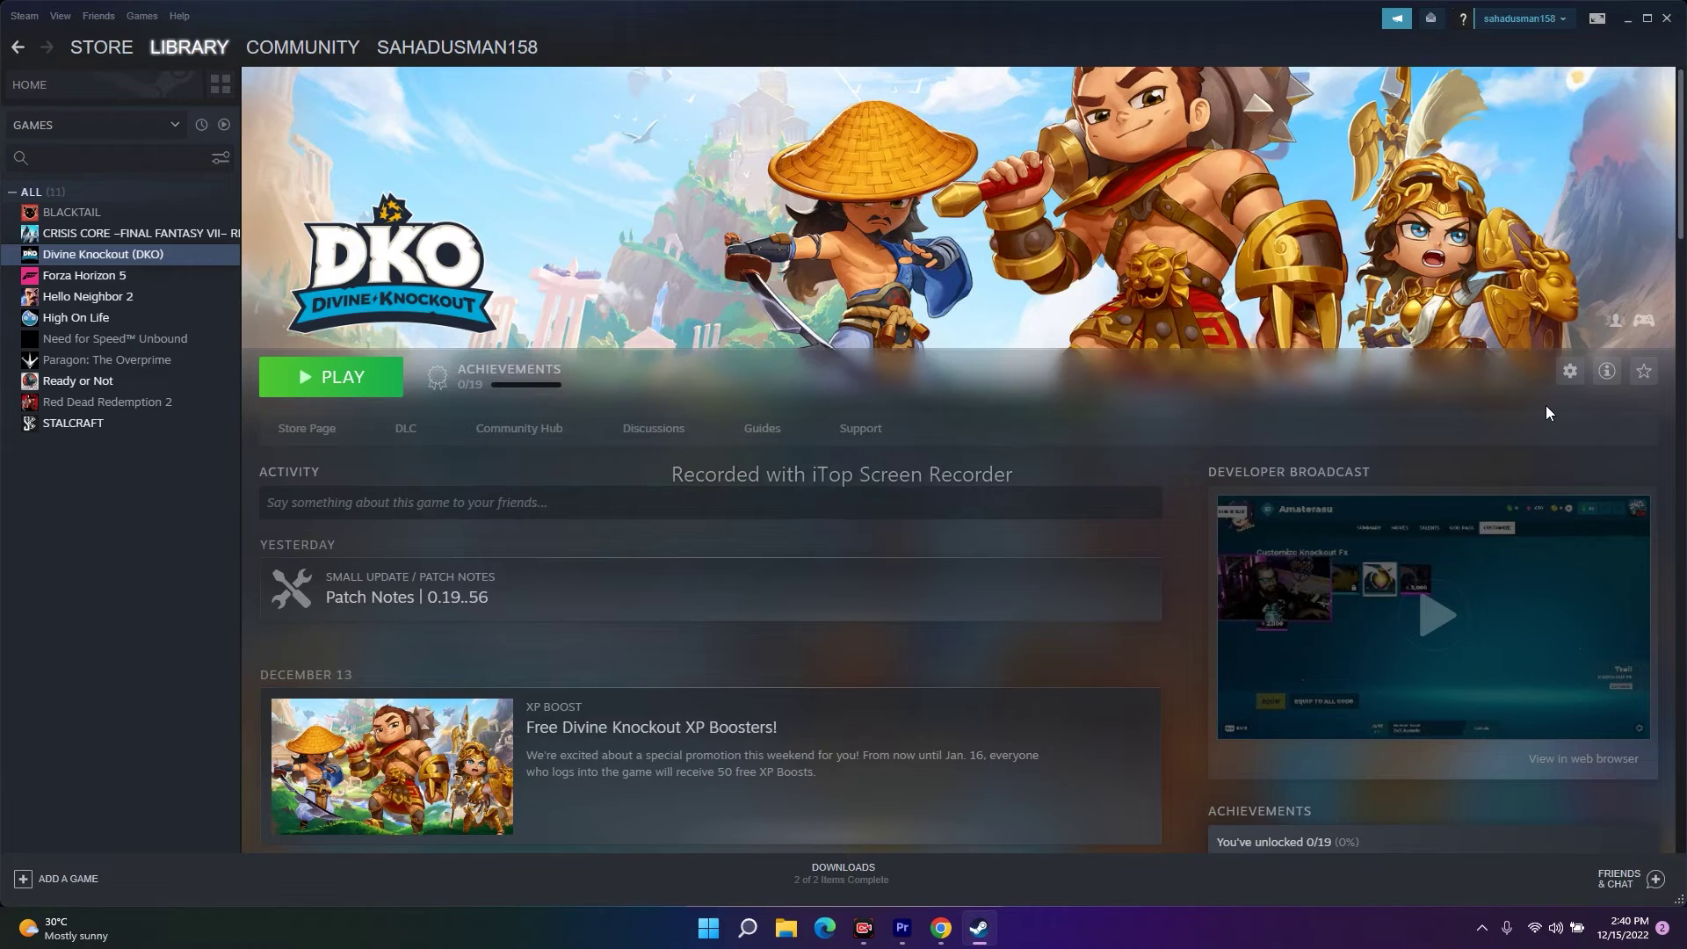
pyautogui.click(1627, 18)
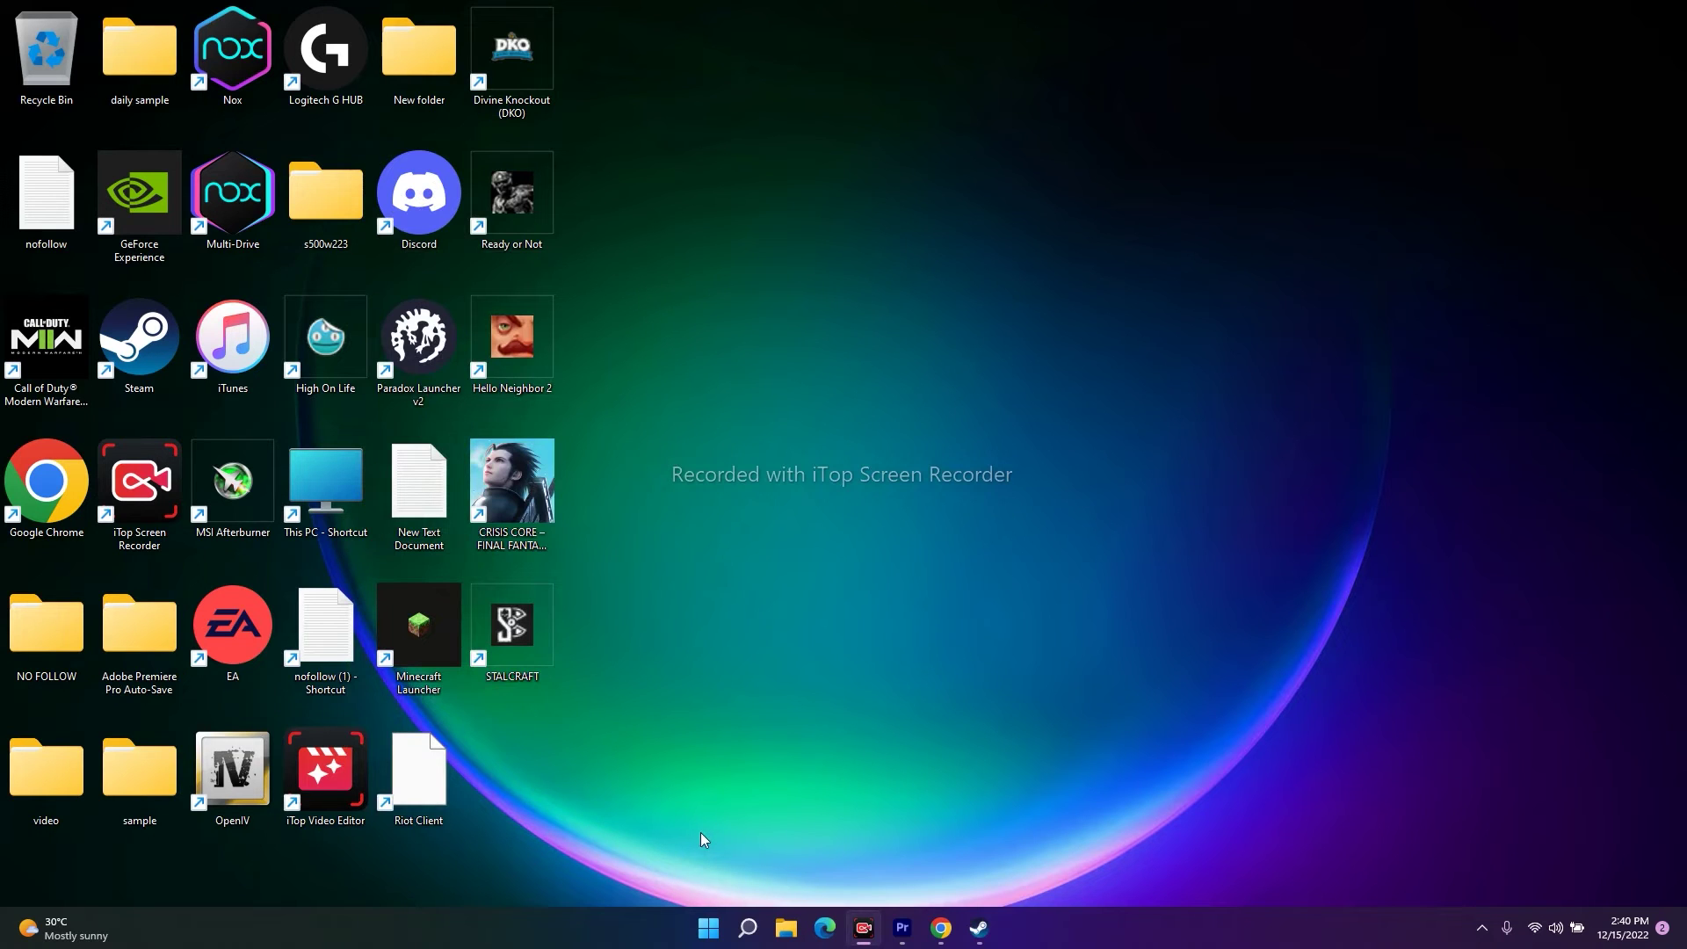
# Step: End the AggregatorHost and Adobe IPC Broker background processes in Task Manager, and close Task Manager
pyautogui.rightClick(708, 928)
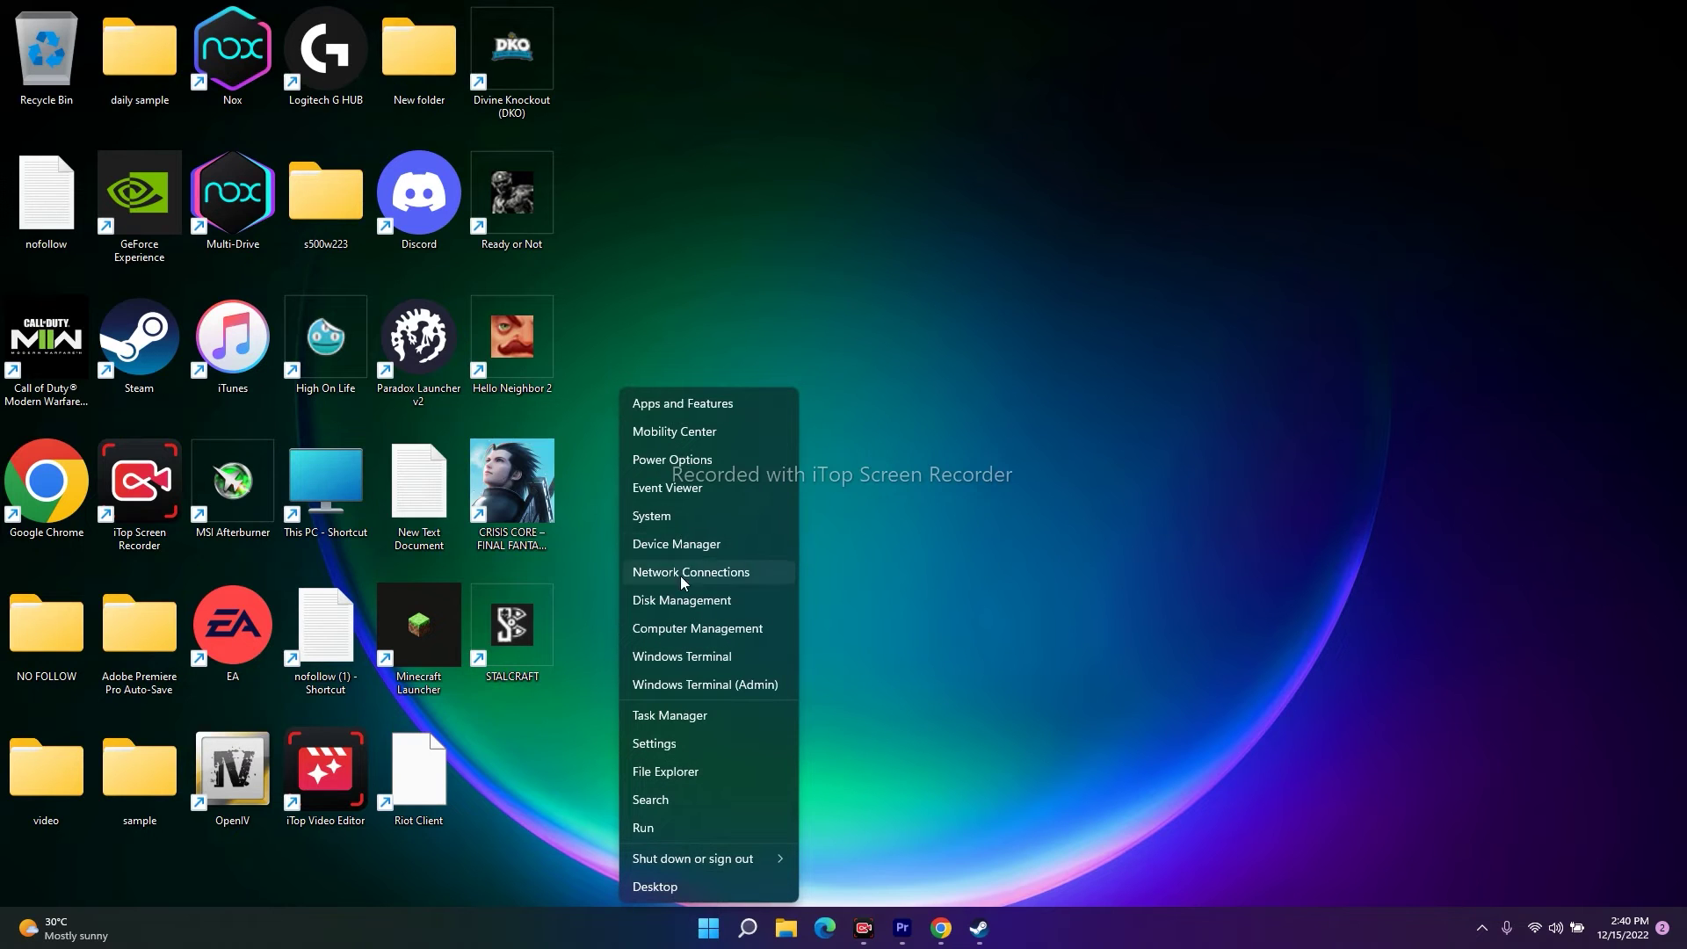
pyautogui.click(696, 719)
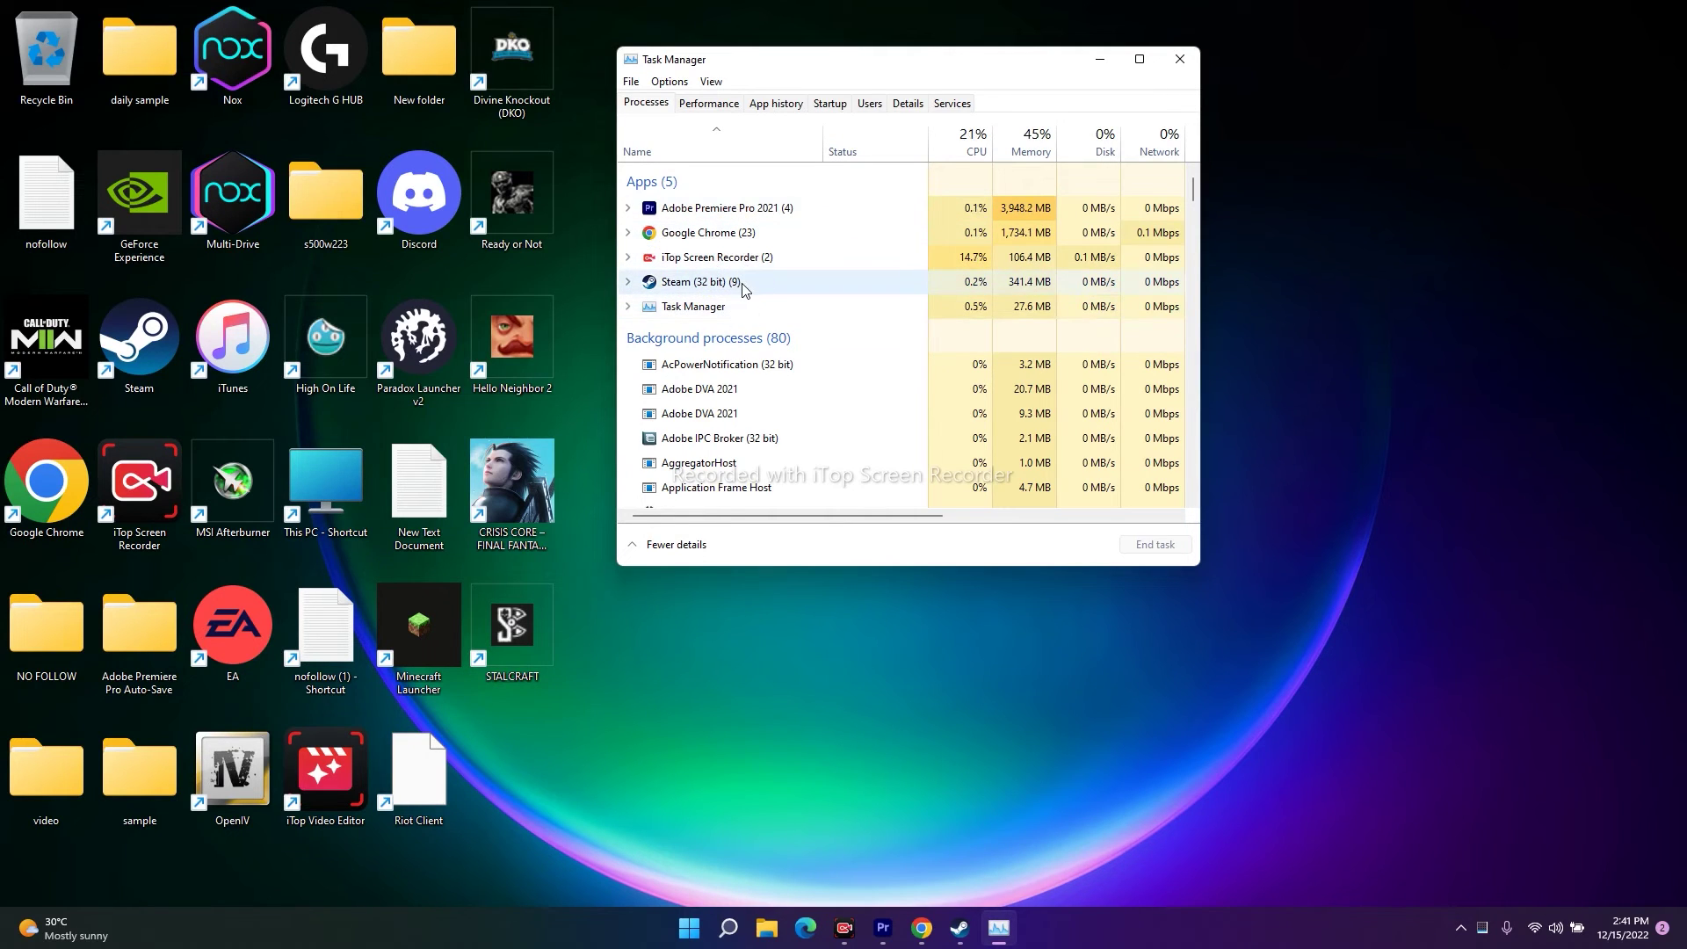
pyautogui.scroll(-1, 764, 281)
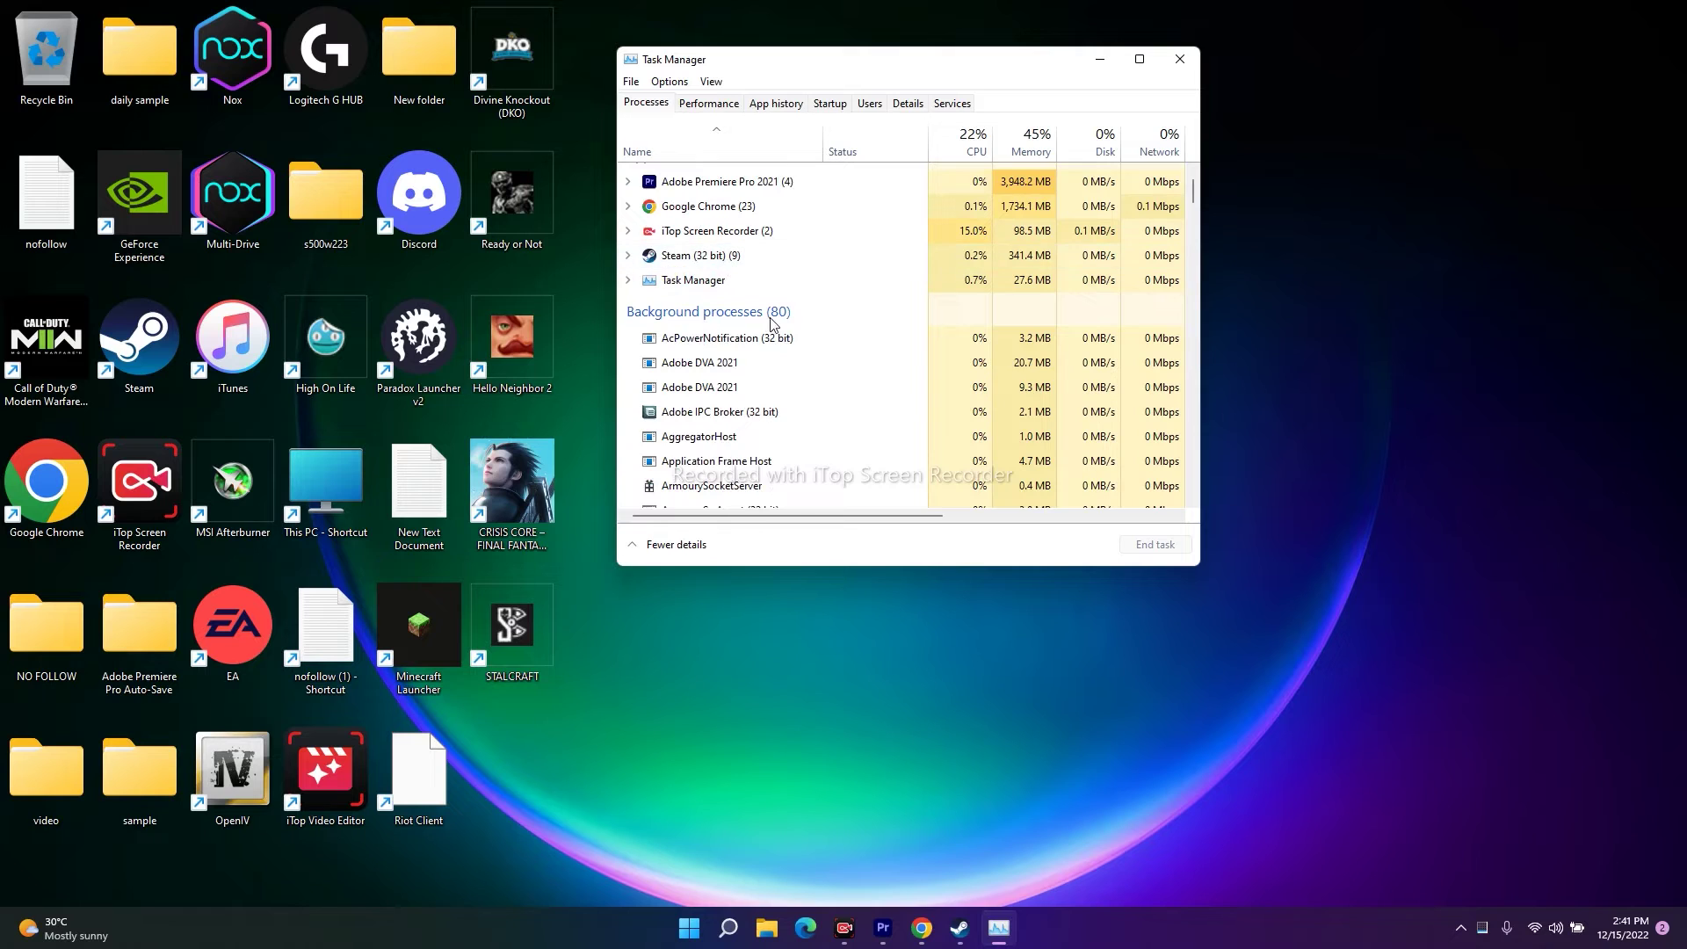
pyautogui.scroll(-5, 773, 325)
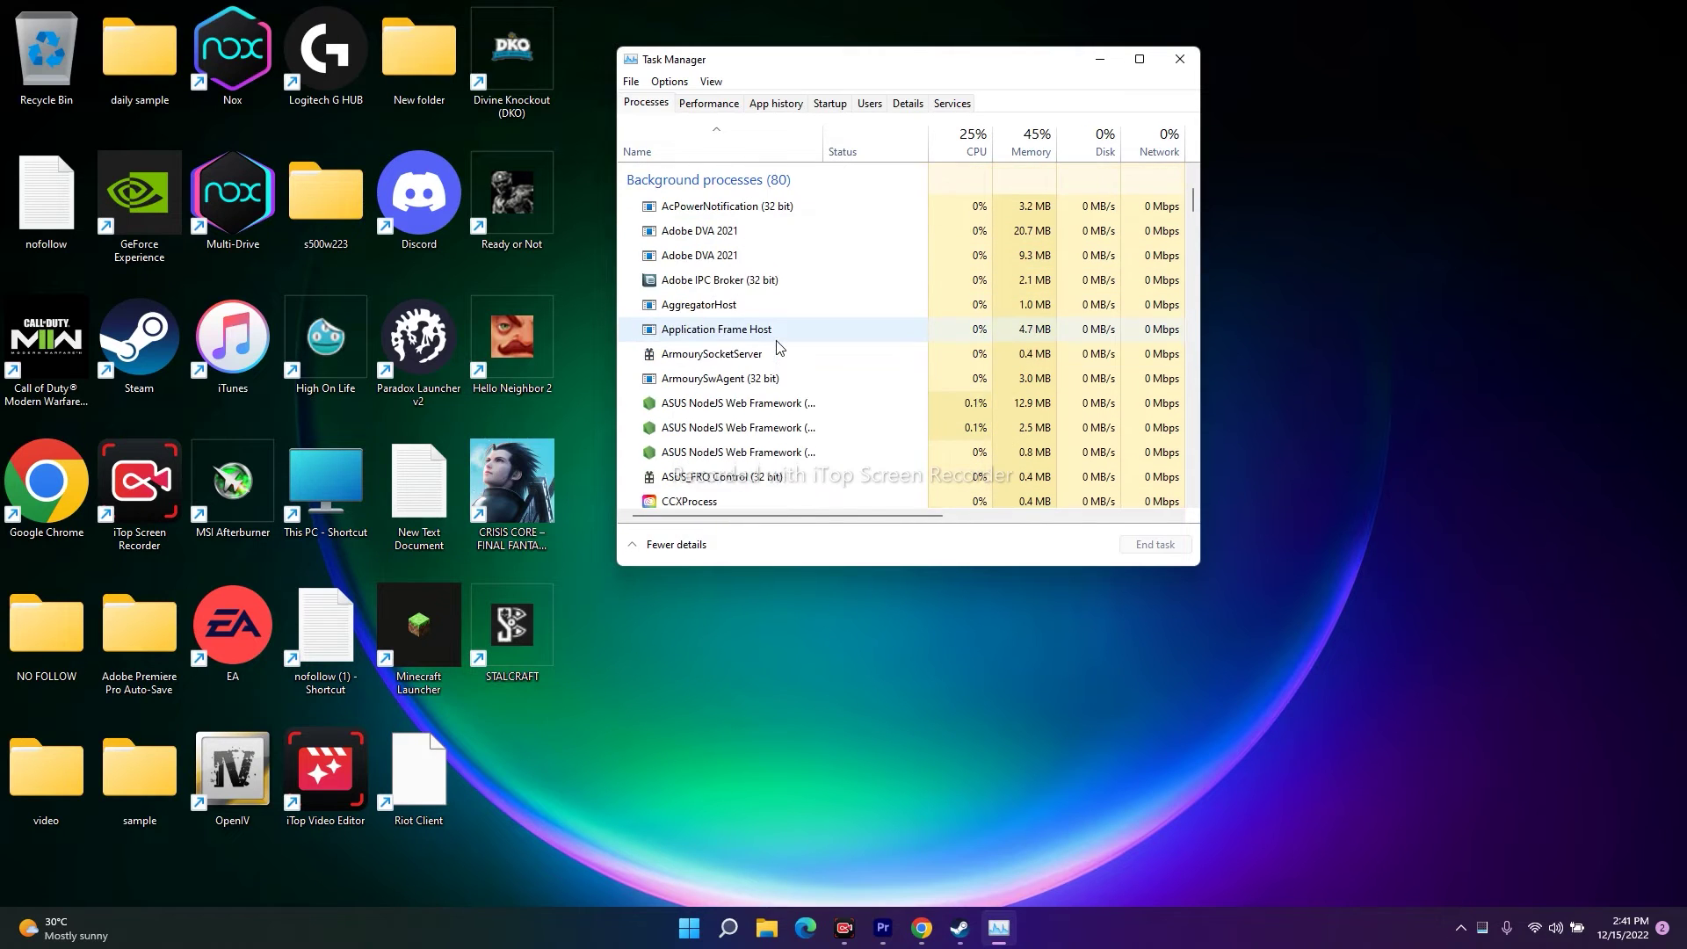
pyautogui.scroll(-4, 777, 344)
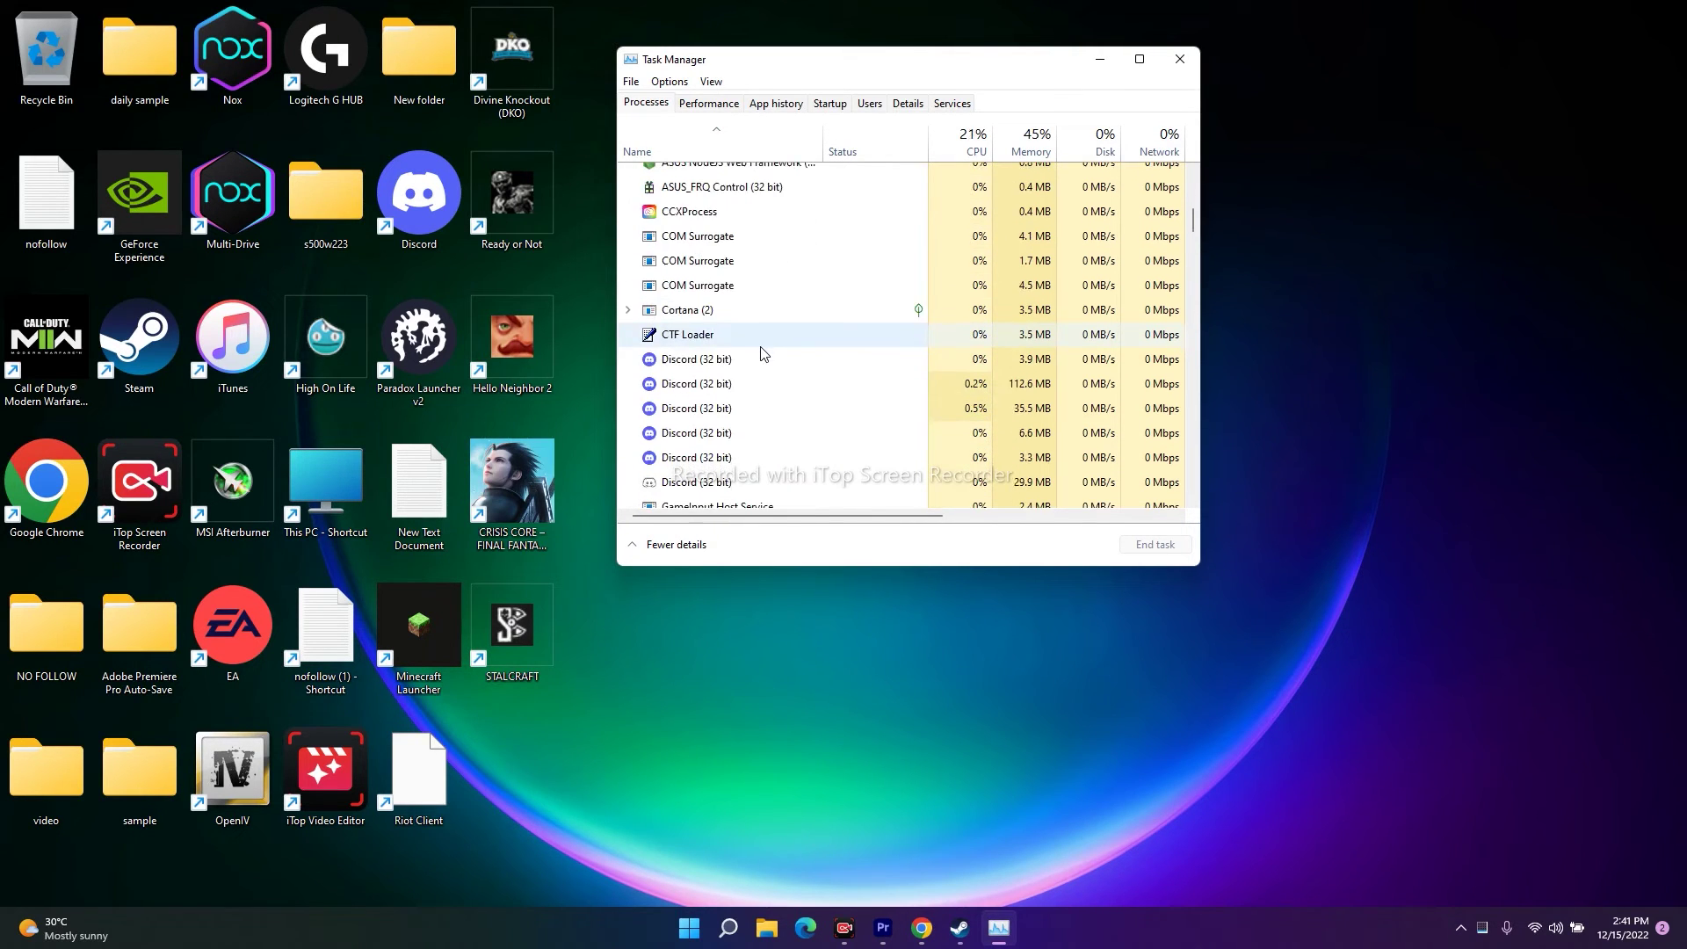
pyautogui.scroll(-1, 764, 353)
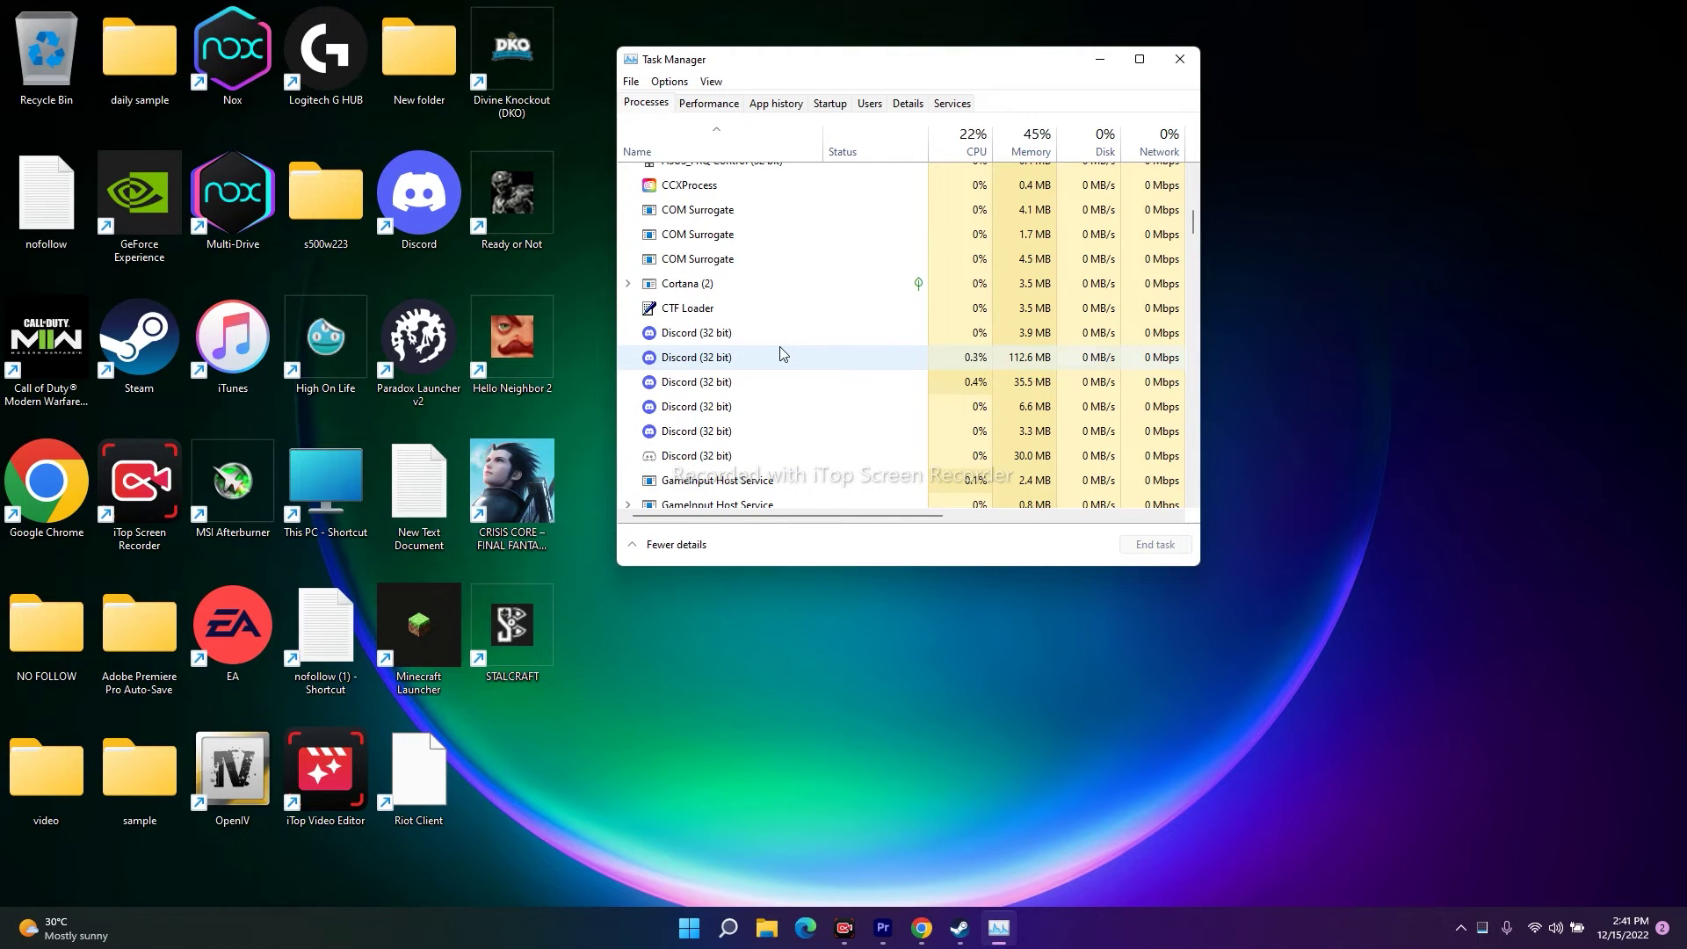
pyautogui.scroll(4, 780, 355)
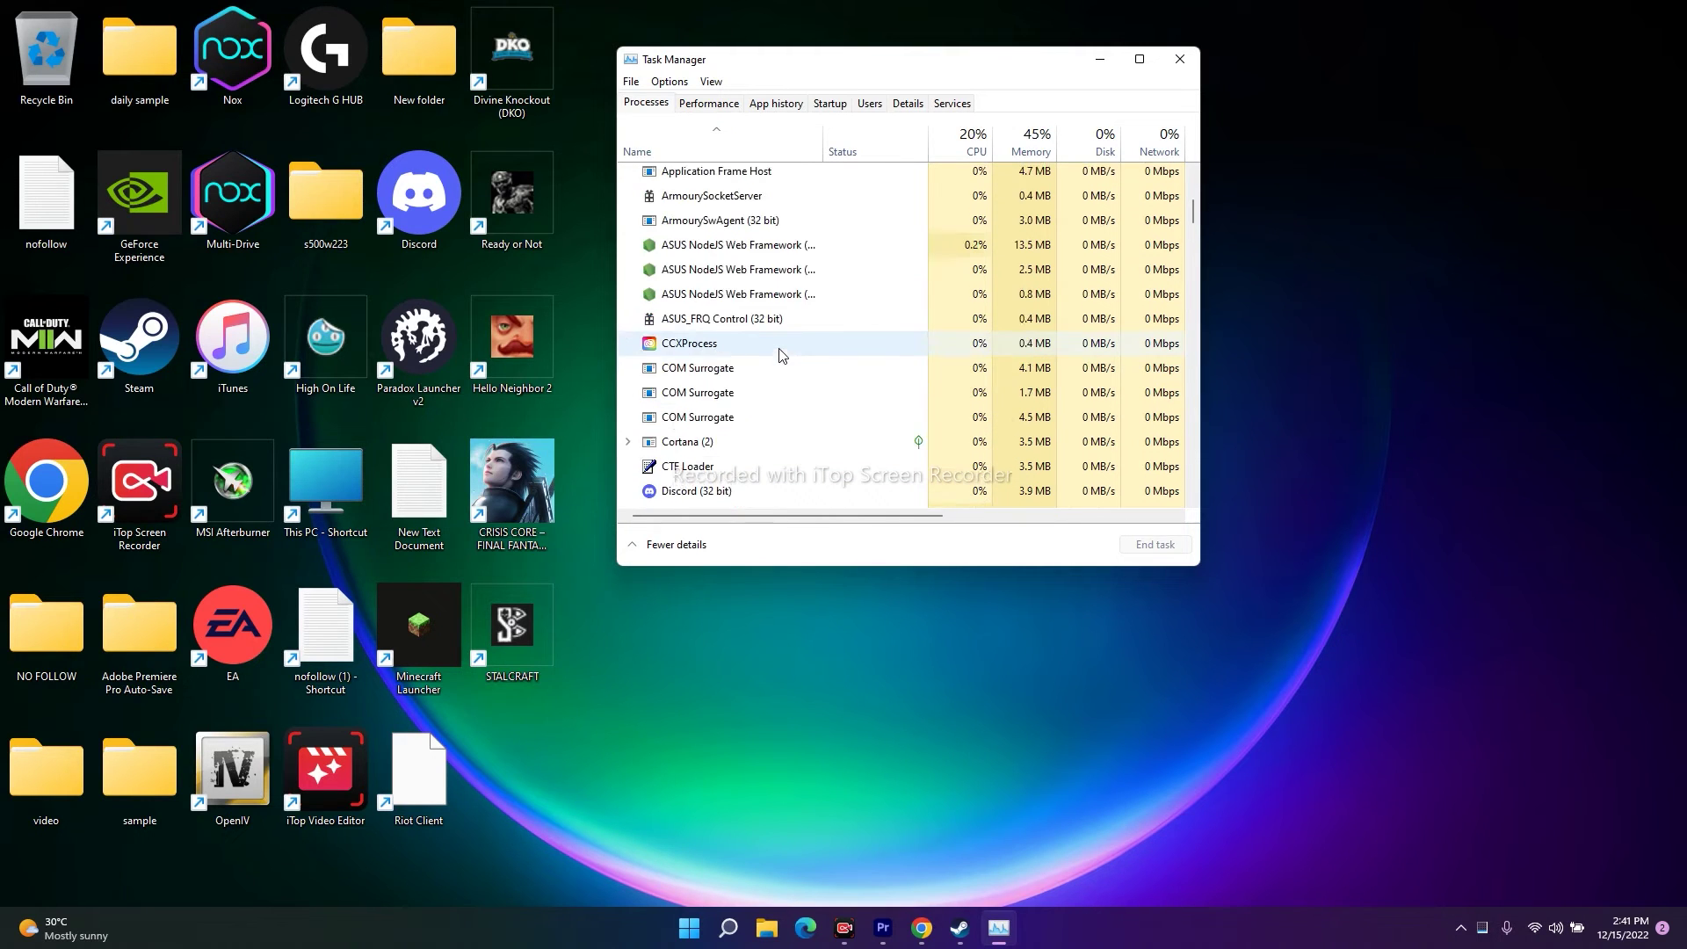
pyautogui.rightClick(718, 280)
pyautogui.click(747, 290)
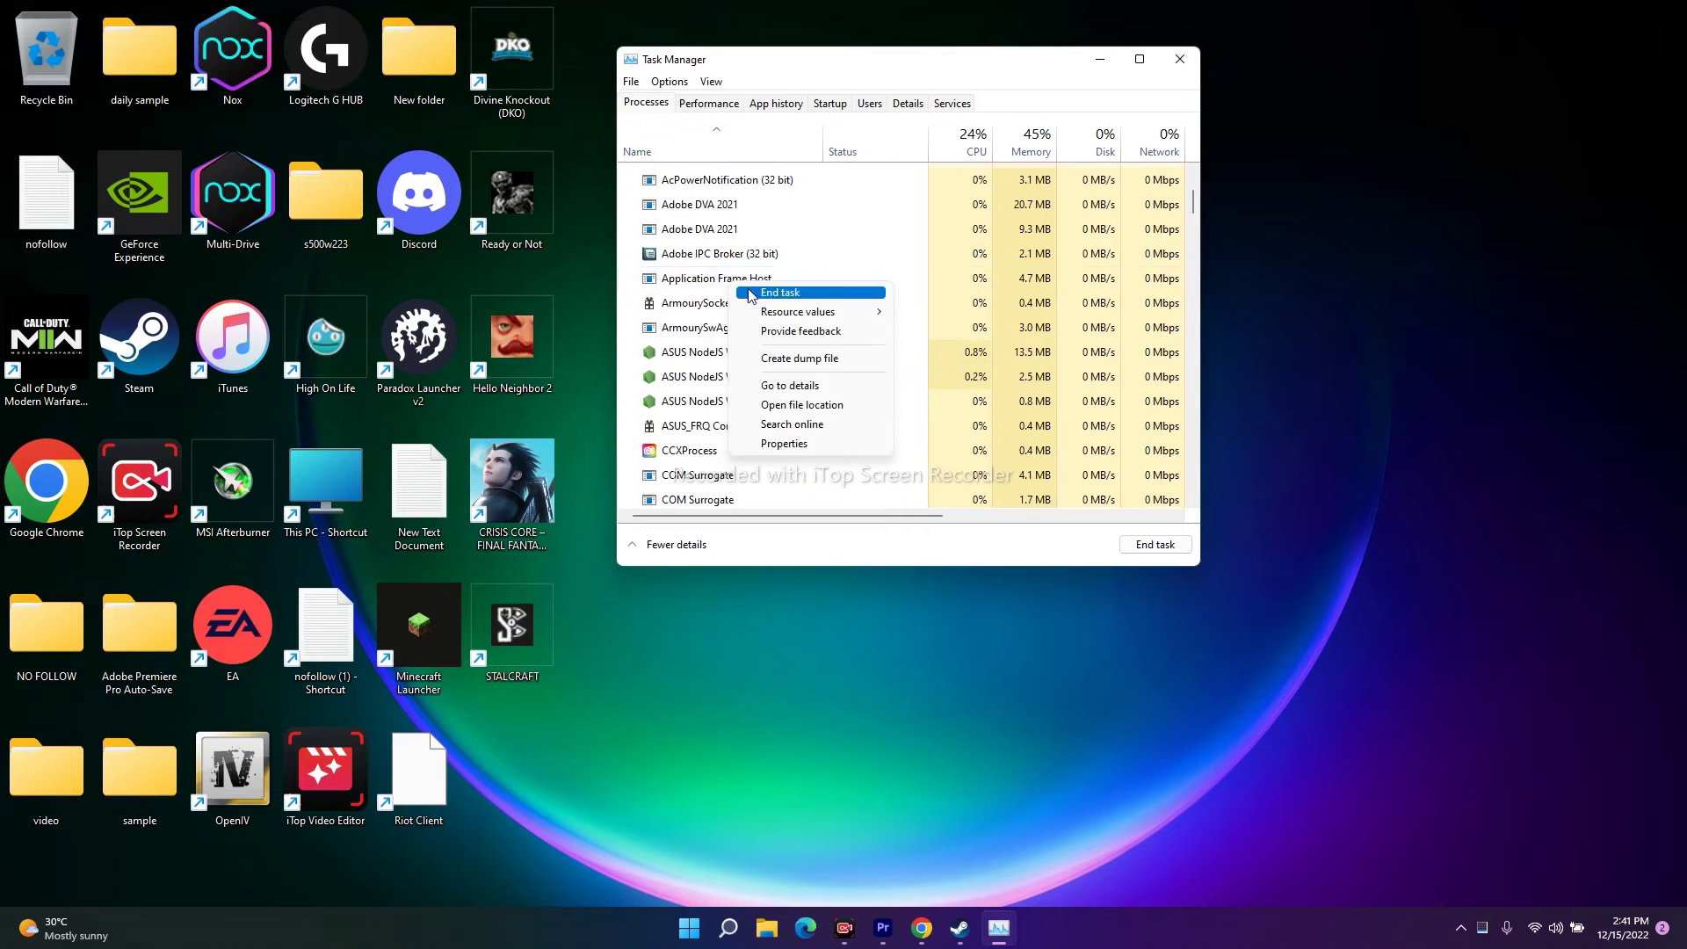
pyautogui.rightClick(757, 258)
pyautogui.click(778, 269)
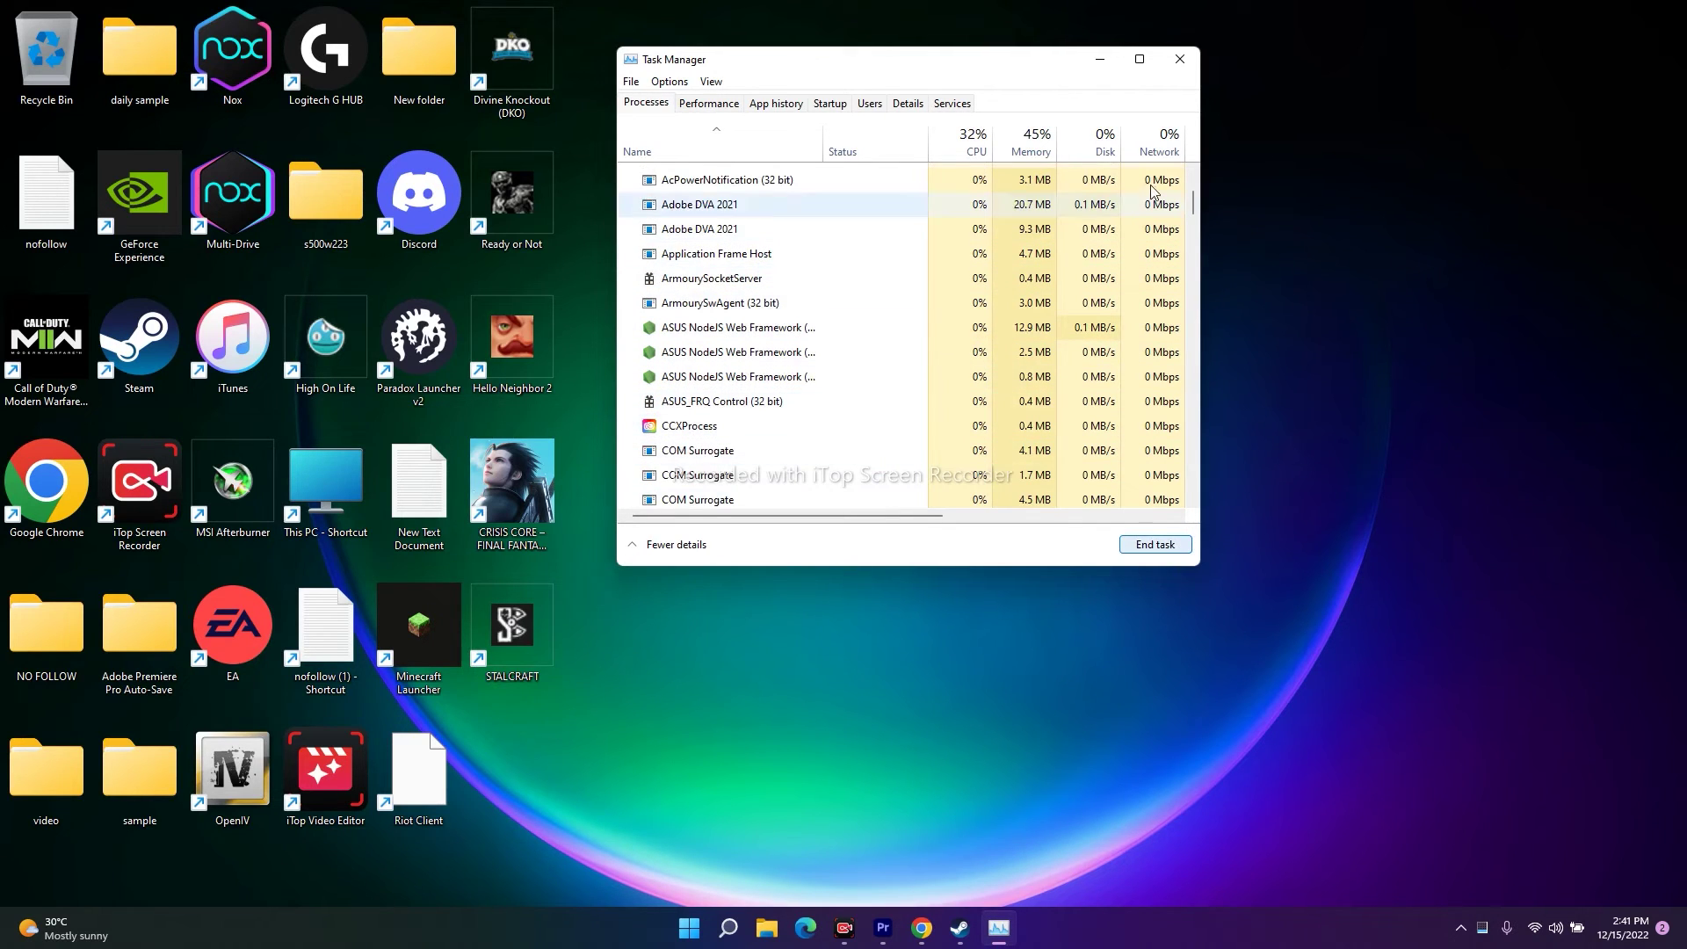
pyautogui.click(1178, 69)
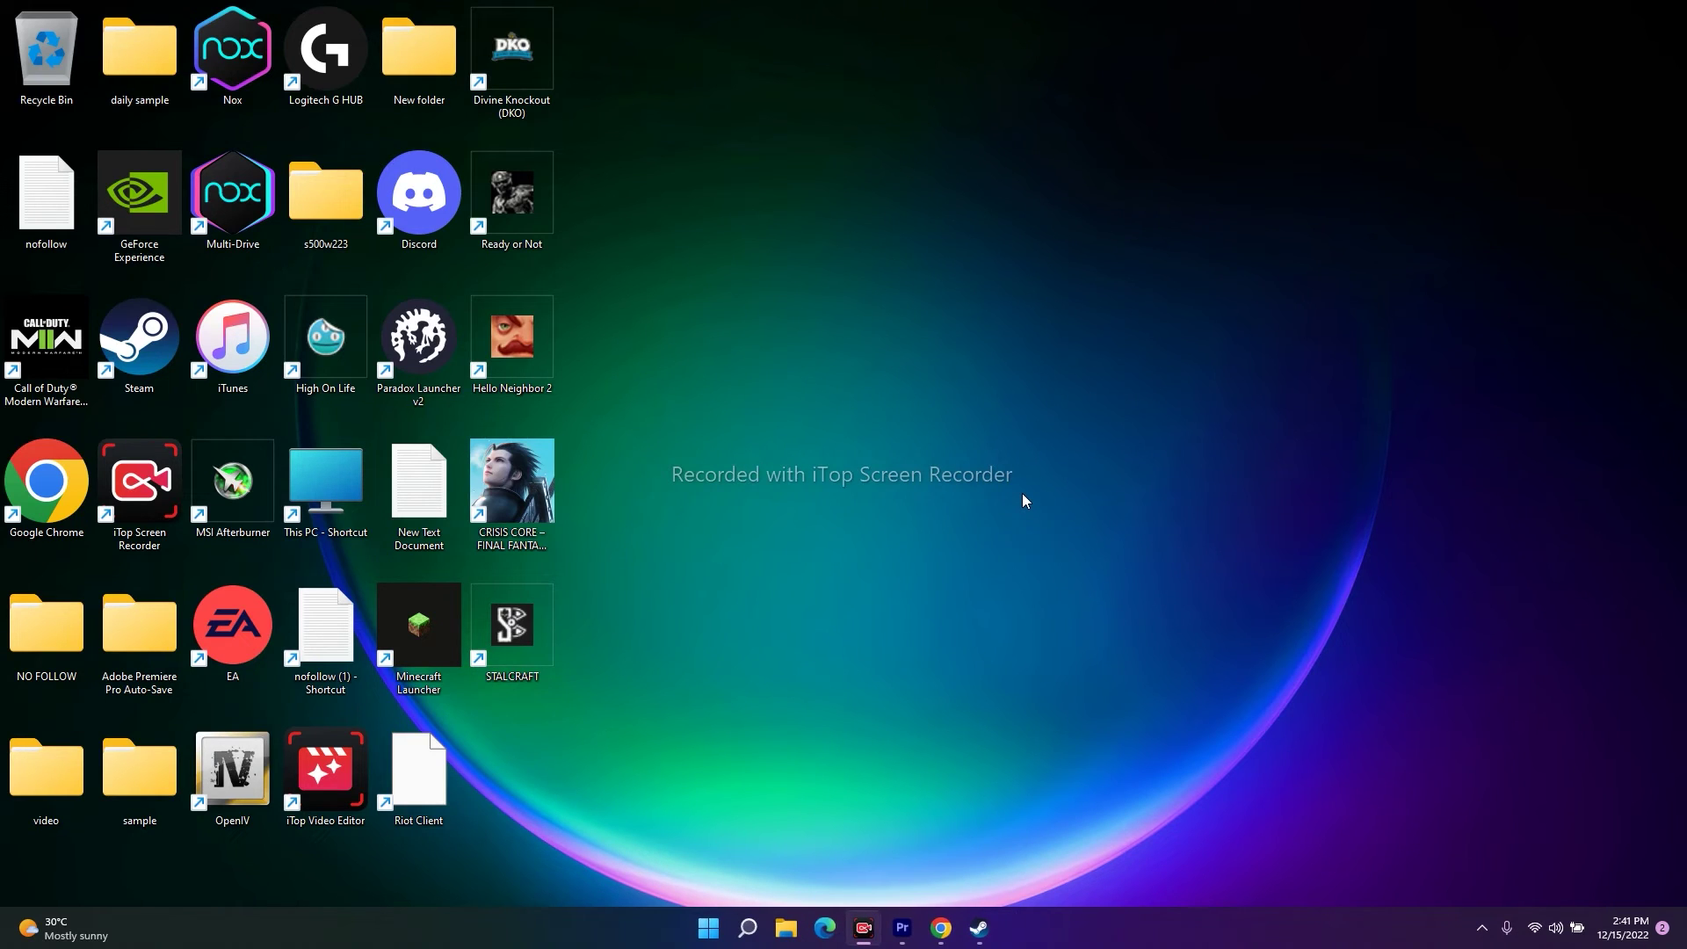
# Step: Verify the integrity of Divine Knockout's local files through its Steam properties, minimize Steam, and close the properties
pyautogui.click(978, 928)
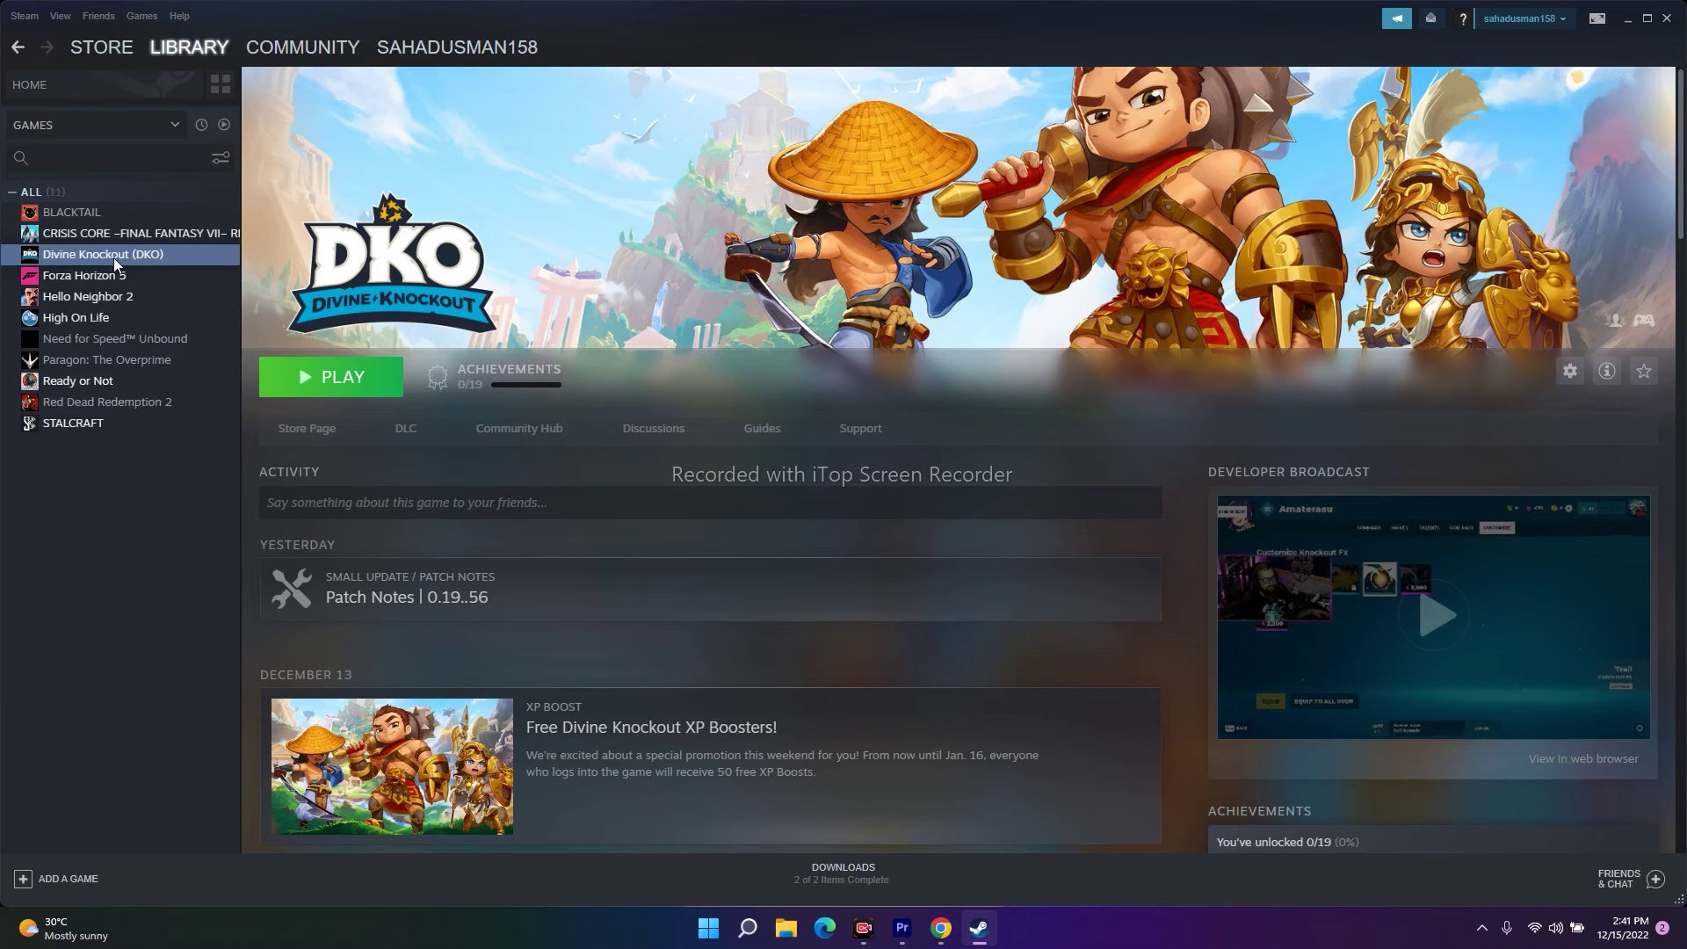
pyautogui.rightClick(114, 256)
pyautogui.click(136, 368)
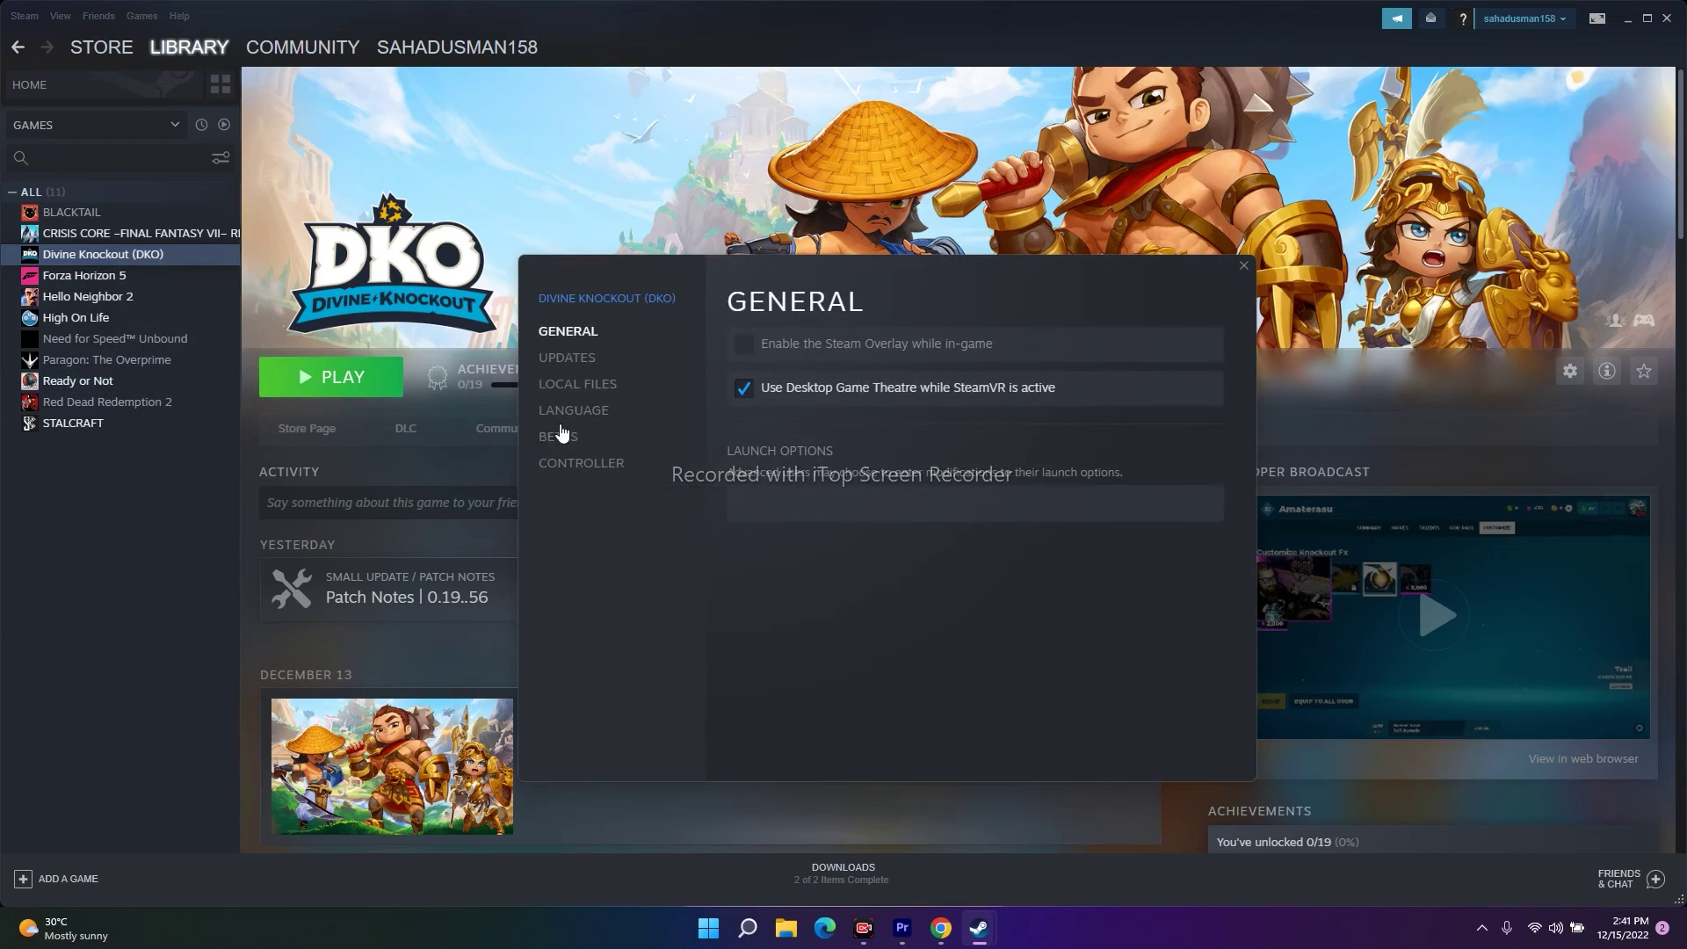
pyautogui.click(580, 384)
pyautogui.click(975, 451)
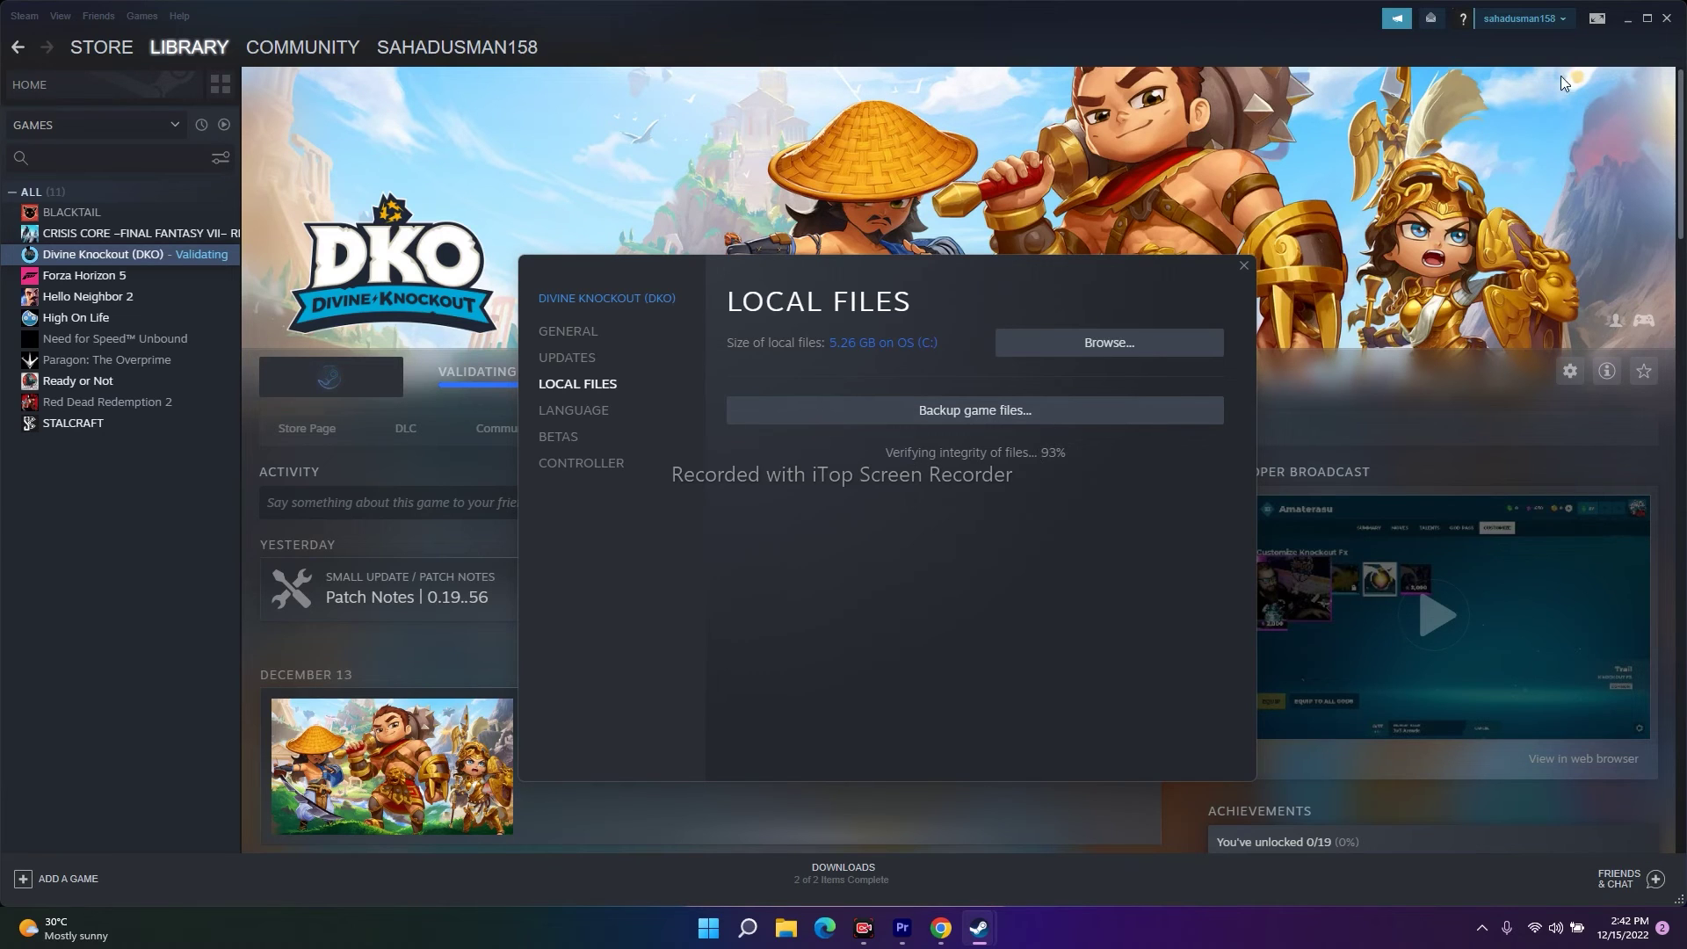
pyautogui.click(1626, 19)
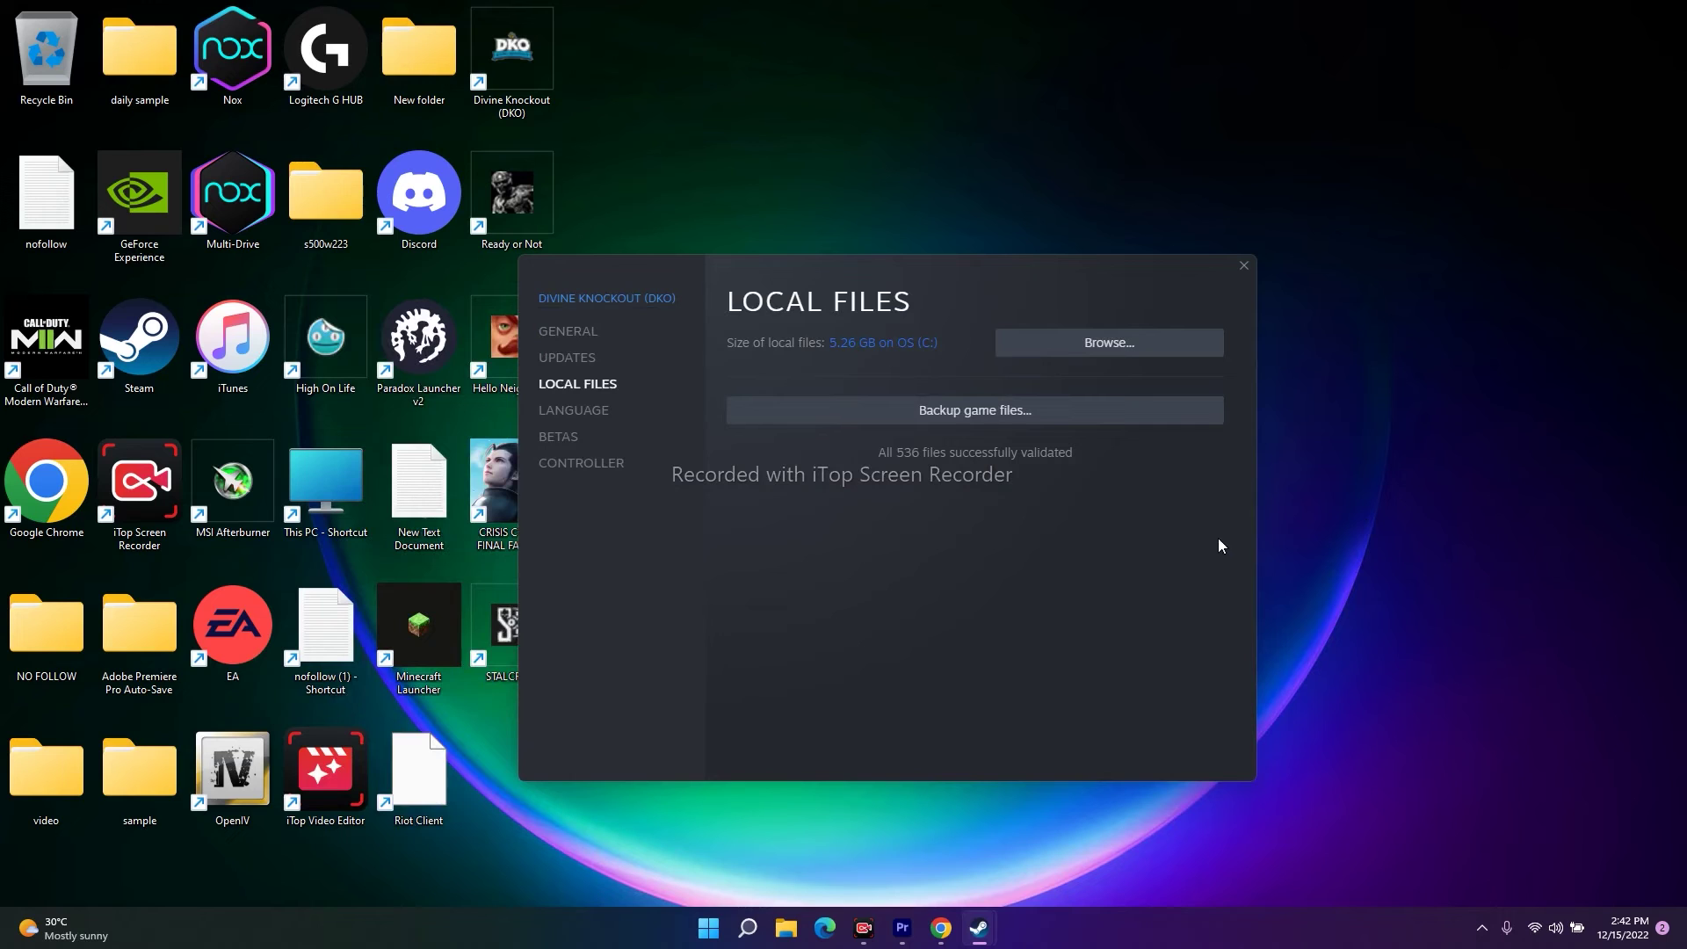
pyautogui.click(1241, 270)
# Step: View the services in System Configuration with all Microsoft services hidden, and exit without applying changes
pyautogui.click(748, 928)
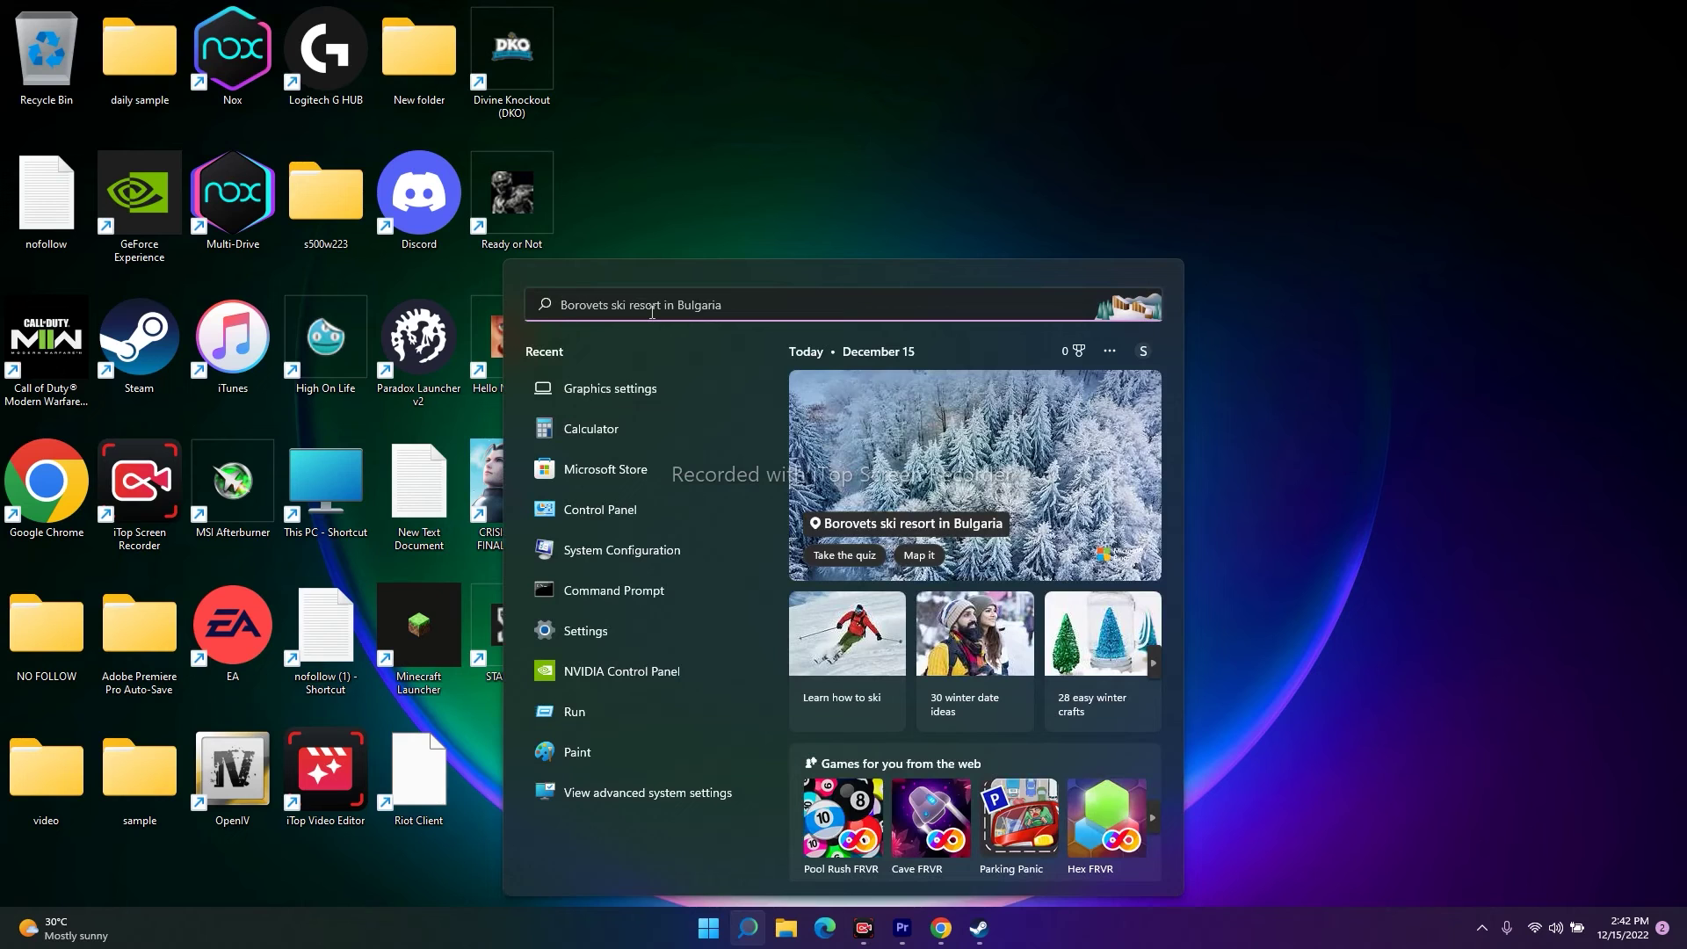
pyautogui.click(667, 551)
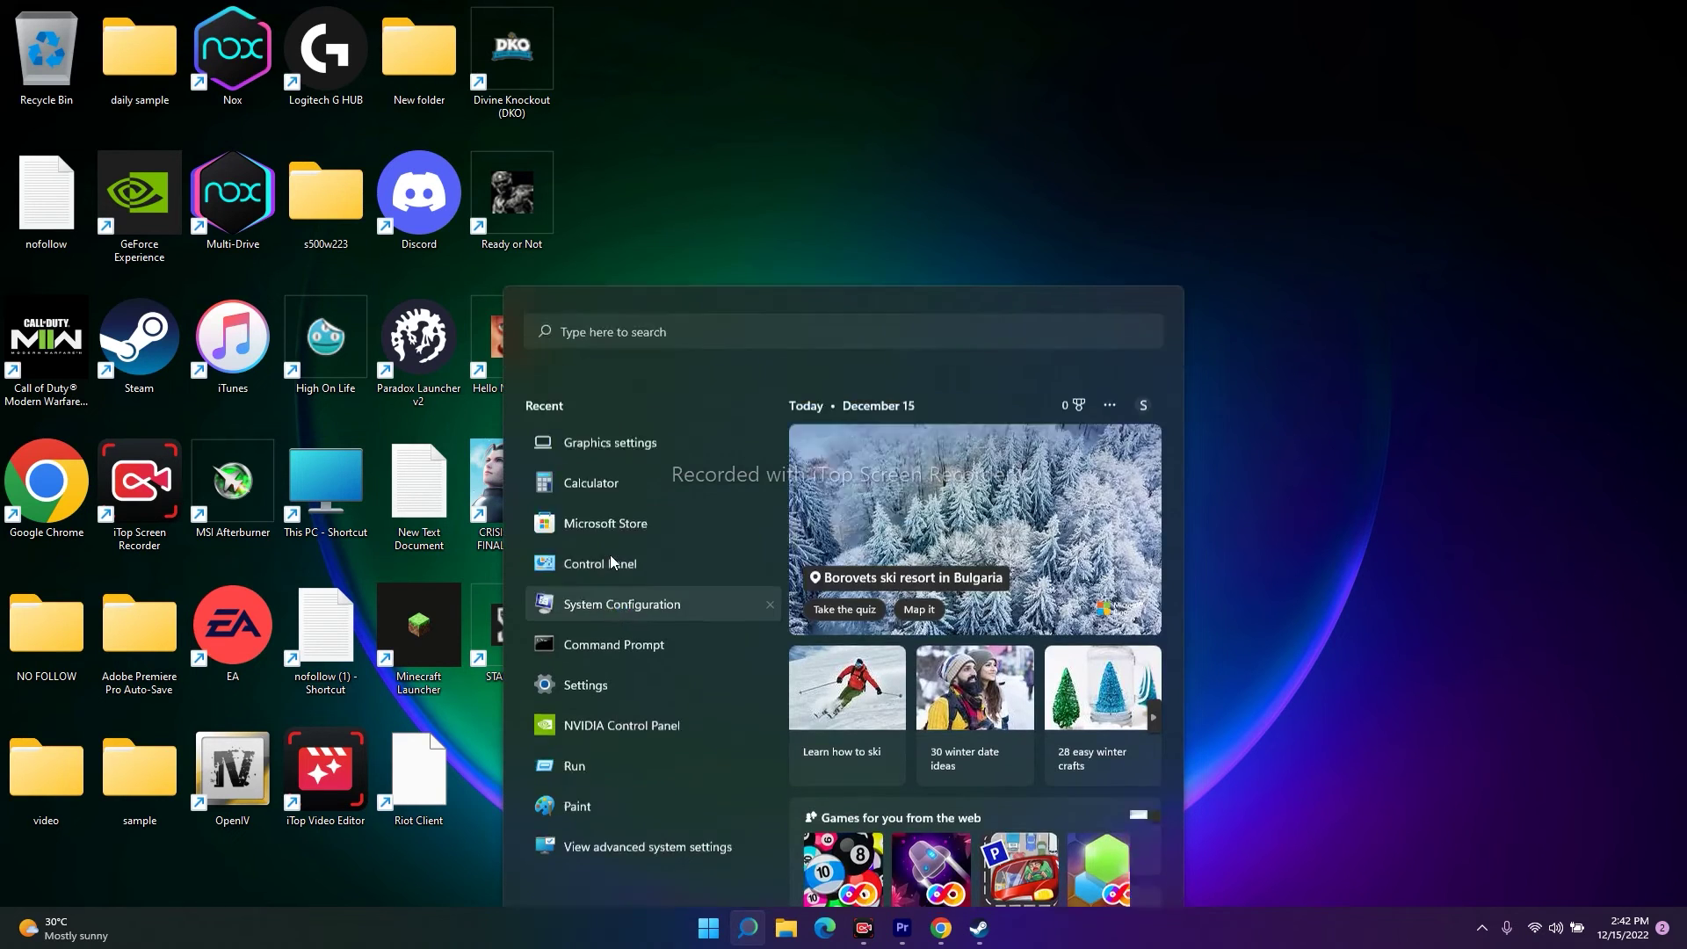
pyautogui.click(708, 329)
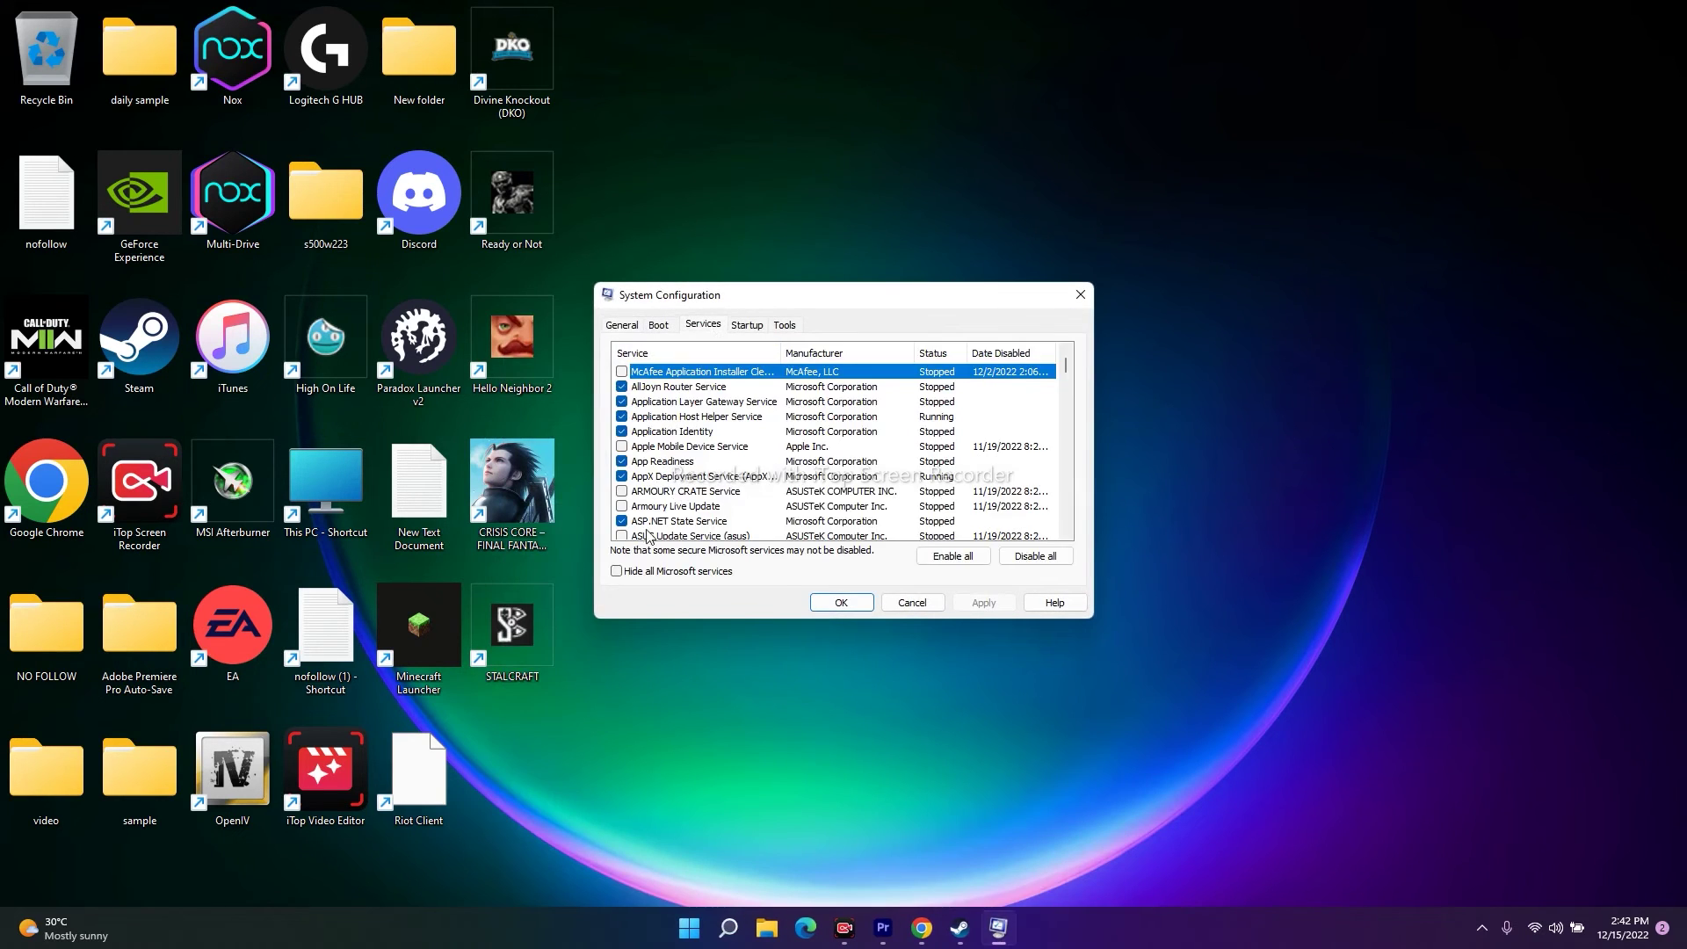
pyautogui.click(714, 575)
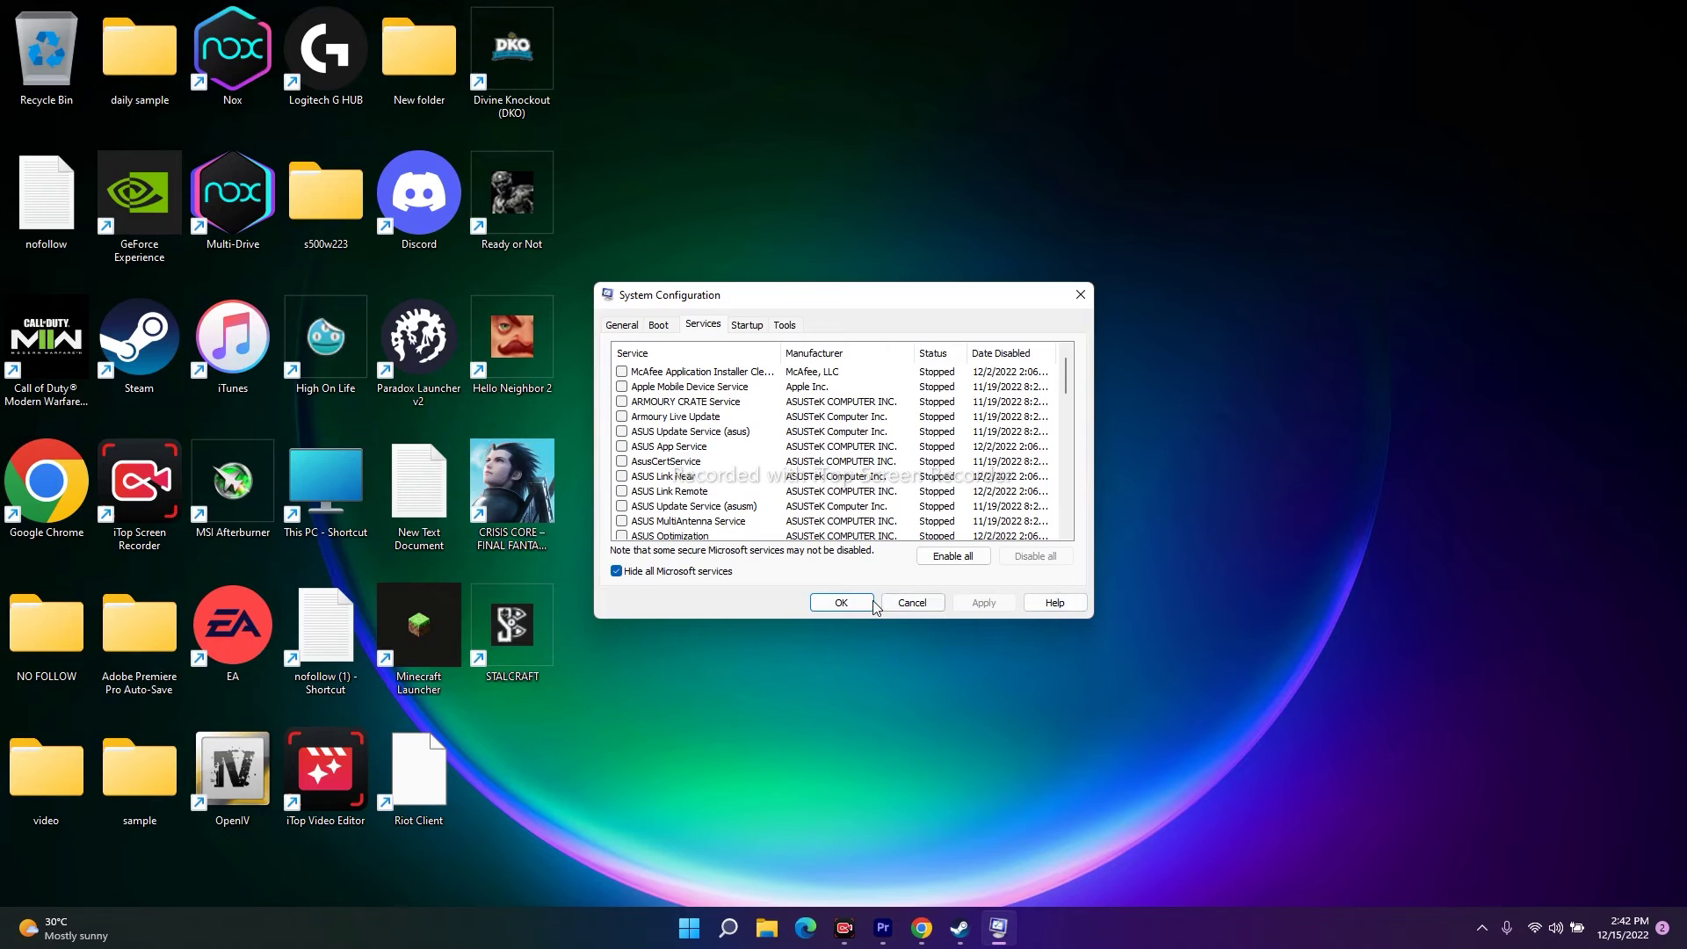
pyautogui.click(905, 604)
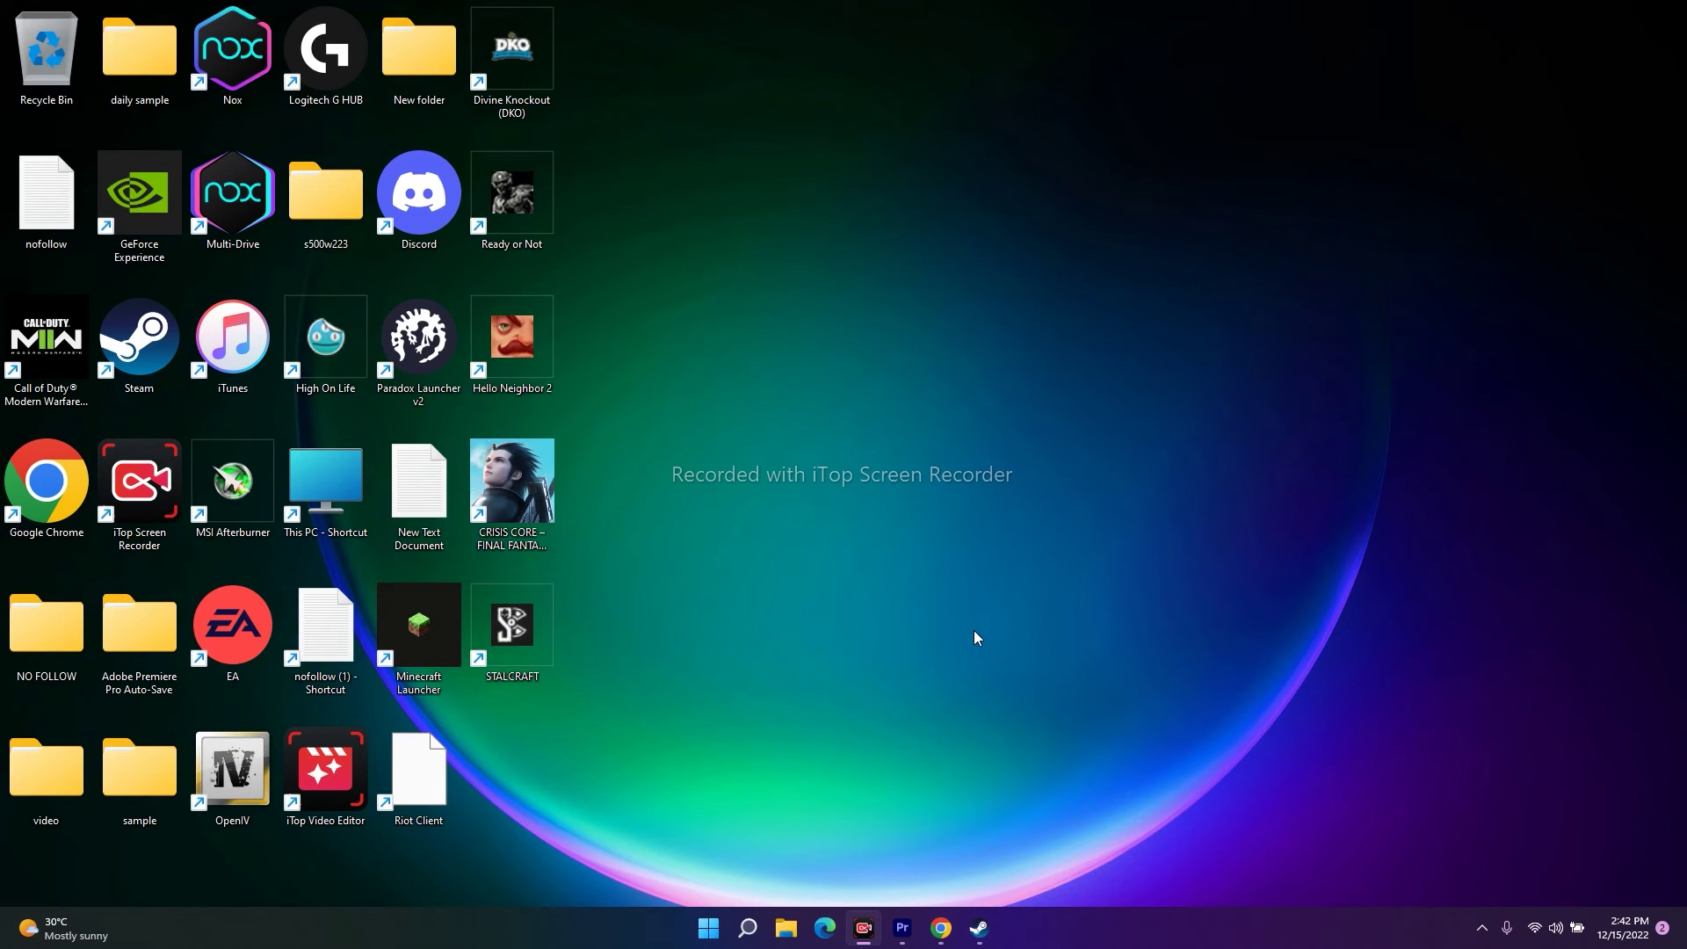
# Step: Check the Windows Update page in Settings, close Settings, and switch back to Steam
pyautogui.click(748, 926)
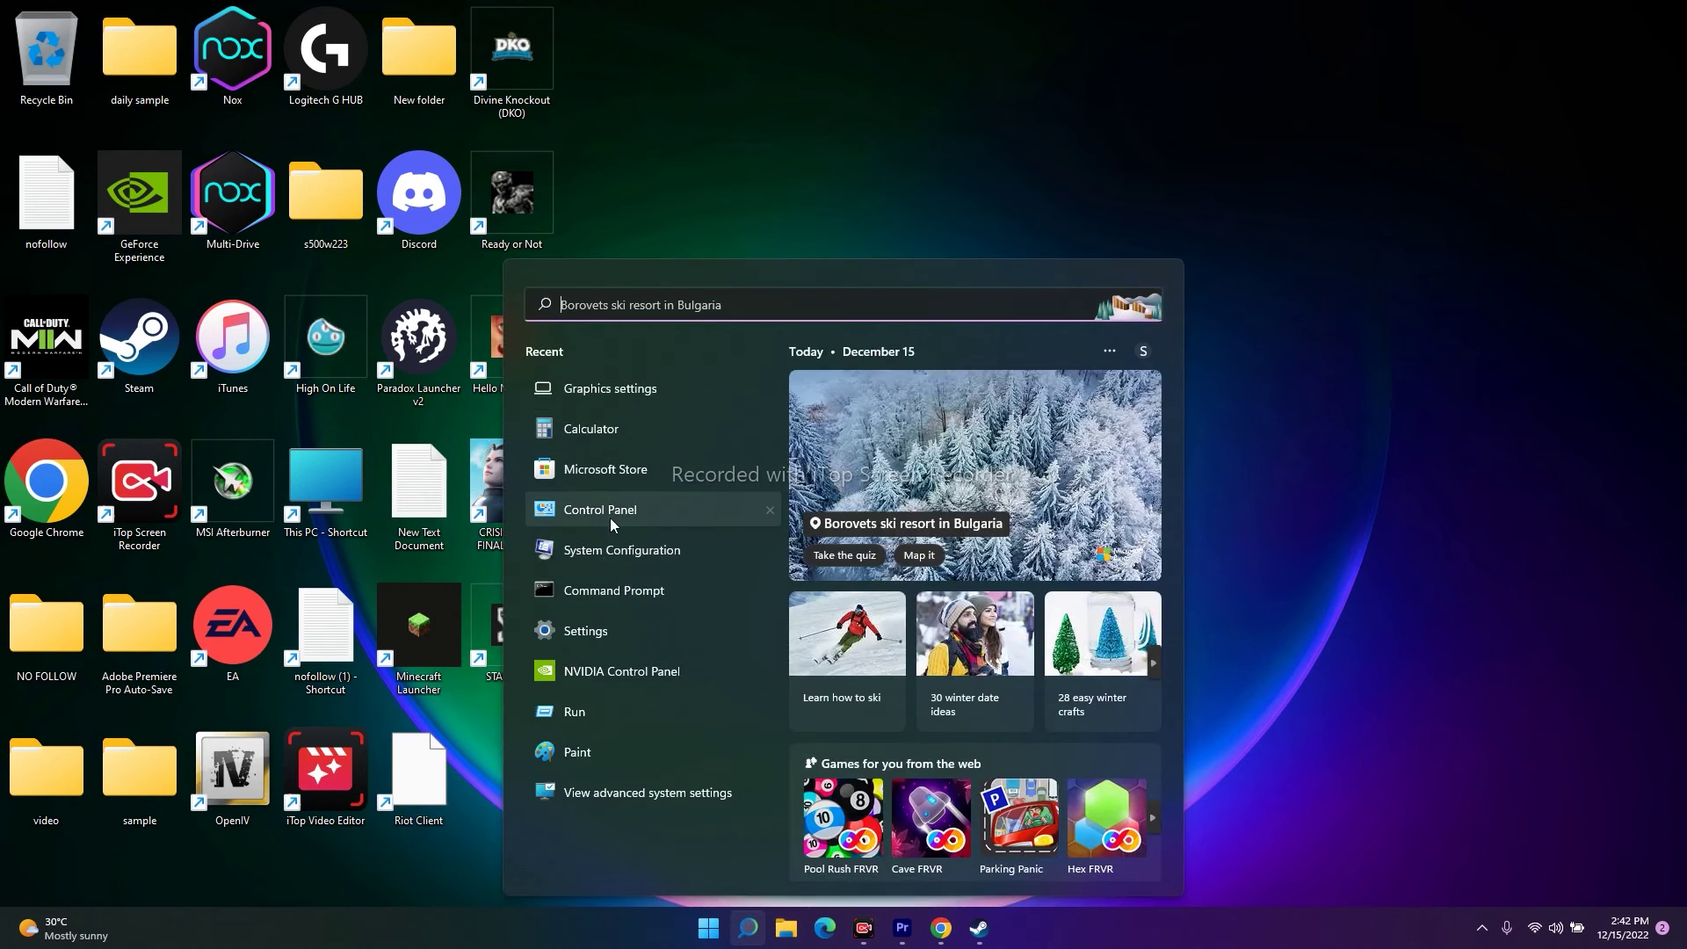
pyautogui.click(614, 632)
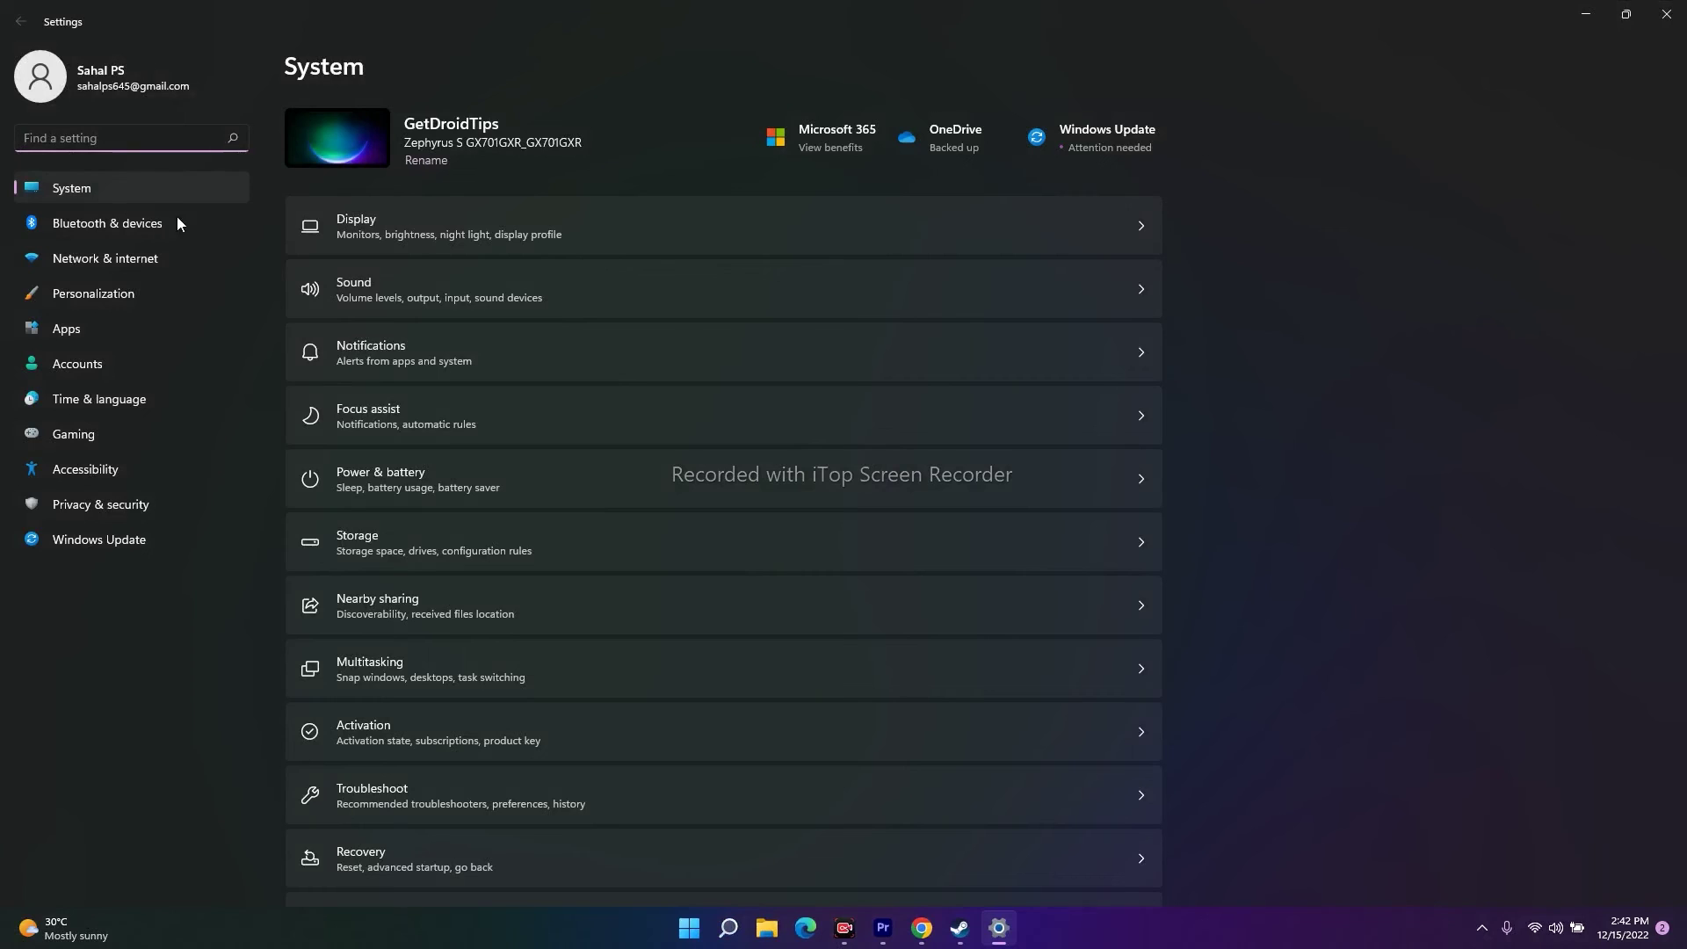
pyautogui.click(145, 539)
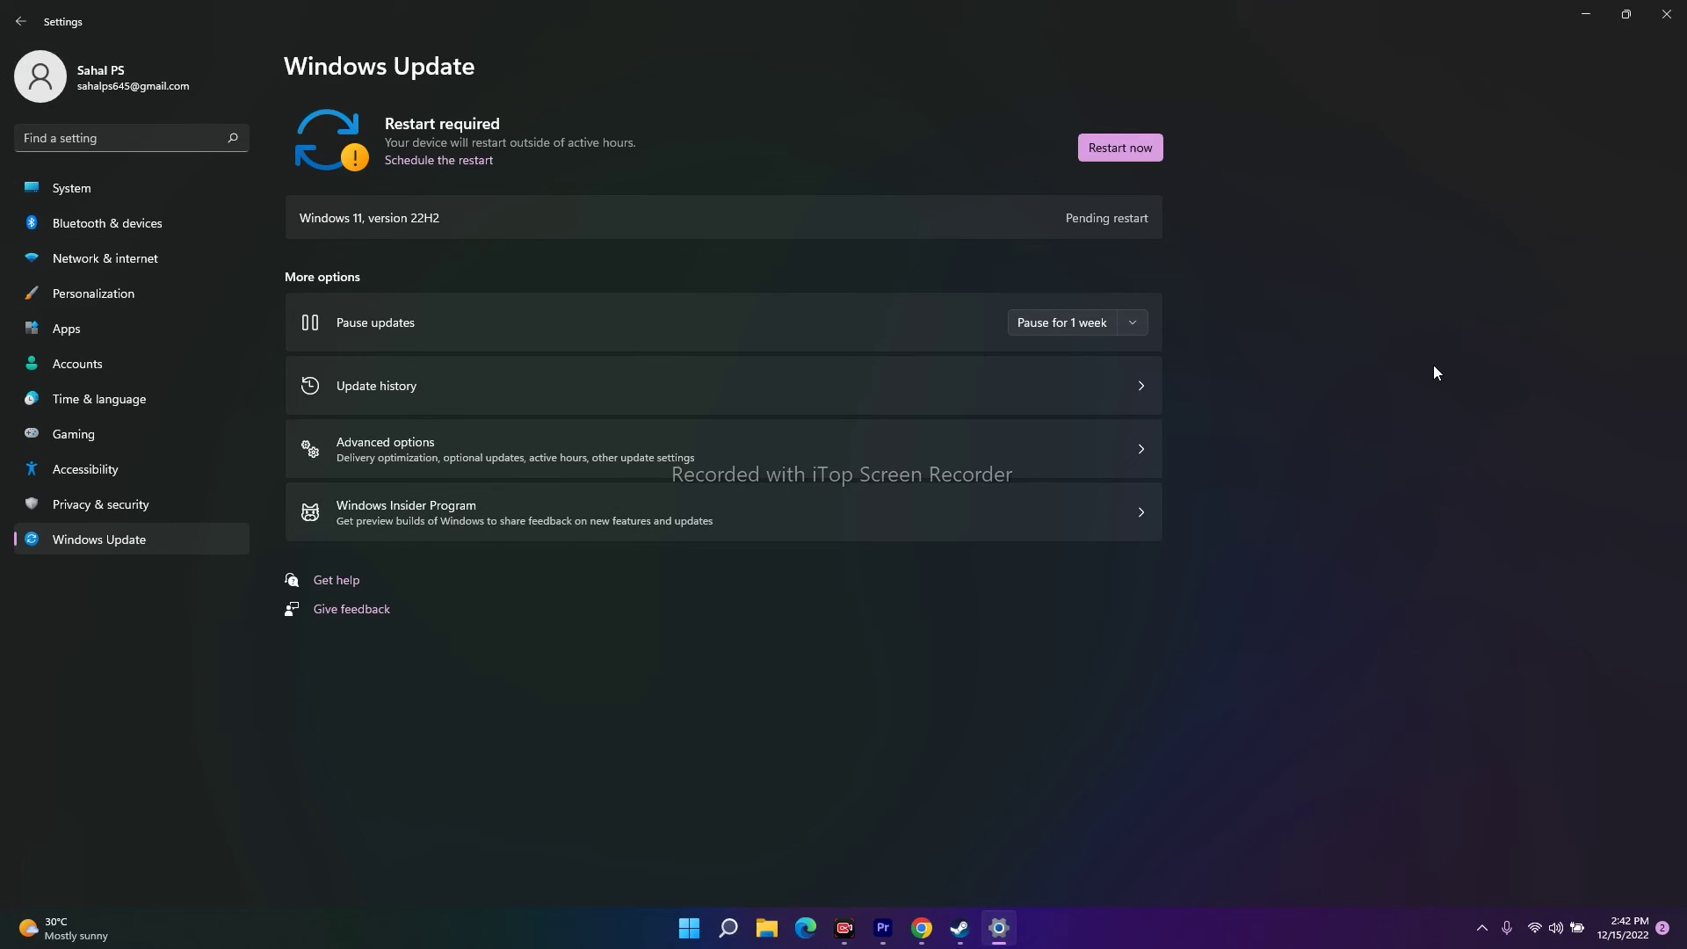
pyautogui.click(1665, 14)
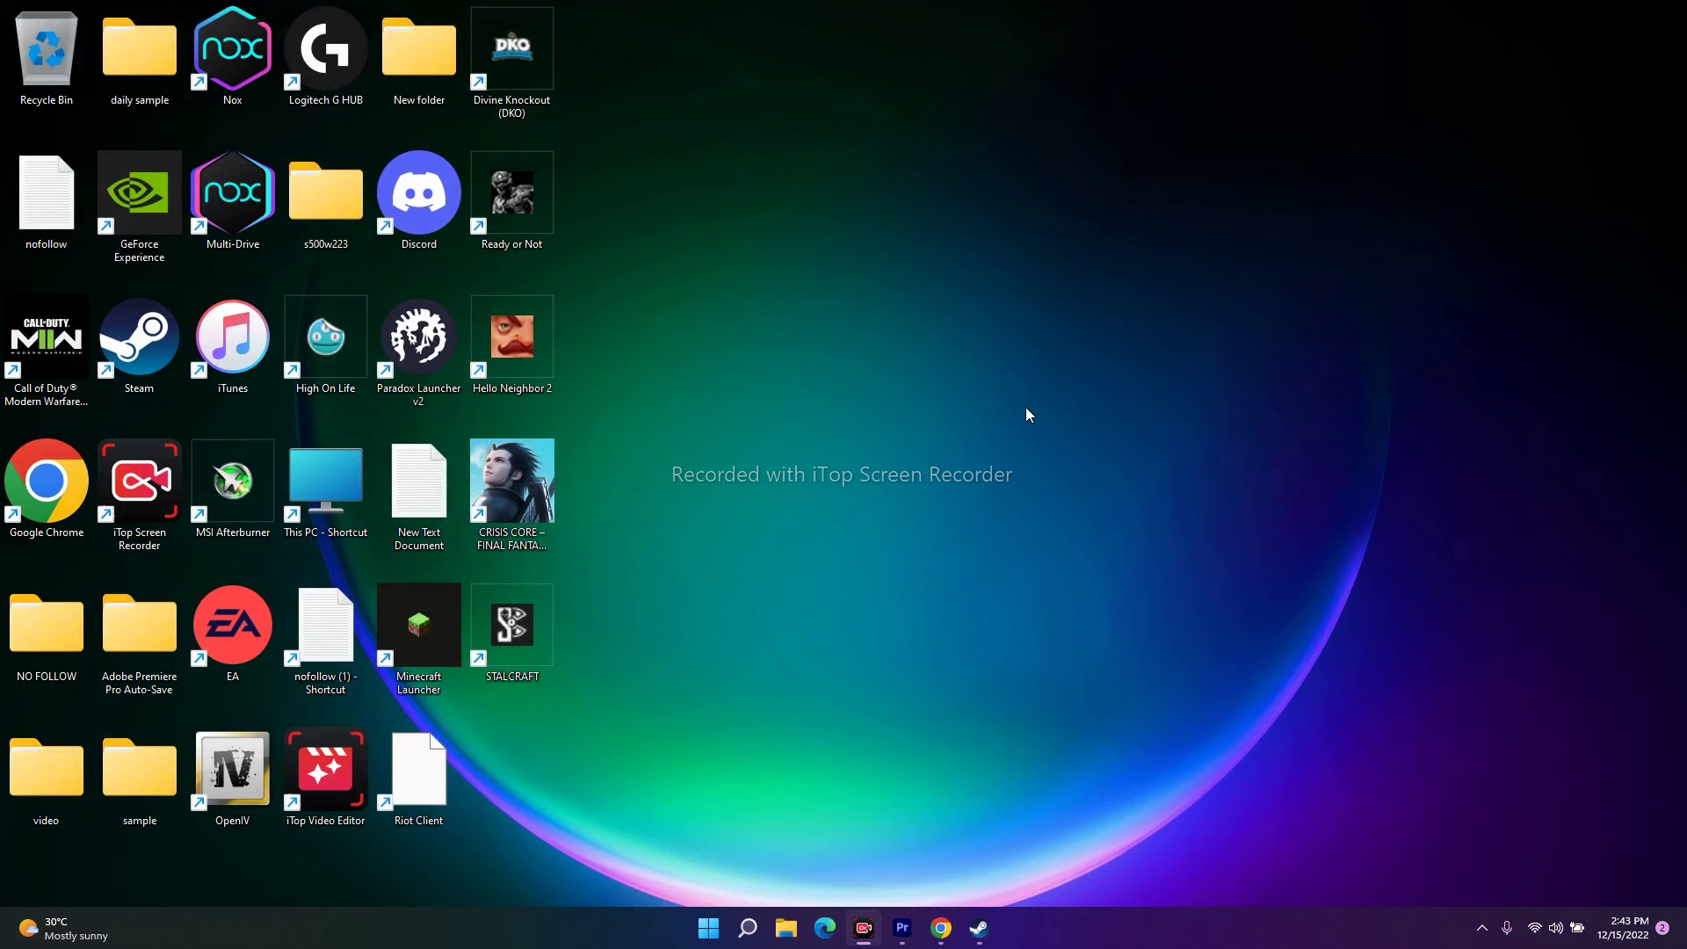
pyautogui.click(979, 927)
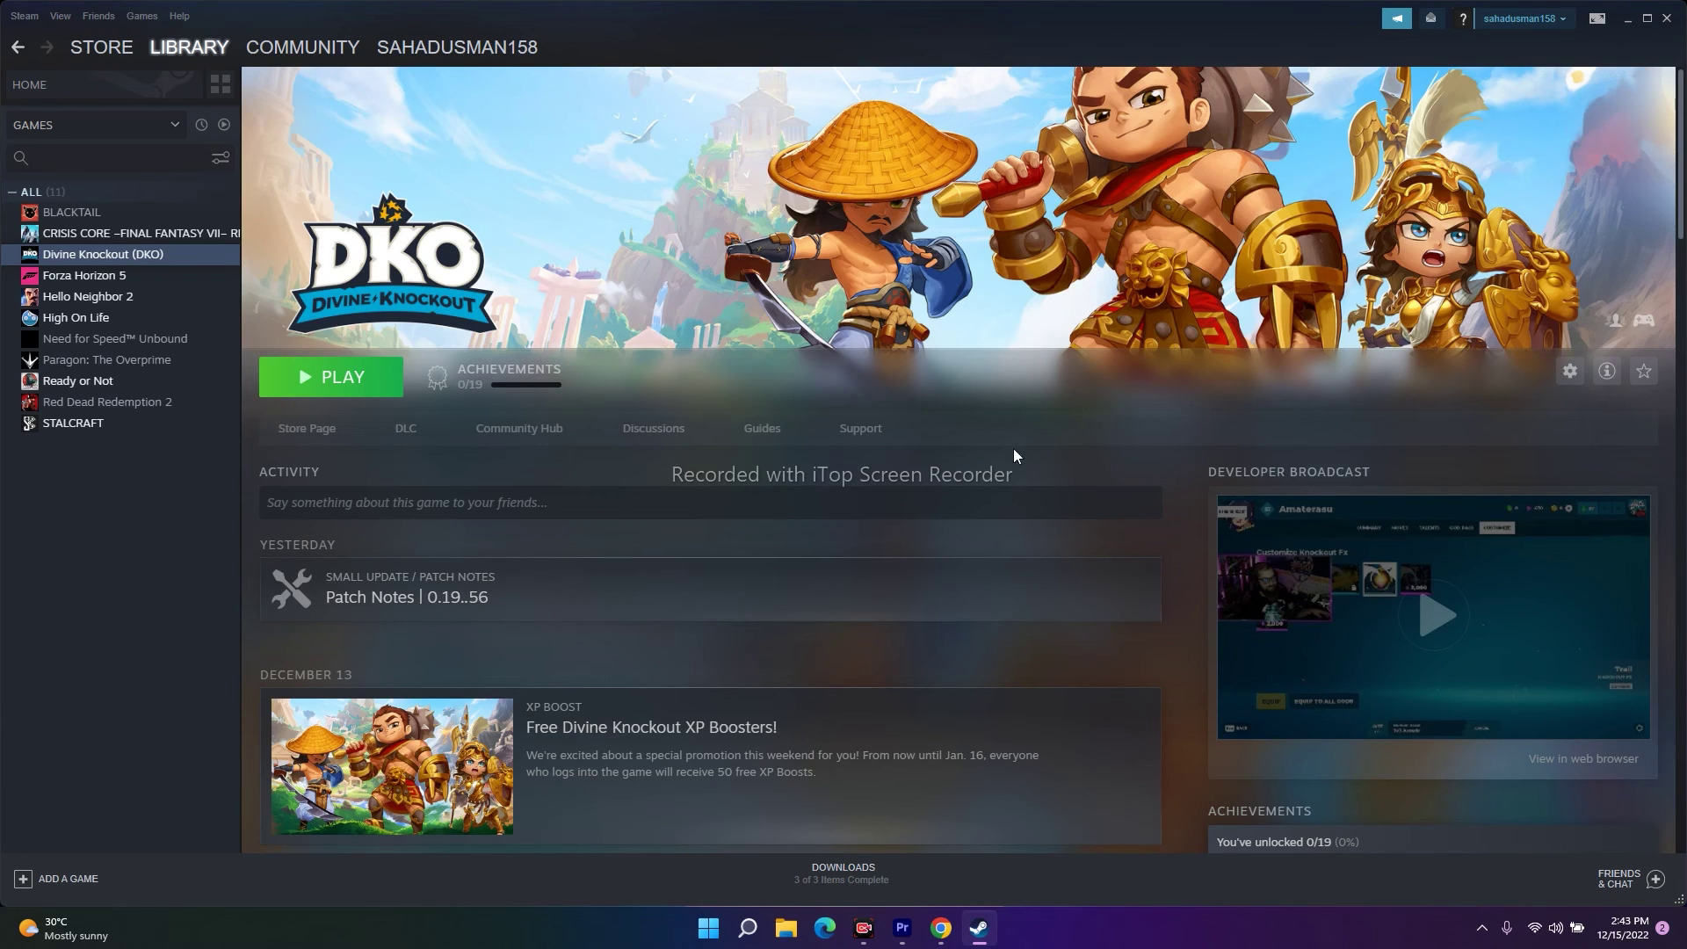
# Step: View the game options for Divine Knockout in the Steam library, dismiss them without choosing any, and close the Steam window
pyautogui.rightClick(134, 255)
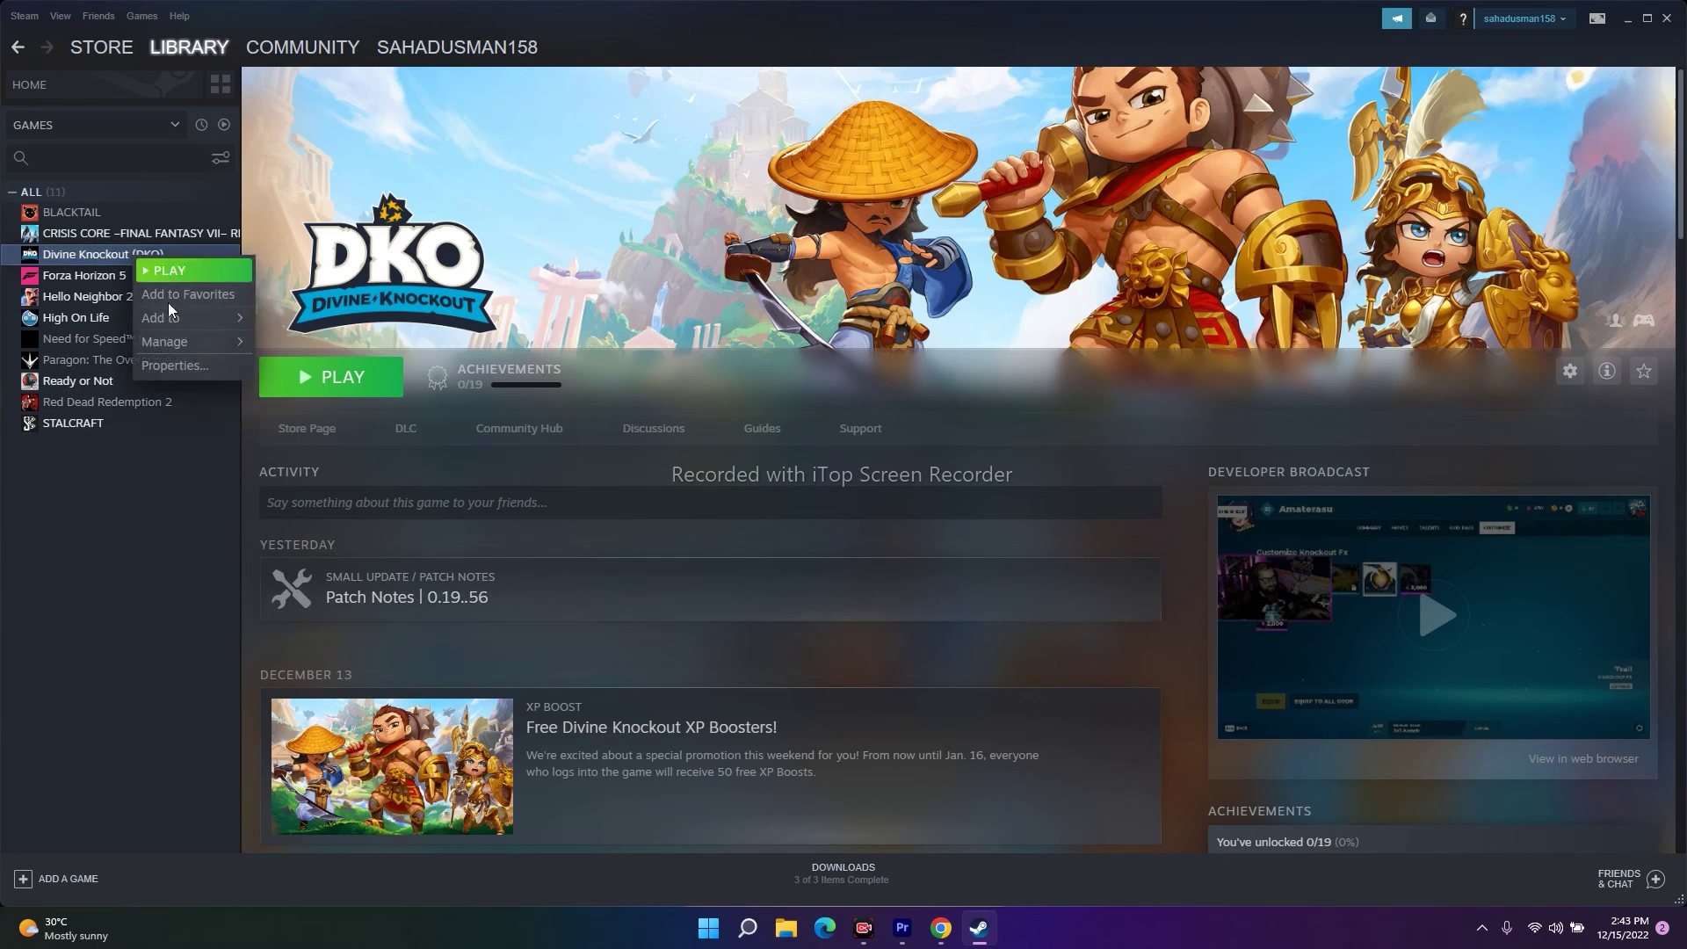
pyautogui.moveTo(170, 344)
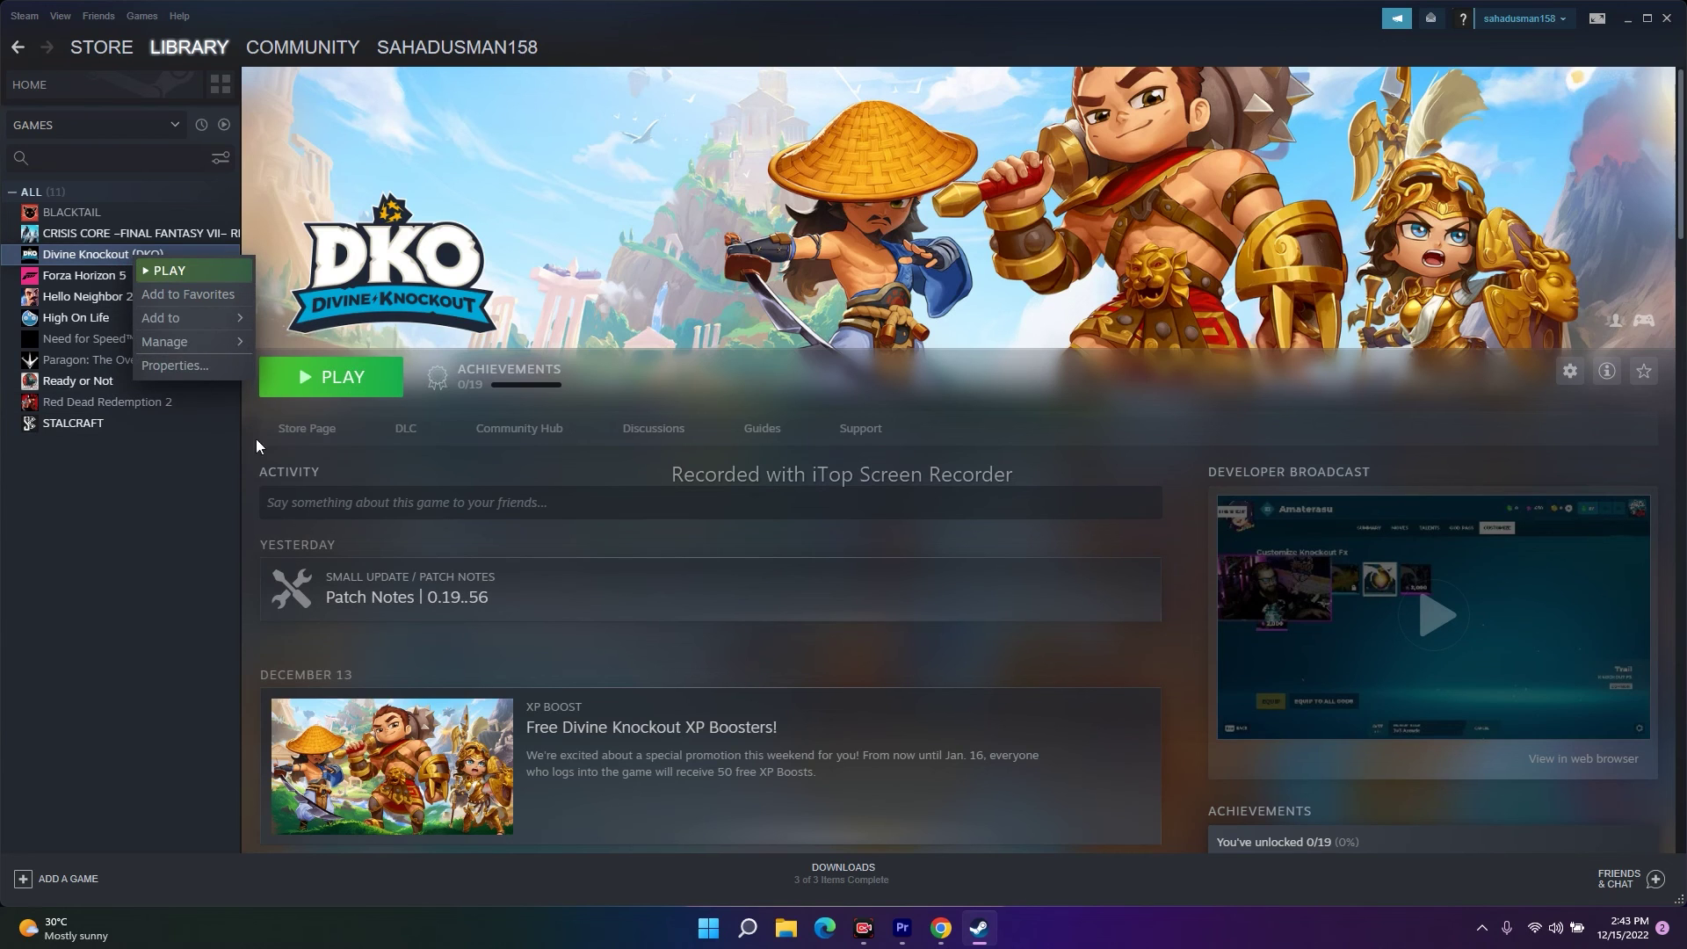
pyautogui.click(283, 436)
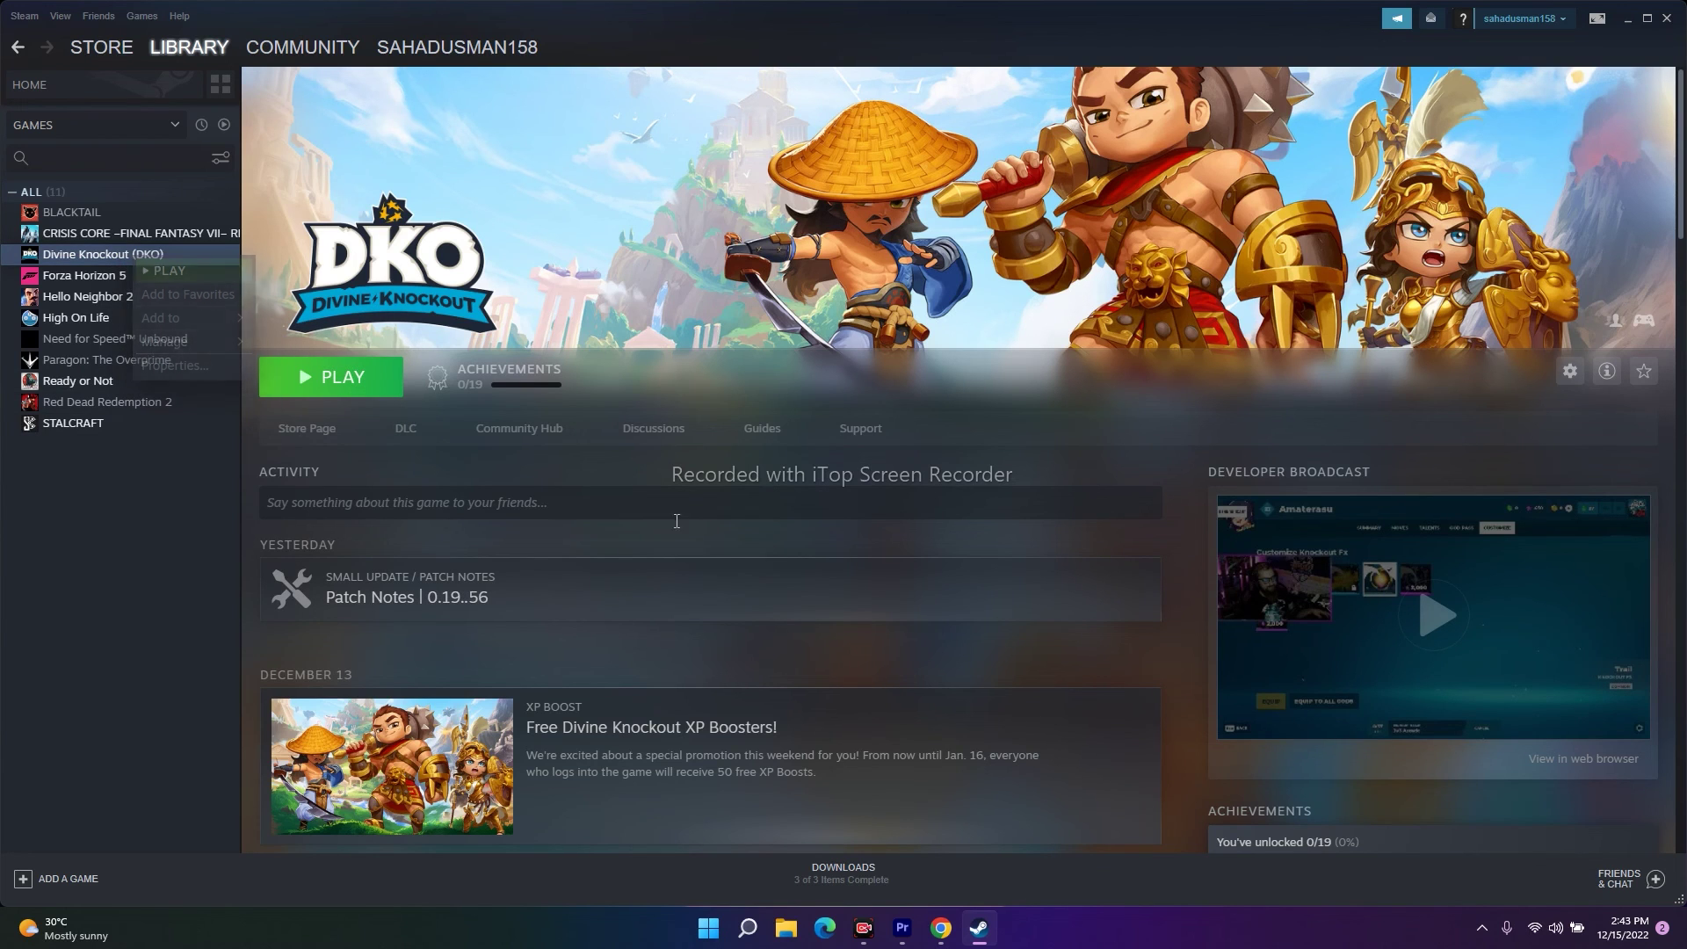
pyautogui.click(1667, 19)
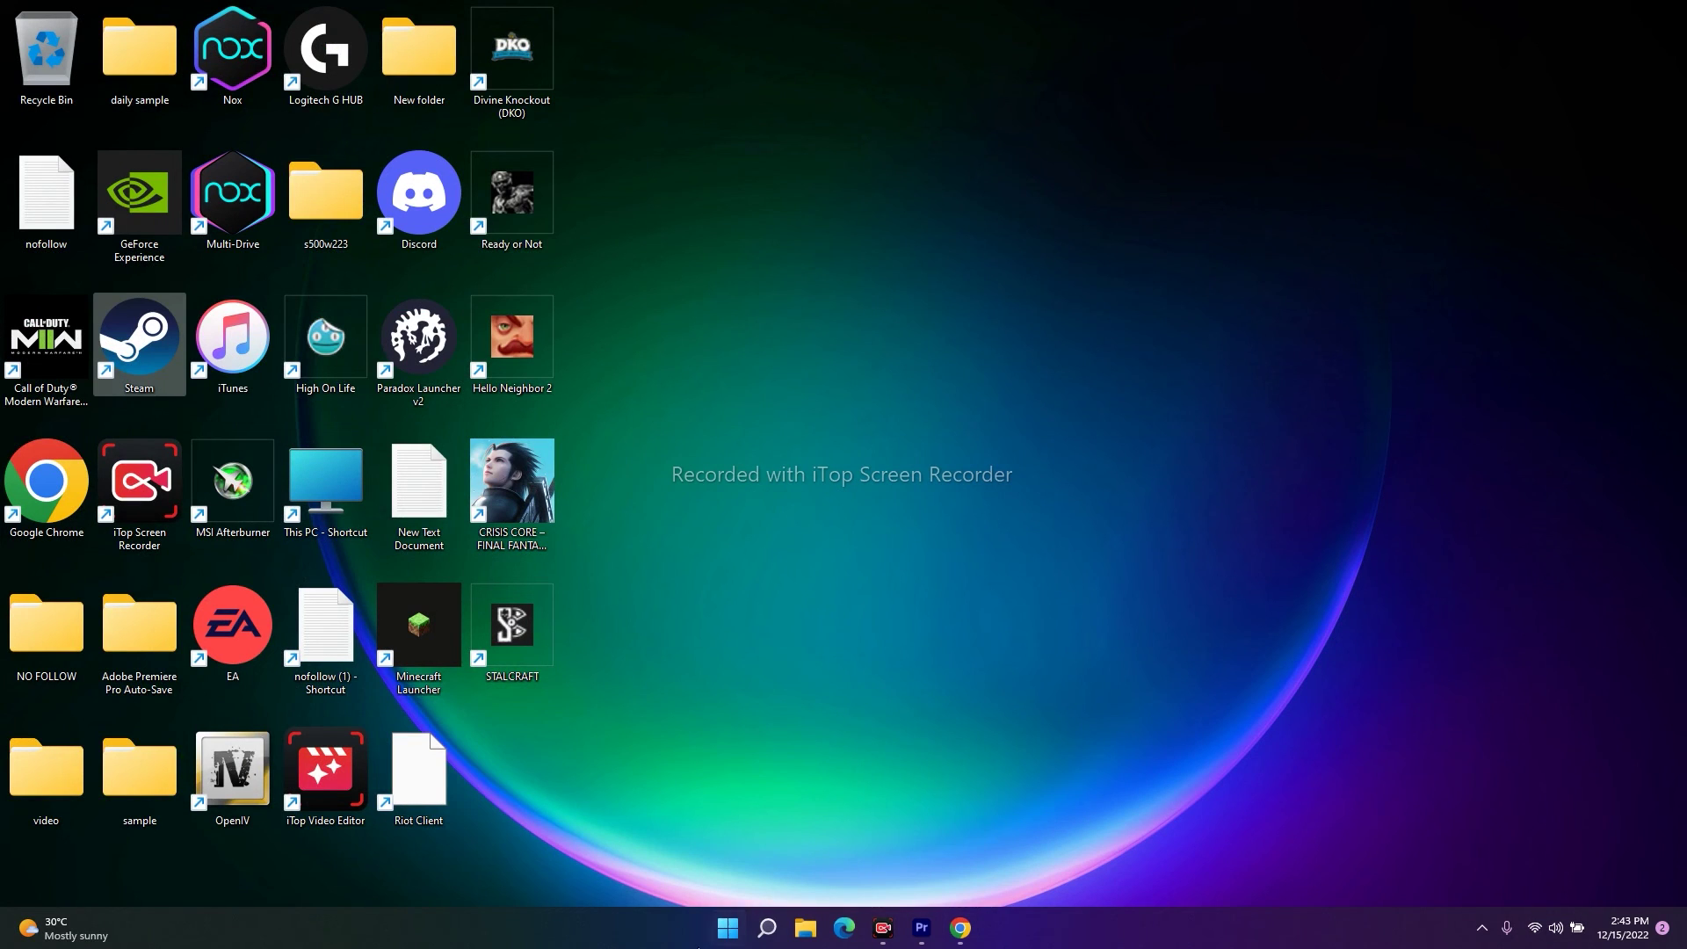
# Step: Check the drives under This PC in File Explorer, close File Explorer, and reopen Steam from the desktop
pyautogui.click(804, 928)
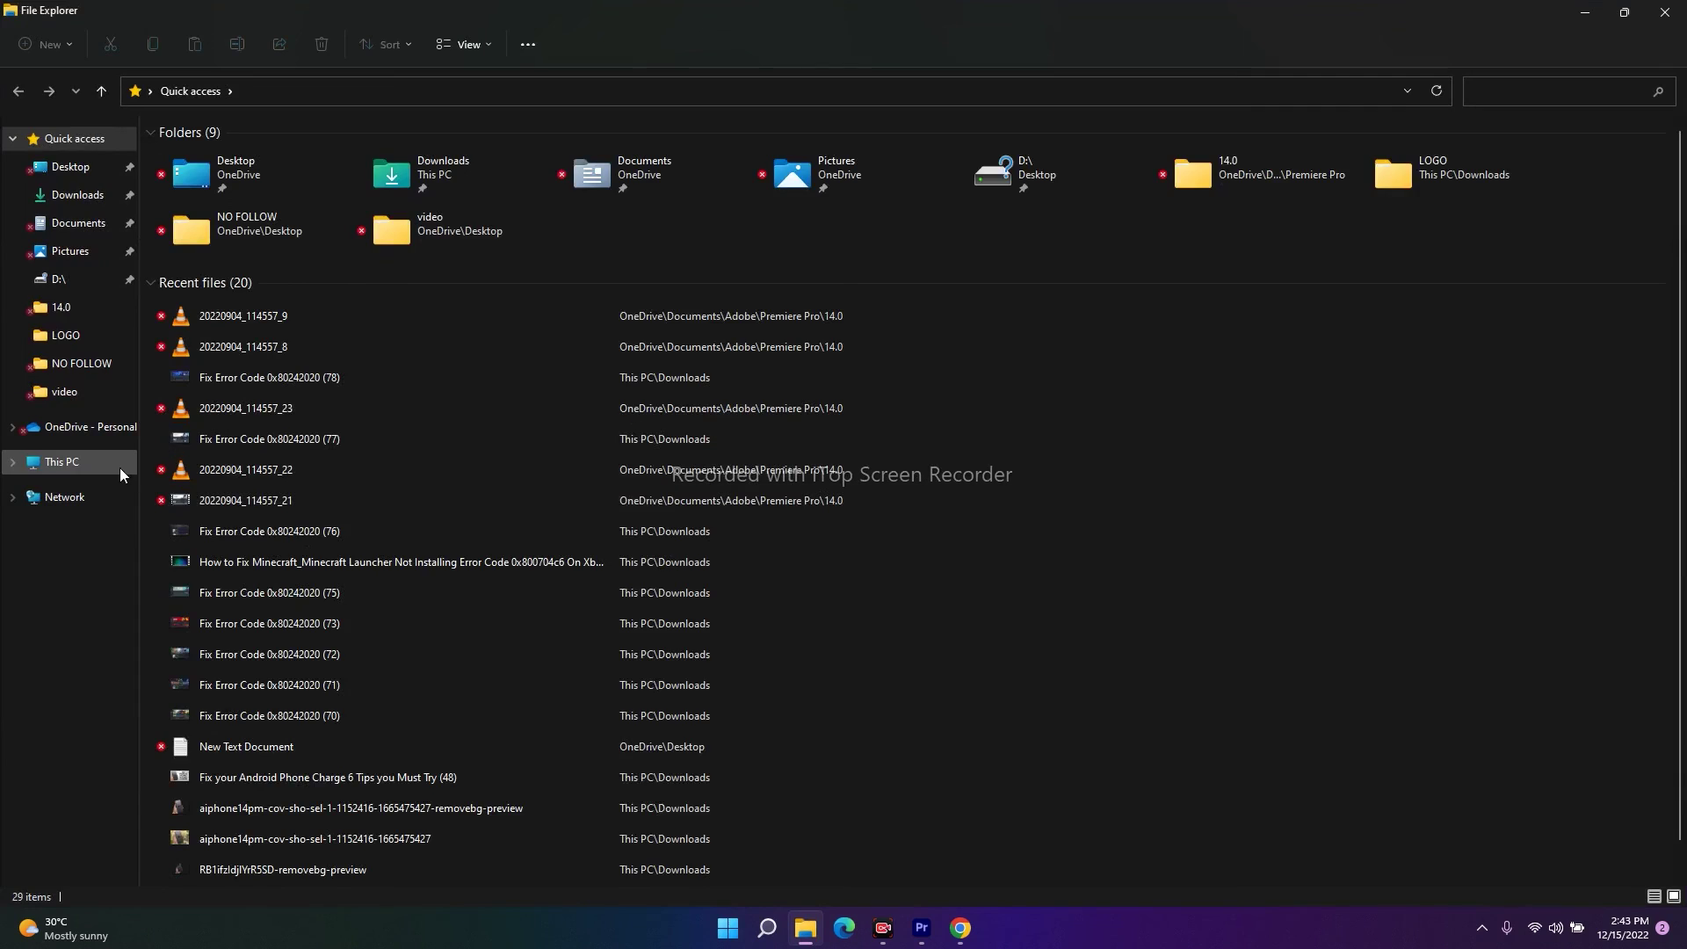
pyautogui.click(120, 465)
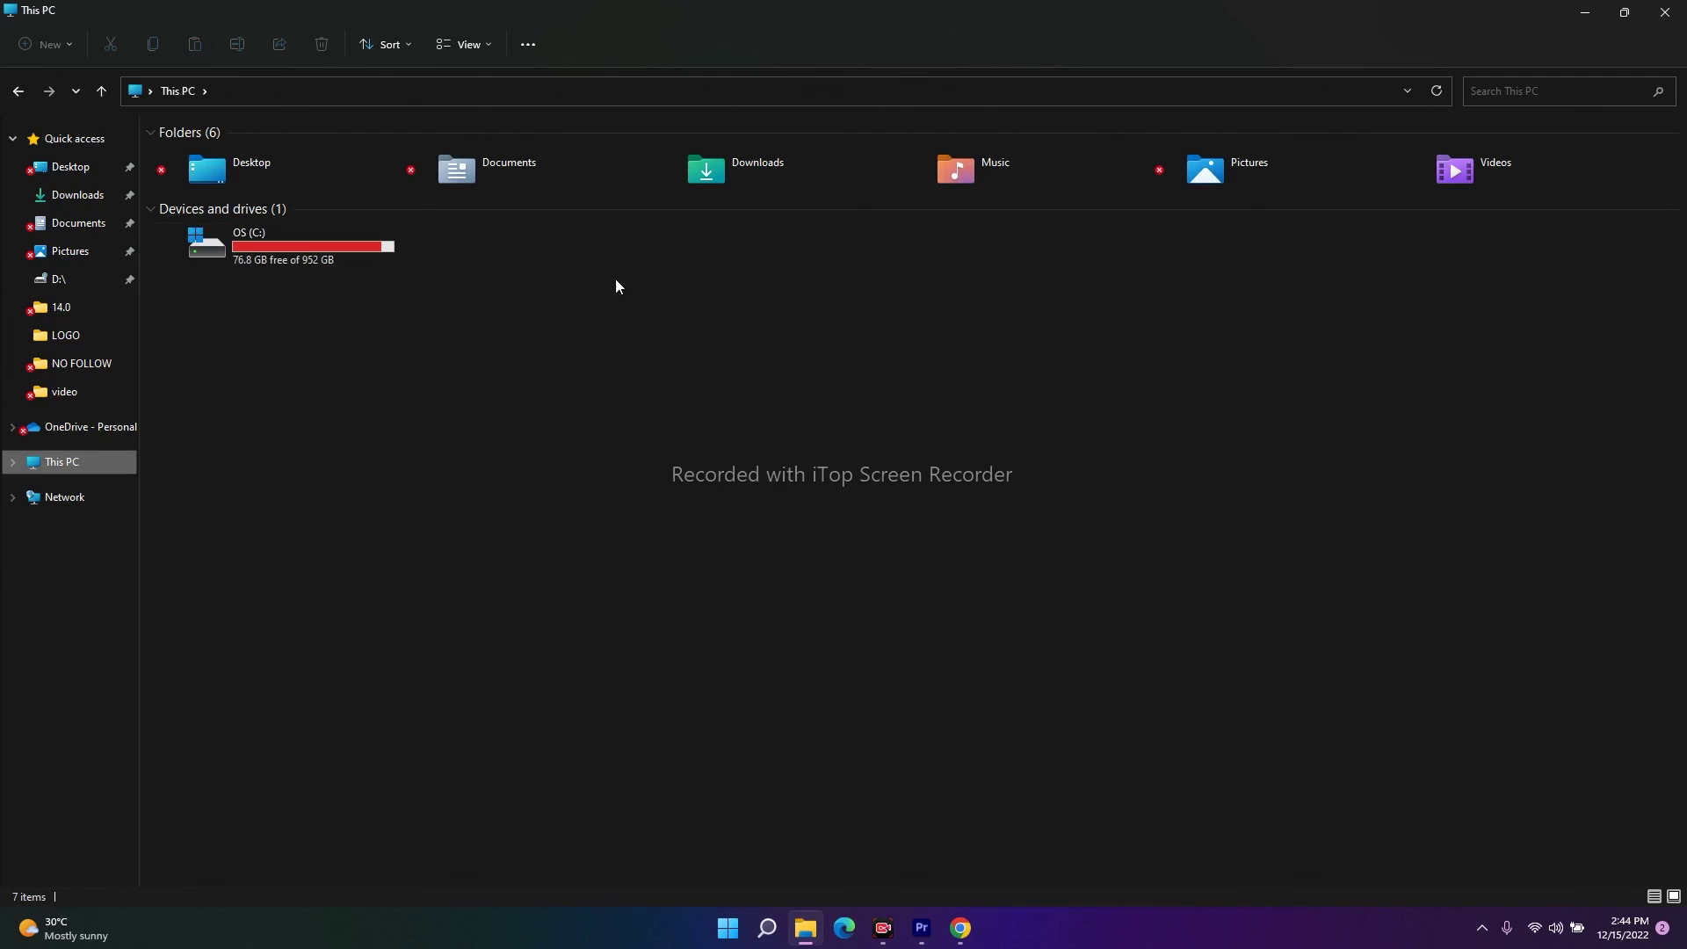
pyautogui.click(1664, 12)
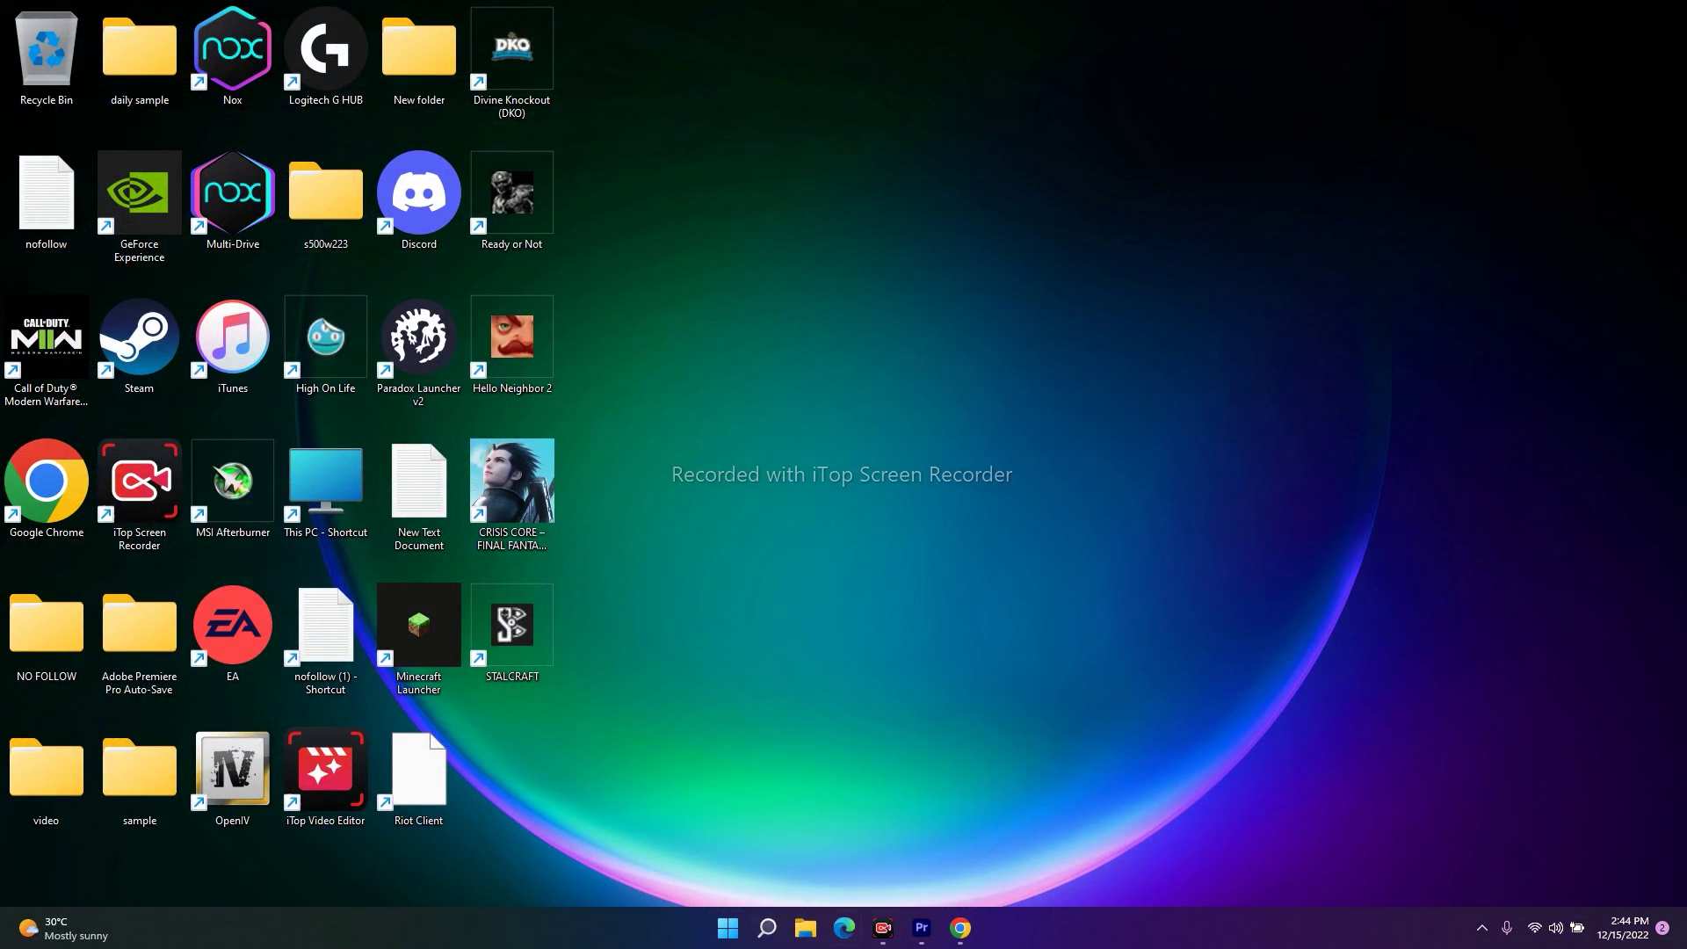
pyautogui.doubleClick(167, 348)
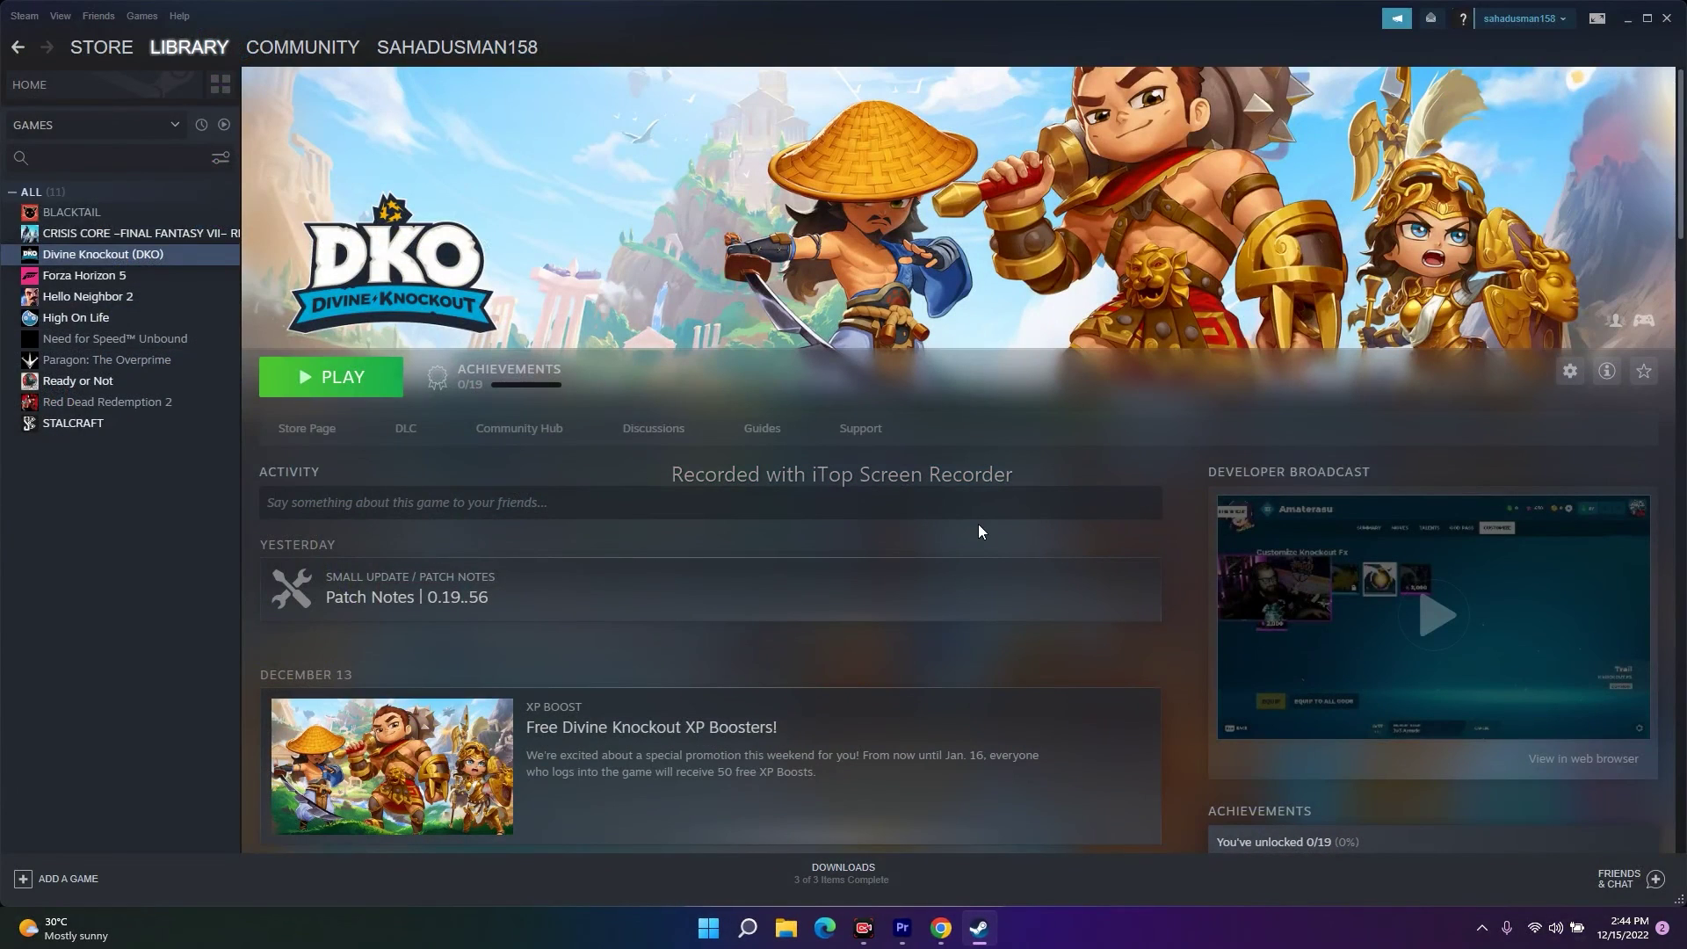